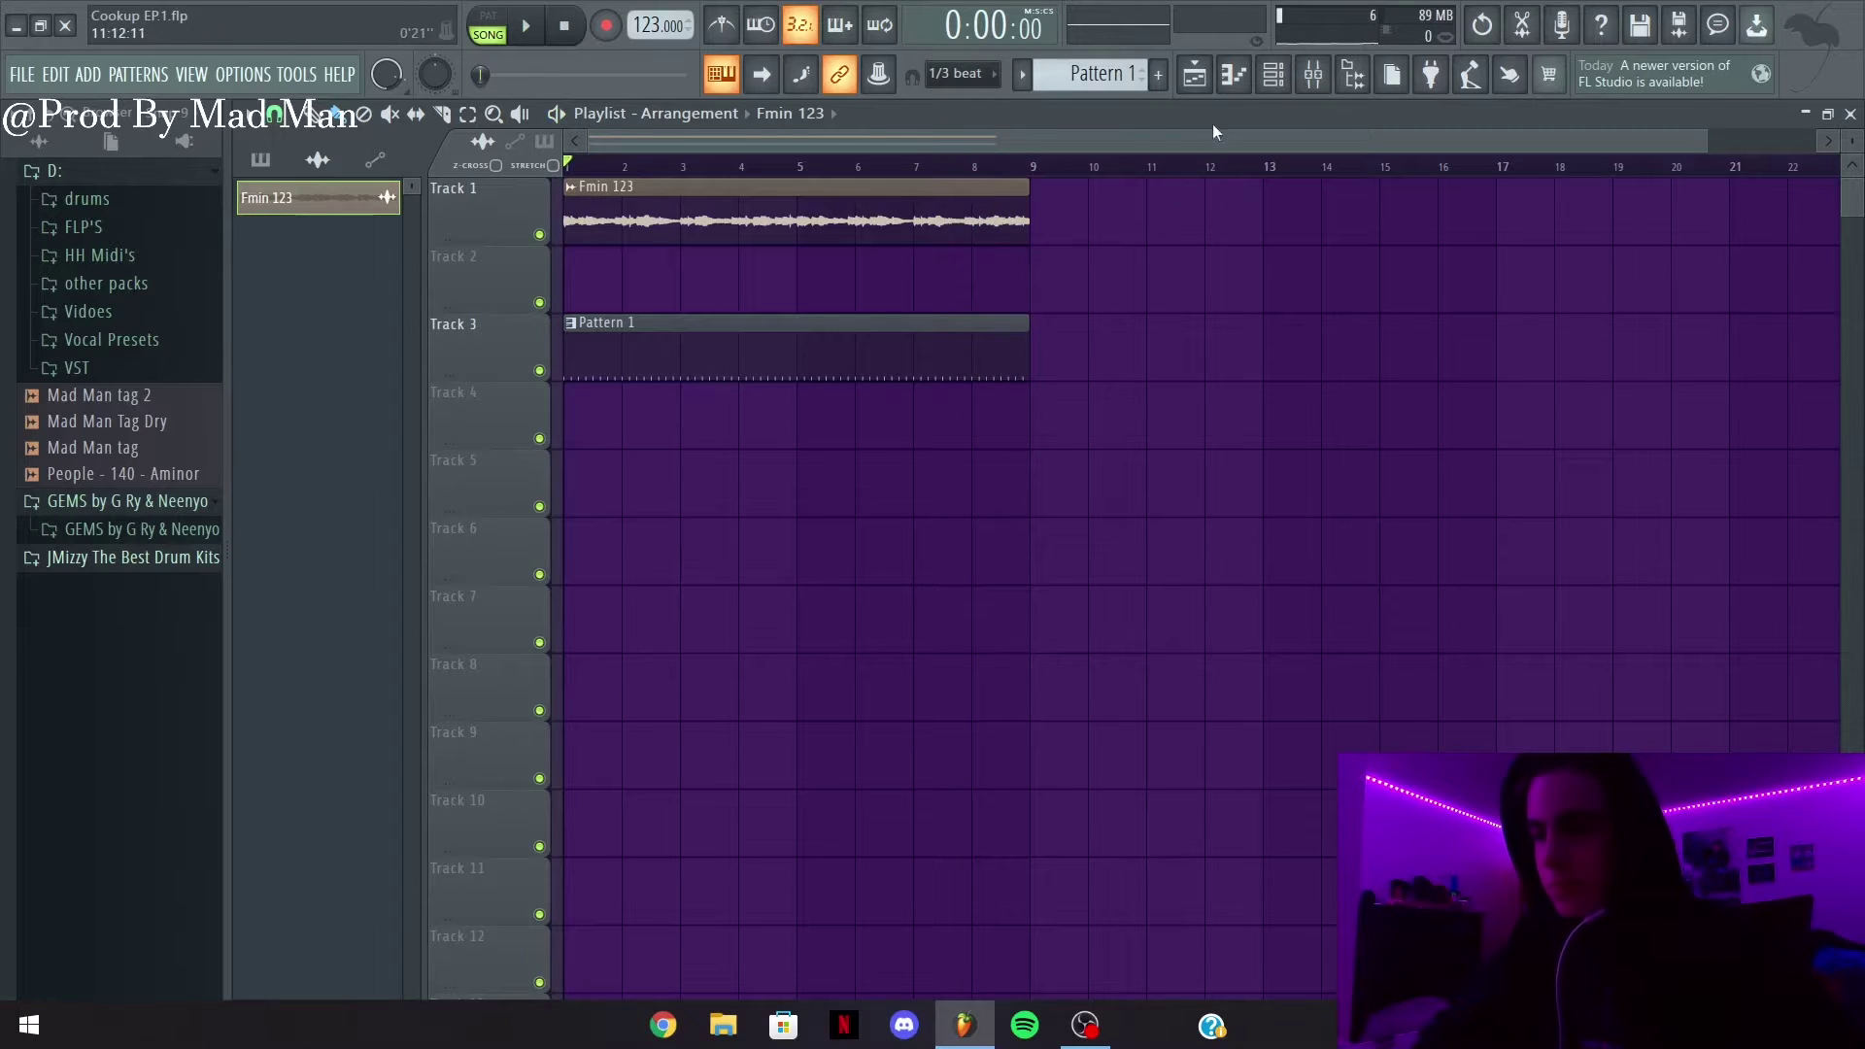
Show the Unsorted channels in the channel rack and expand the Best folder inside the drums sample folder
left_click(1265, 85)
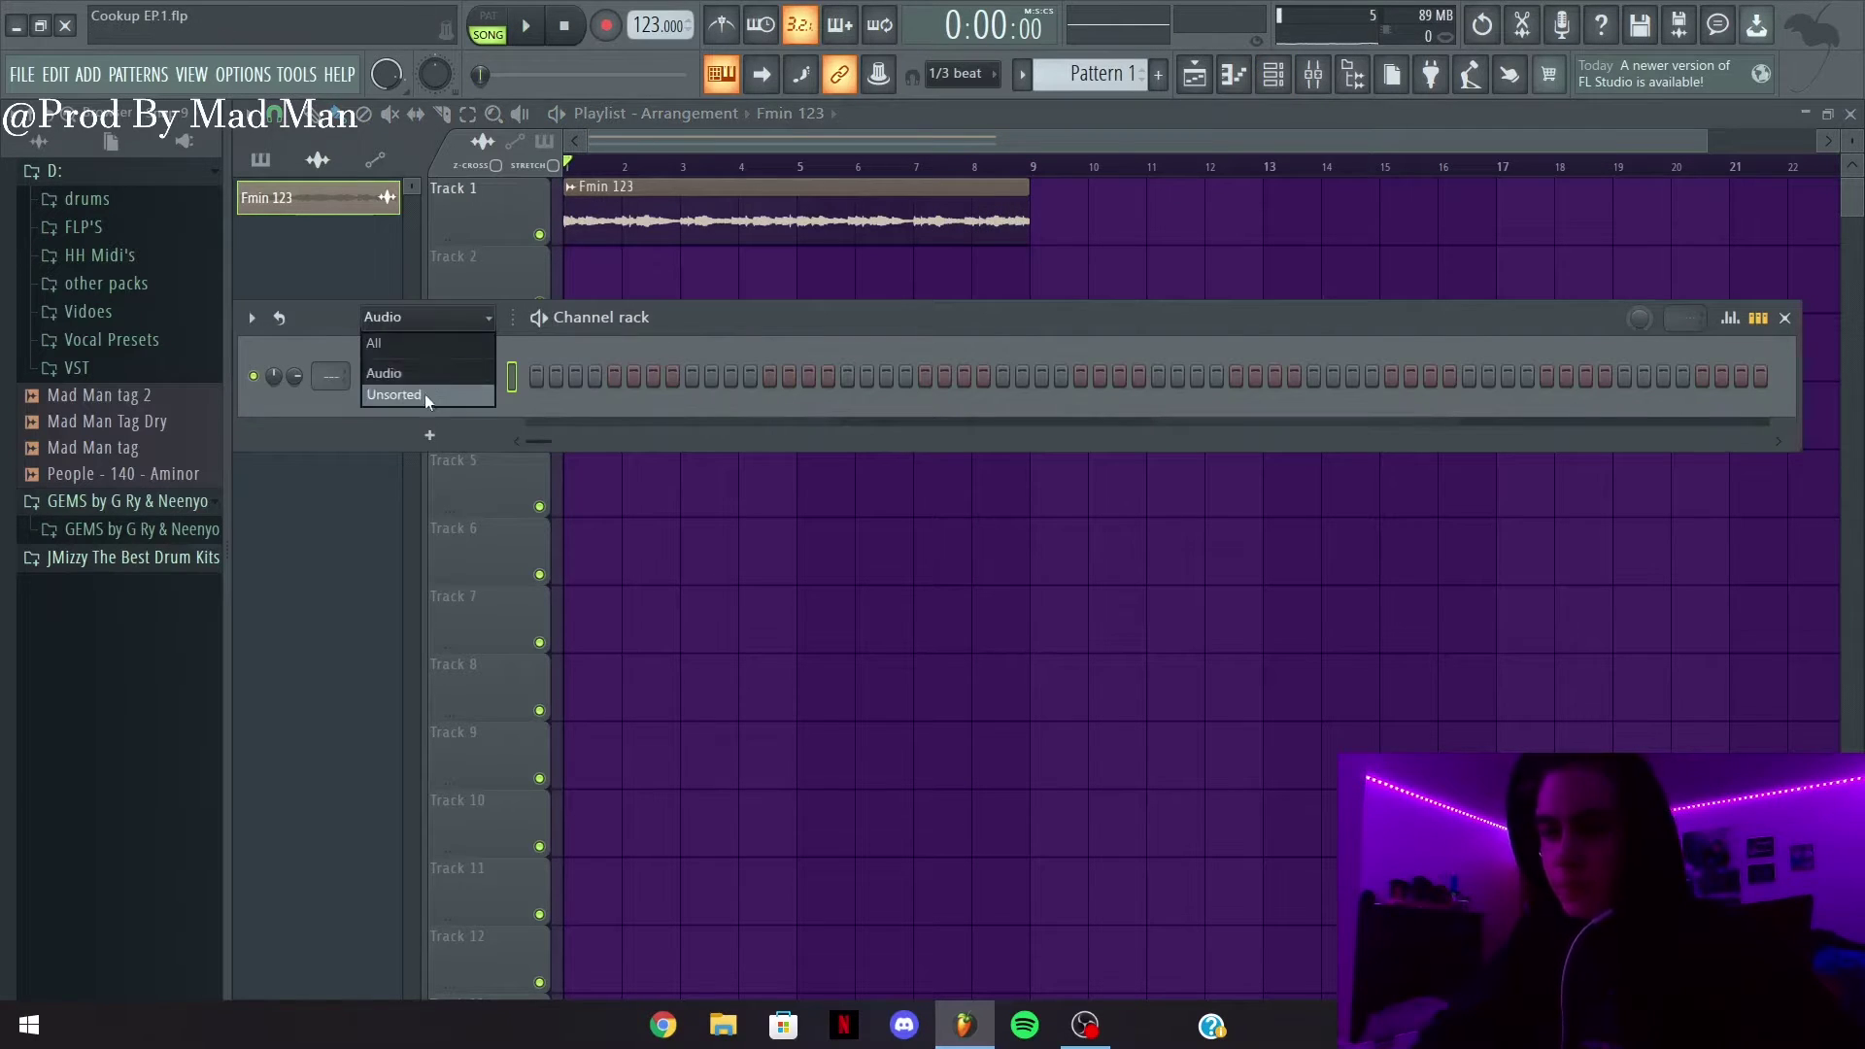
left_click(425, 396)
left_click(97, 212)
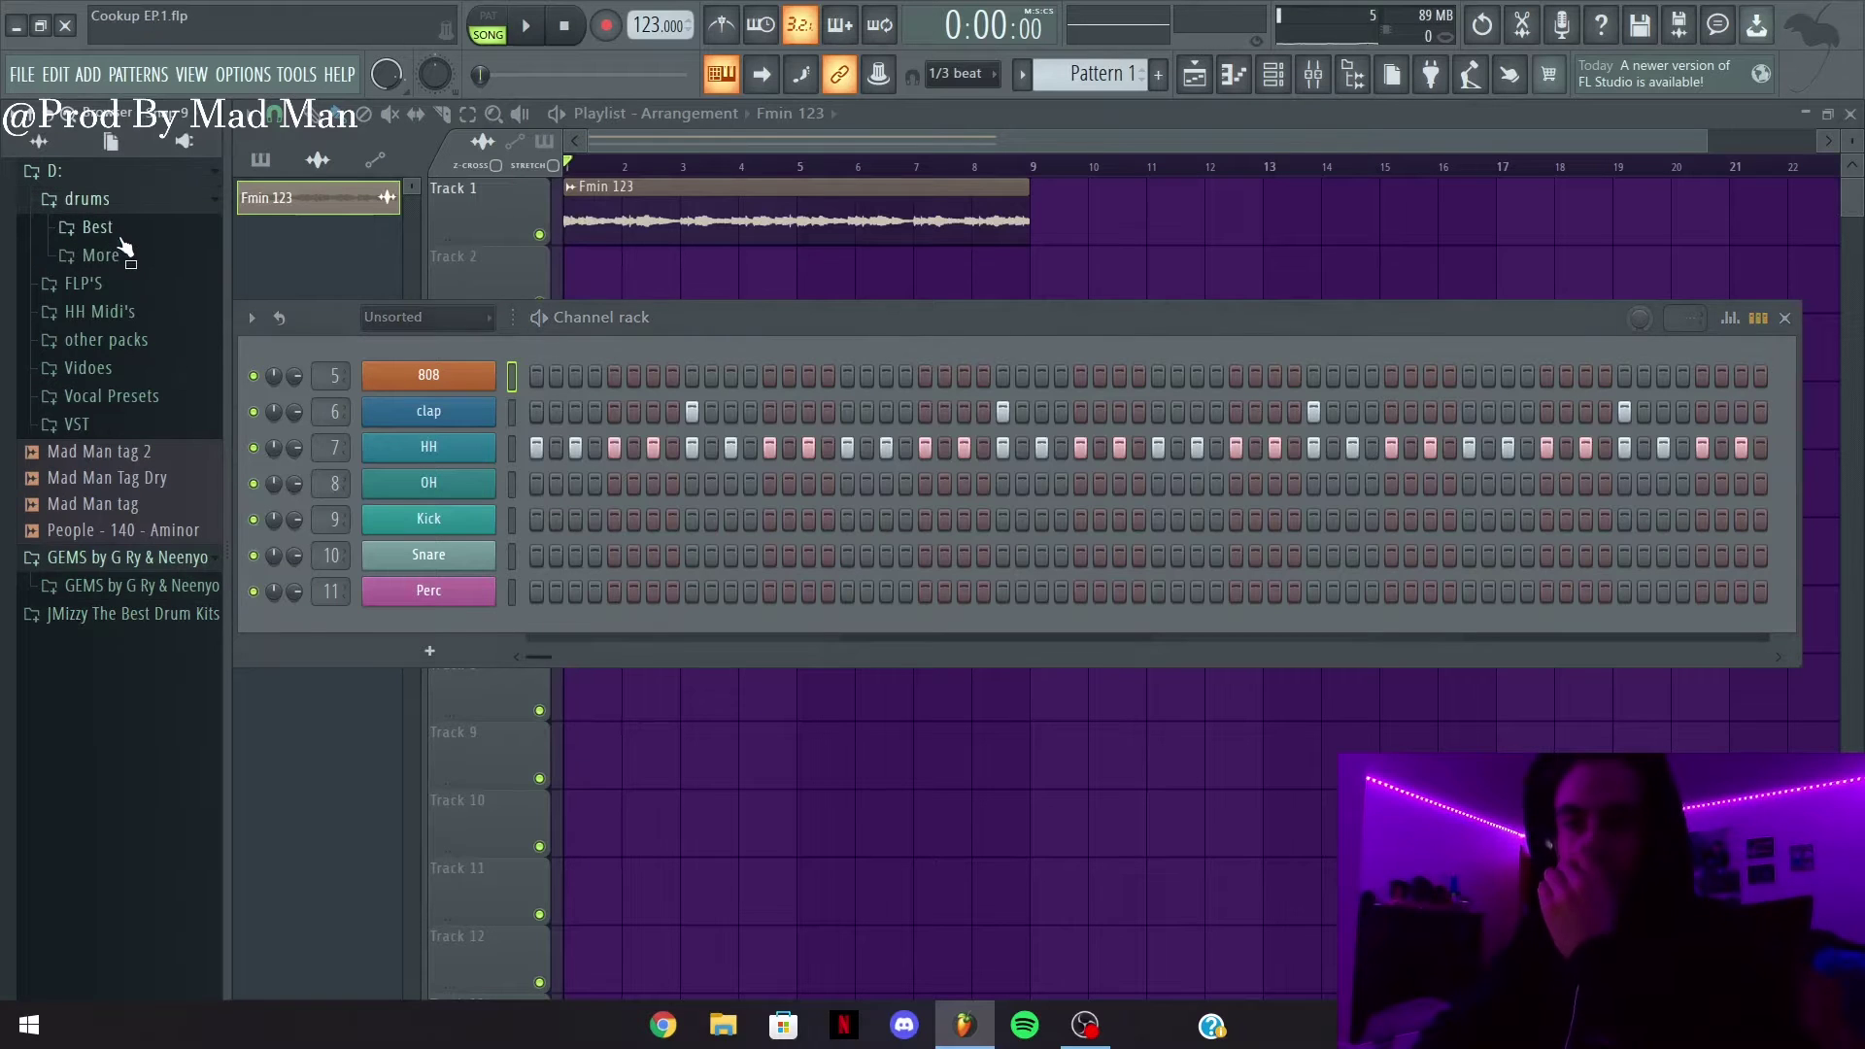
left_click(109, 229)
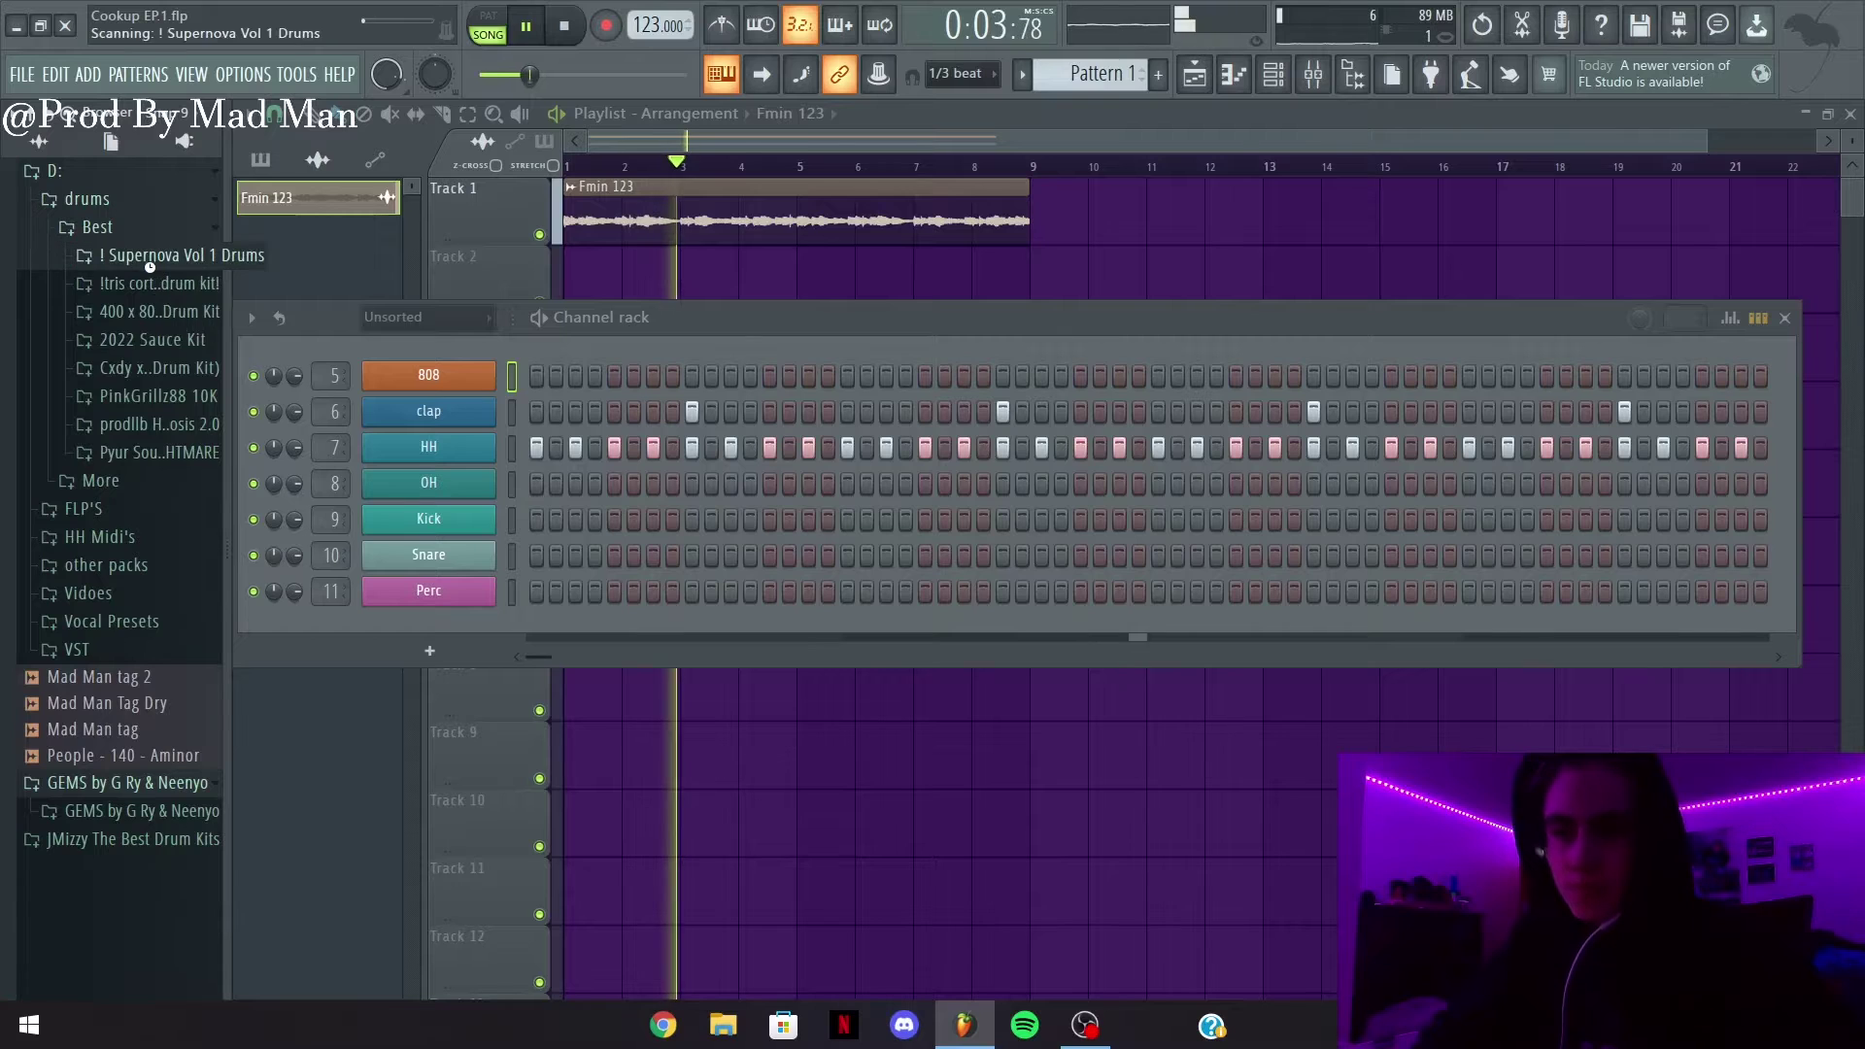
Load the CLAP PENNY sample from the !tris cortex drum kit's CLAP folder onto the clap channel
left_click(196, 245)
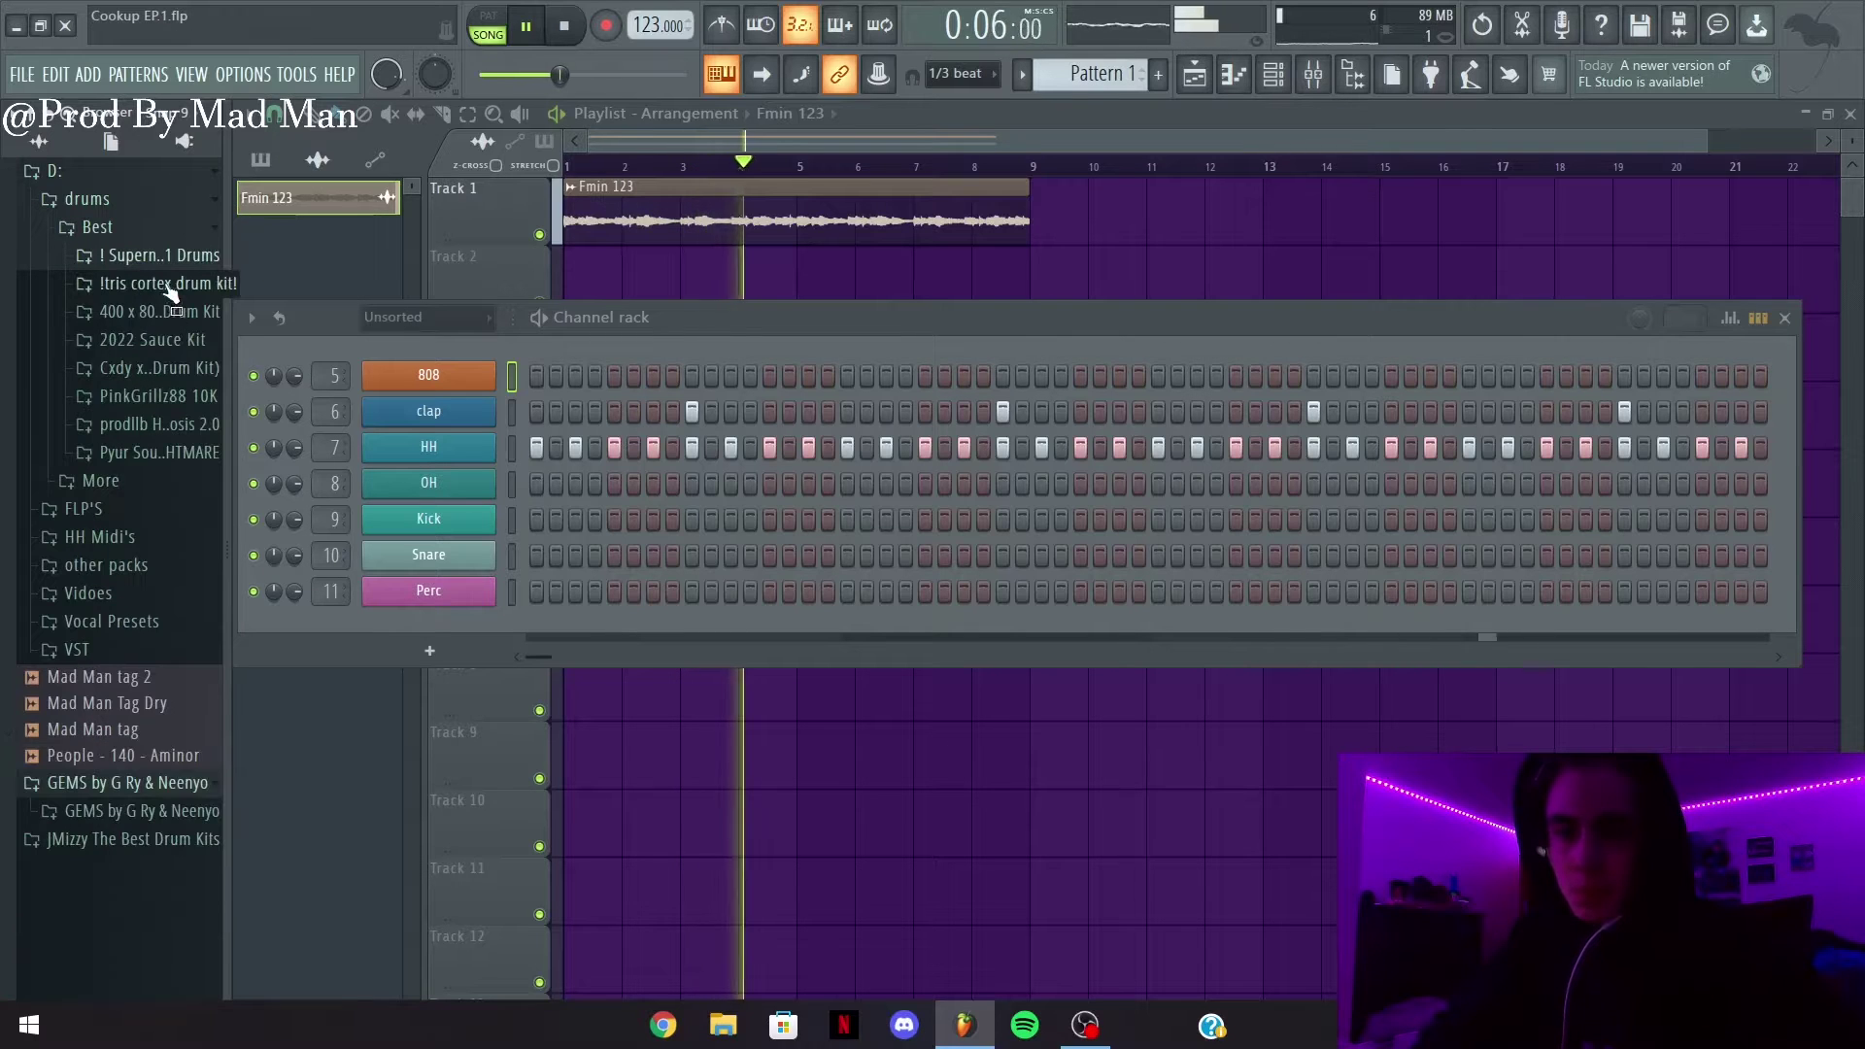
left_click(170, 284)
left_click(164, 312)
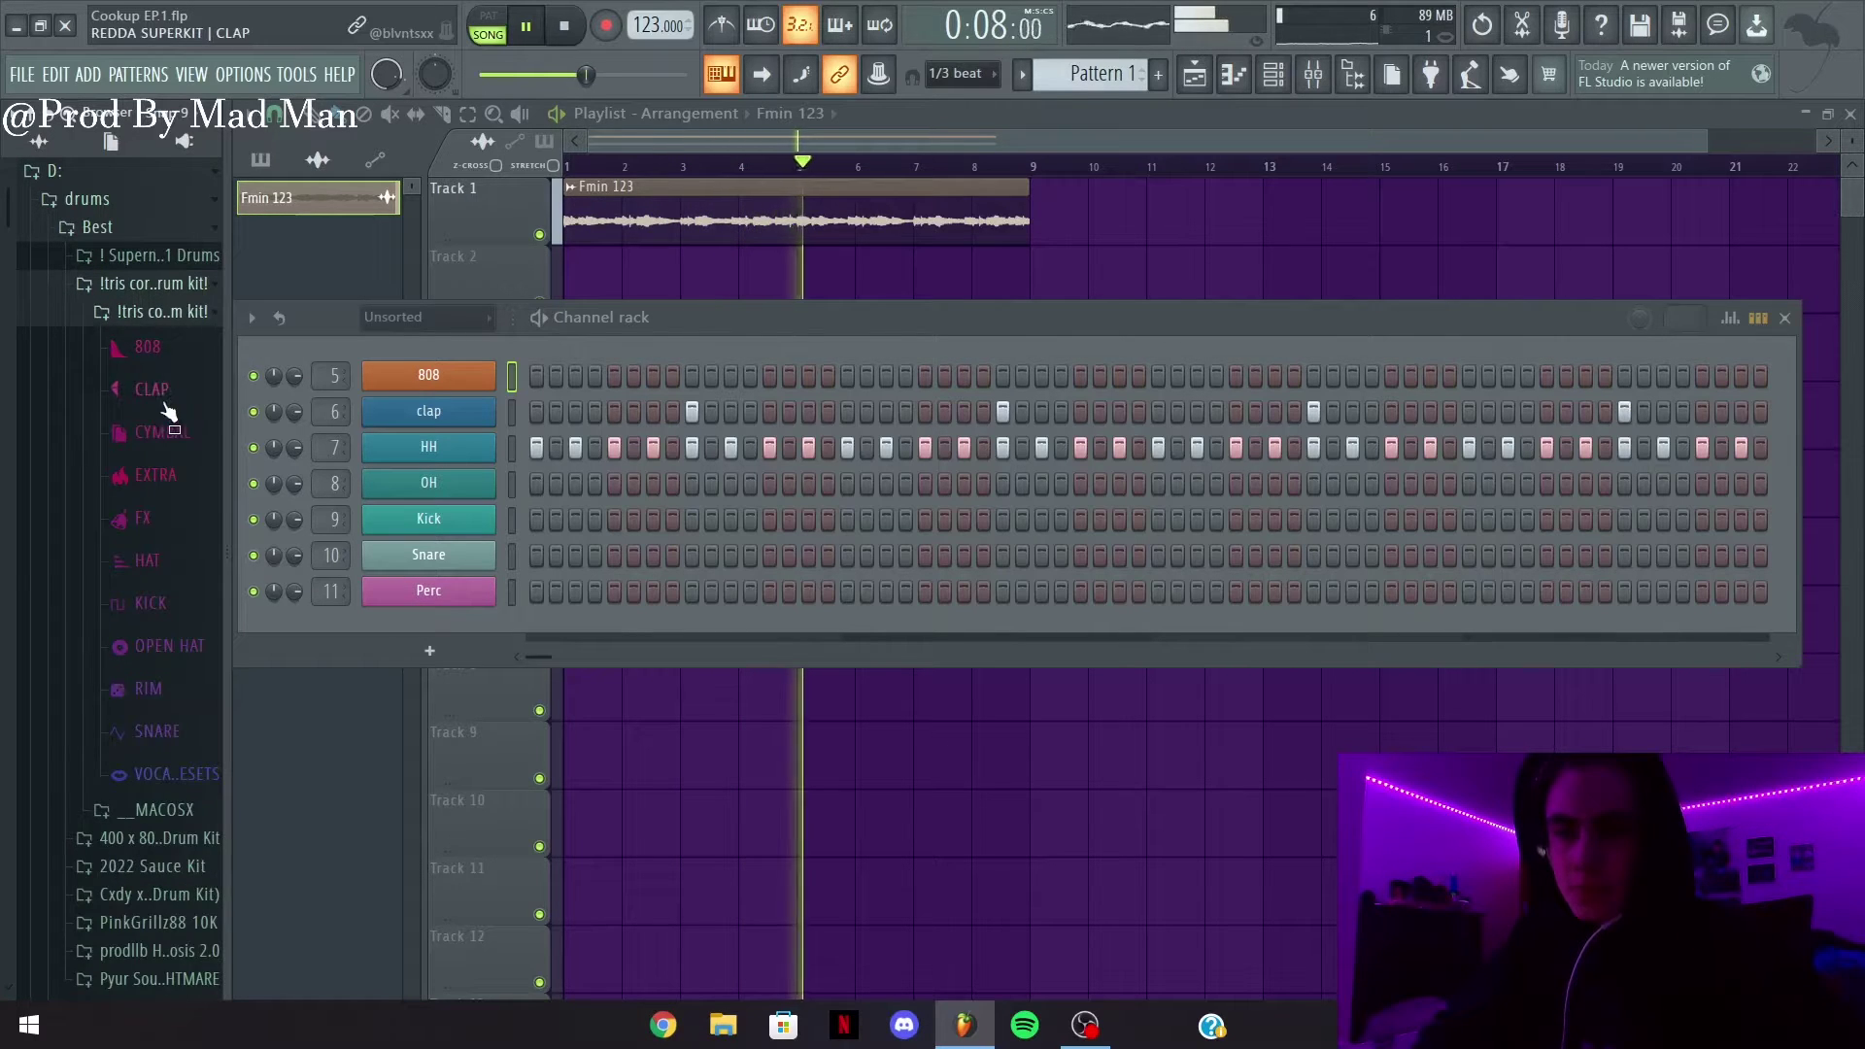
left_click(152, 389)
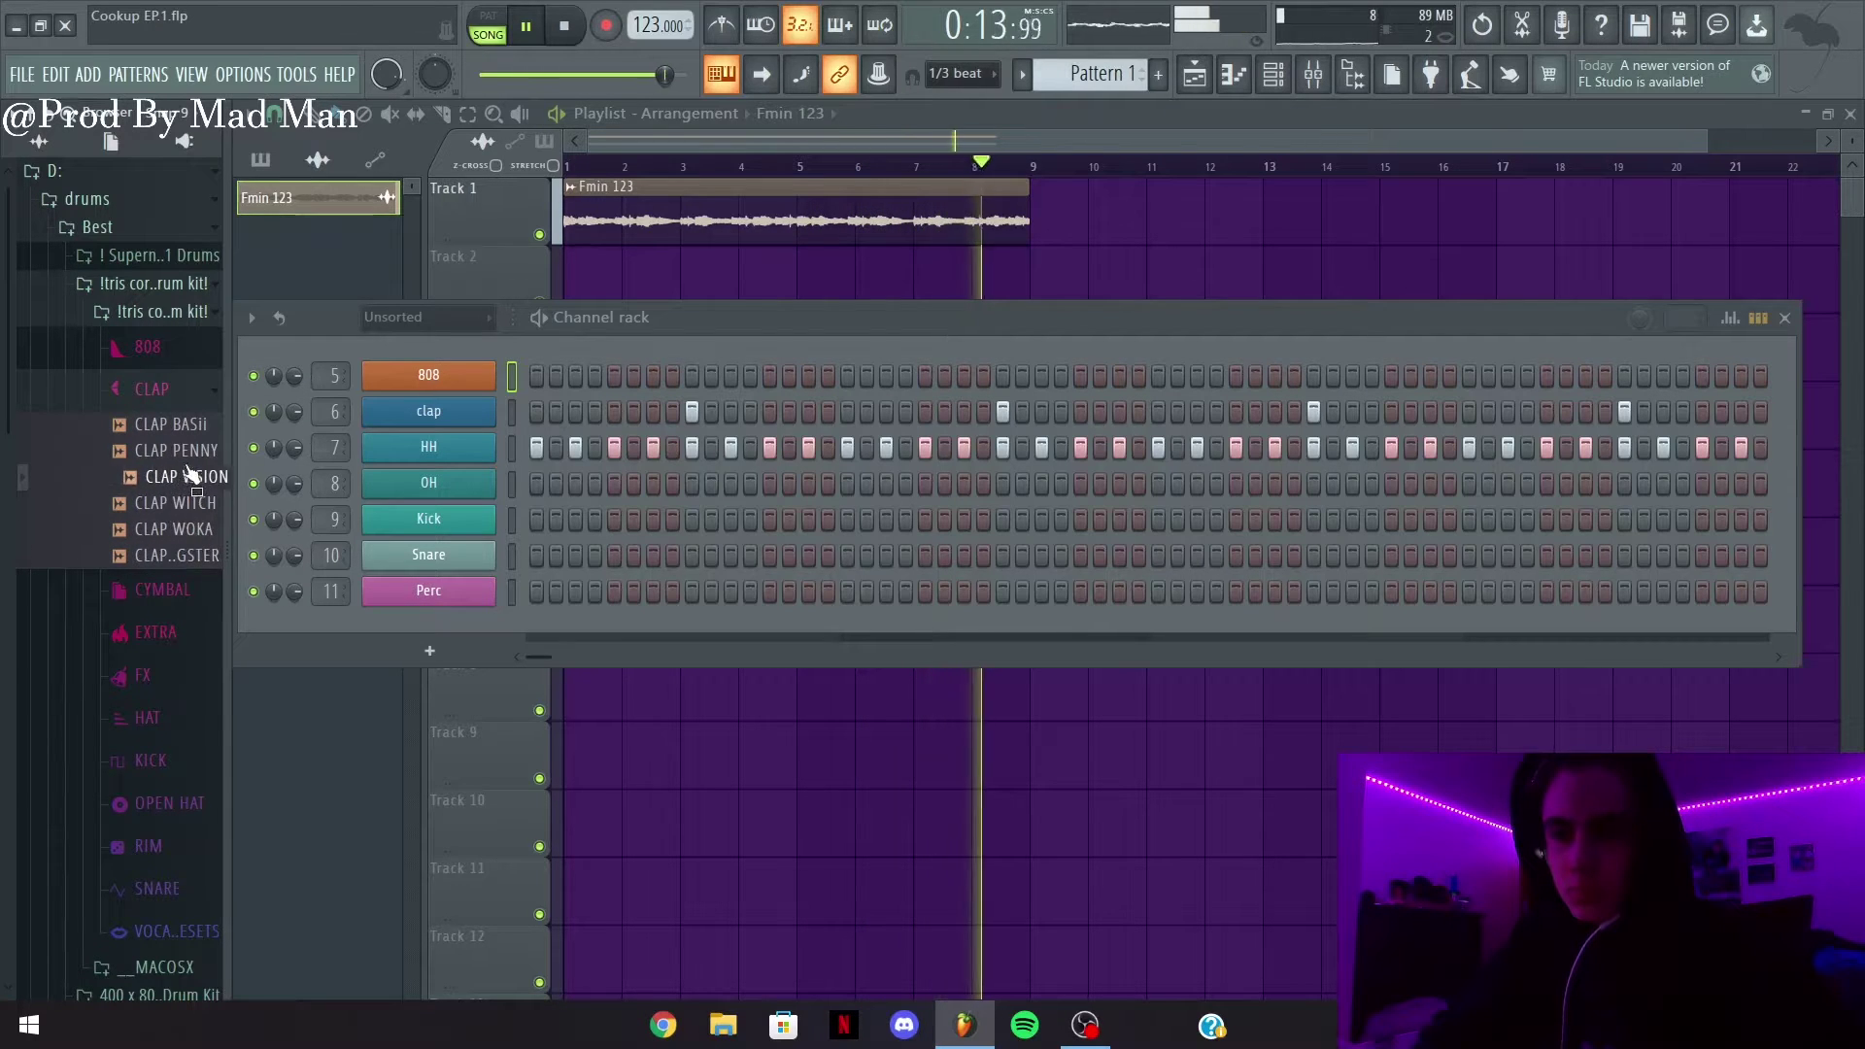
left_click_drag(376, 445, 391, 411)
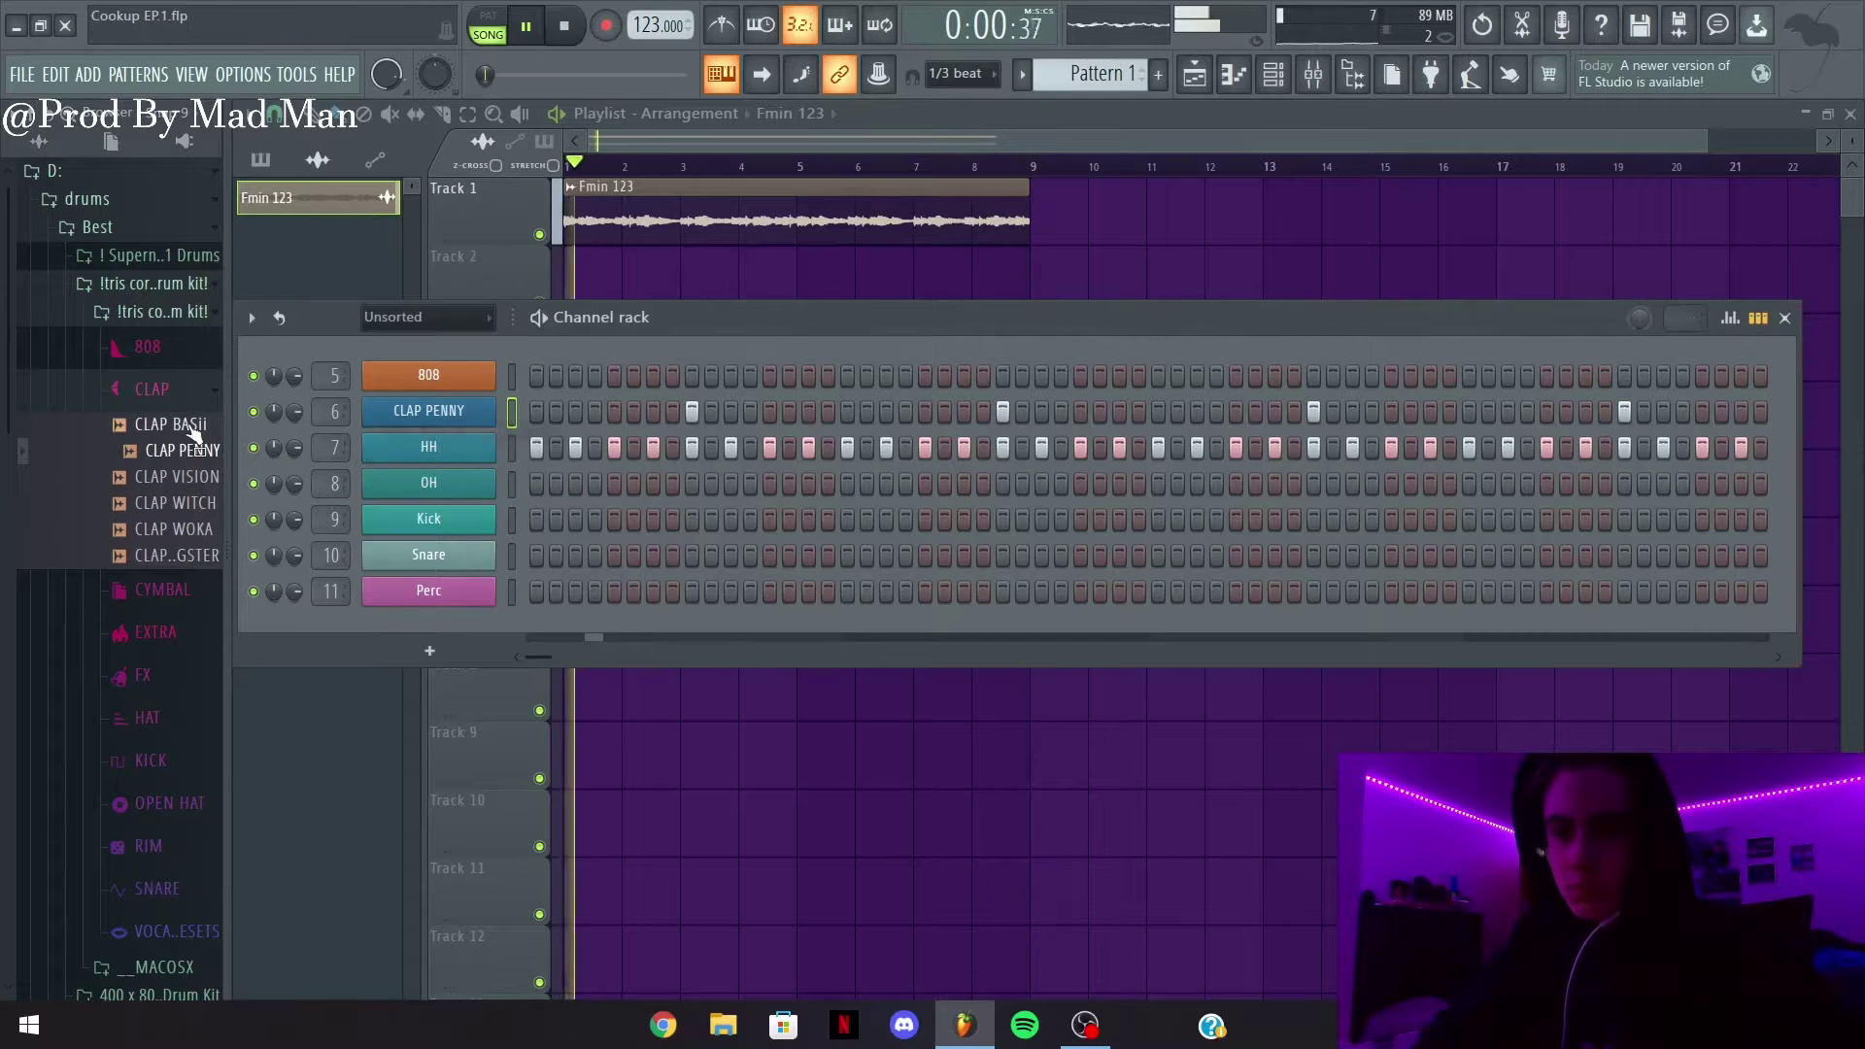
Load the HAT GIDDii sample from the kit's HAT folder onto the HH channel
left_click(181, 393)
left_click(147, 560)
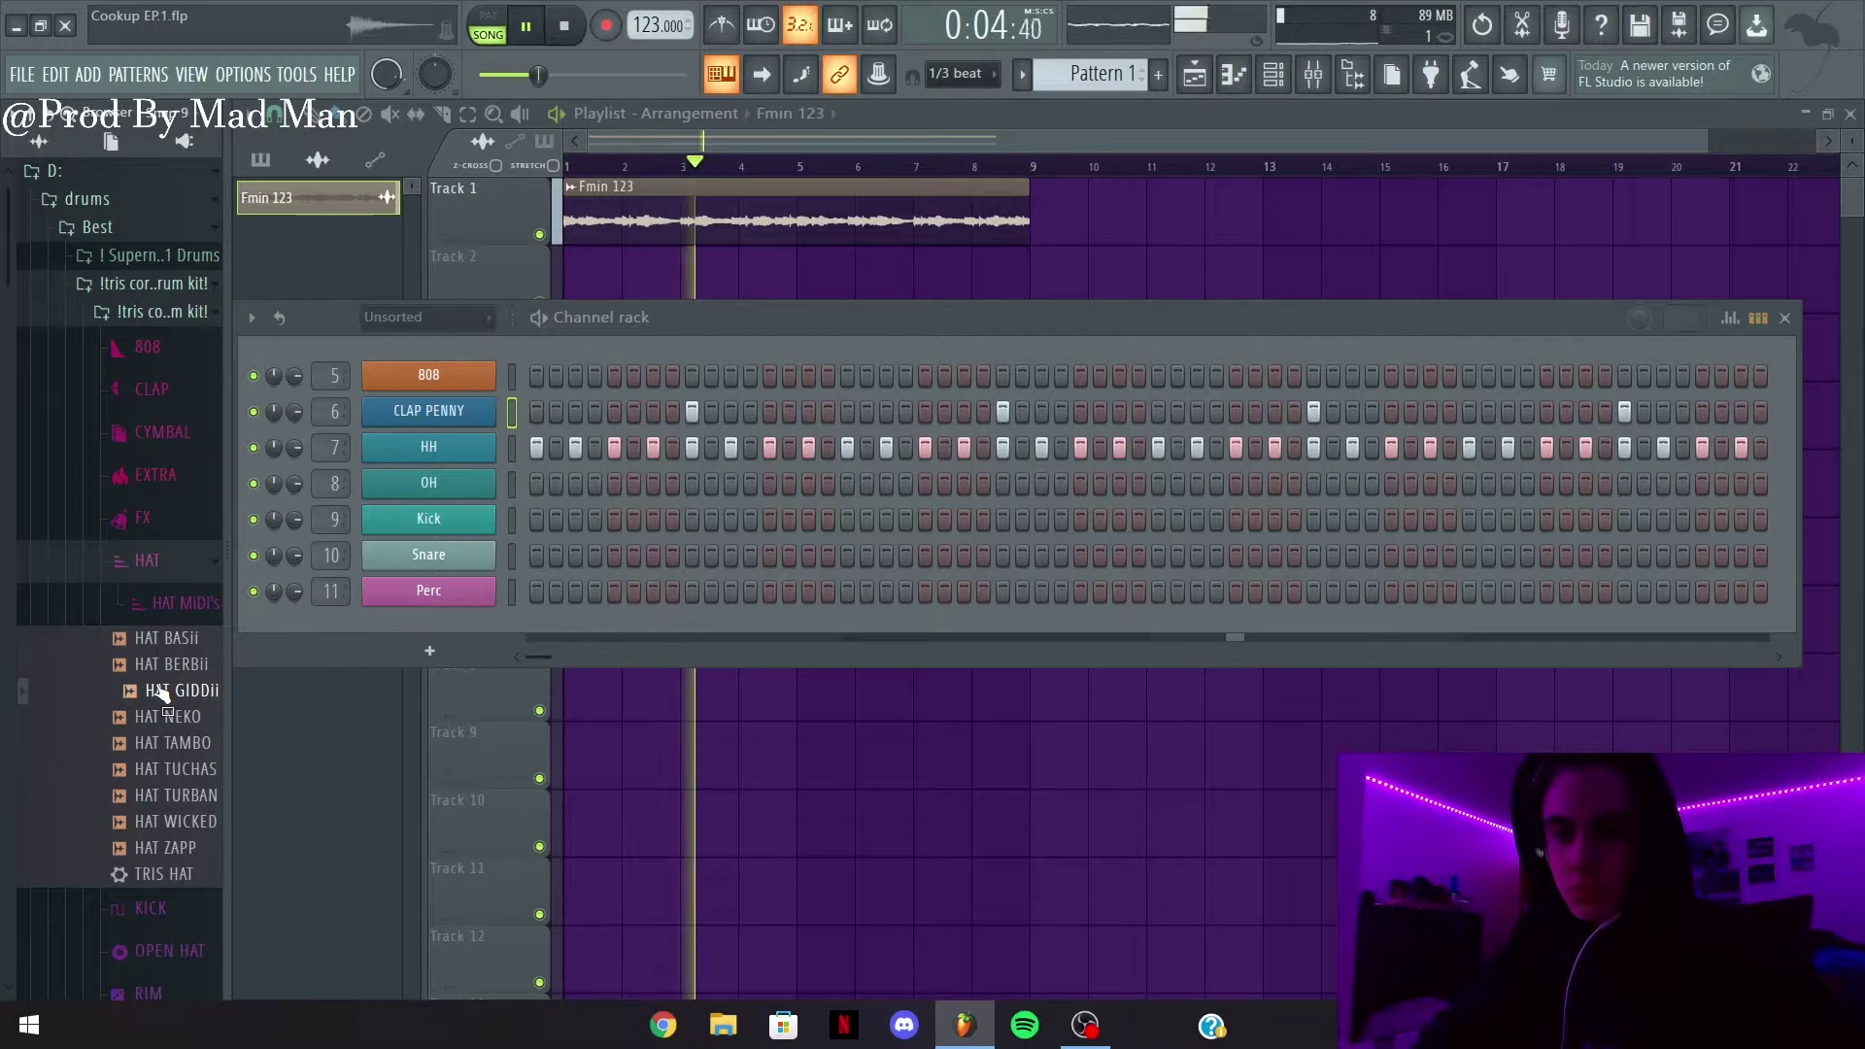
left_click_drag(160, 692, 391, 448)
key("space")
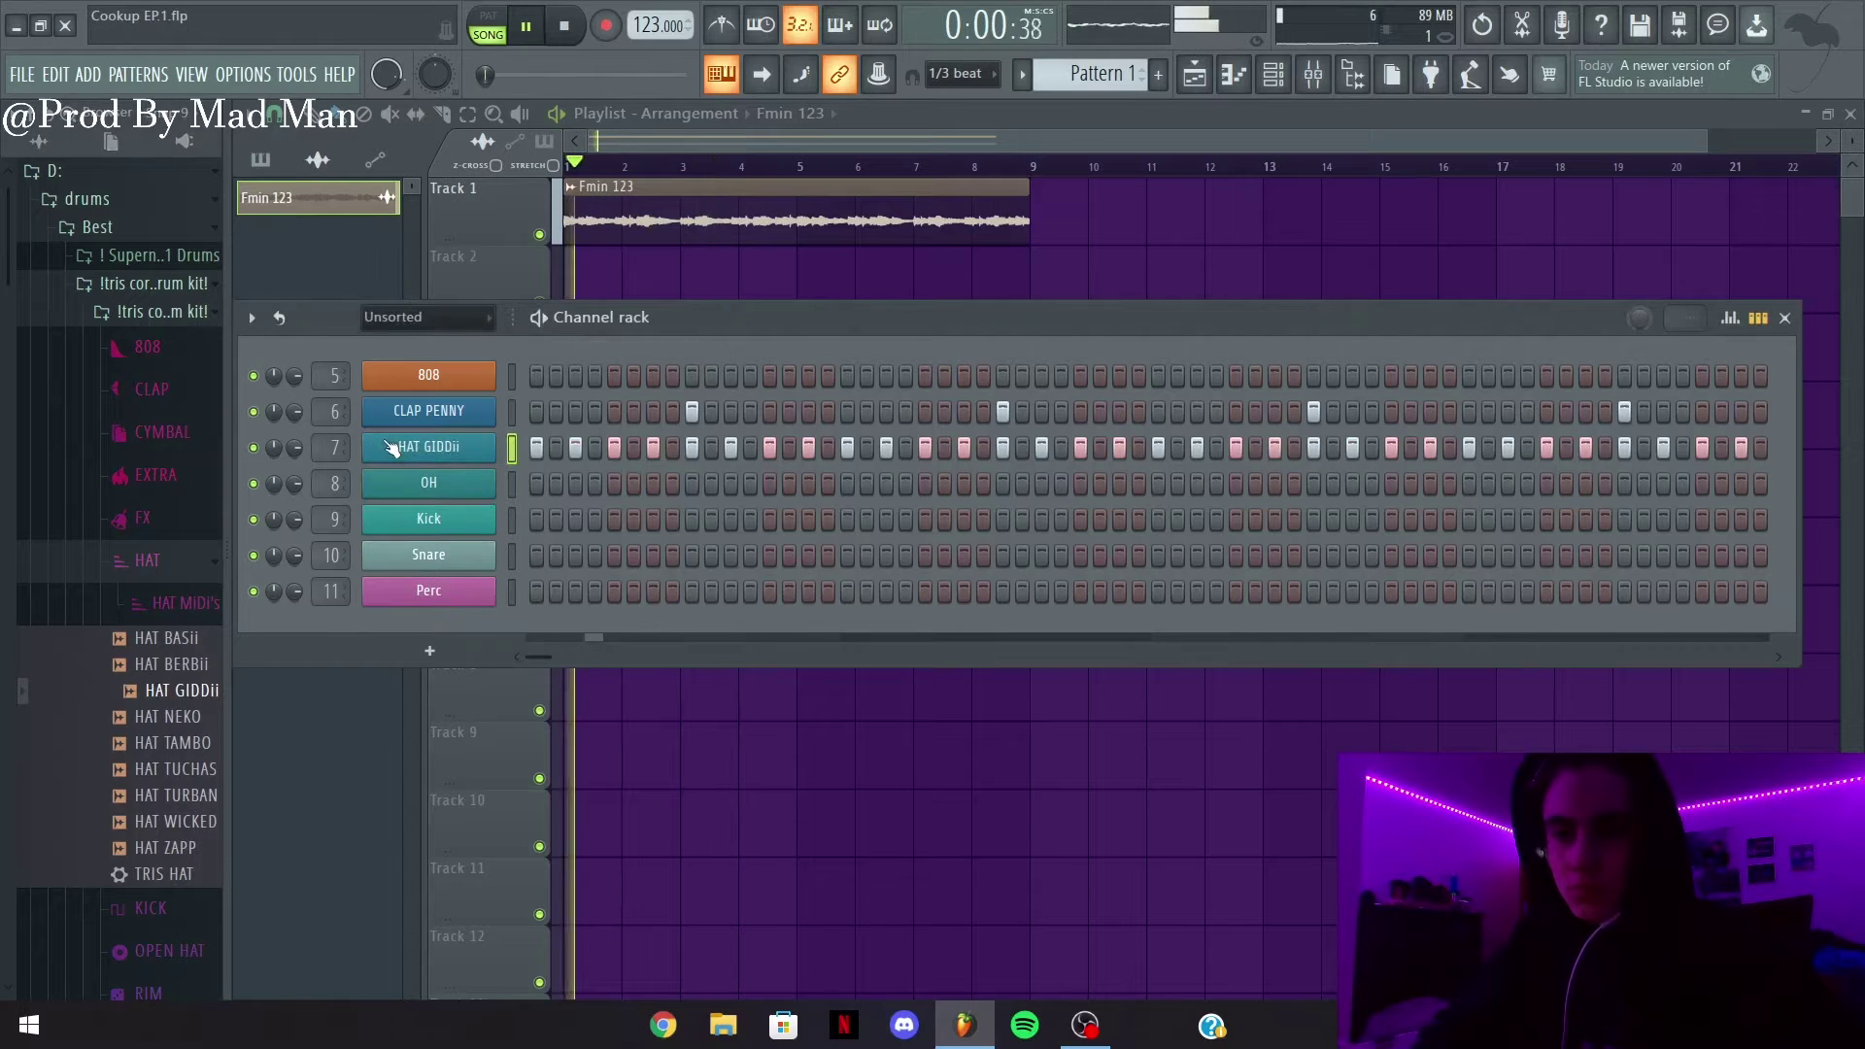
Load the SNARE ROLii sample from the kit's SNARE folder onto the Snare channel
left_click(151, 568)
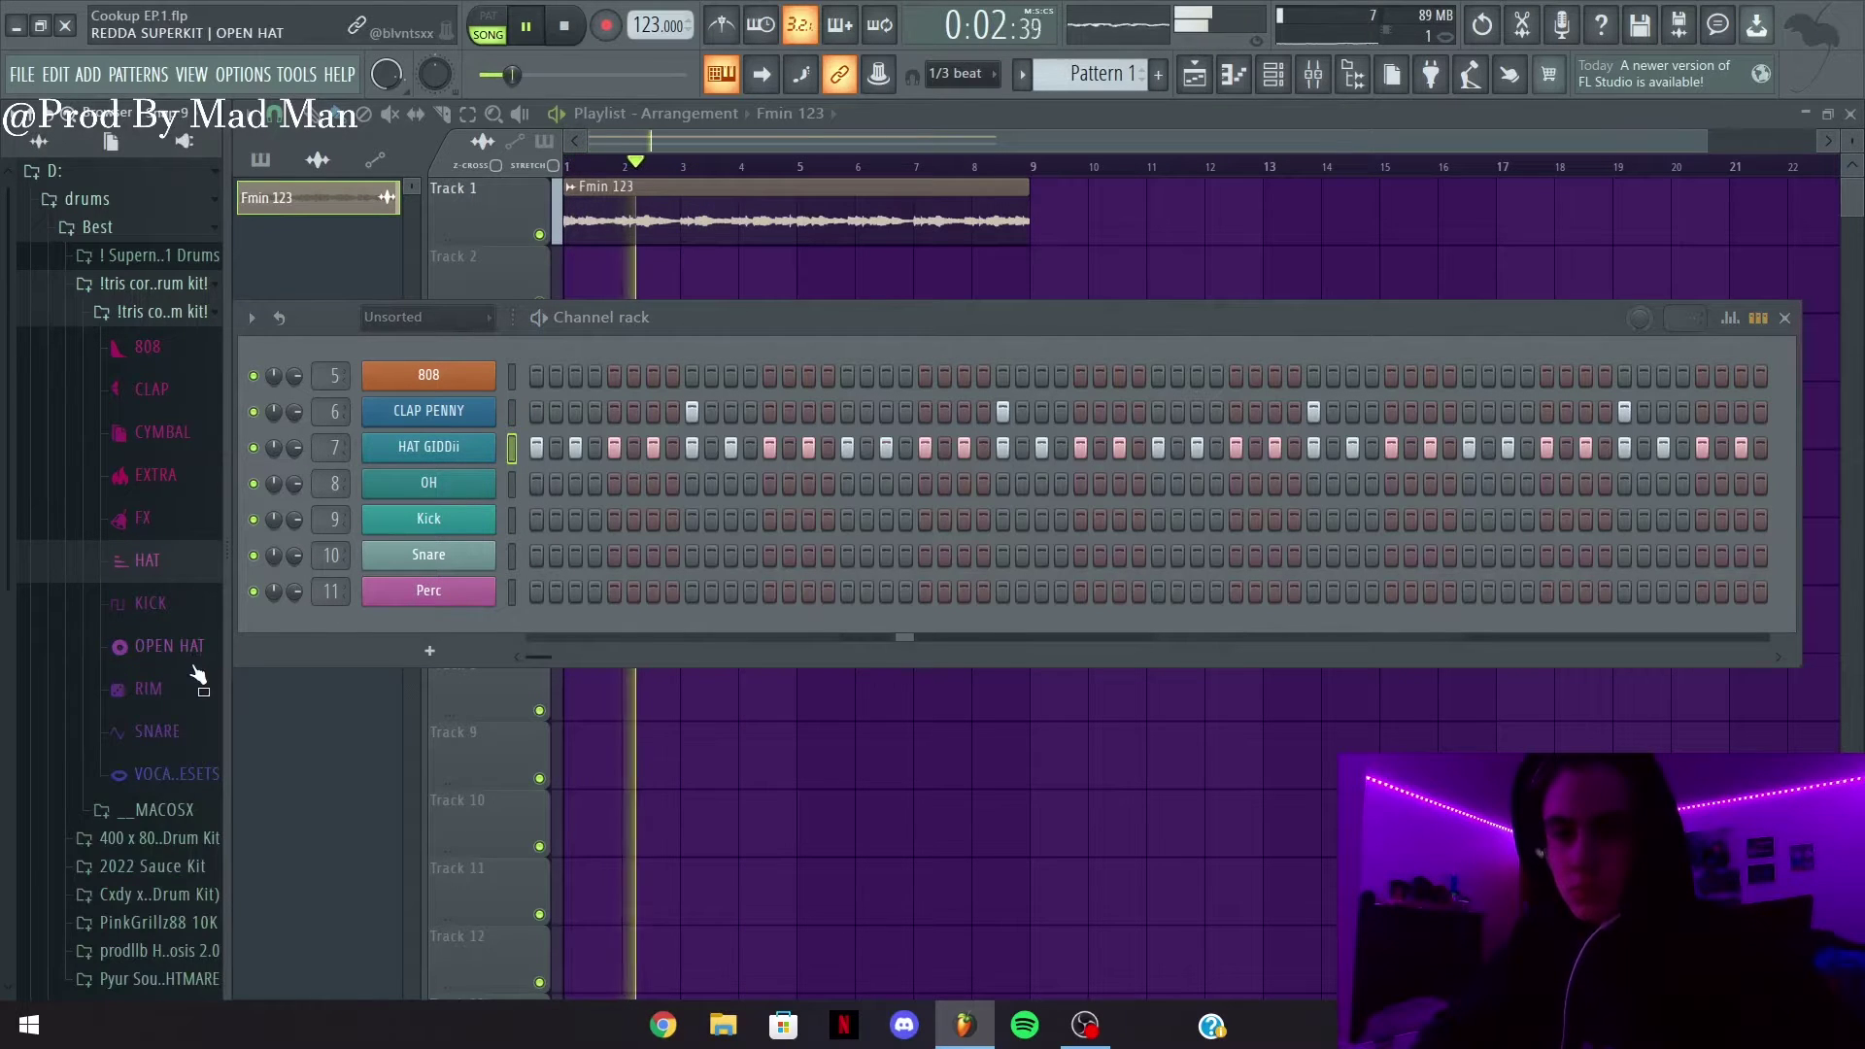
left_click(186, 660)
left_click(183, 661)
left_click(188, 729)
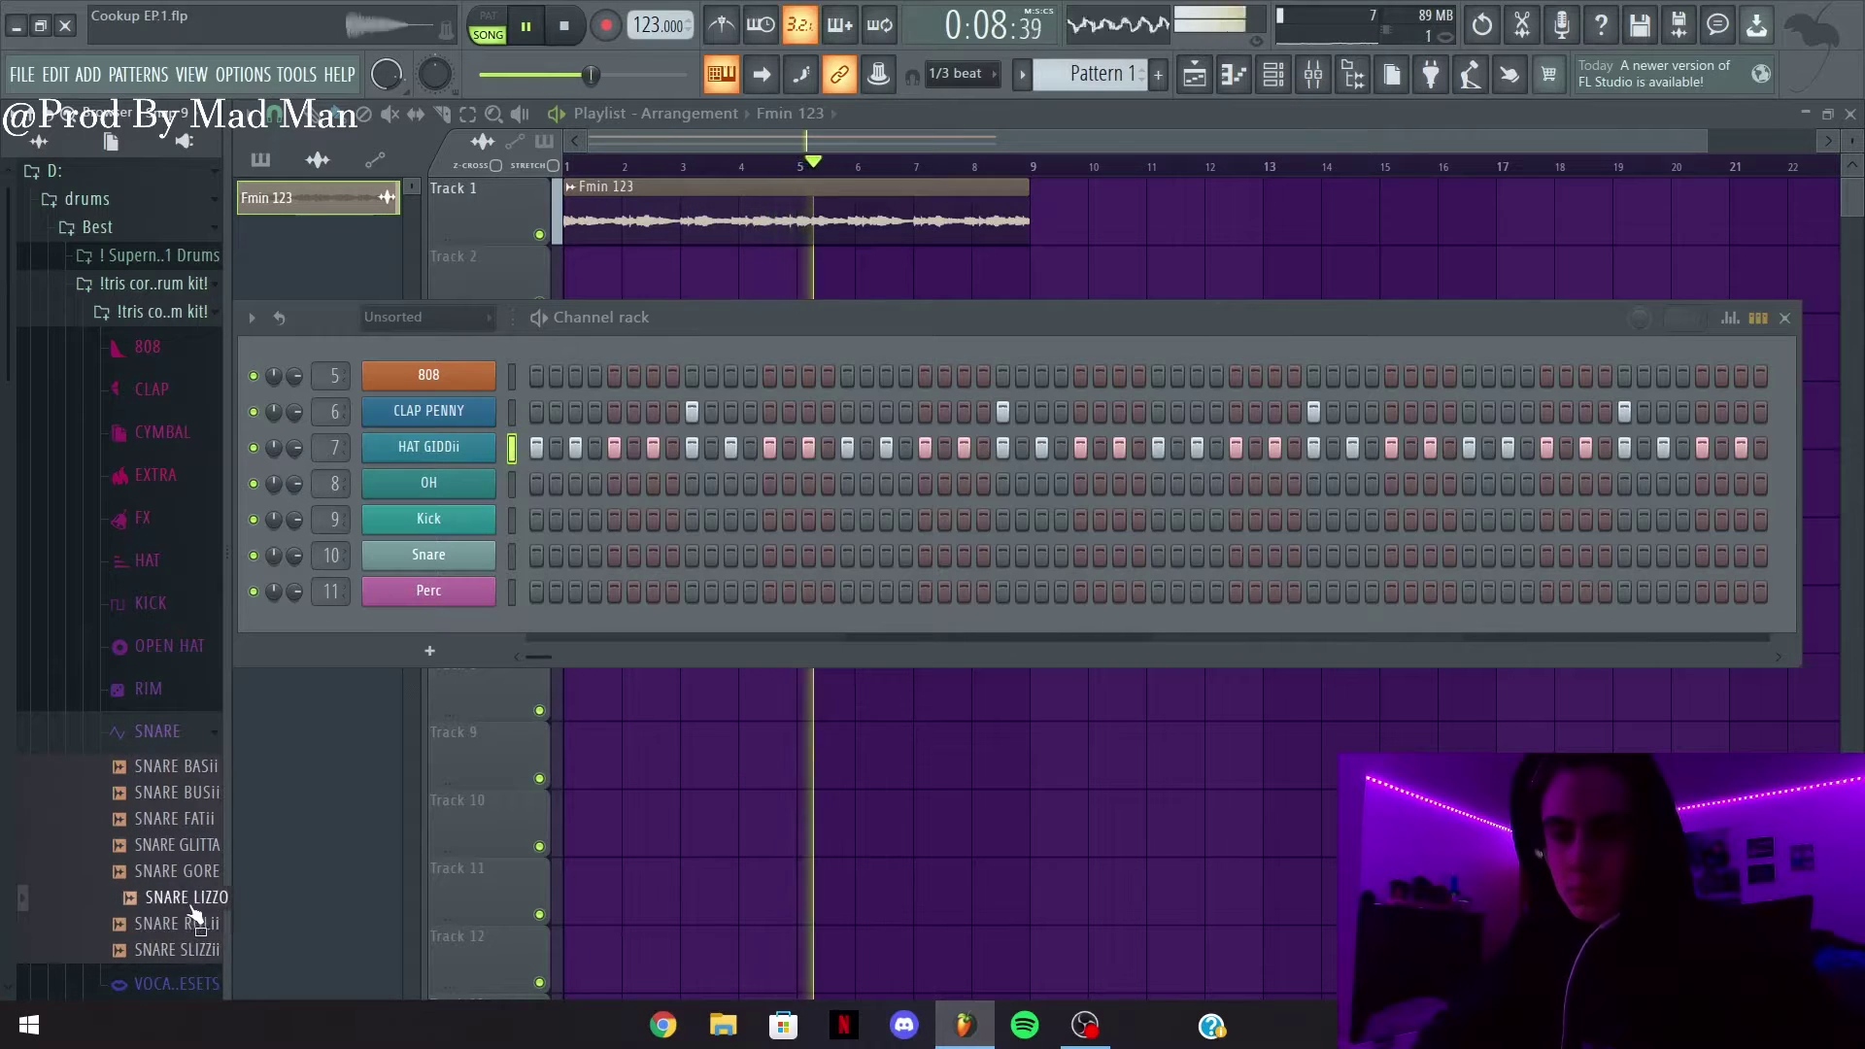
left_click_drag(195, 935, 456, 557)
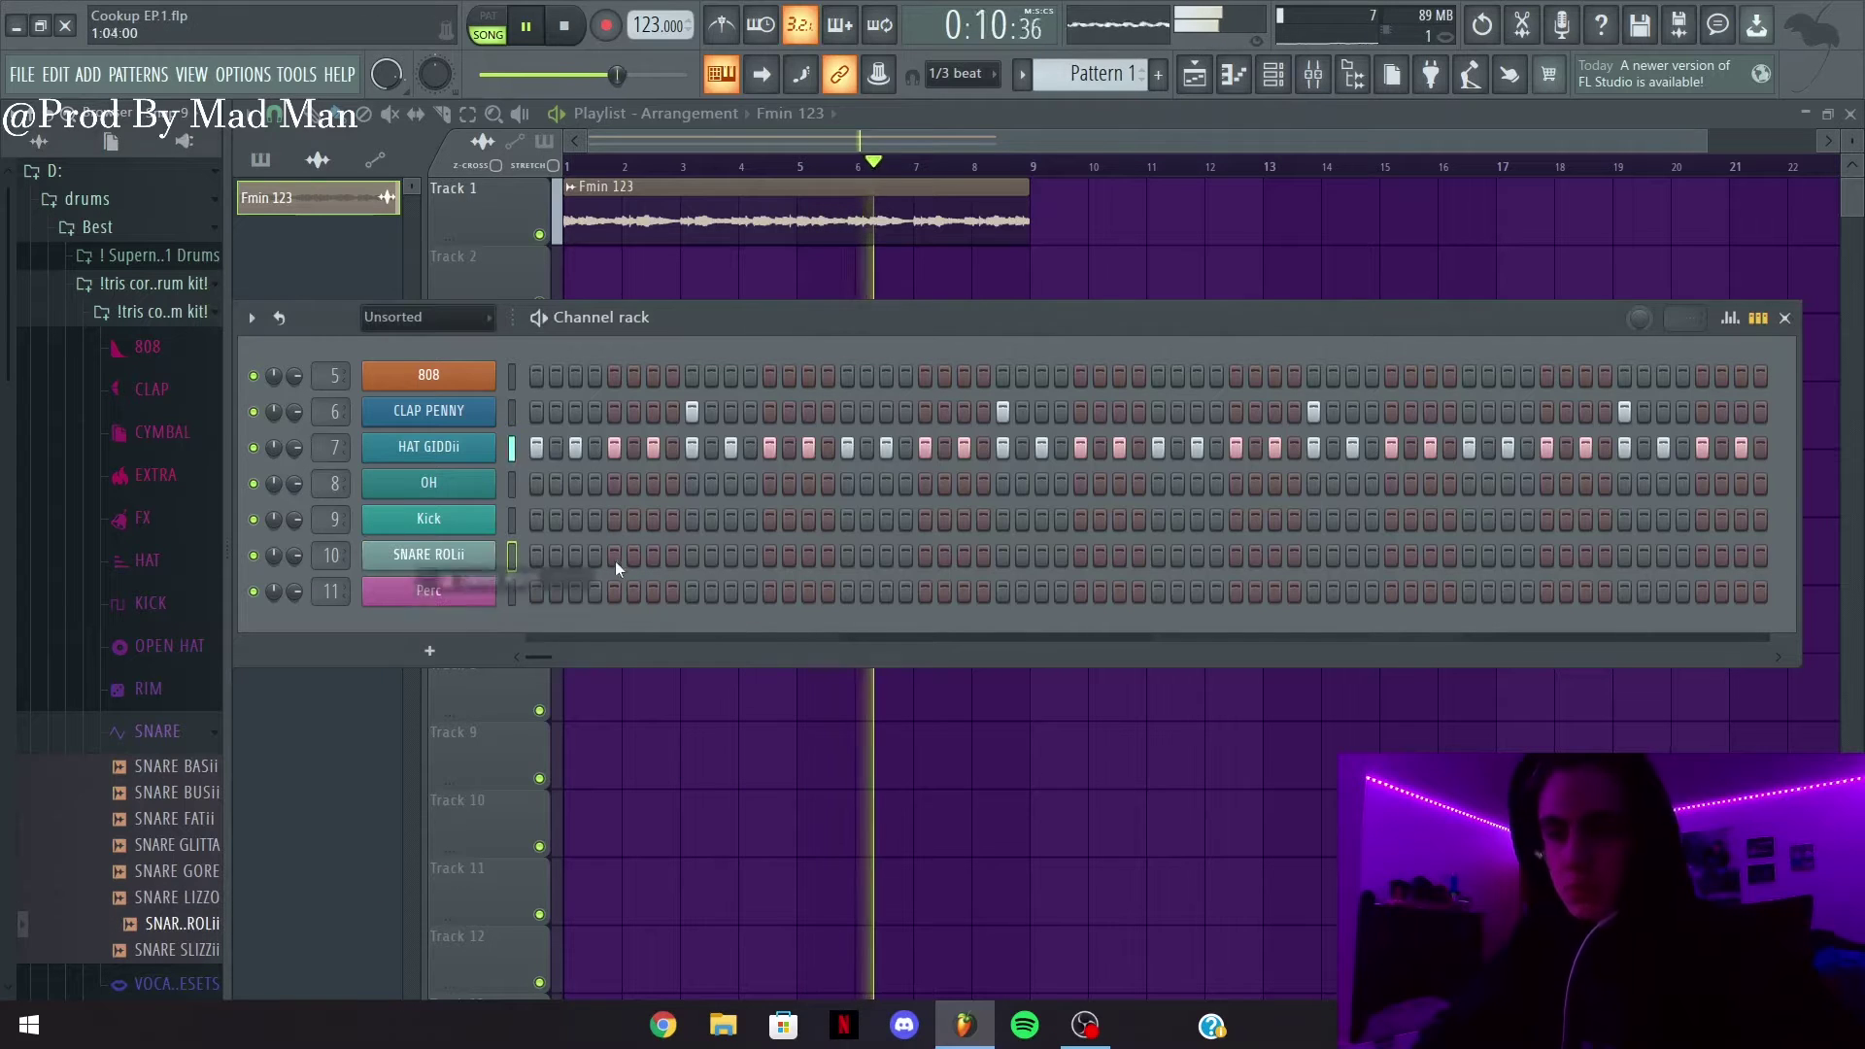
key("space")
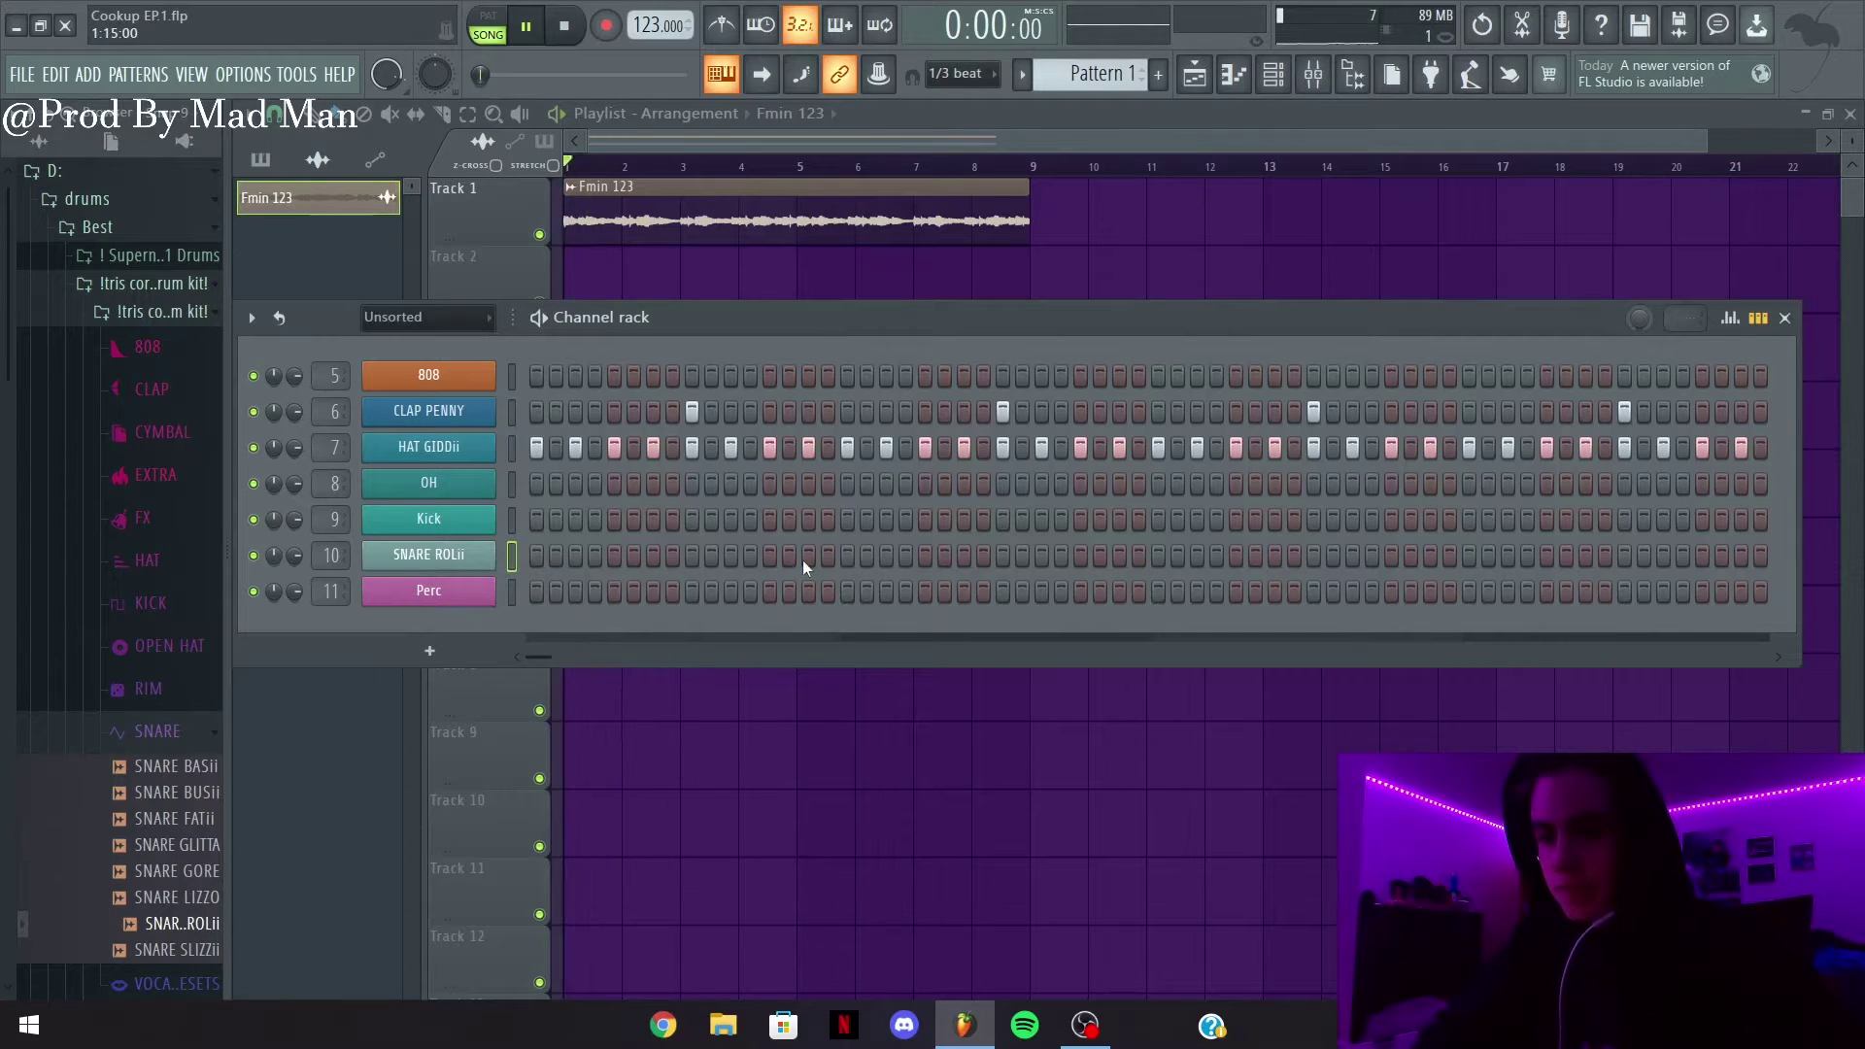
Place snare hits on steps 15, 23, 51 and 55 of the SNARE ROLii channel and collapse the SNARE folder
key("space")
left_click(812, 557)
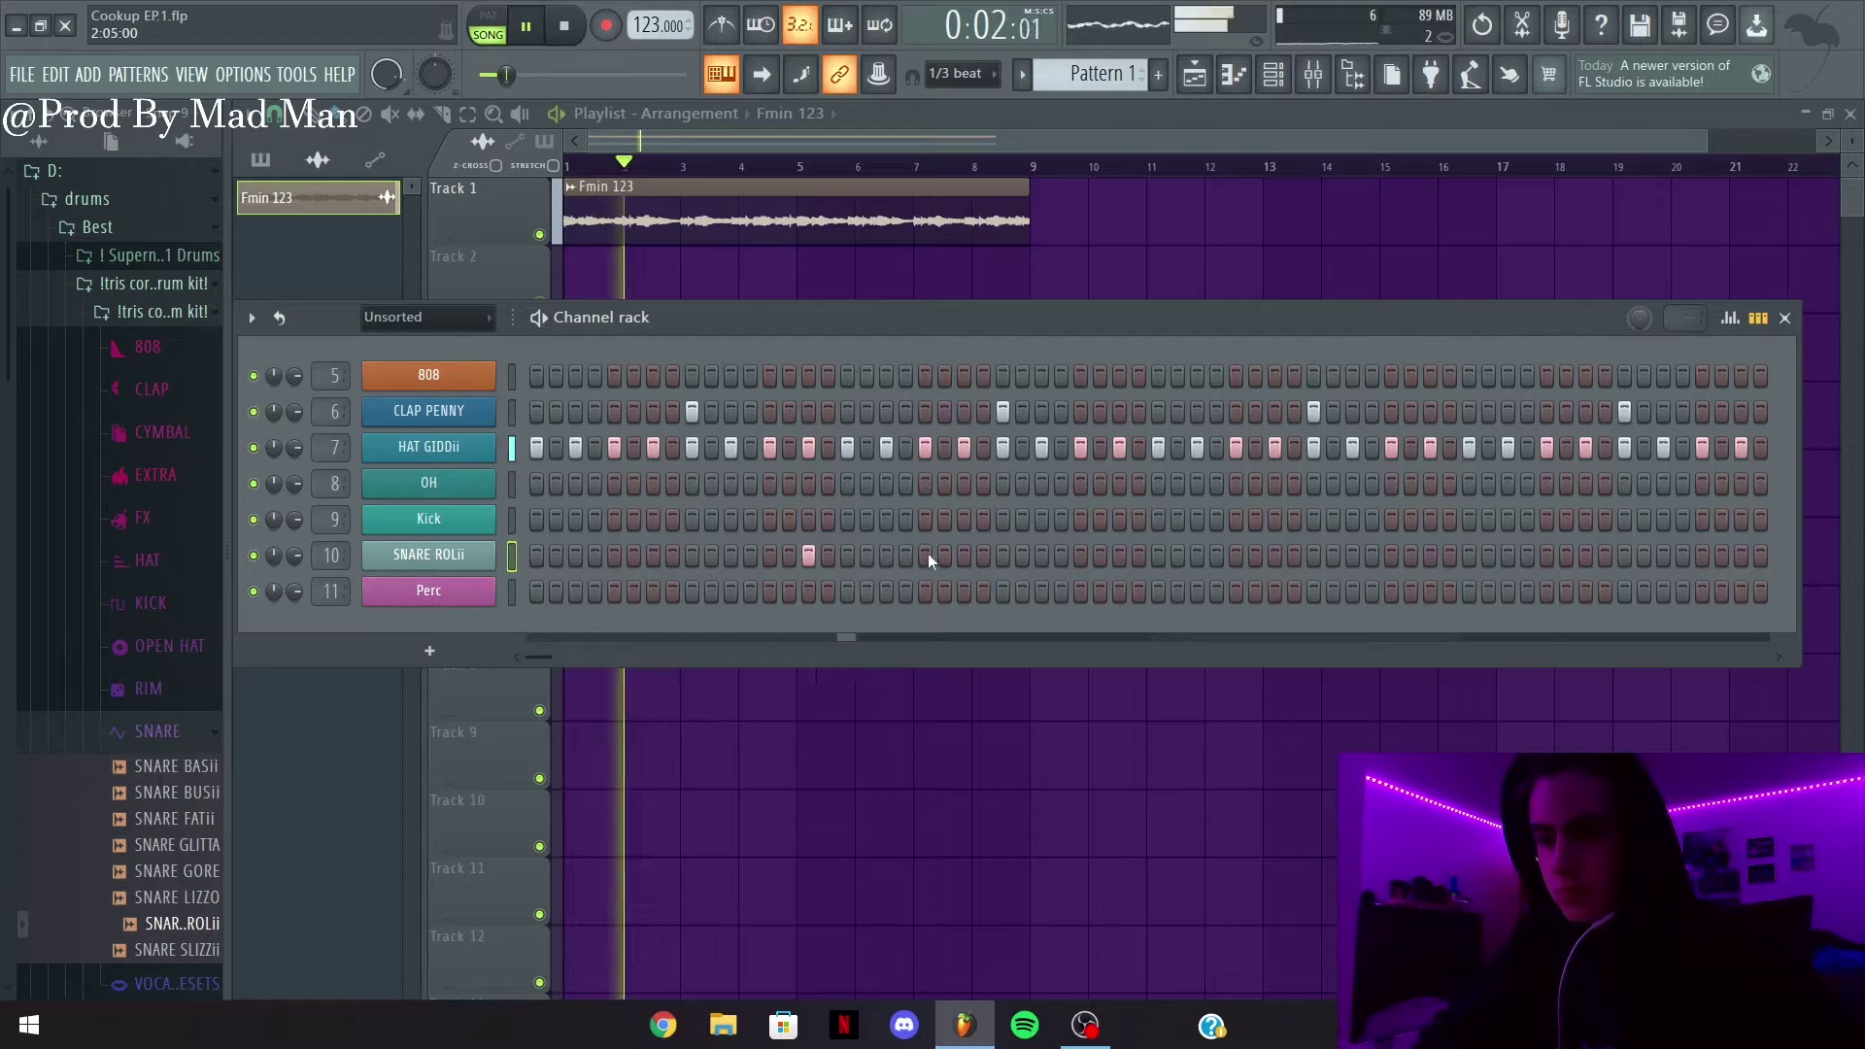
left_click(962, 555)
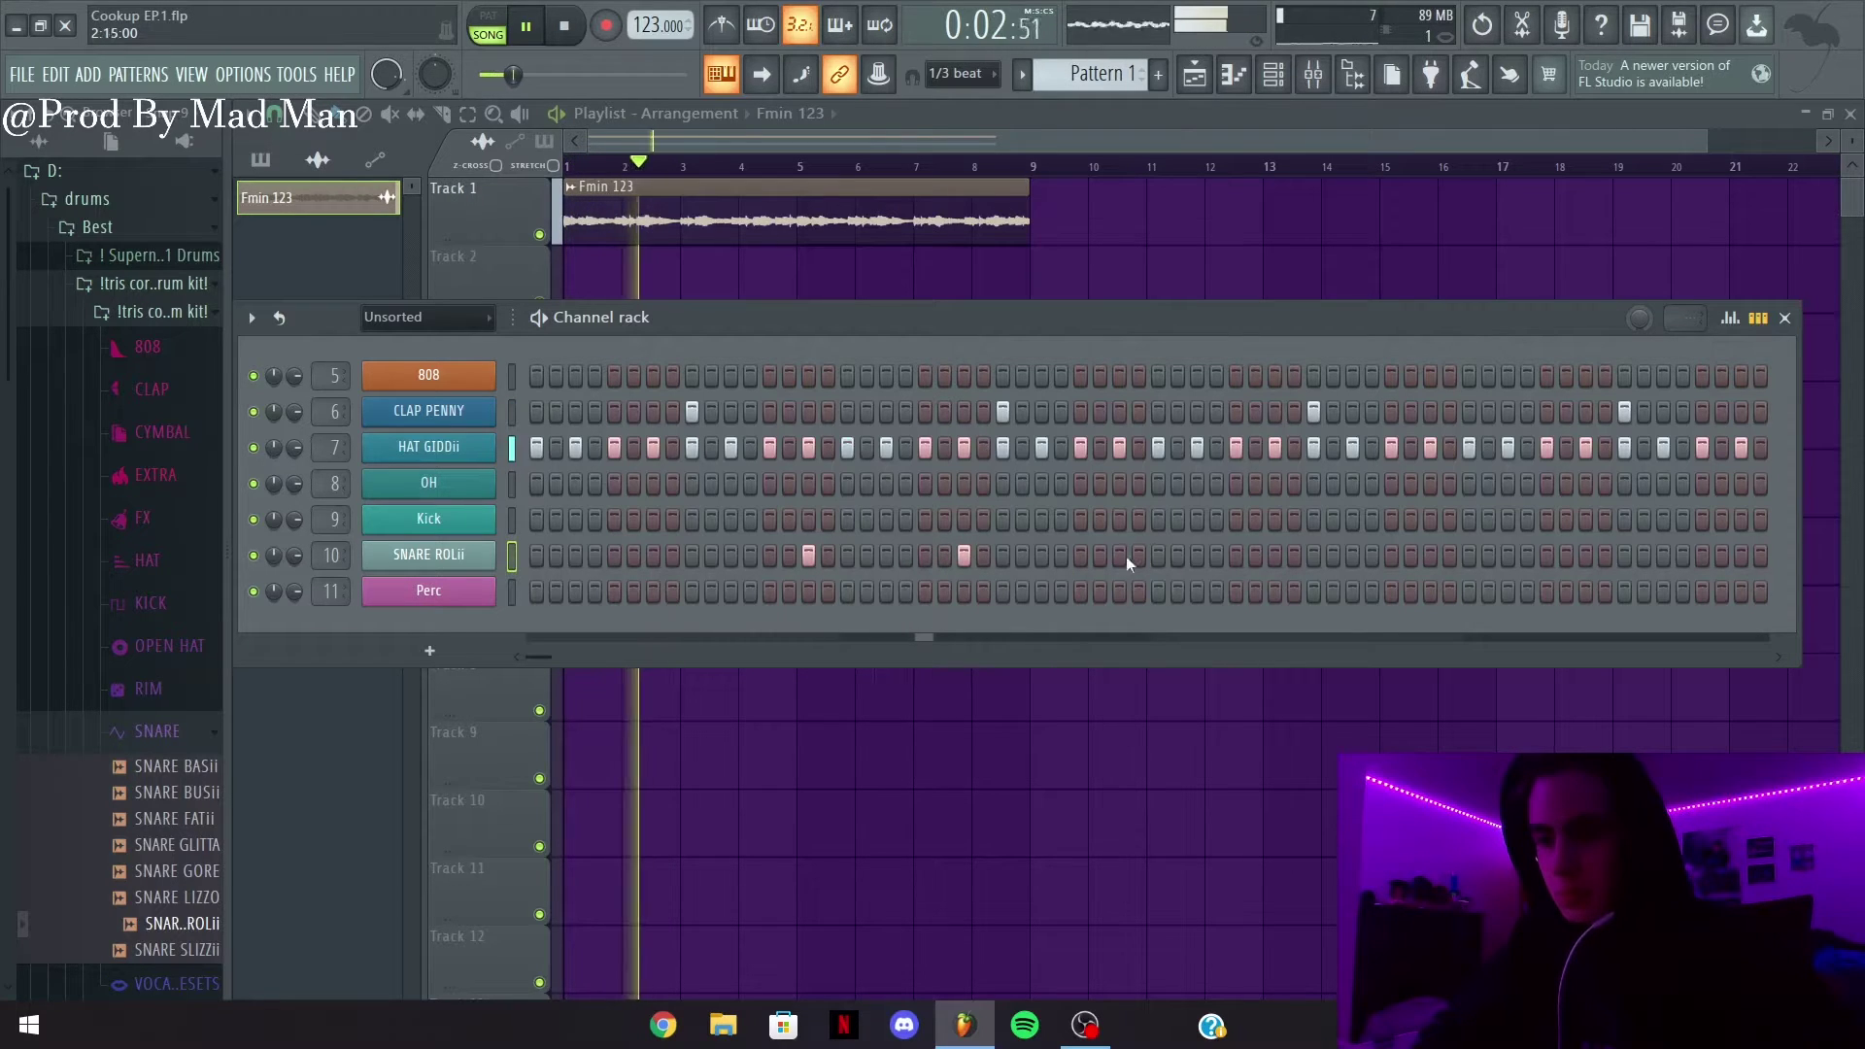
key("space")
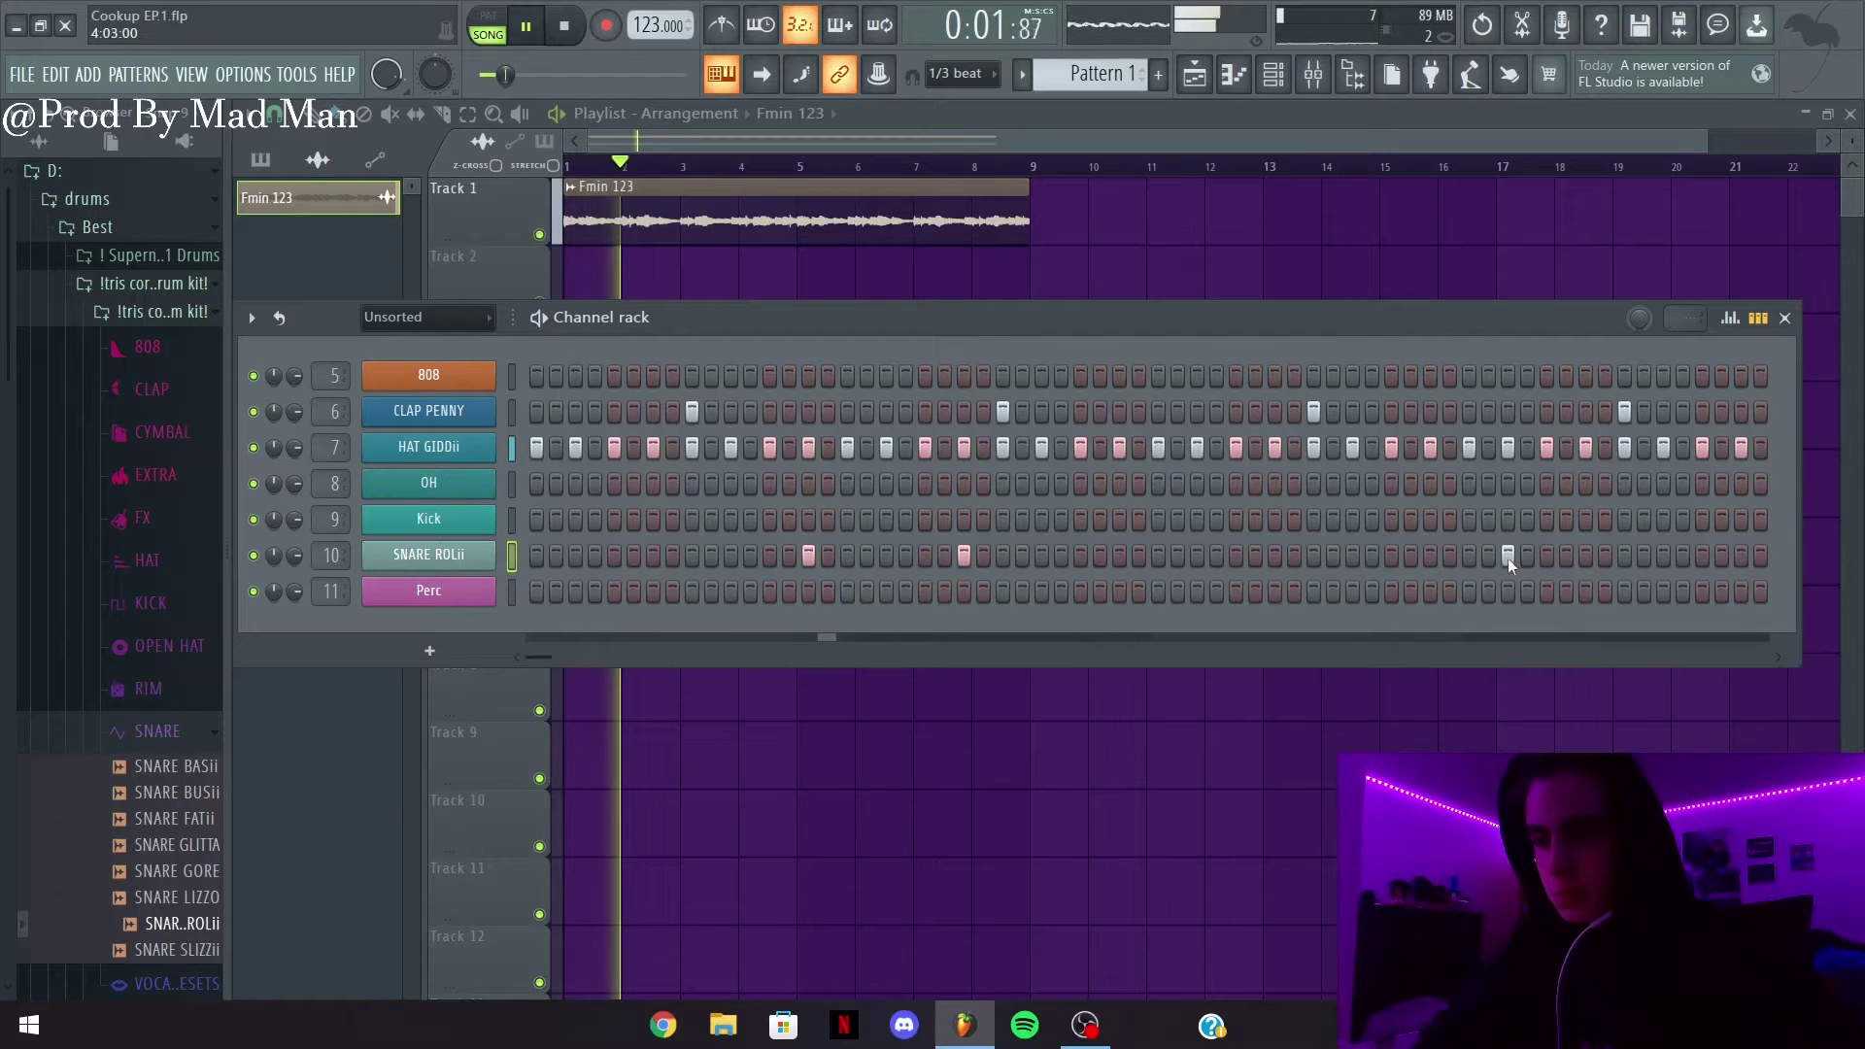
left_click(1585, 557)
left_click(185, 740)
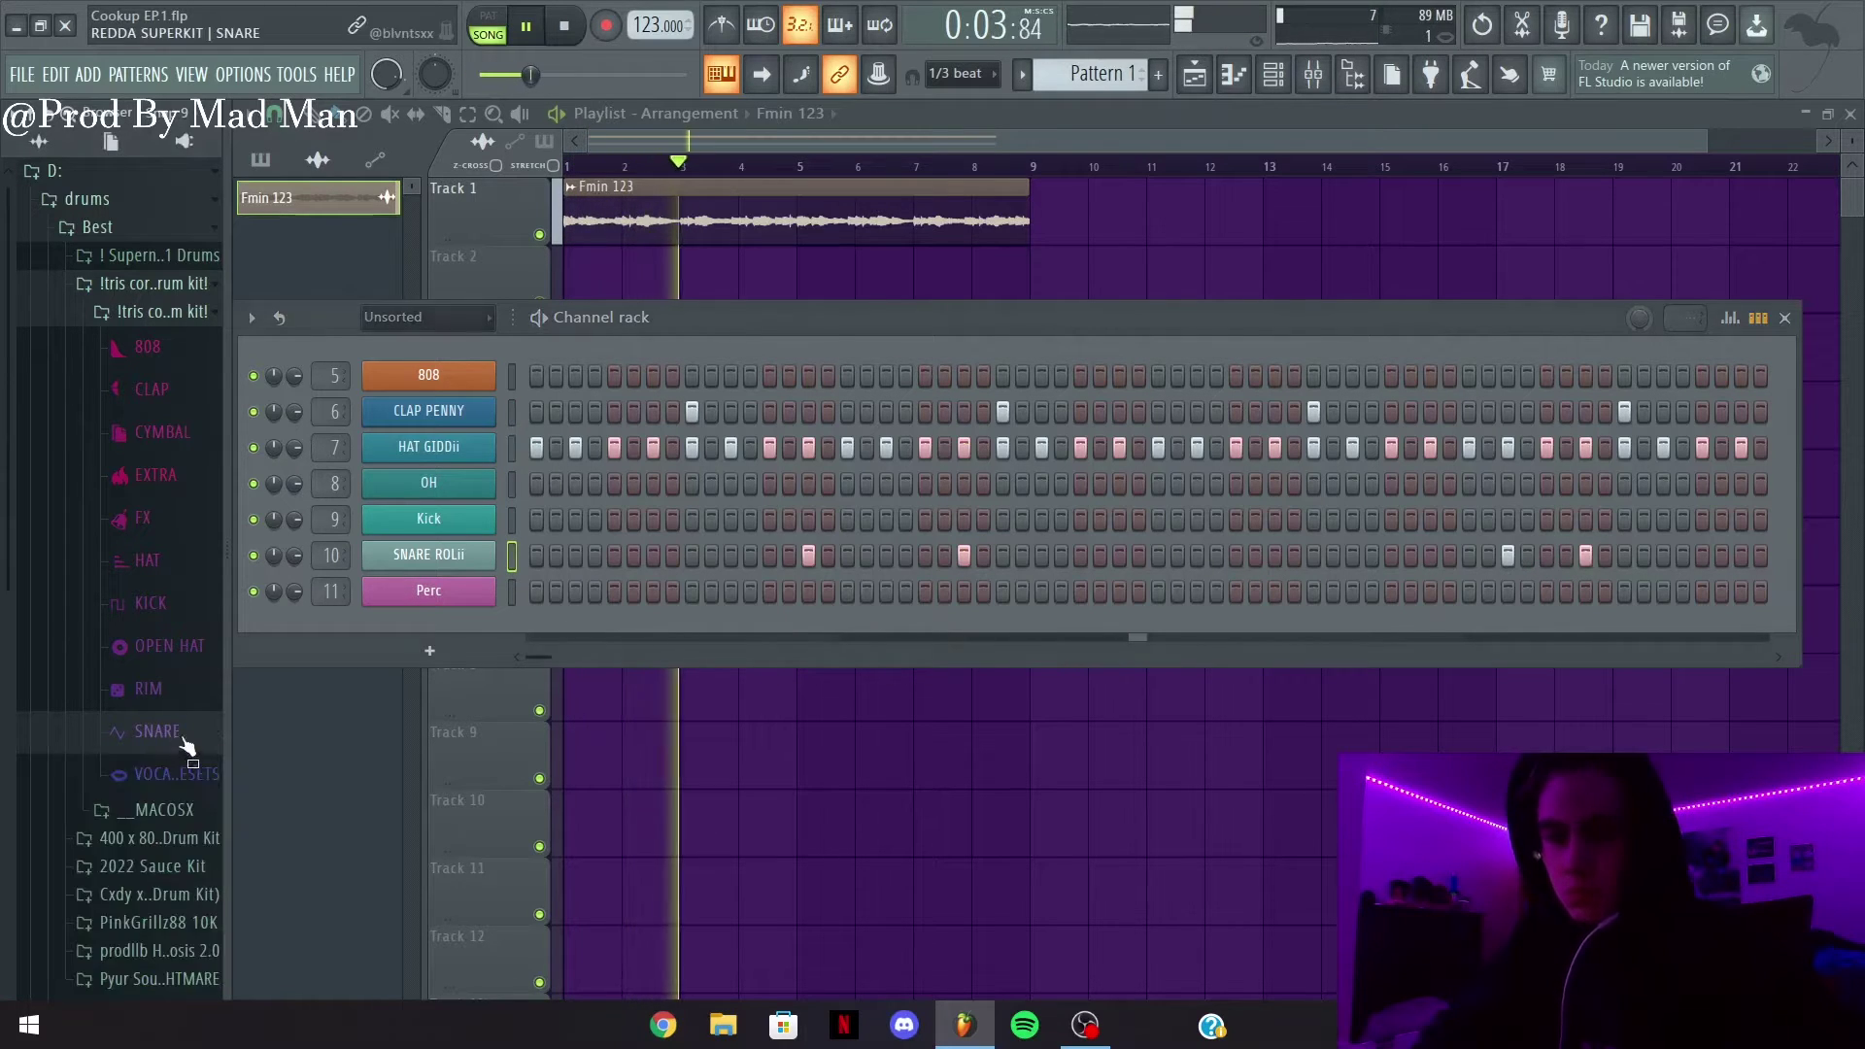
Duplicate the snare's first four bars into bars 5 to 8 in its piano roll, then close the piano roll
right_click(467, 556)
left_click(544, 552)
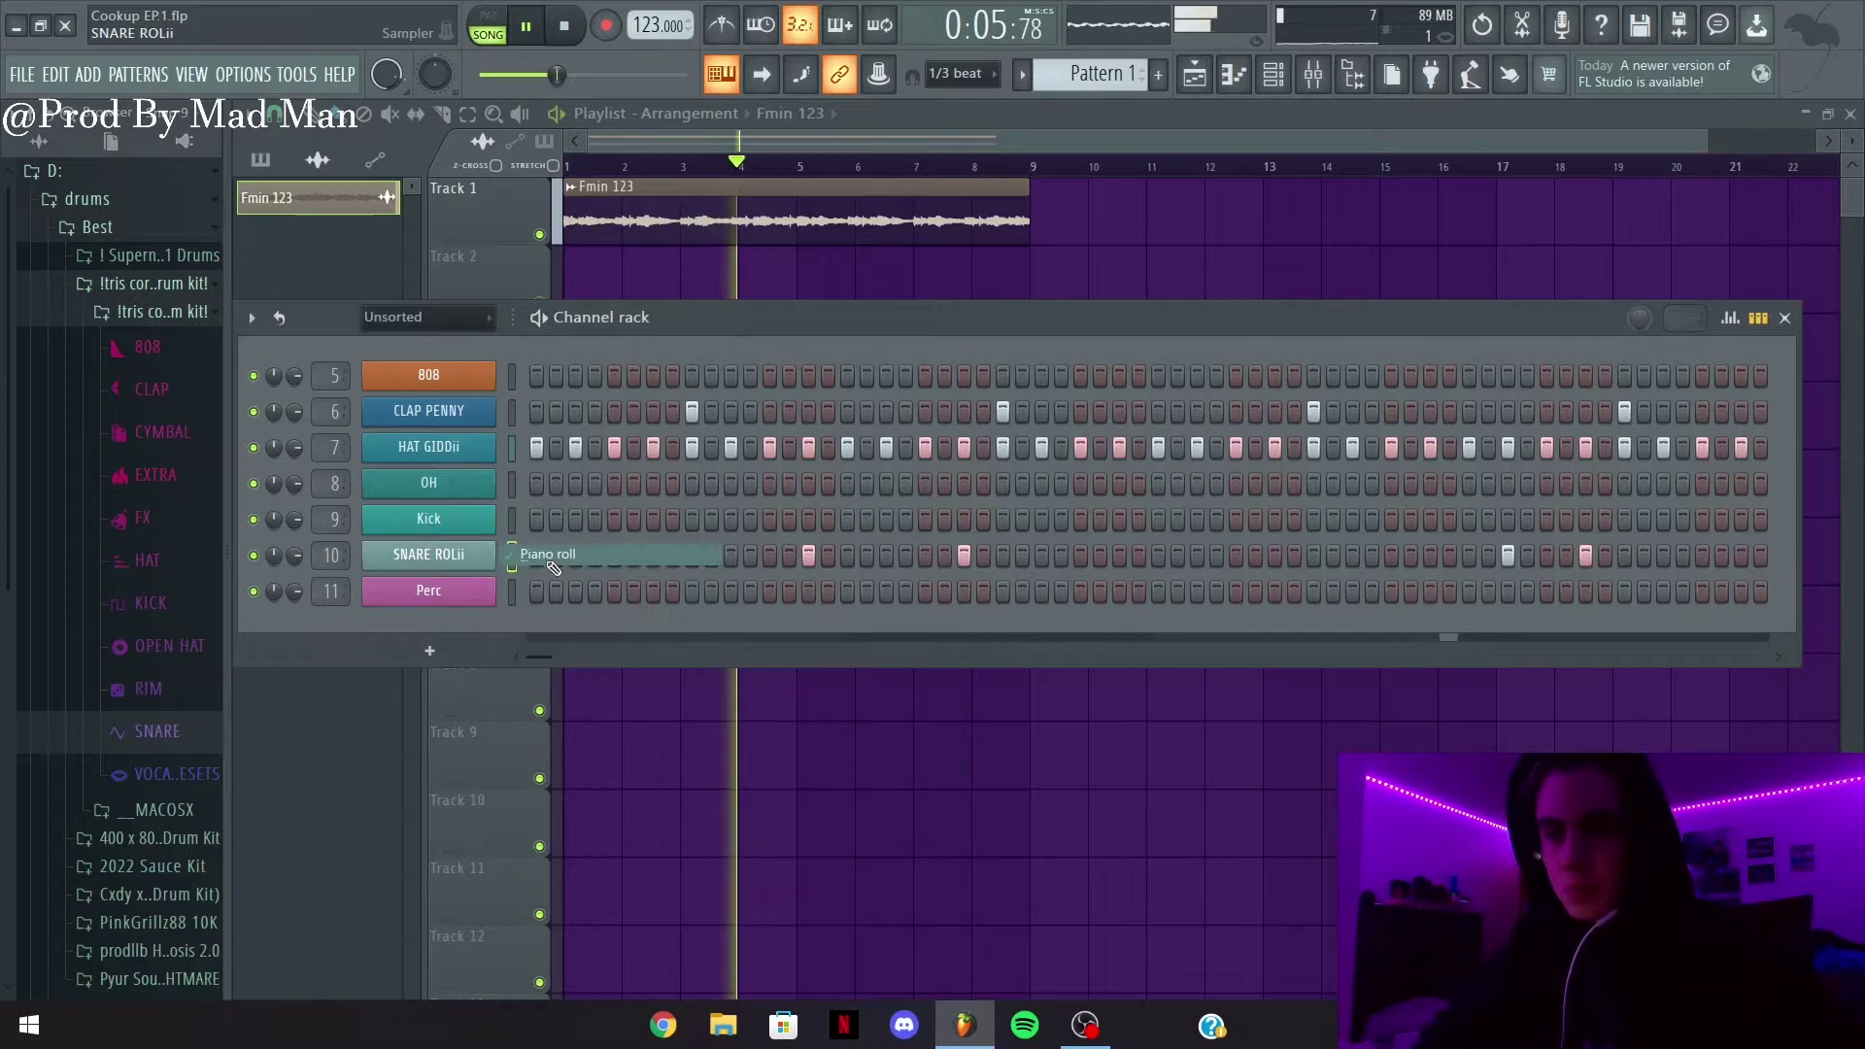
left_click_drag(843, 142, 1812, 146)
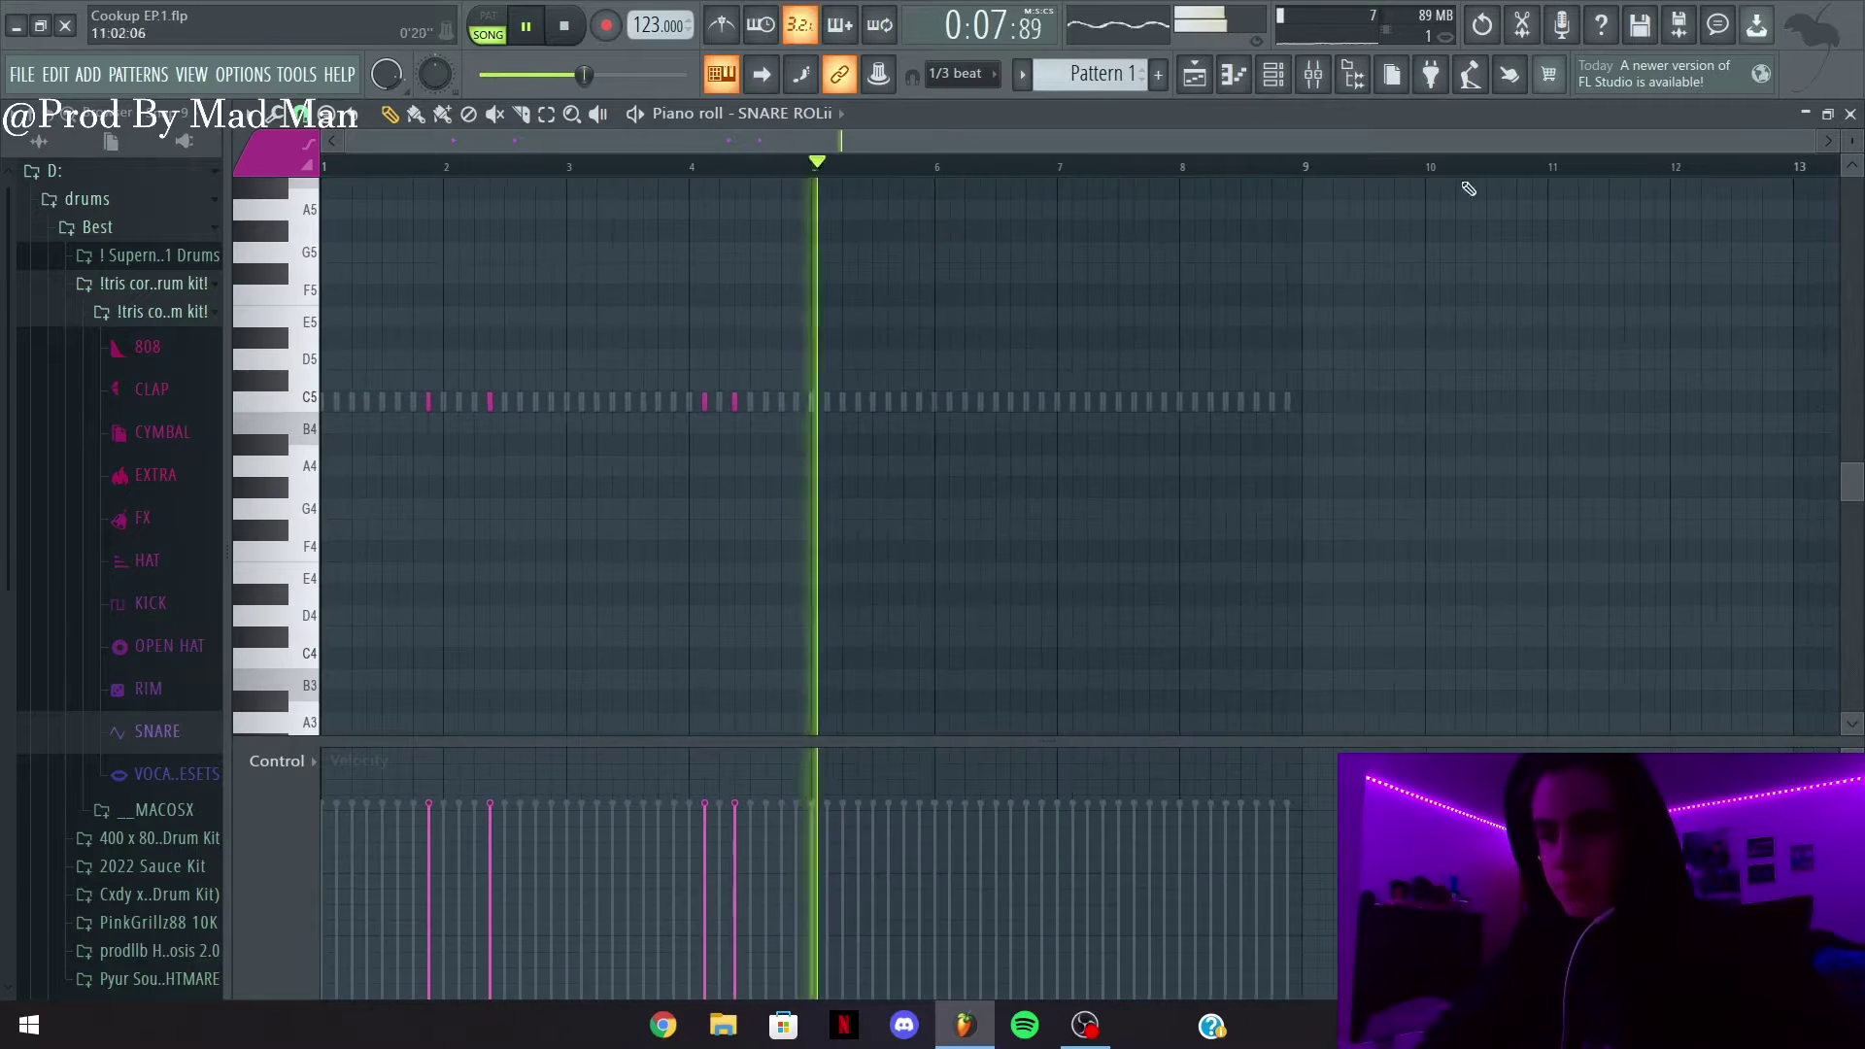
left_click_drag(814, 167, 324, 167)
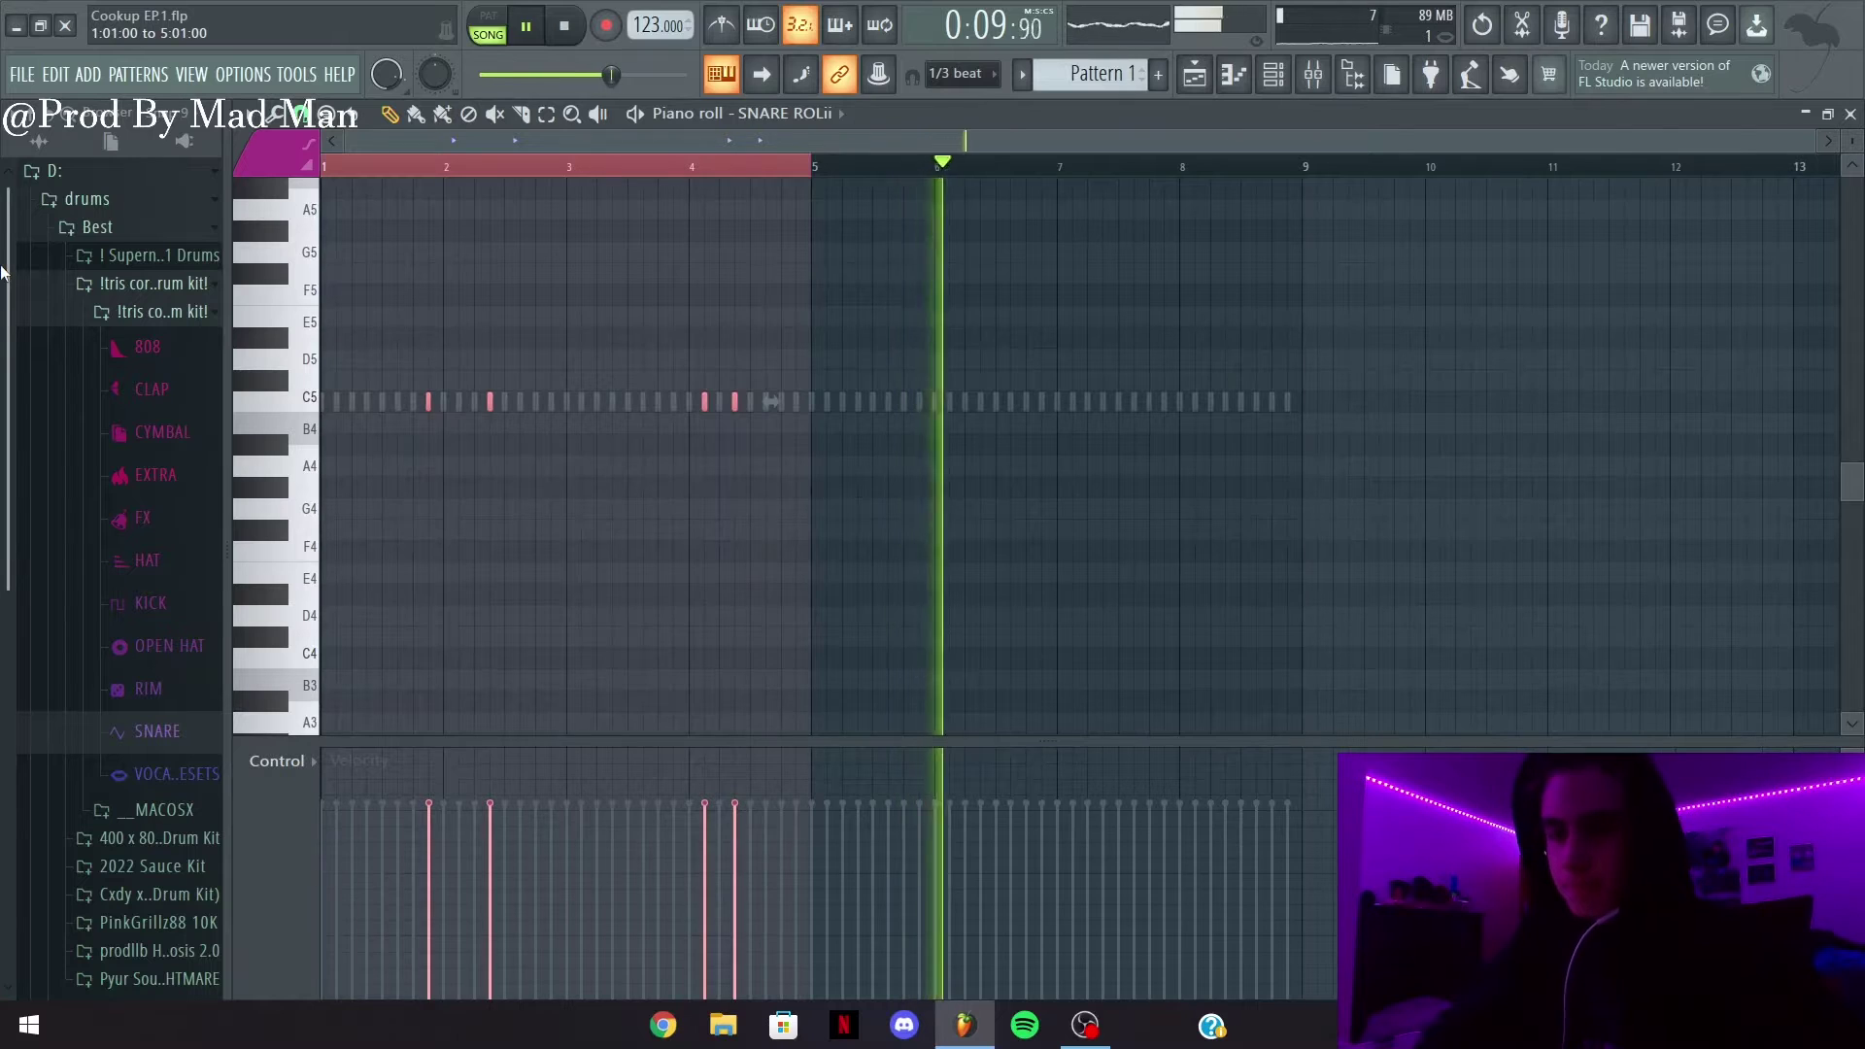
key("ctrl+b")
left_click(871, 165, "ctrl")
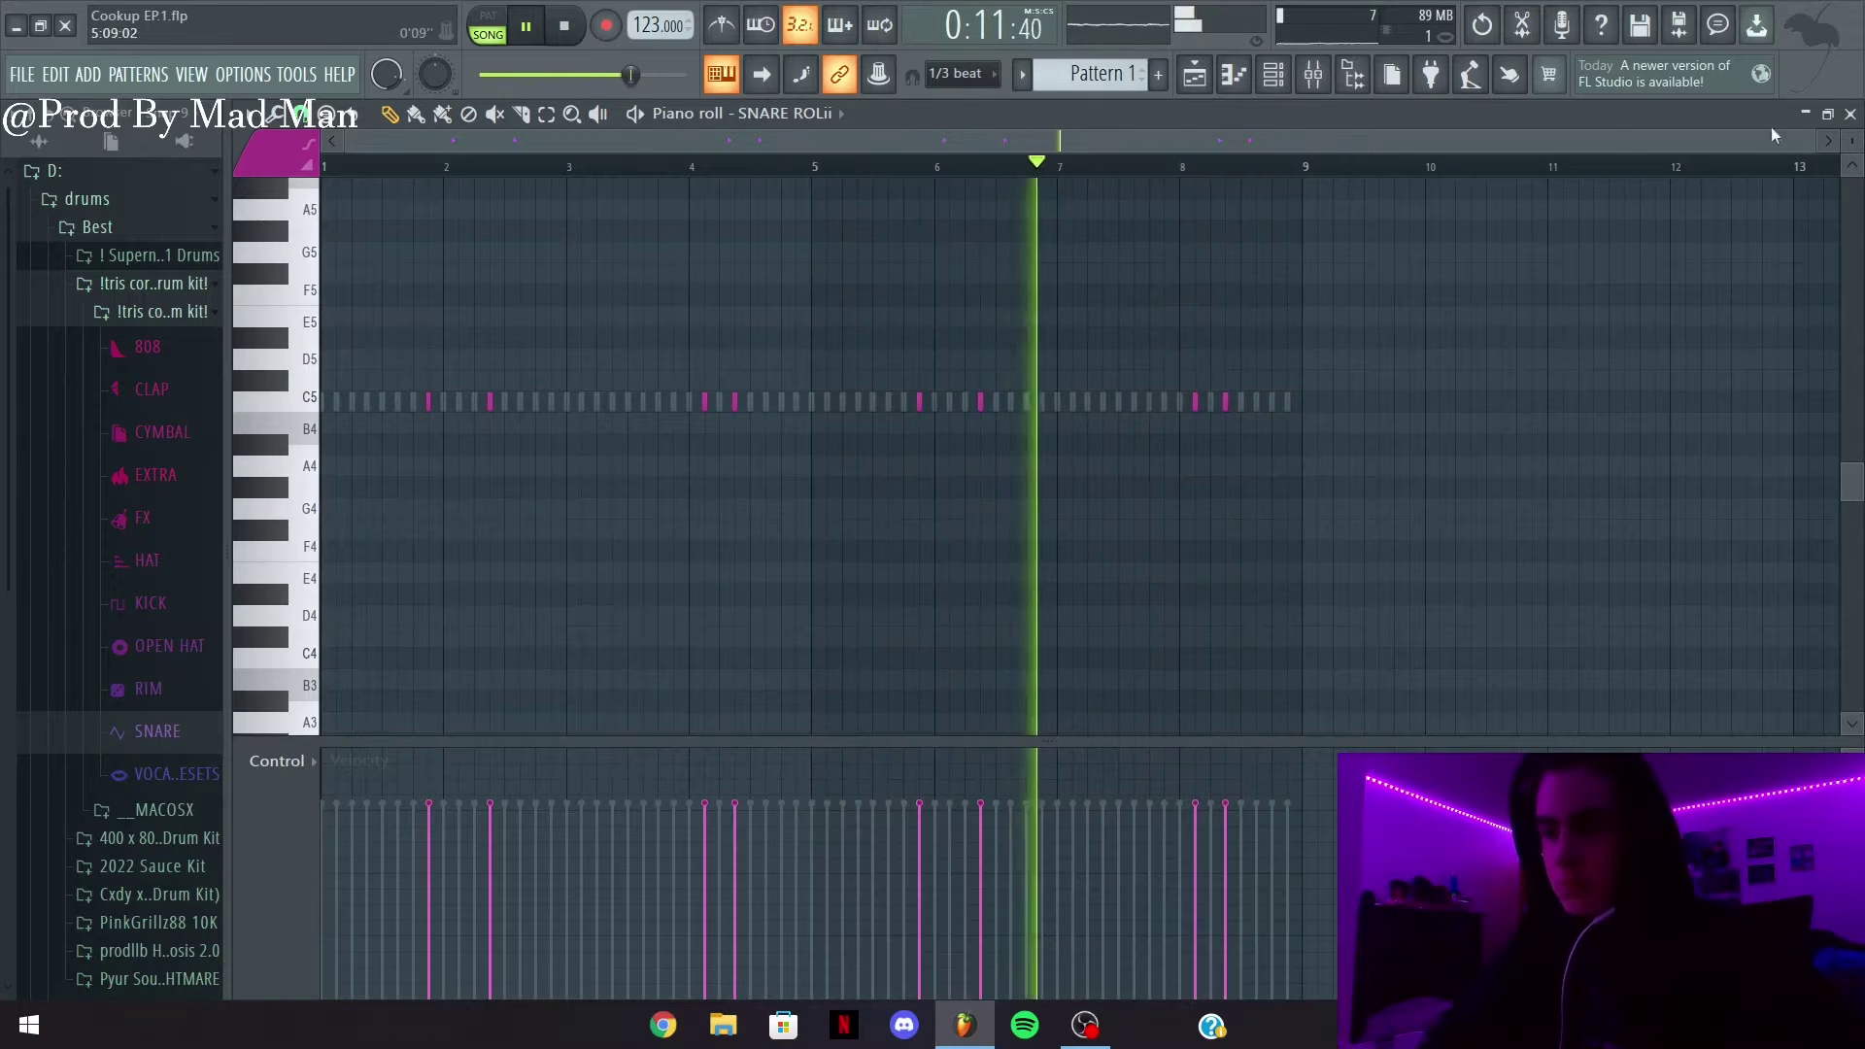
left_click(1851, 113)
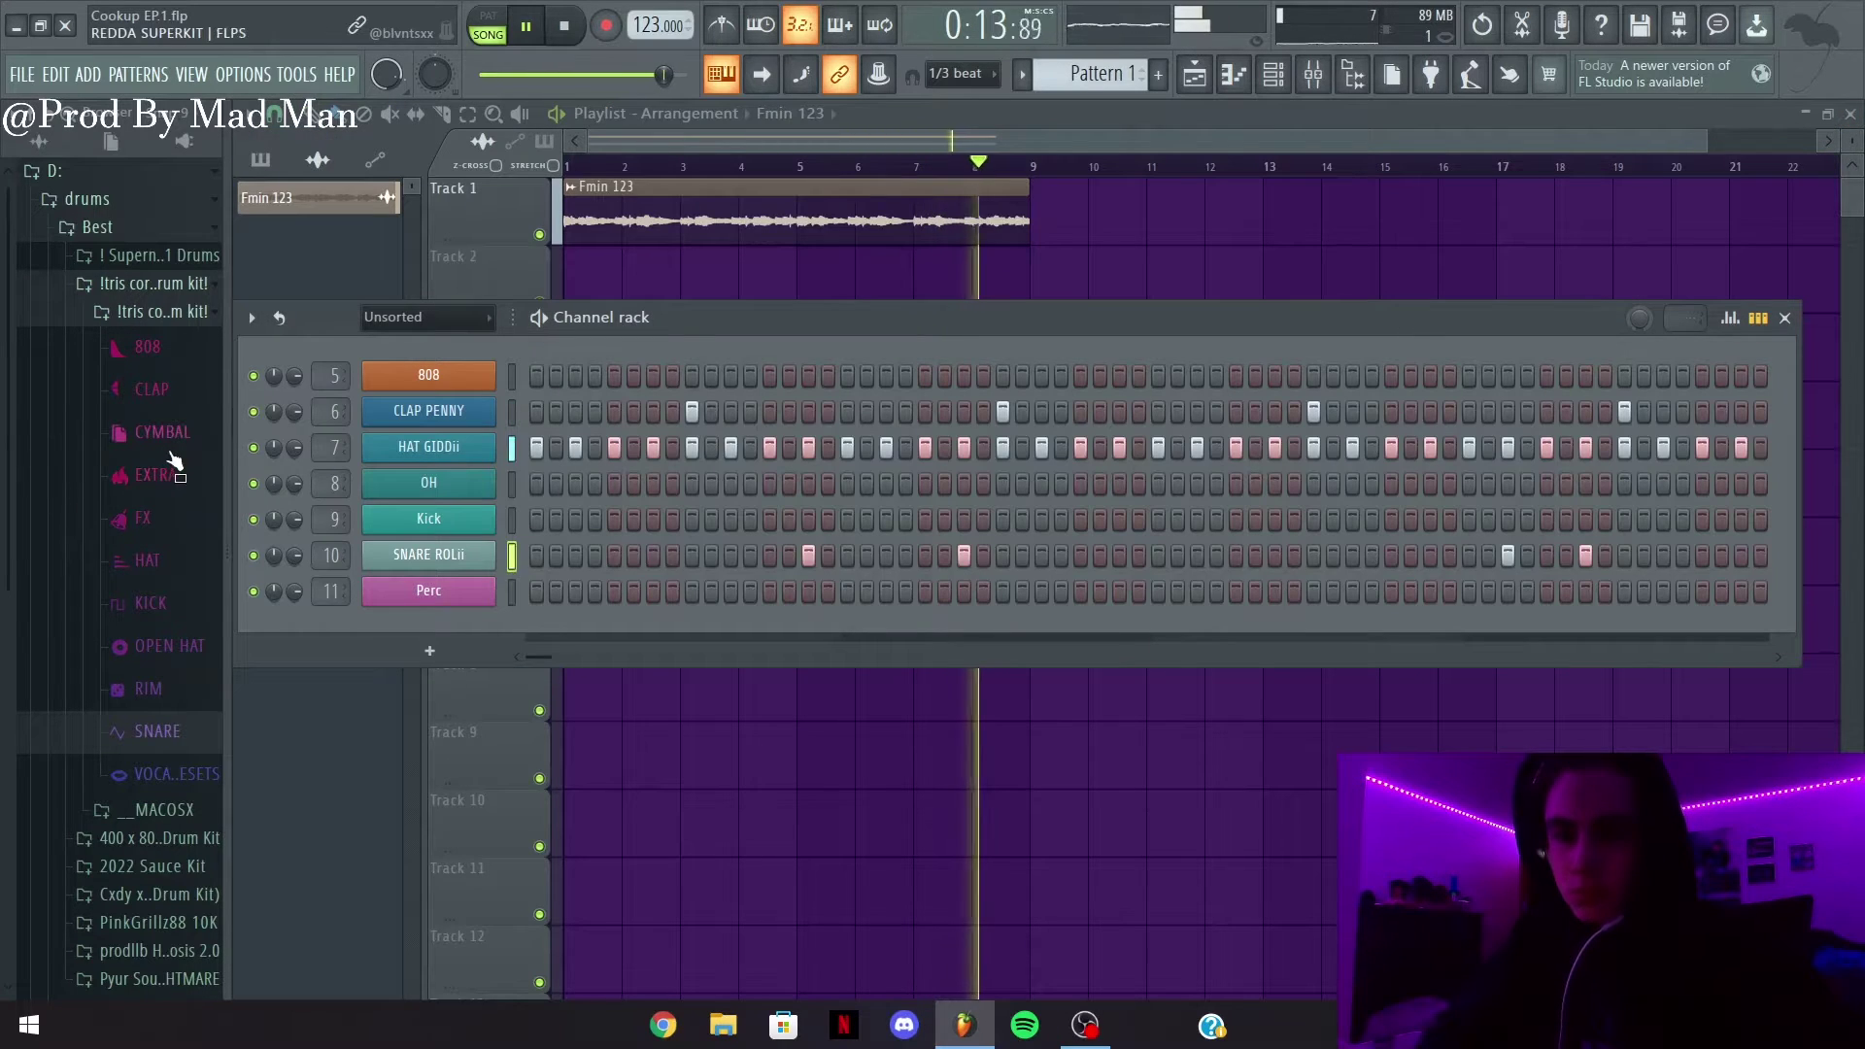
Load the OPEN HAT VECTREX sample from the kit's OPEN HAT folder onto the OH channel
left_click(171, 645)
left_click(186, 684)
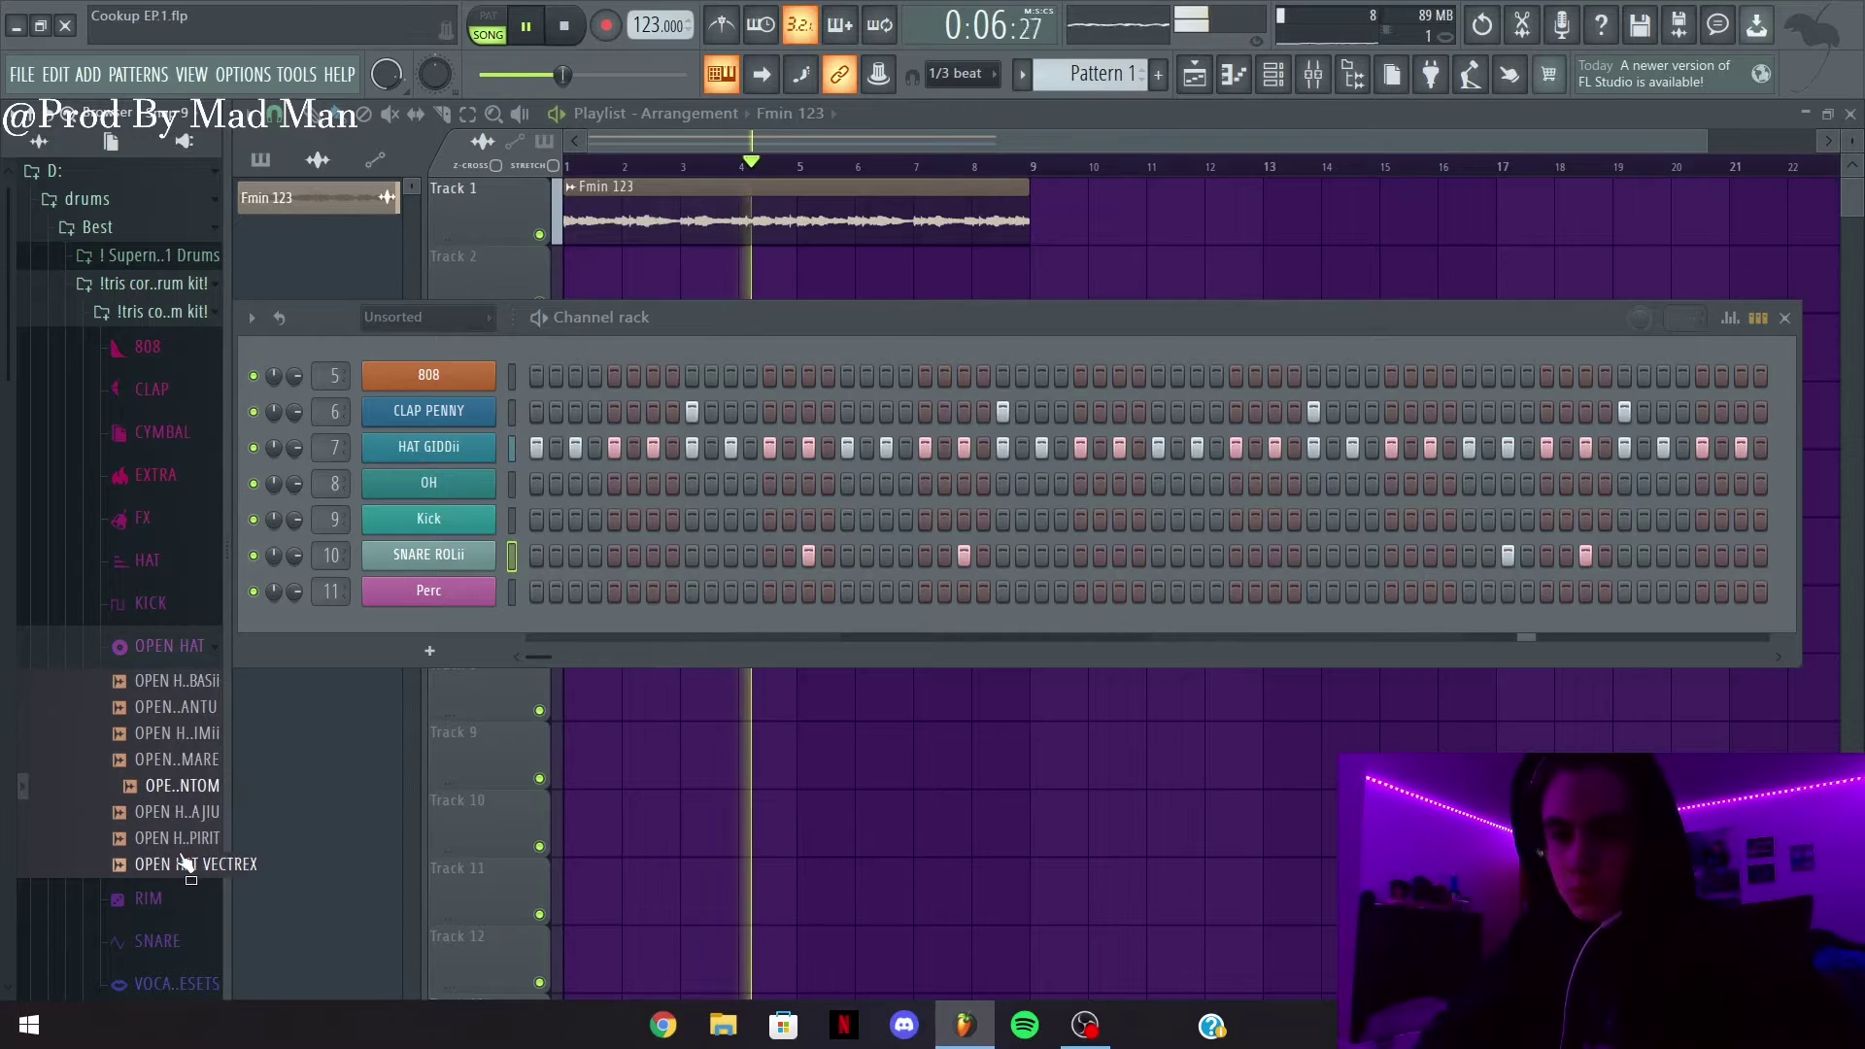
left_click_drag(195, 861, 431, 486)
Restart playback and place open hat hits on steps 1, 13 and 49 of the OPEN HAT VECTREX channel
key("space")
key("space")
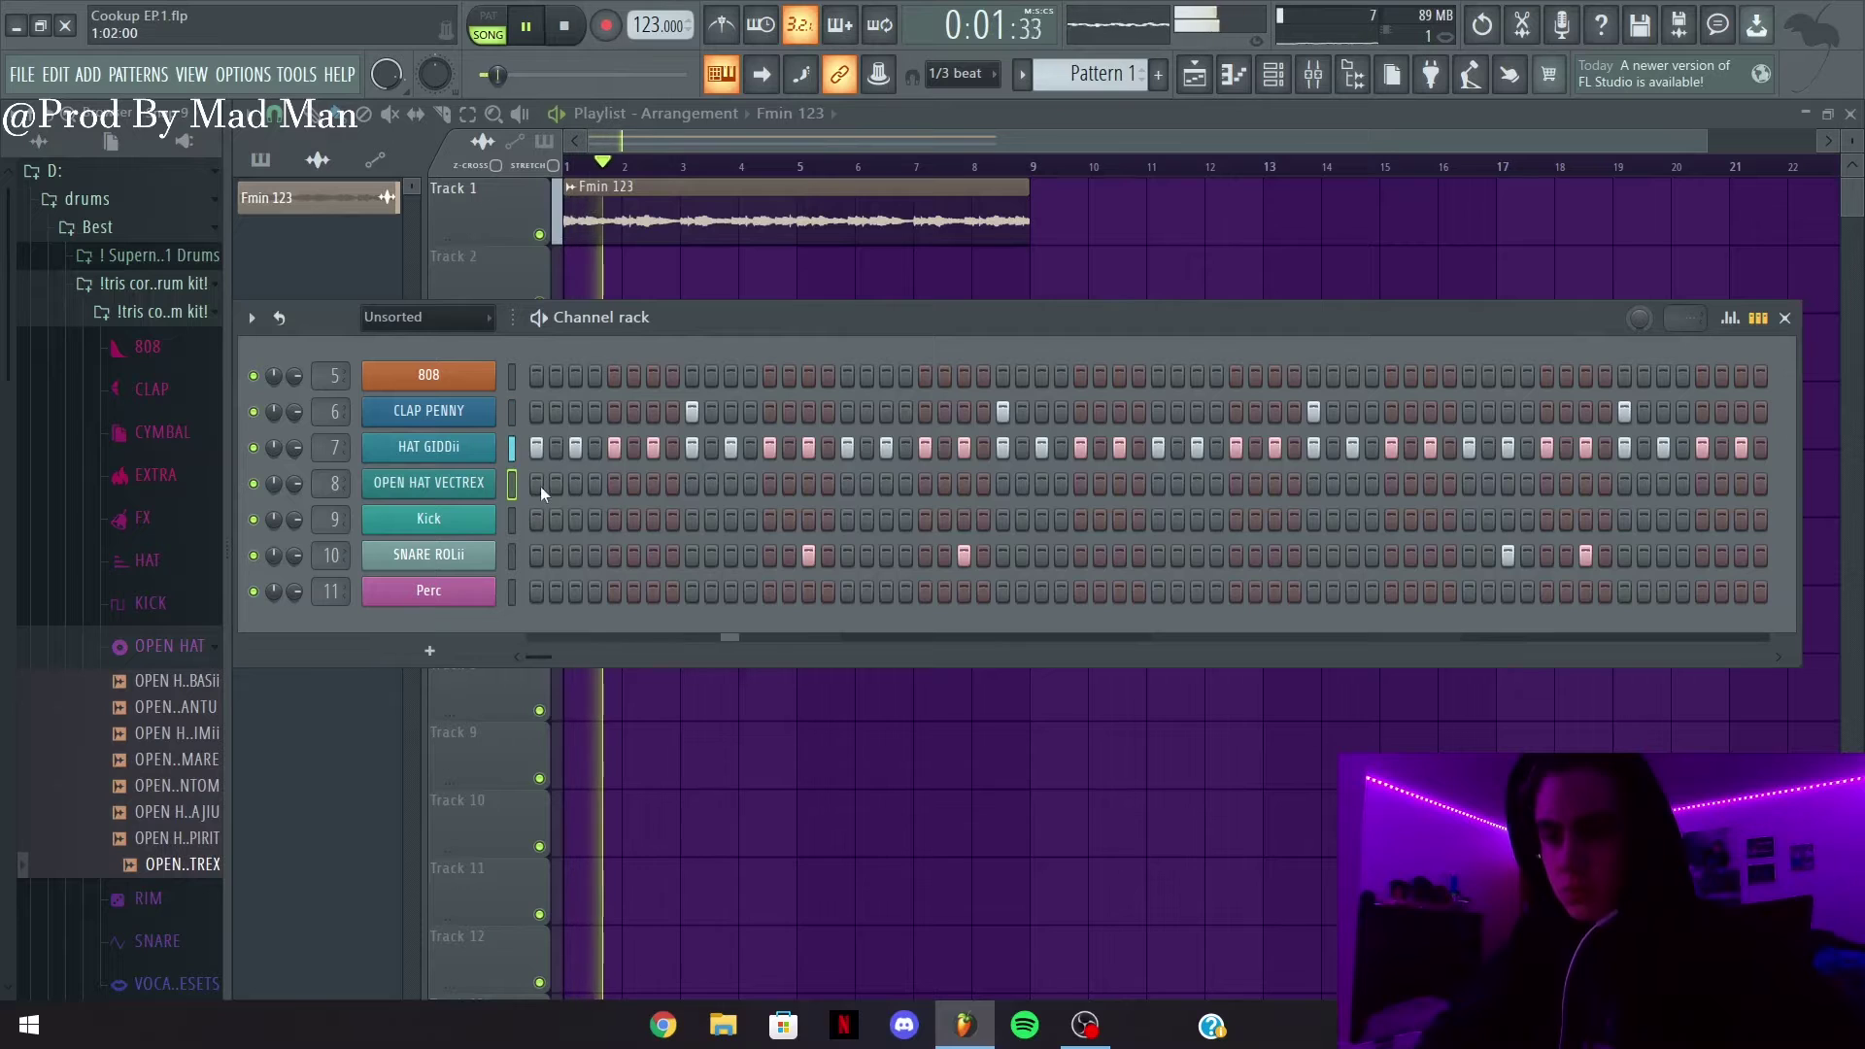
left_click(771, 489)
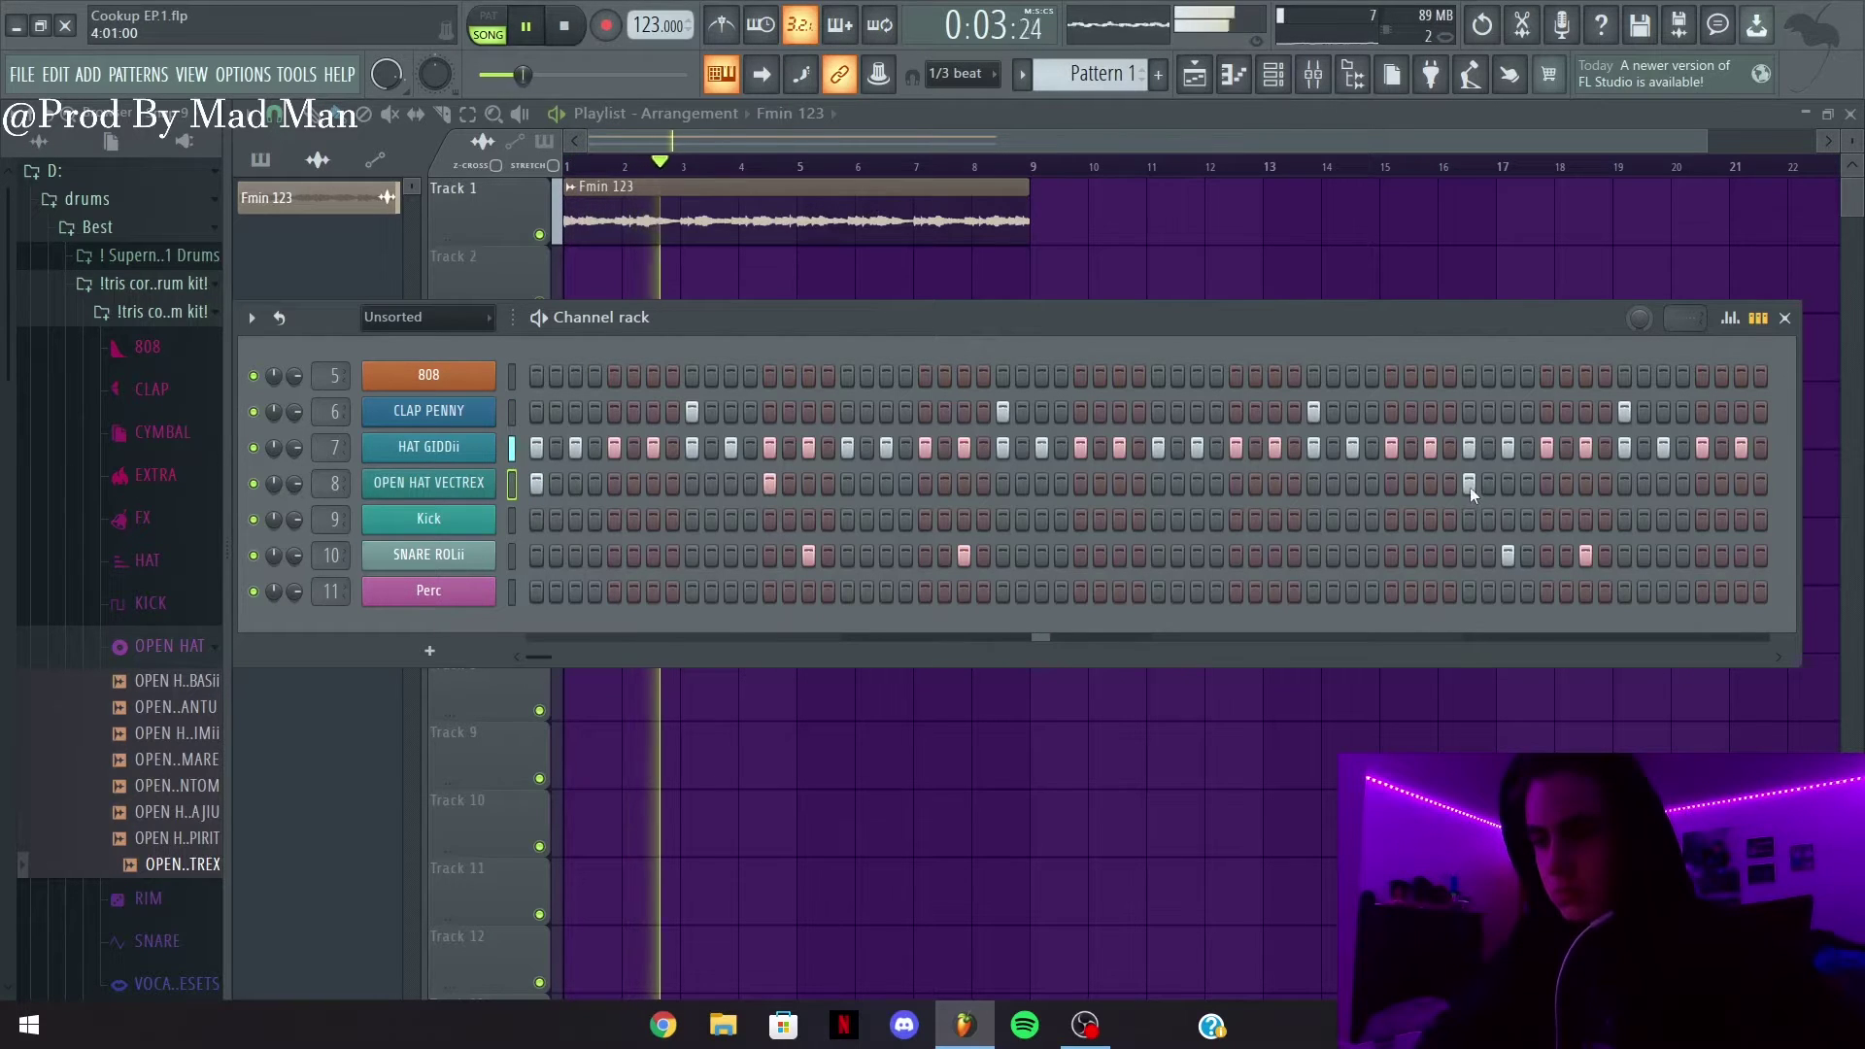
Duplicate the open hat's first four bars into bars 5 to 8 in its piano roll, then close the piano roll
right_click(483, 495)
left_click(525, 484)
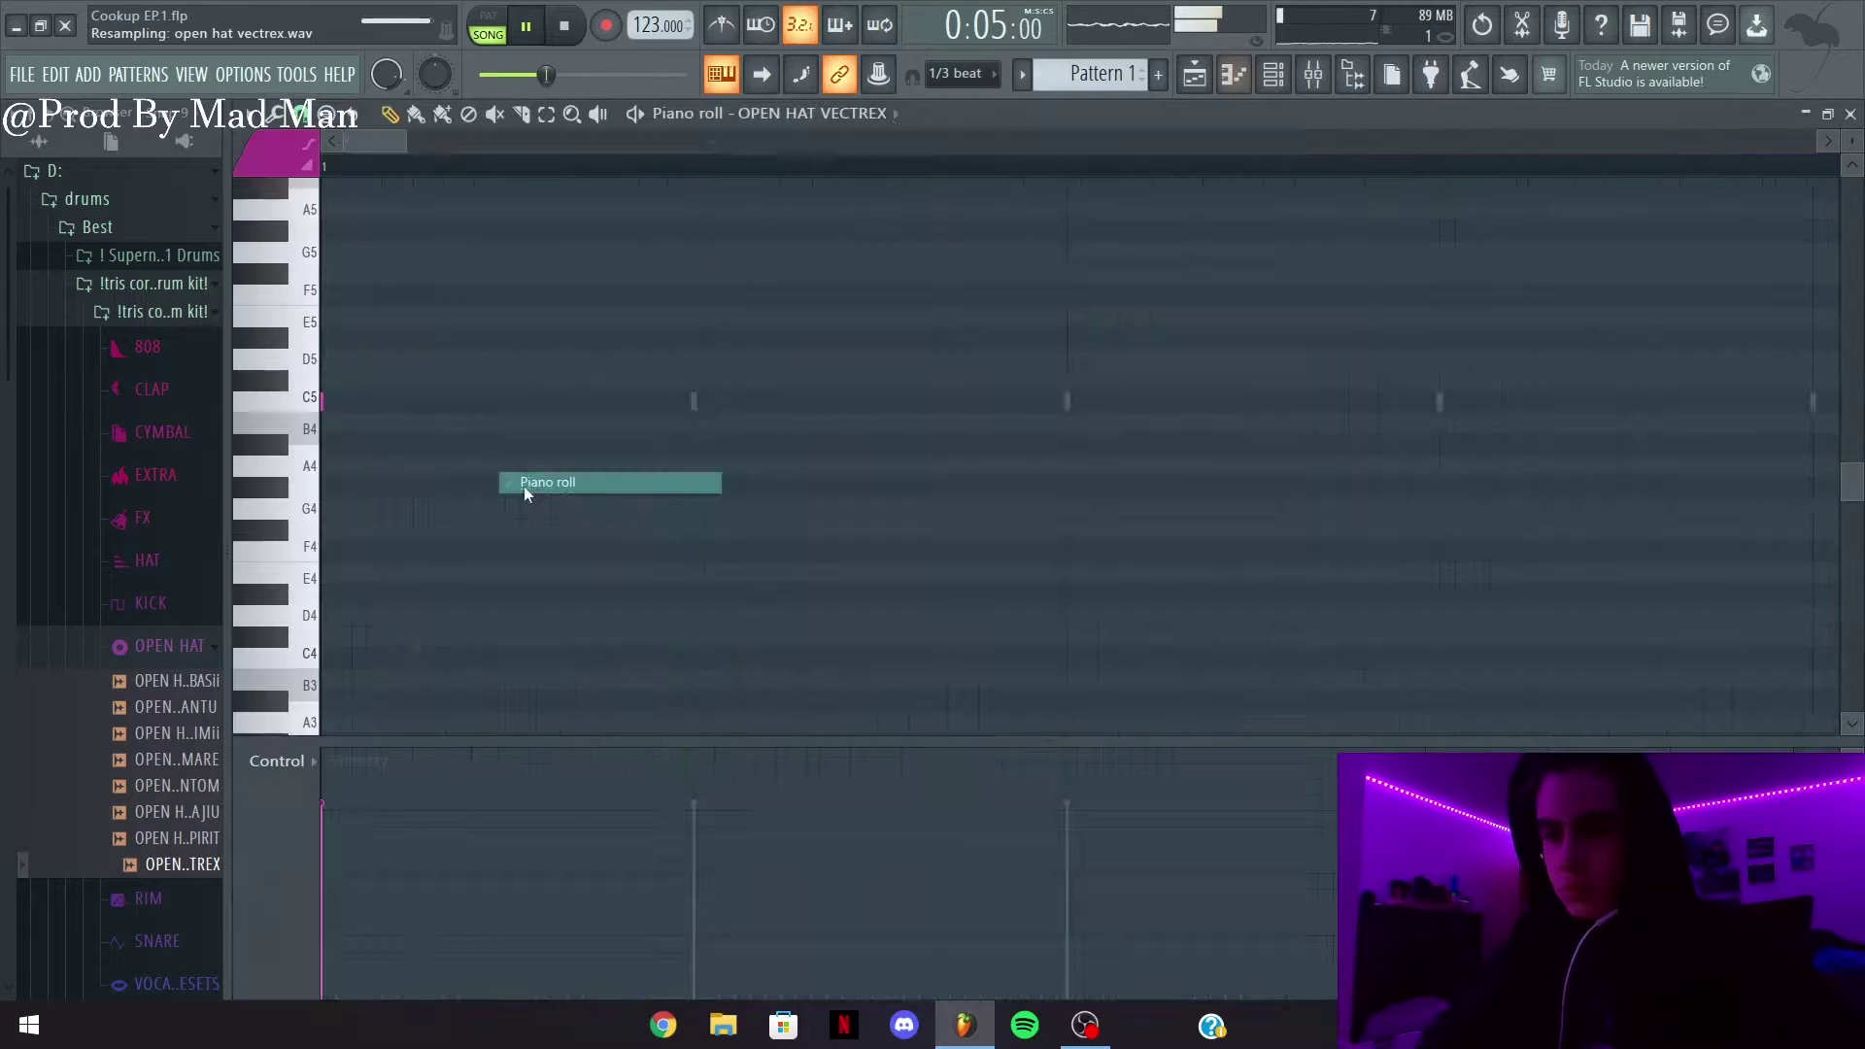
key("ctrl+a")
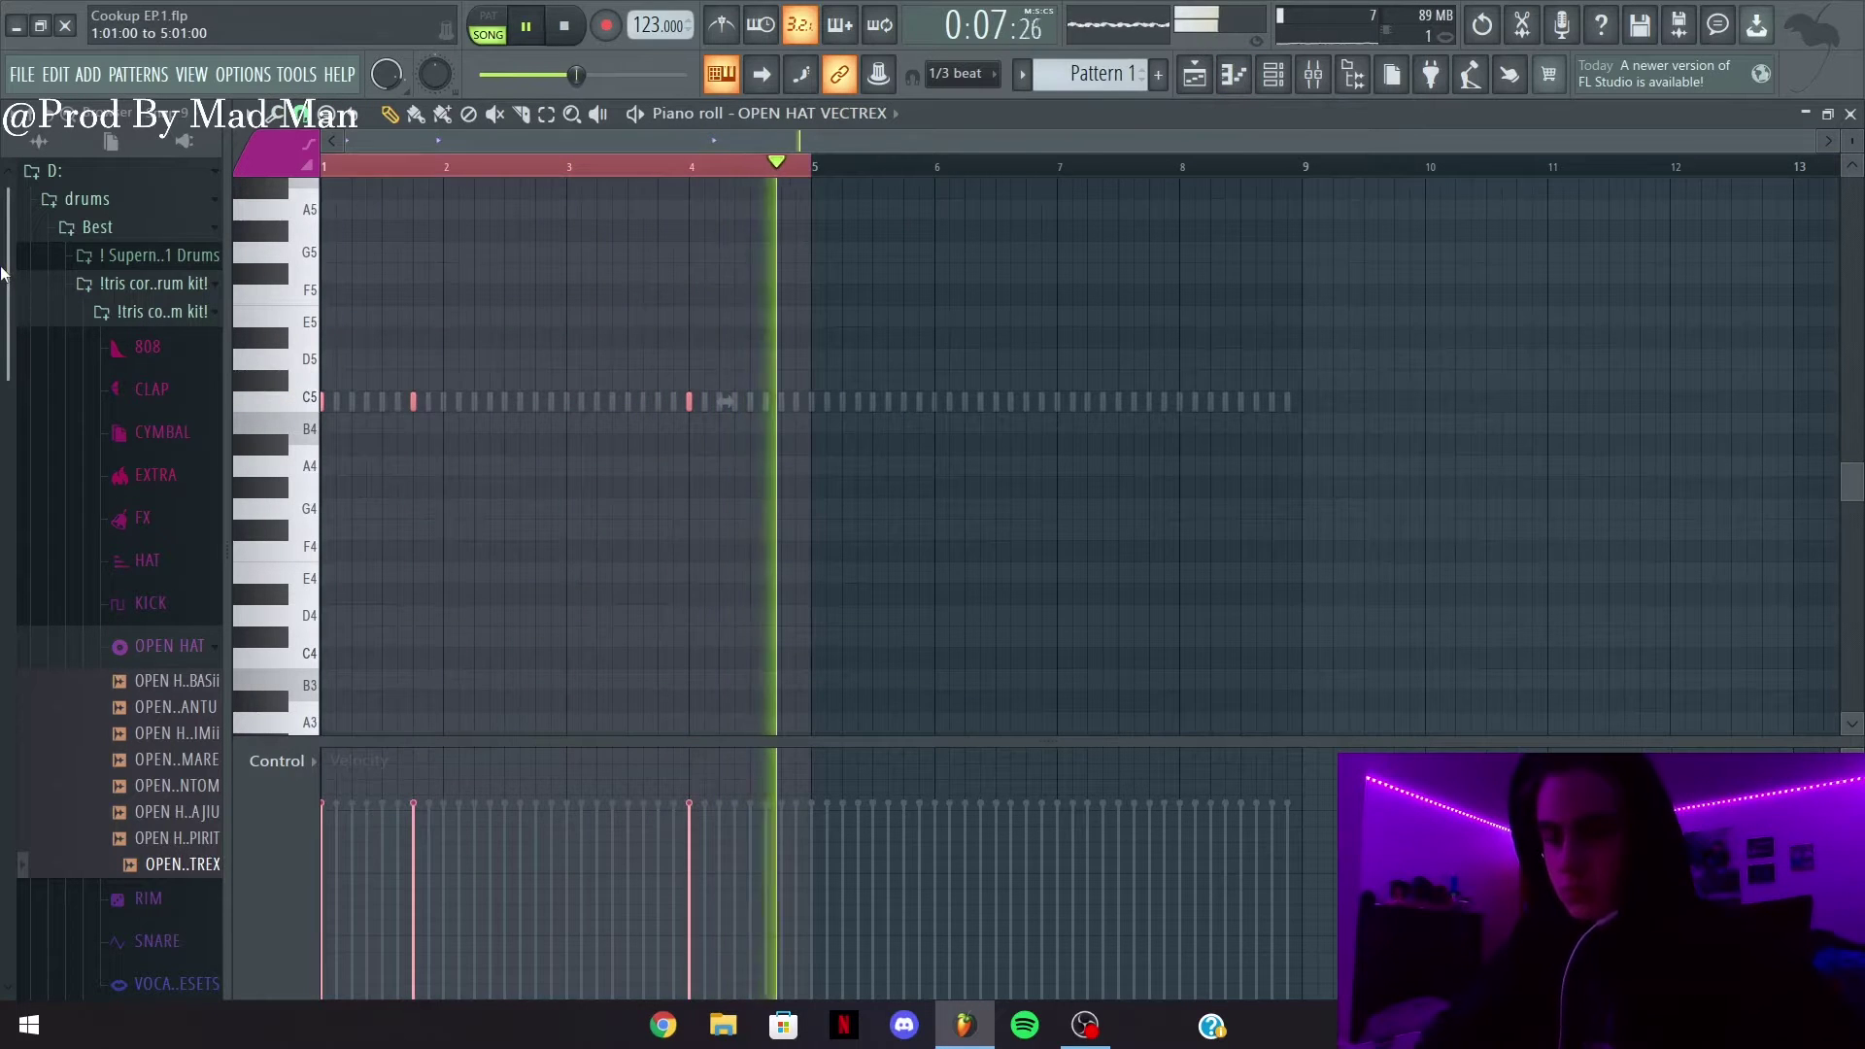
key("ctrl+b")
left_click(880, 169, "ctrl")
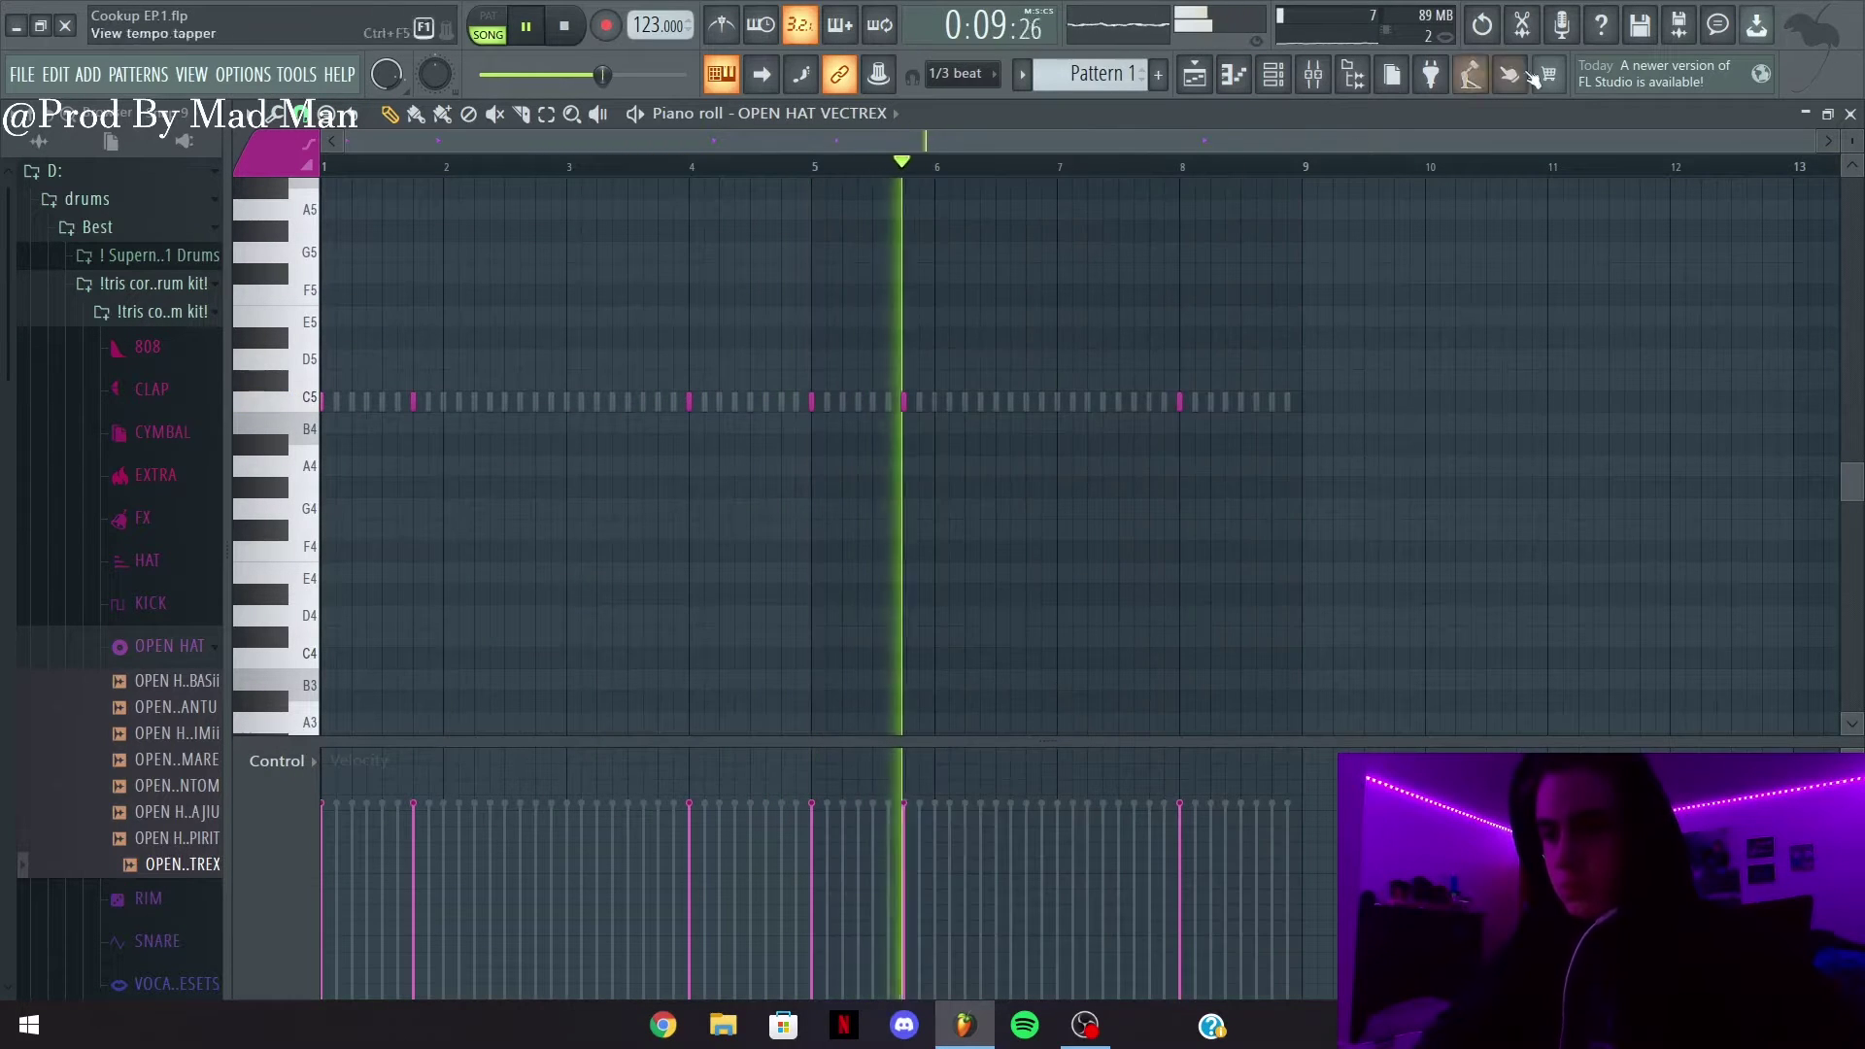
left_click(1850, 114)
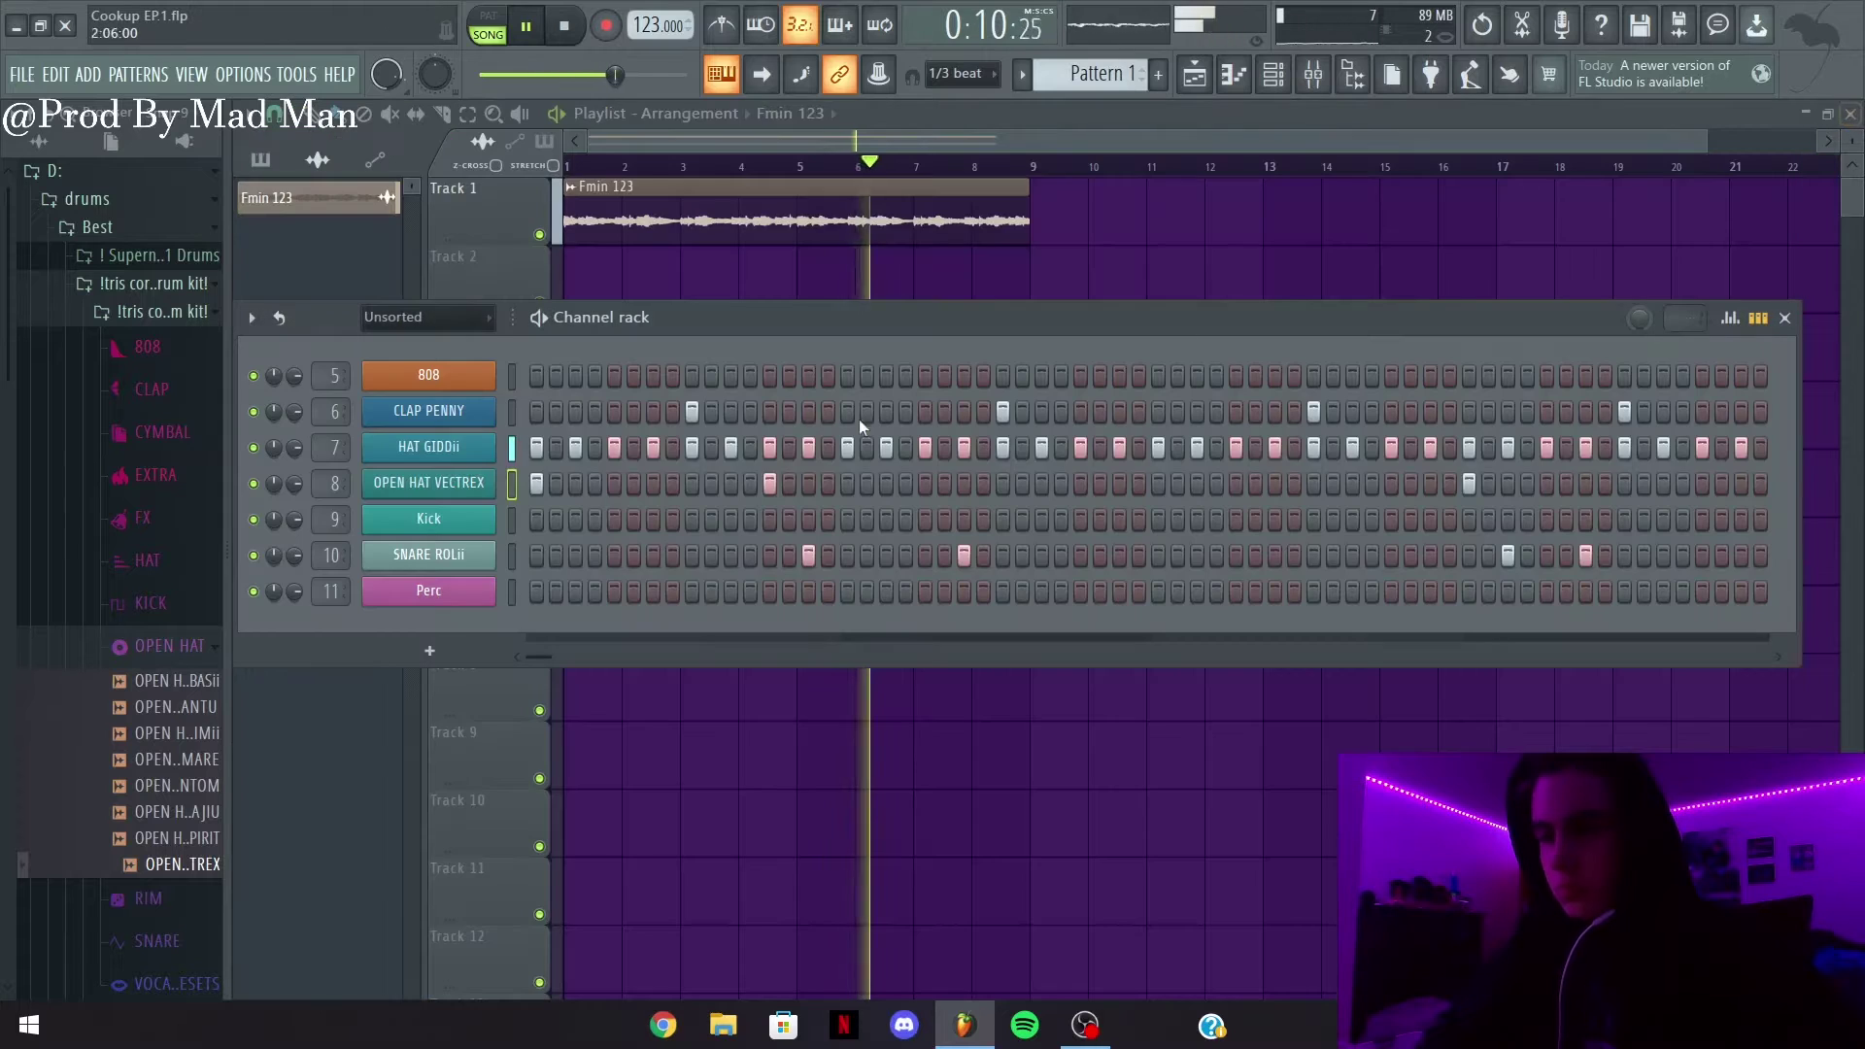
Load the 808 DIST+SHORT sample from the kit's 808 folder onto the 808 channel and set the channel to cut itself
left_click(170, 647)
left_click(144, 348)
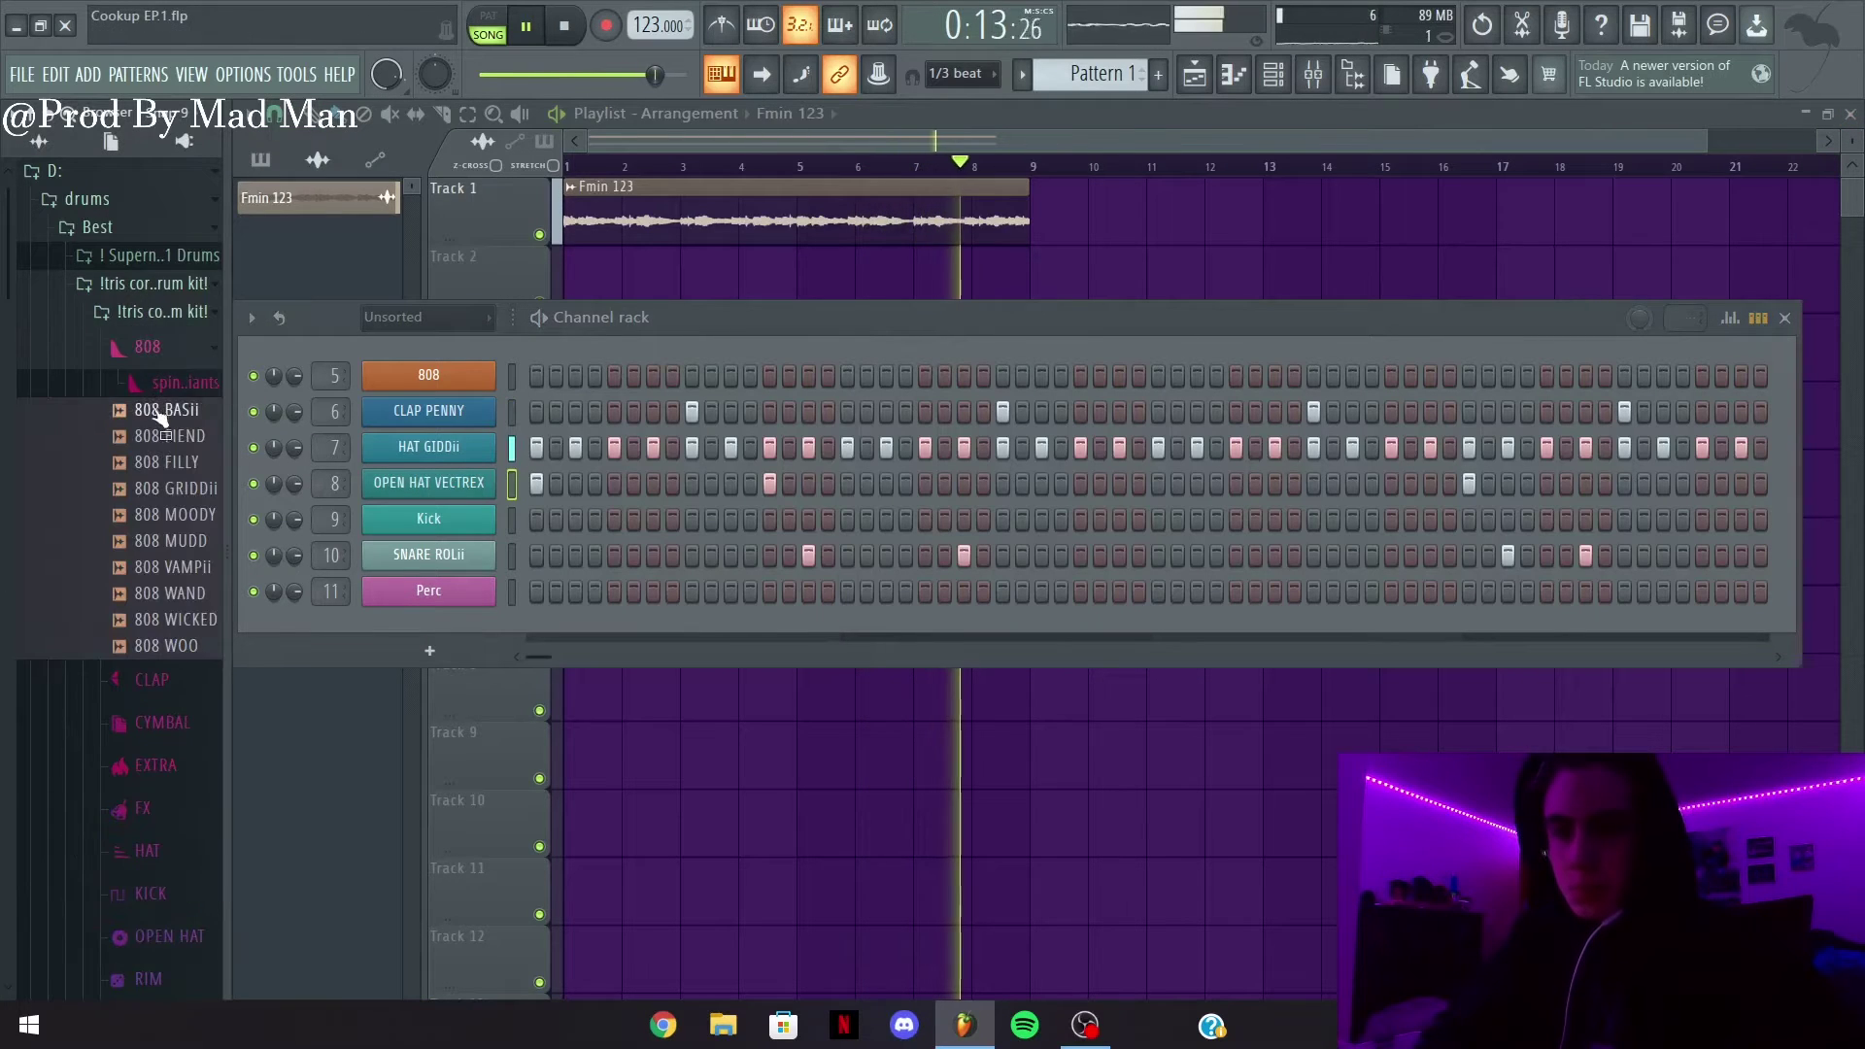
left_click(190, 389)
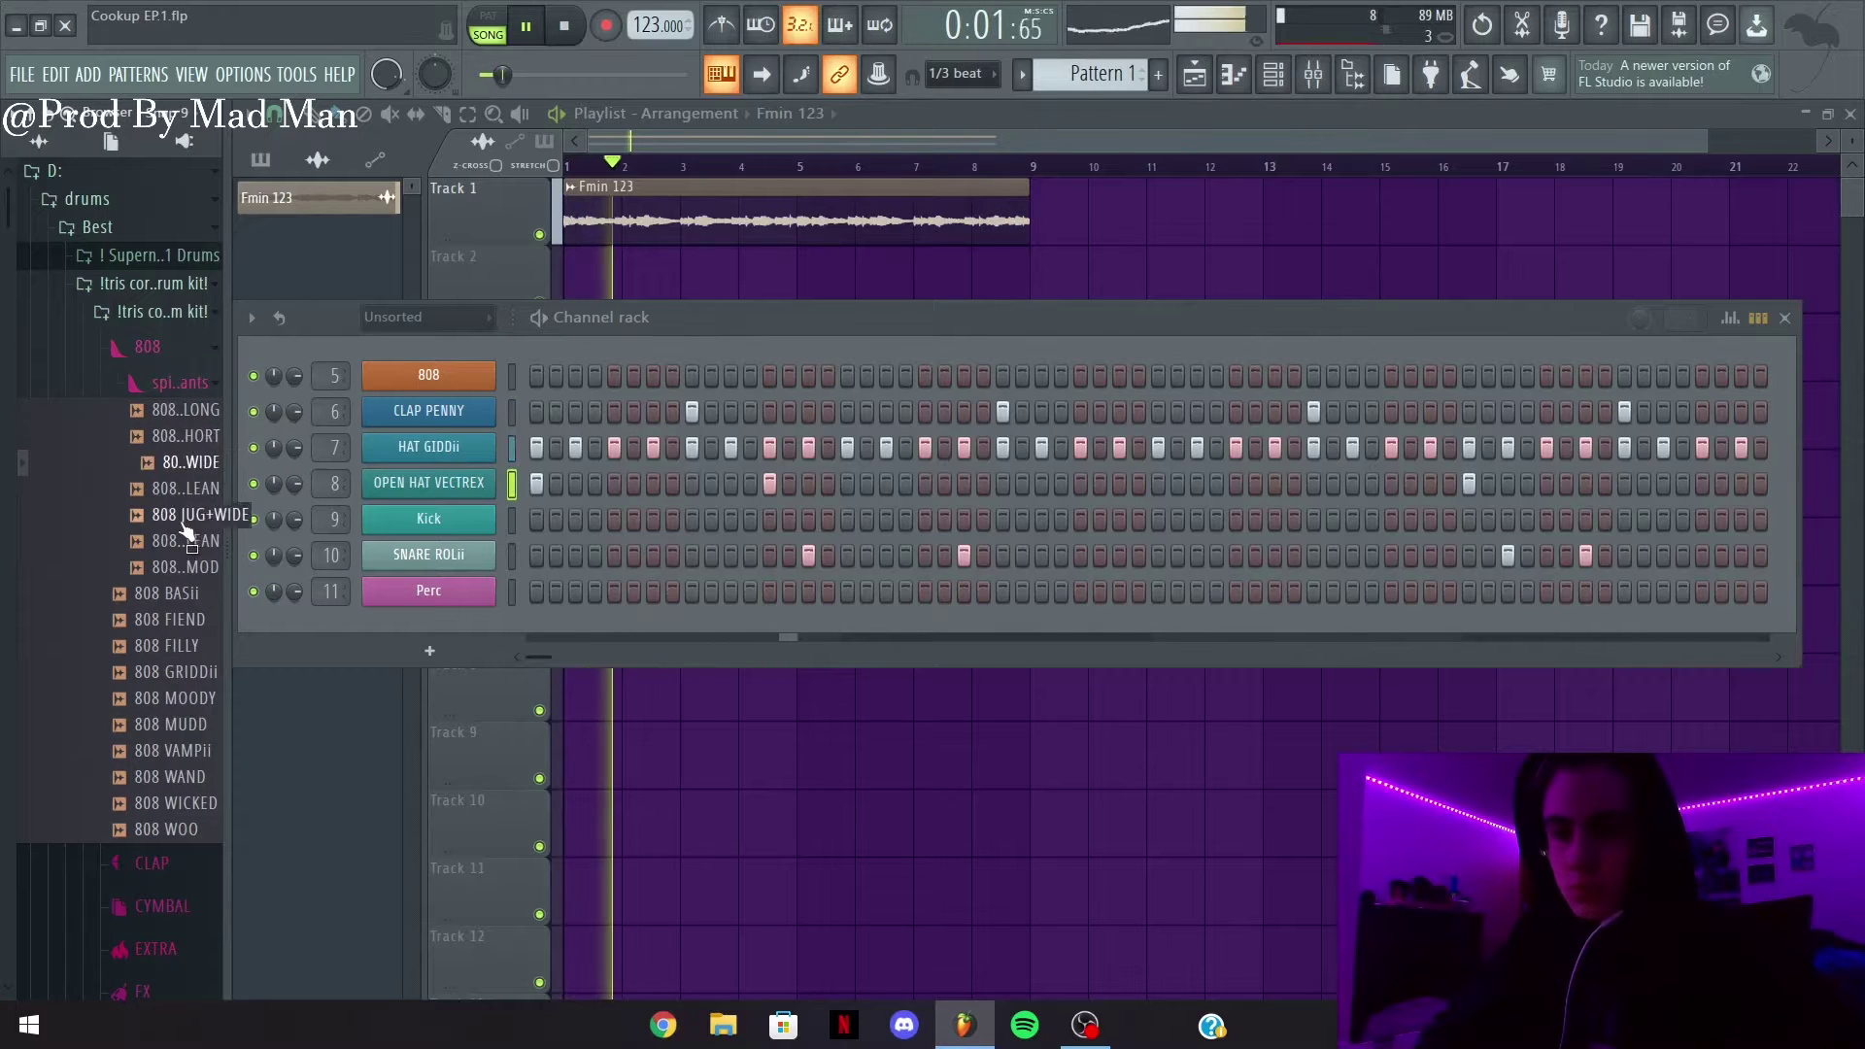
left_click_drag(494, 377, 493, 376)
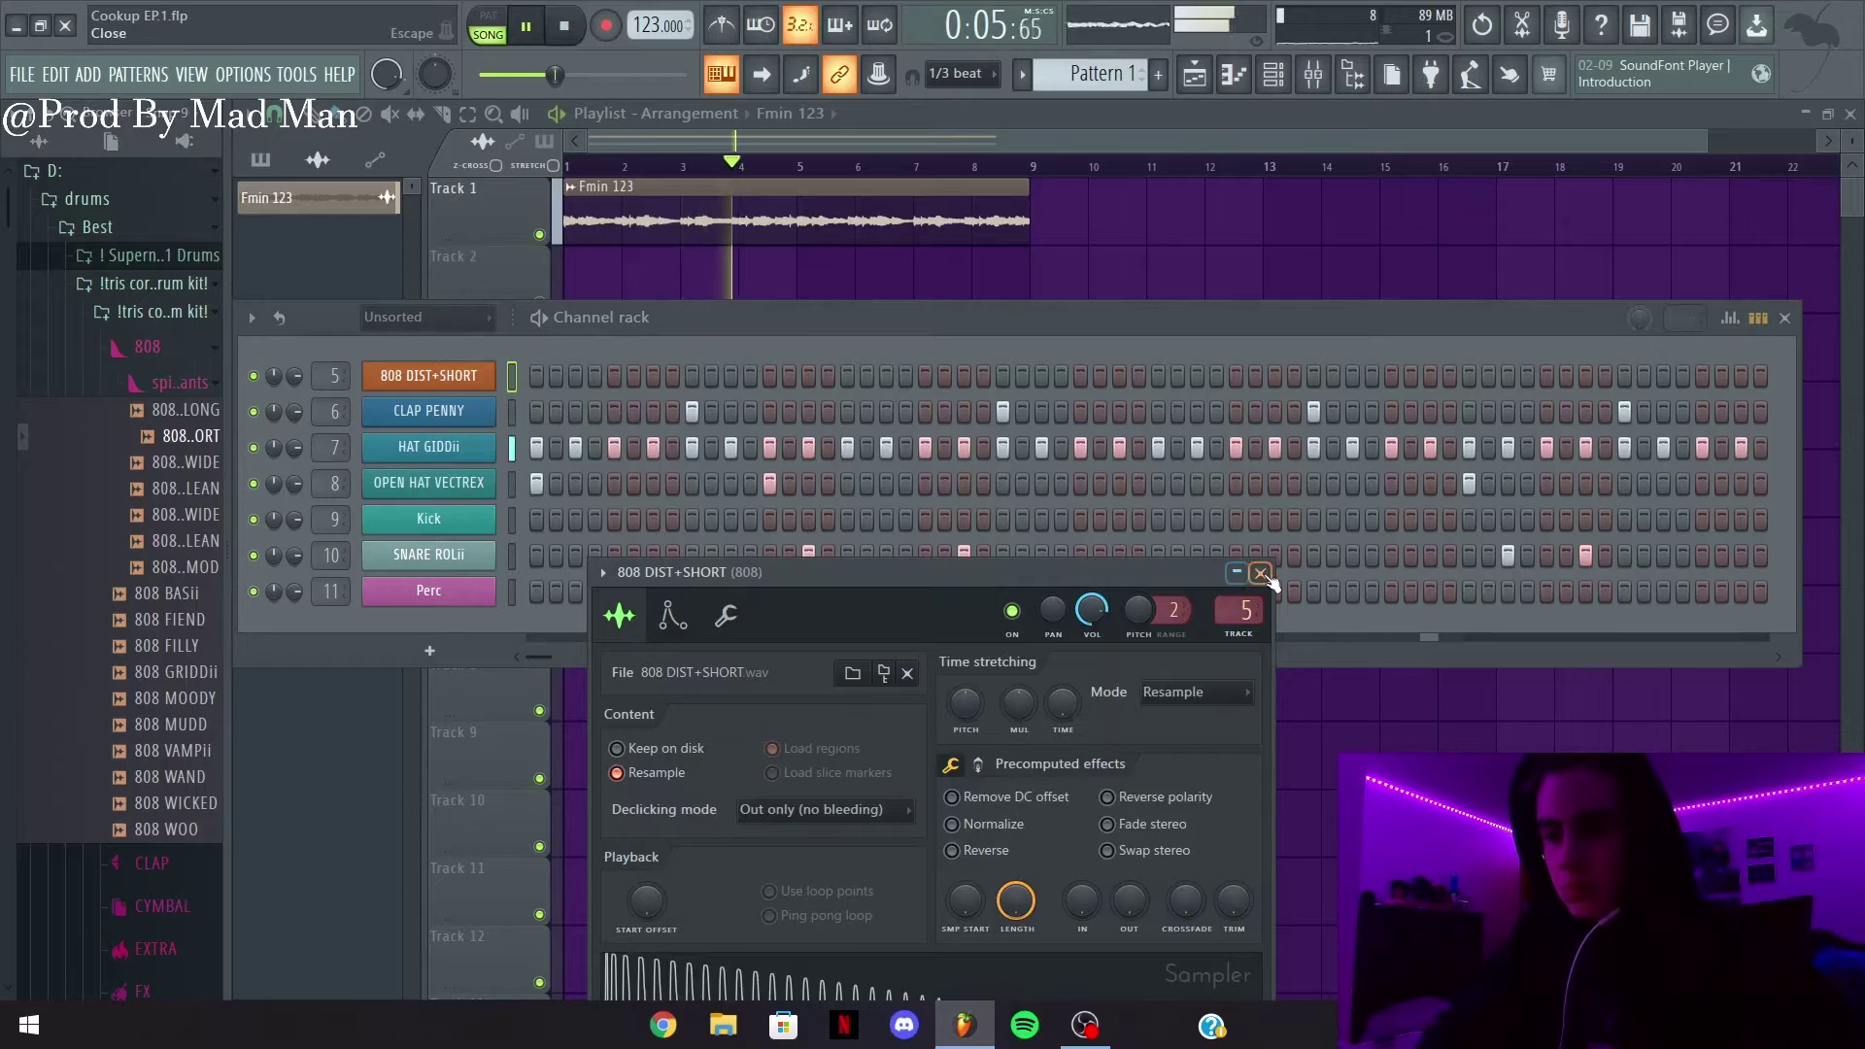
left_click(1261, 575)
right_click(483, 384)
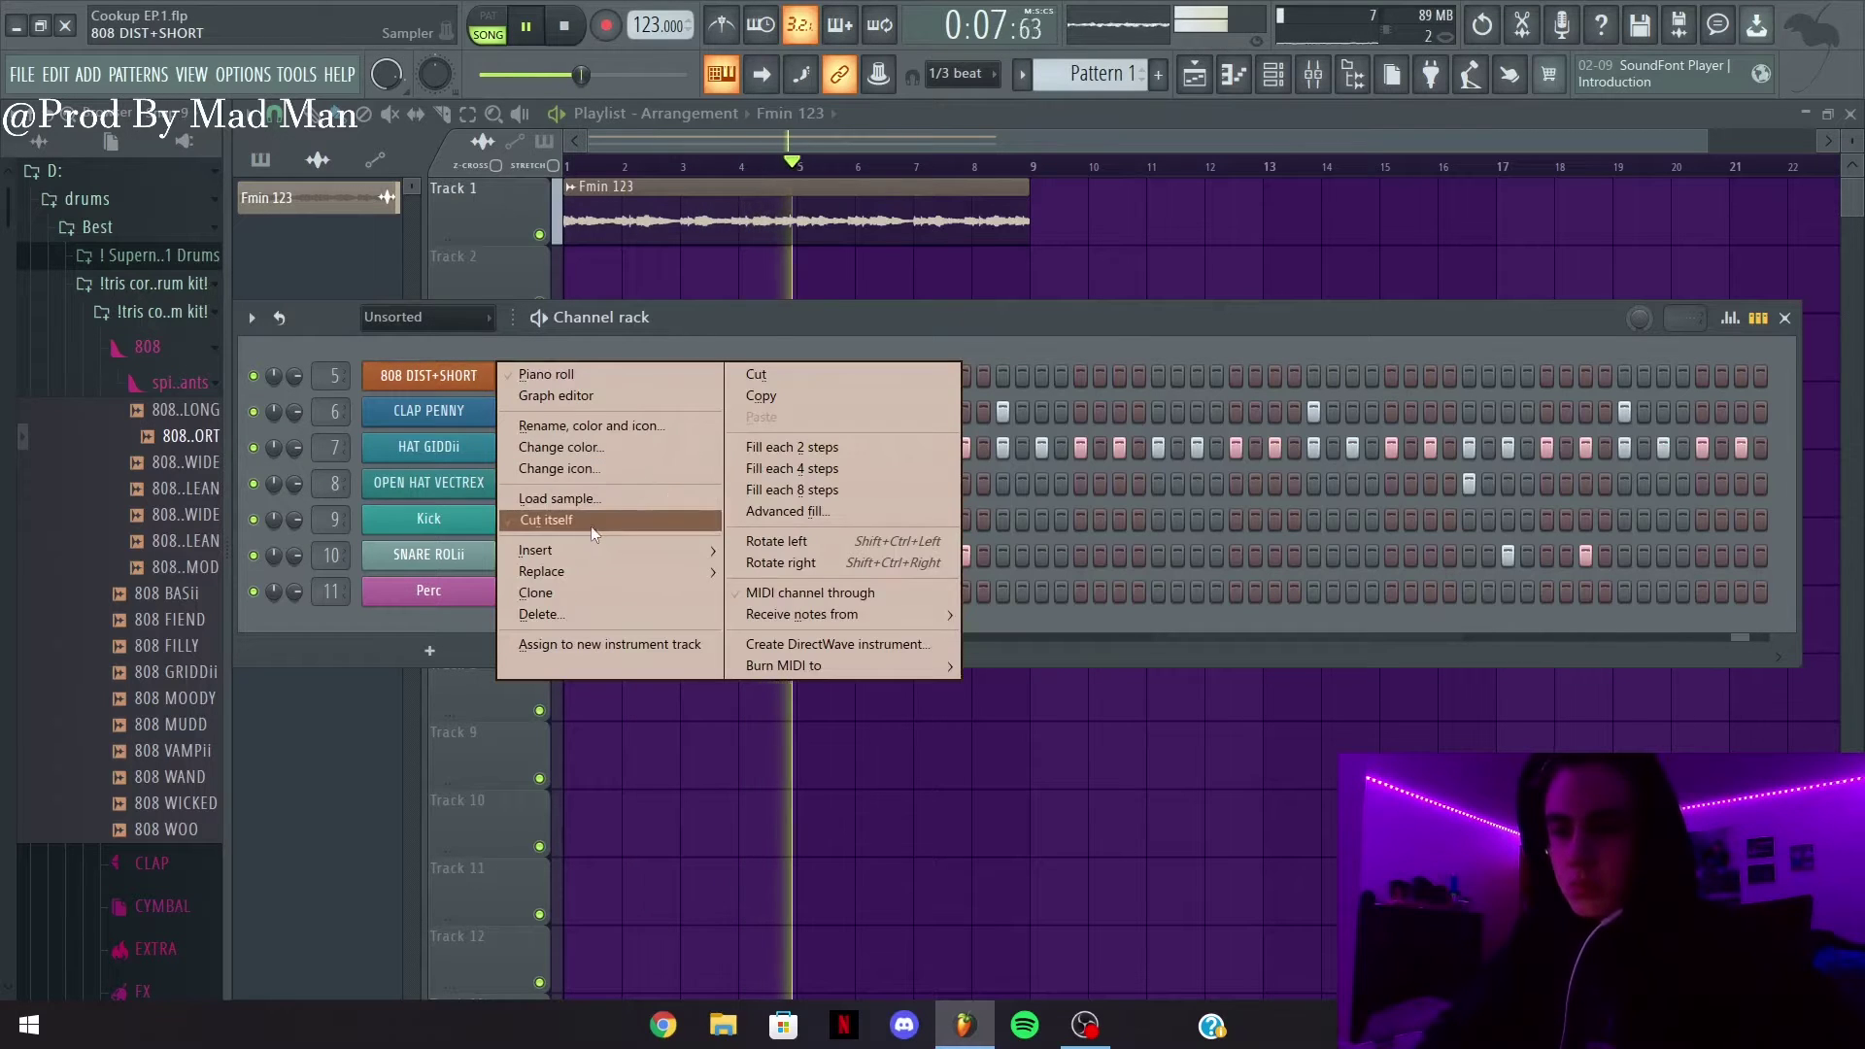
left_click(591, 524)
Place F5 notes for the 808 in its piano roll at the start of bar 1, step 13 of bar 1 and the start of bar 4
right_click(408, 377)
left_click(546, 375)
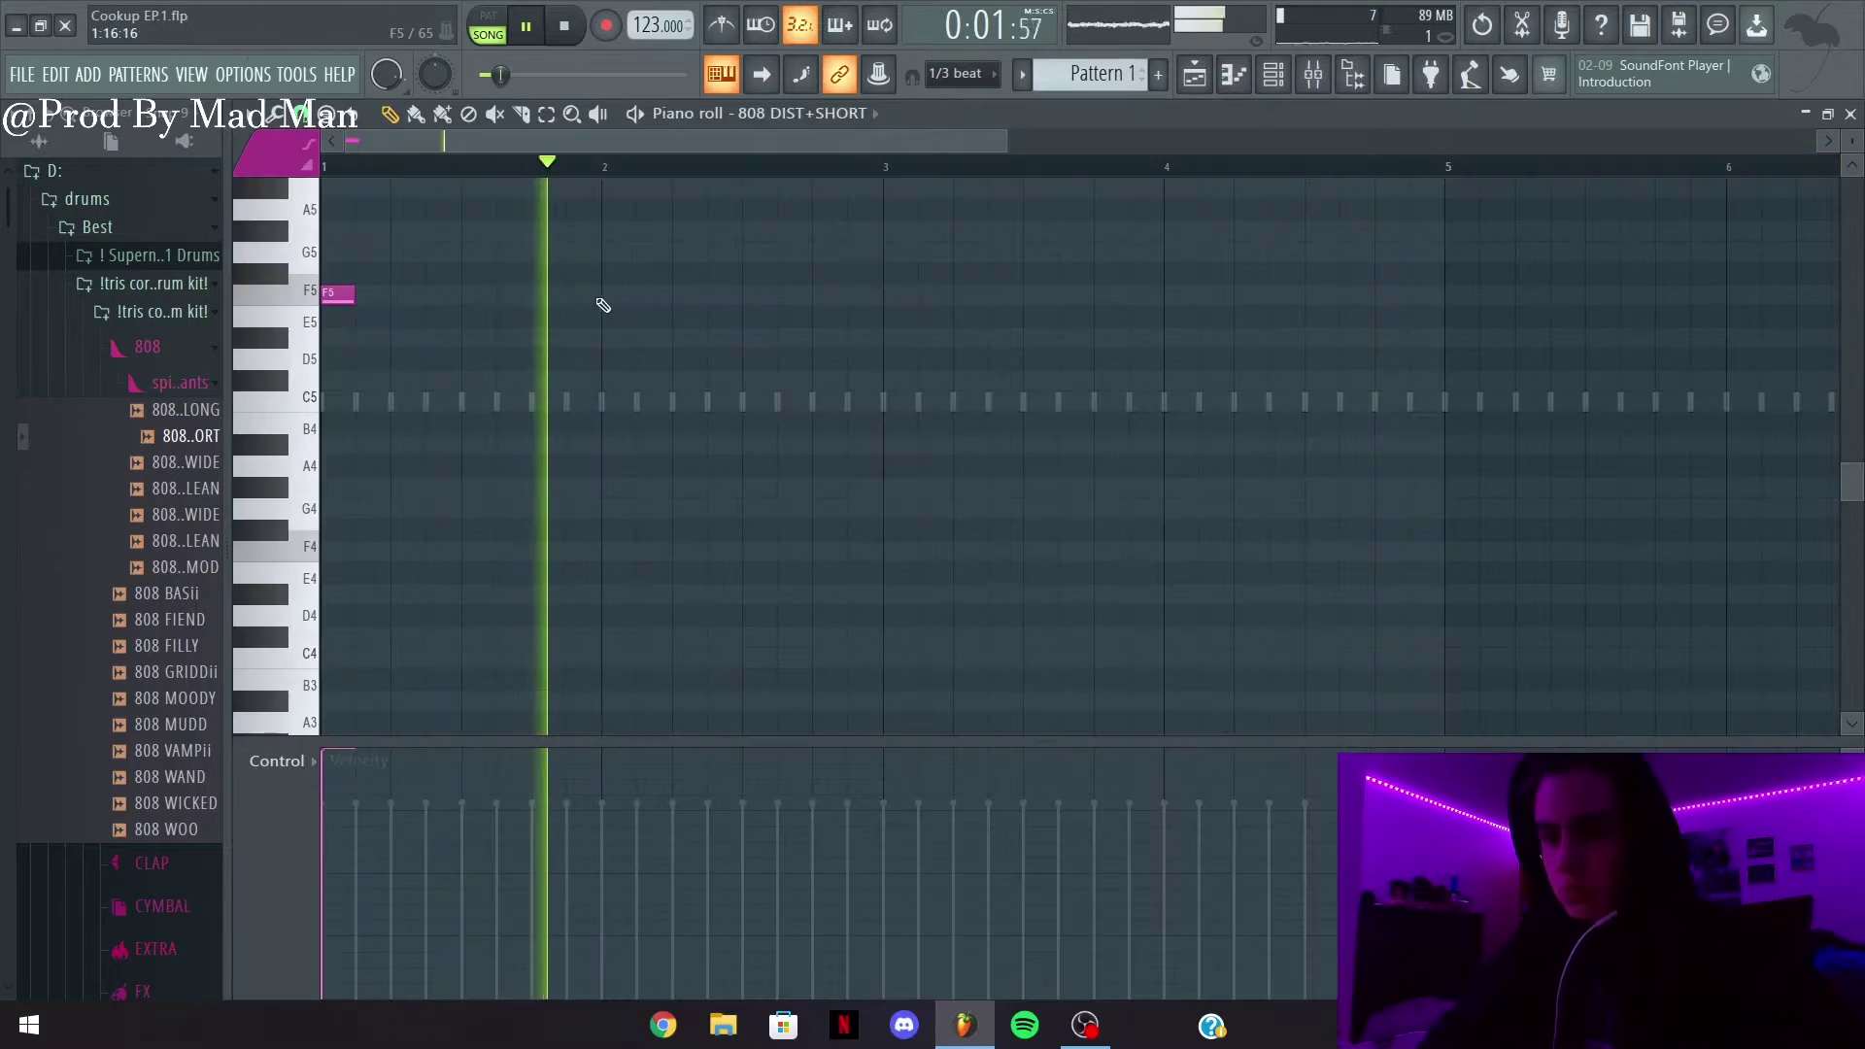
left_click_drag(520, 298, 541, 298)
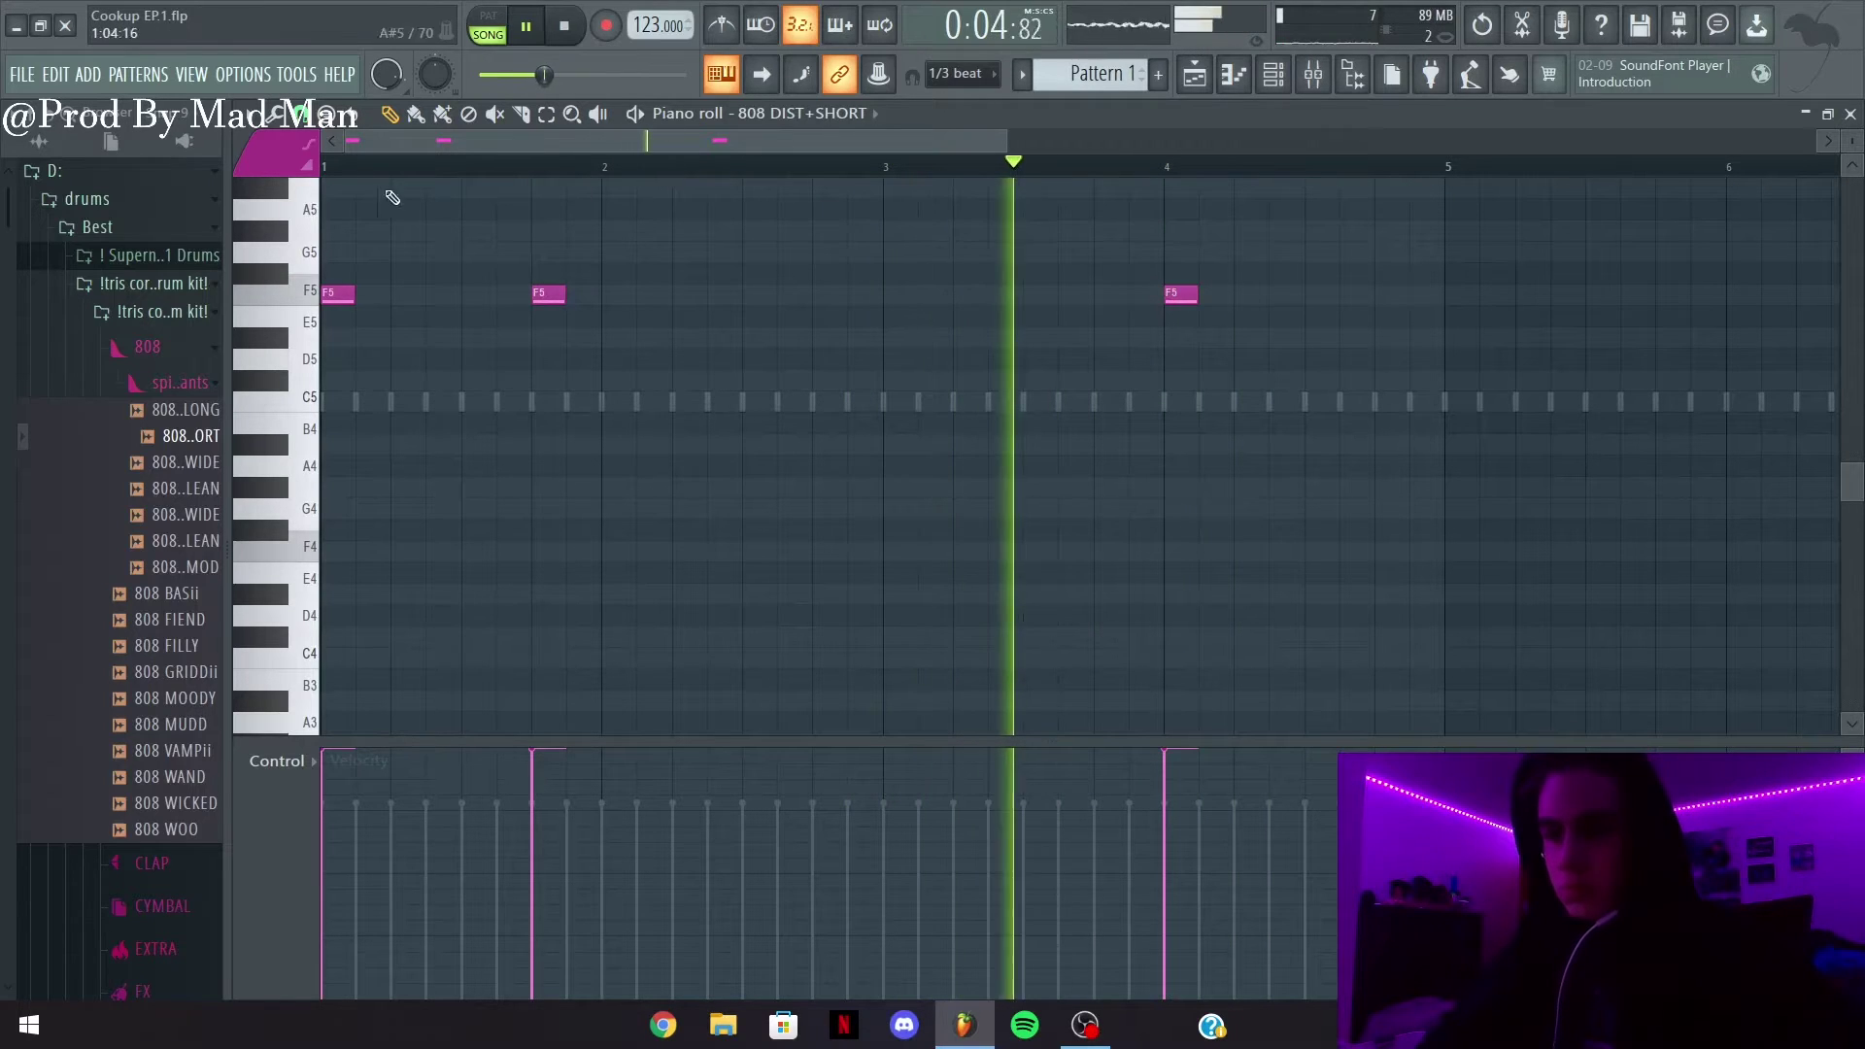
Add F5 notes for the 808 at step 7 of bar 1 and steps 7 and 13 of bar 2, and restart playback
left_click(330, 161)
left_click(445, 294)
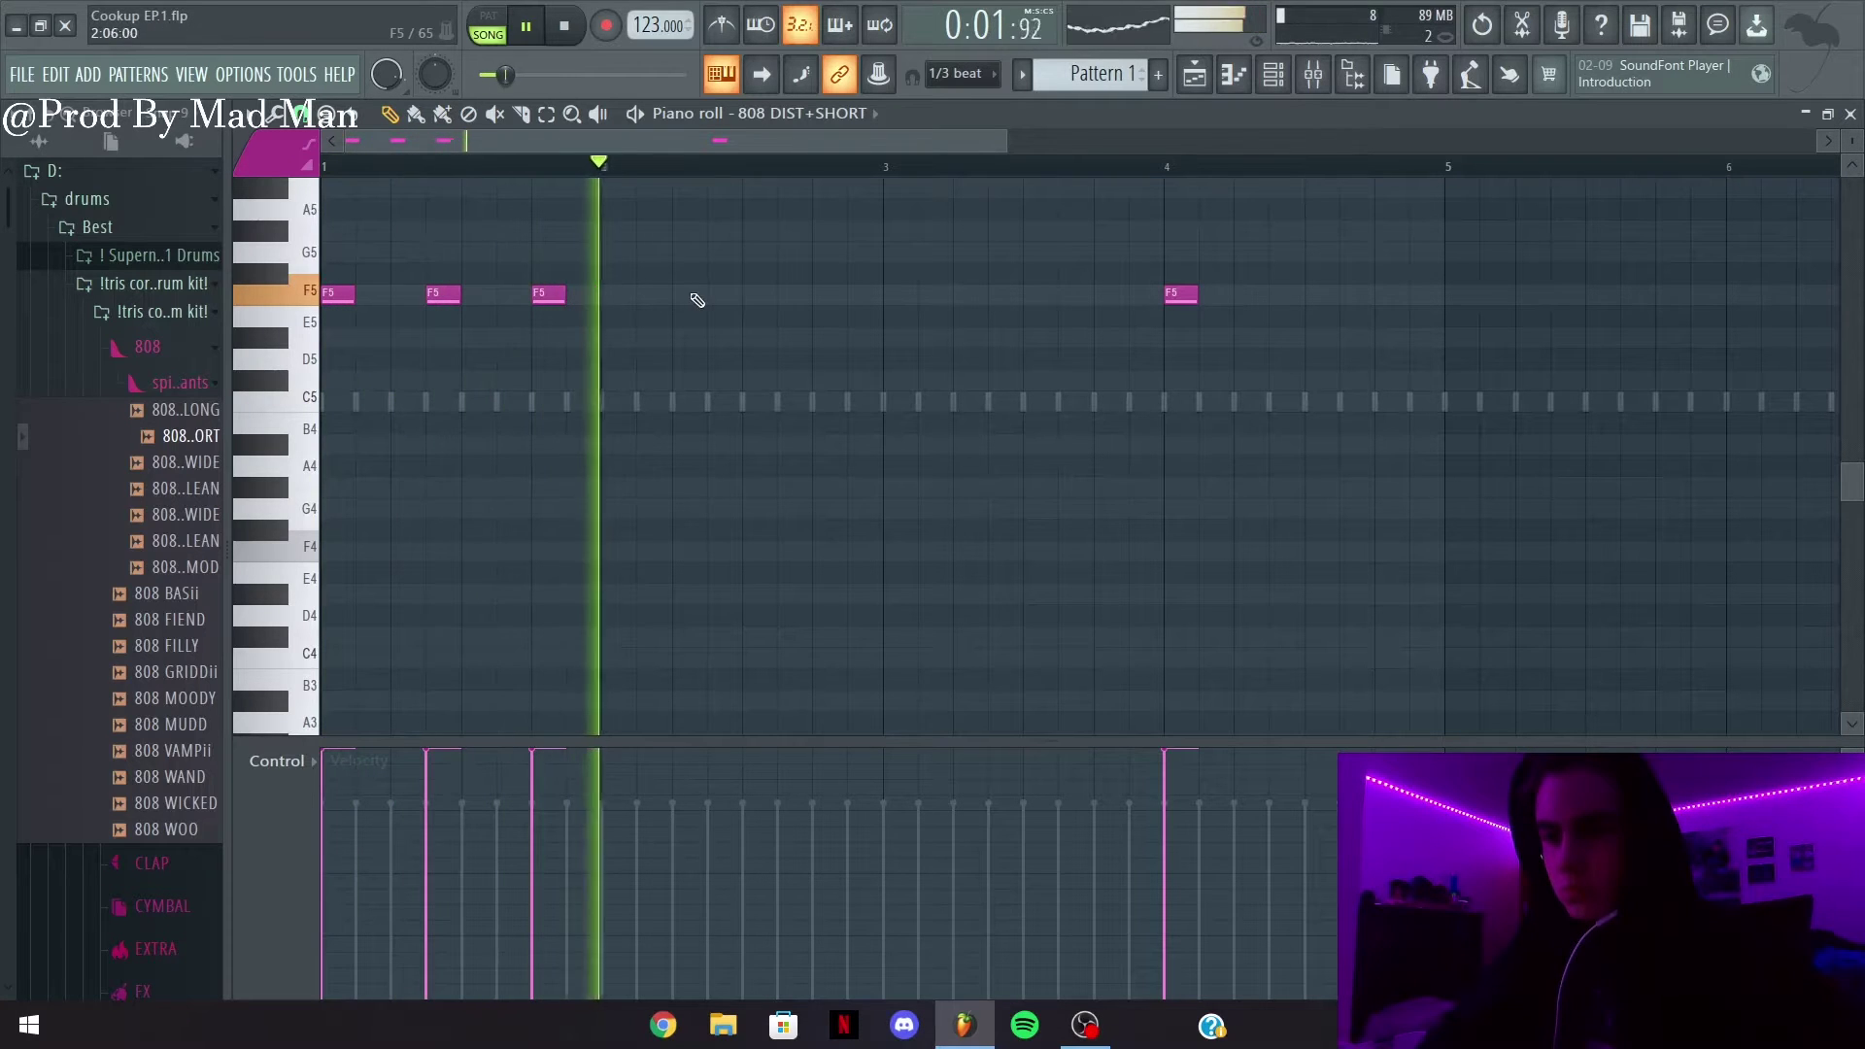
left_click(721, 295)
left_click(828, 294)
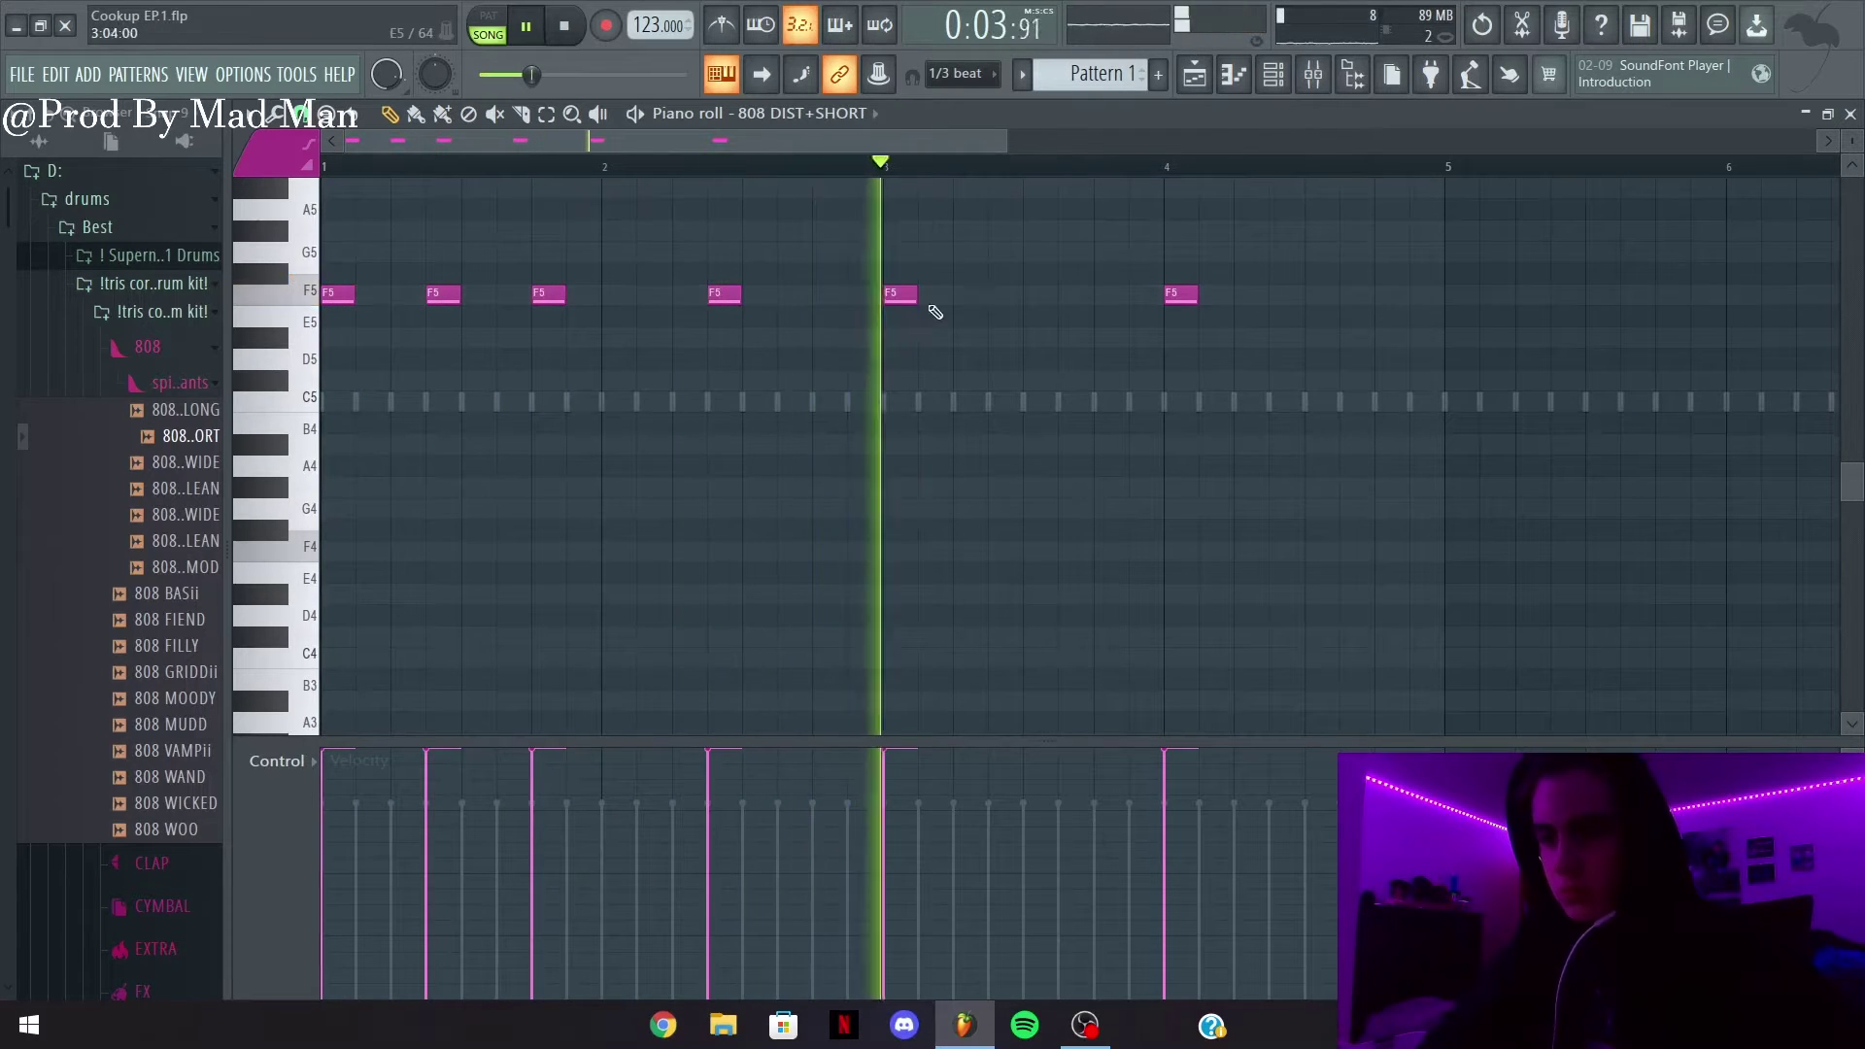
key("space")
key("space")
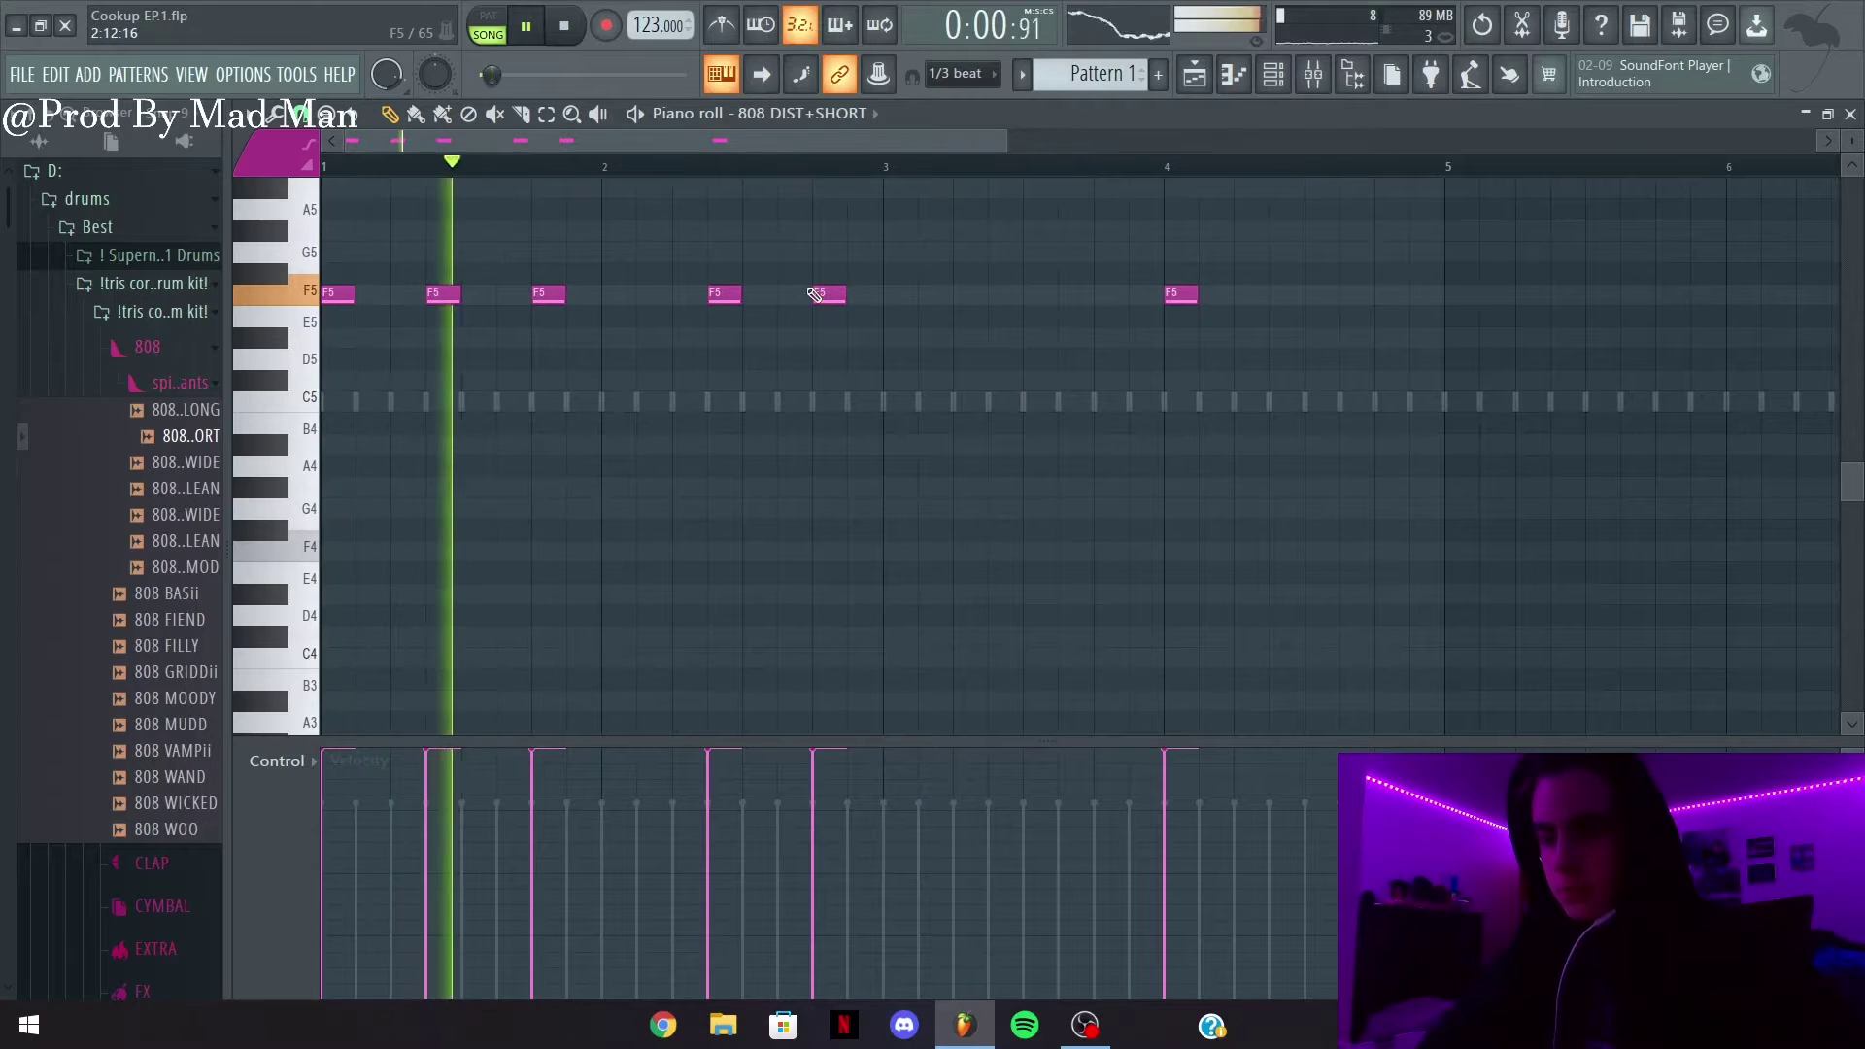
Place F5 notes at steps 5 and 11 of bar 3 and remove the stray note at step 15 of bar 2
left_click(855, 295)
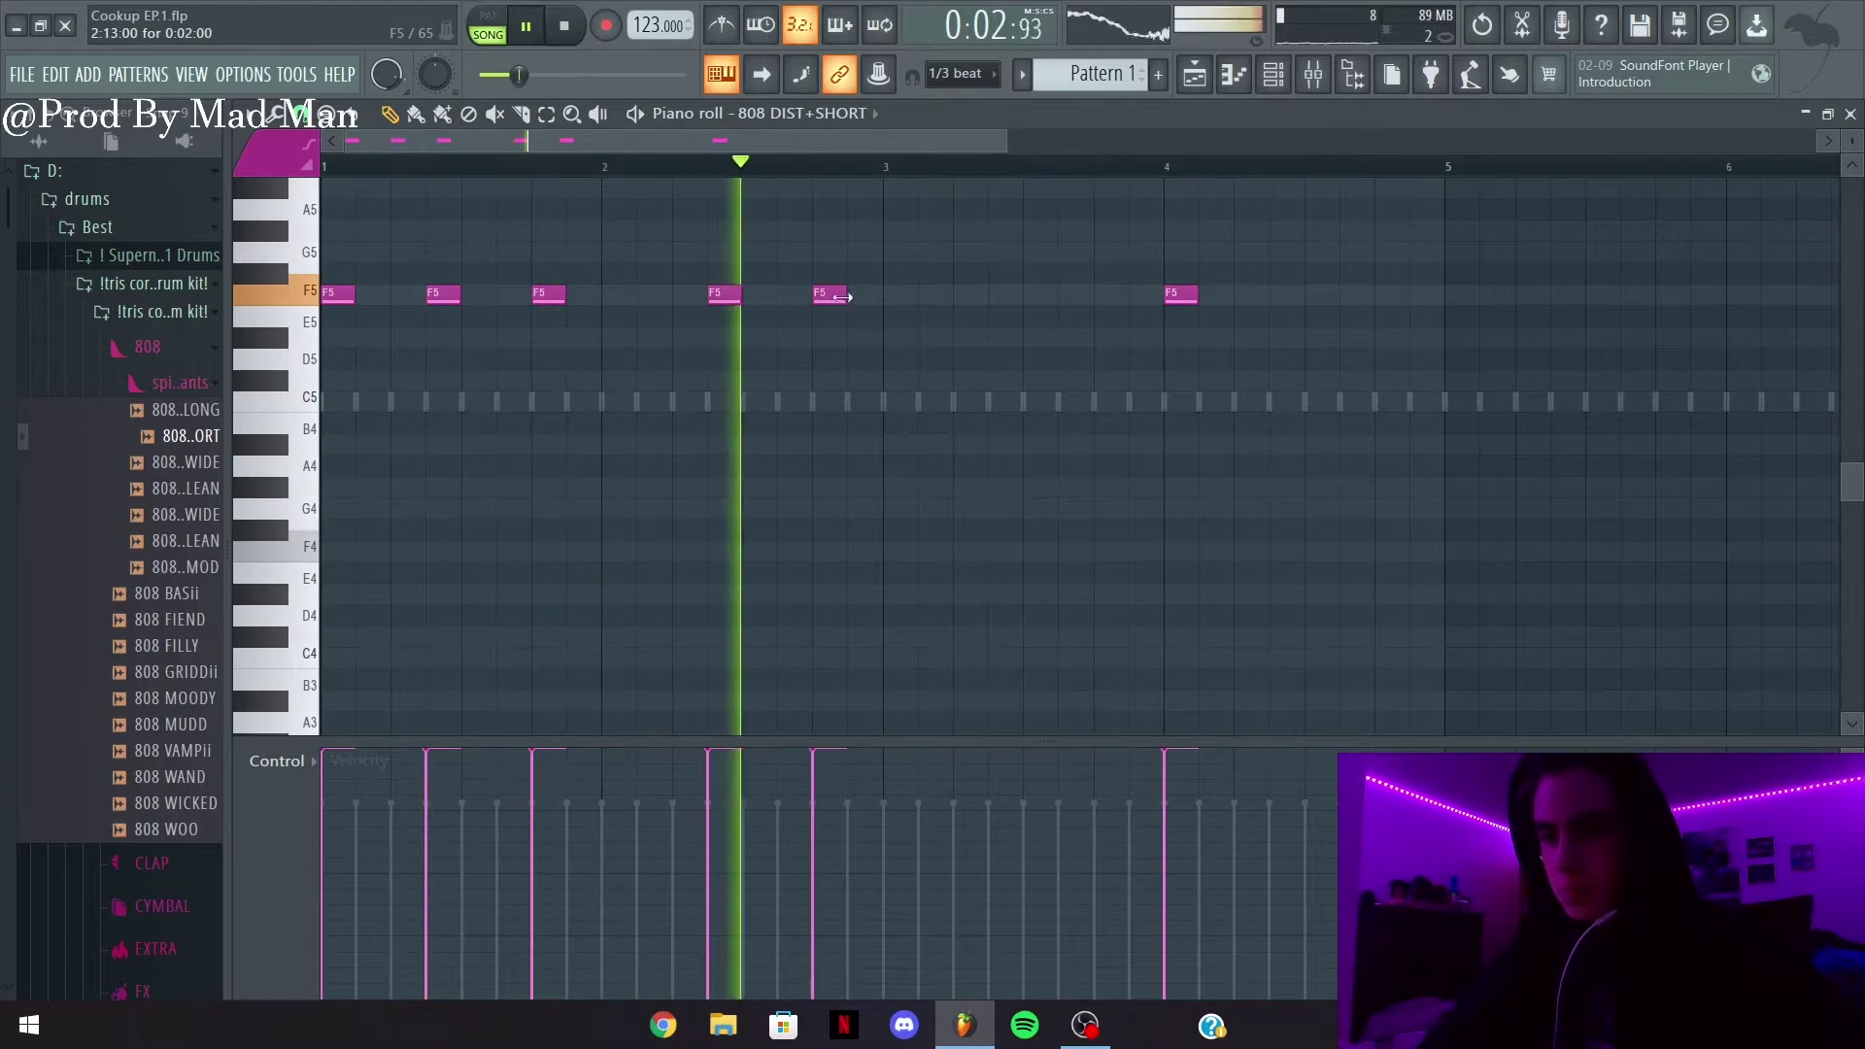
right_click(855, 295)
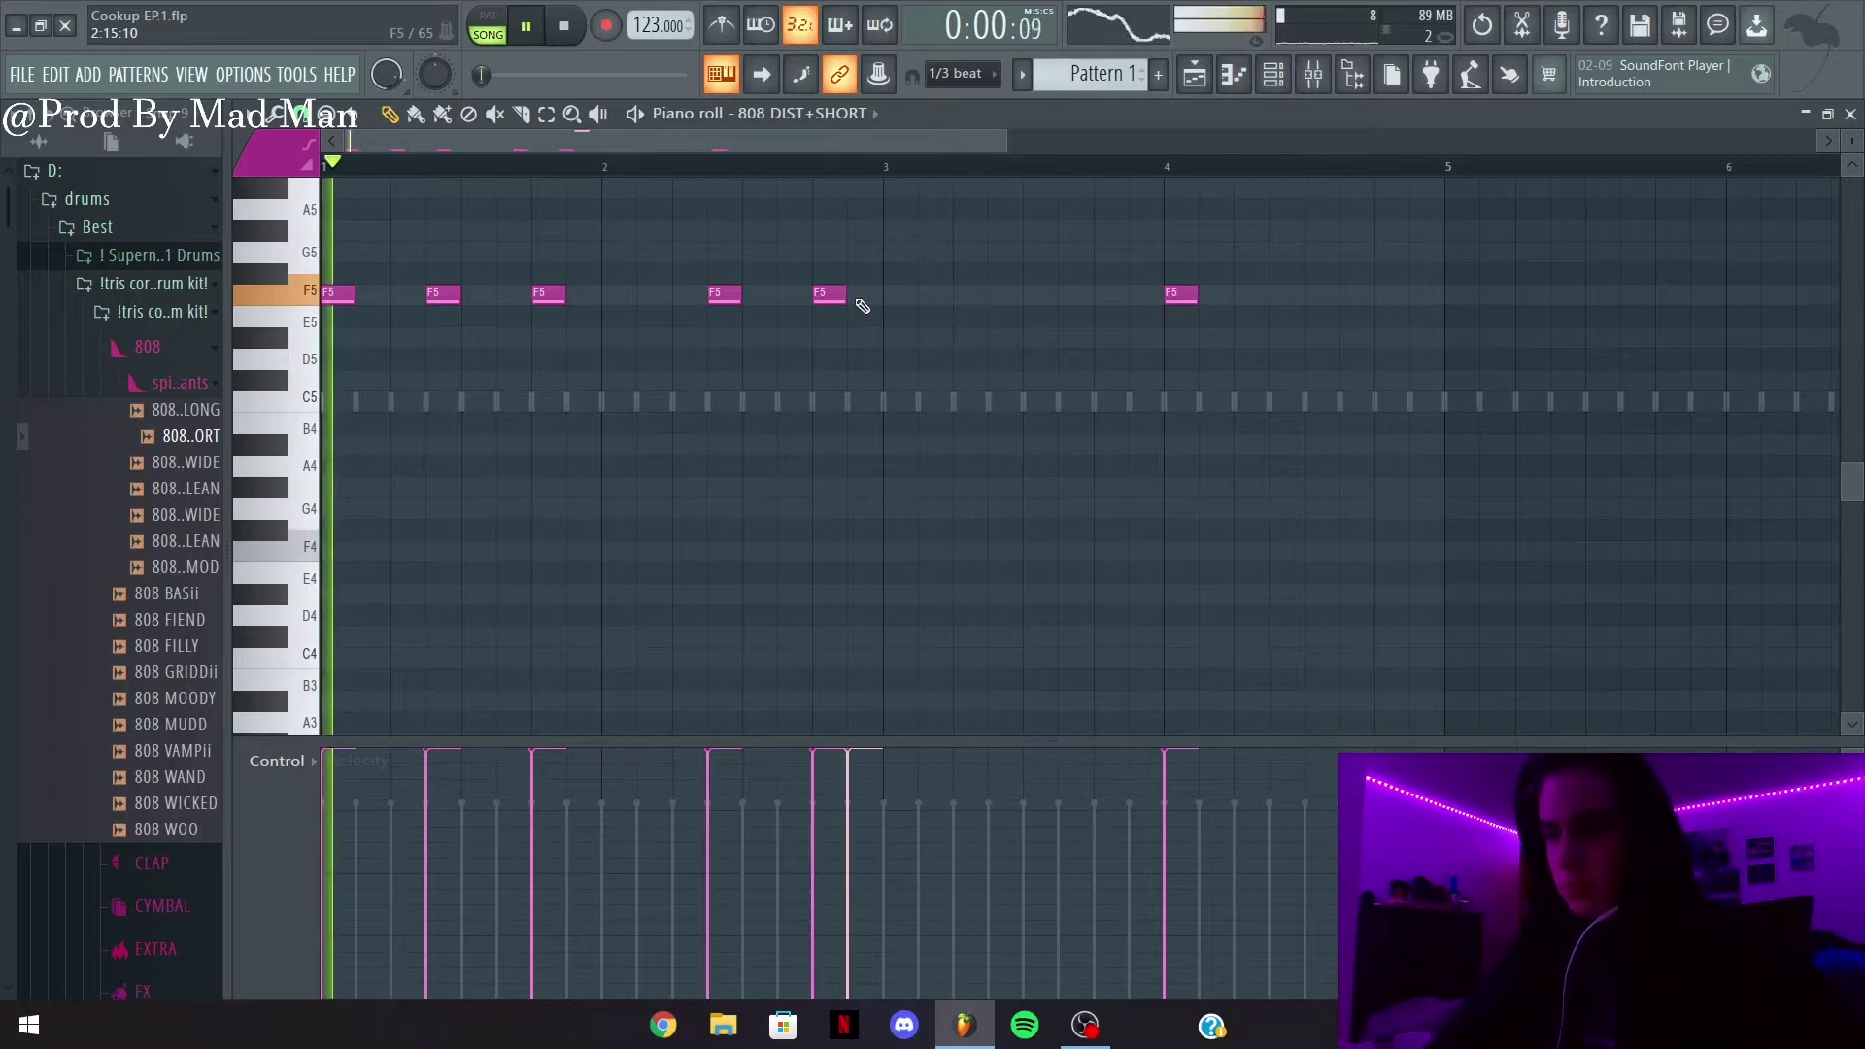
scroll(1030, 349, "up", 6)
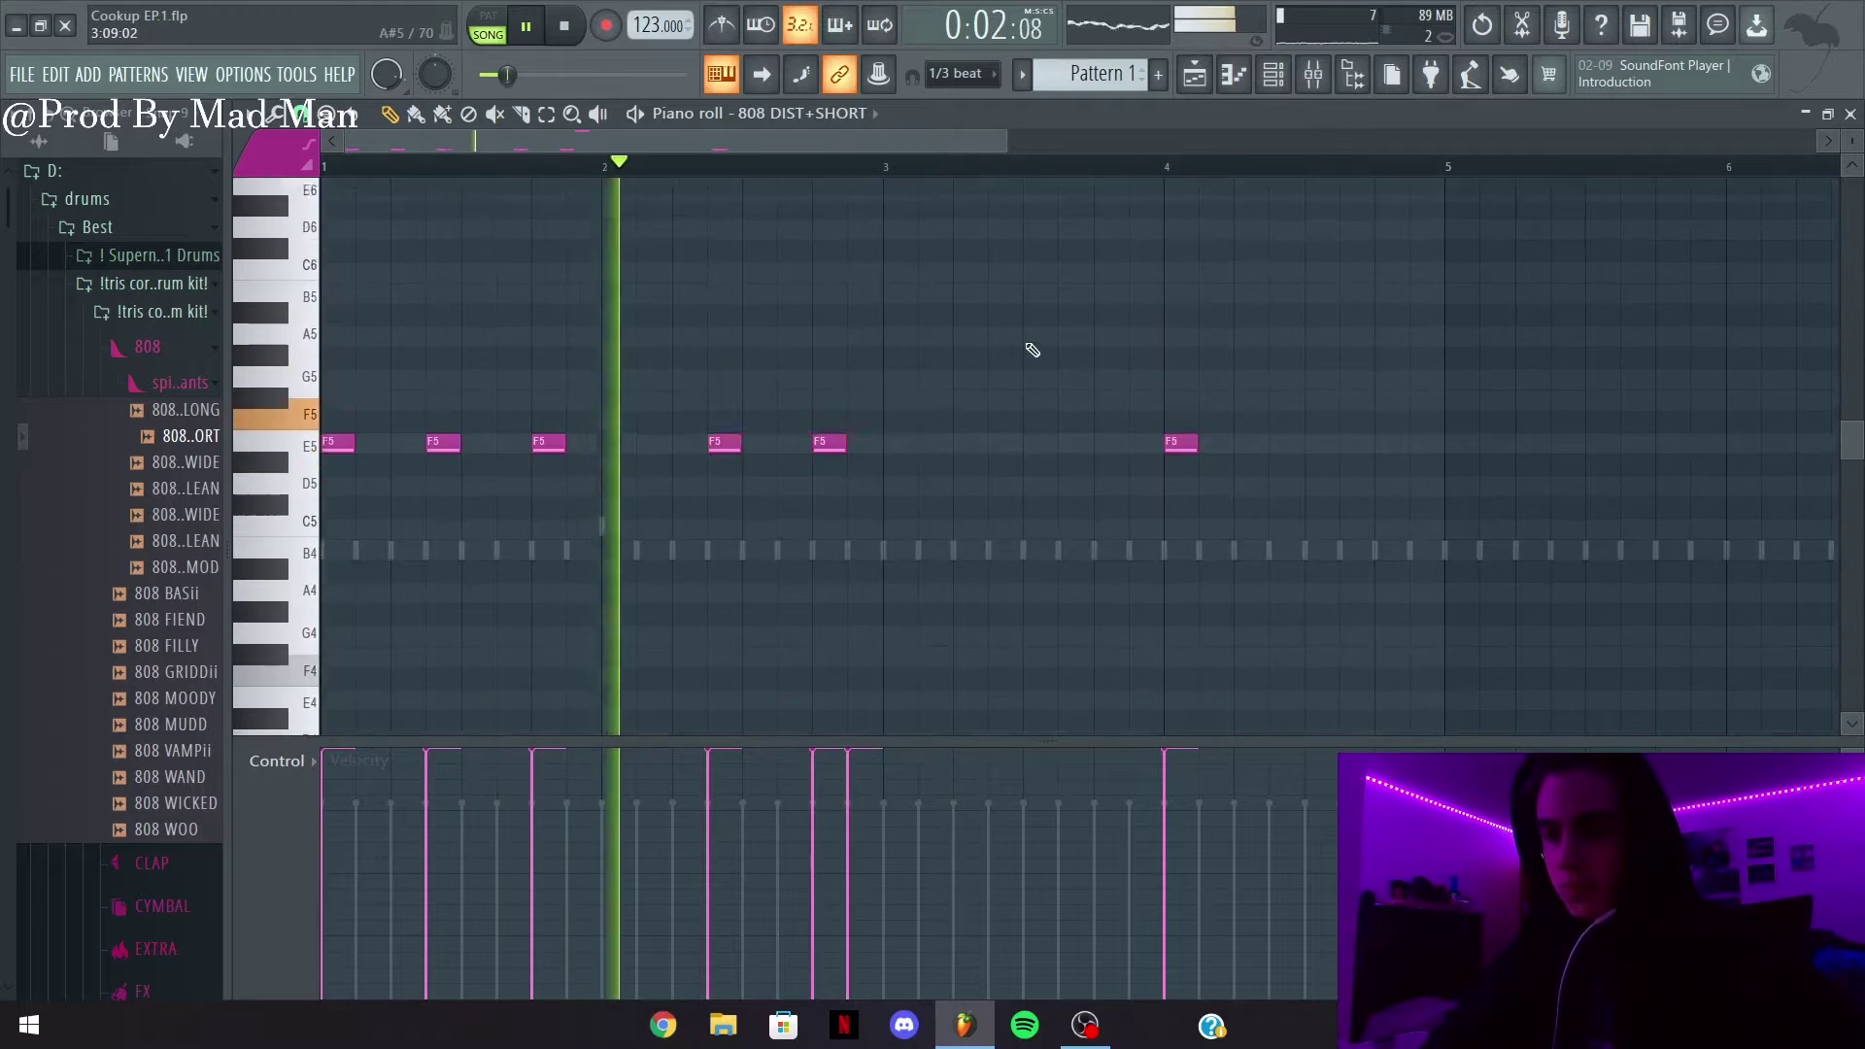
scroll(1030, 350, "down", 4)
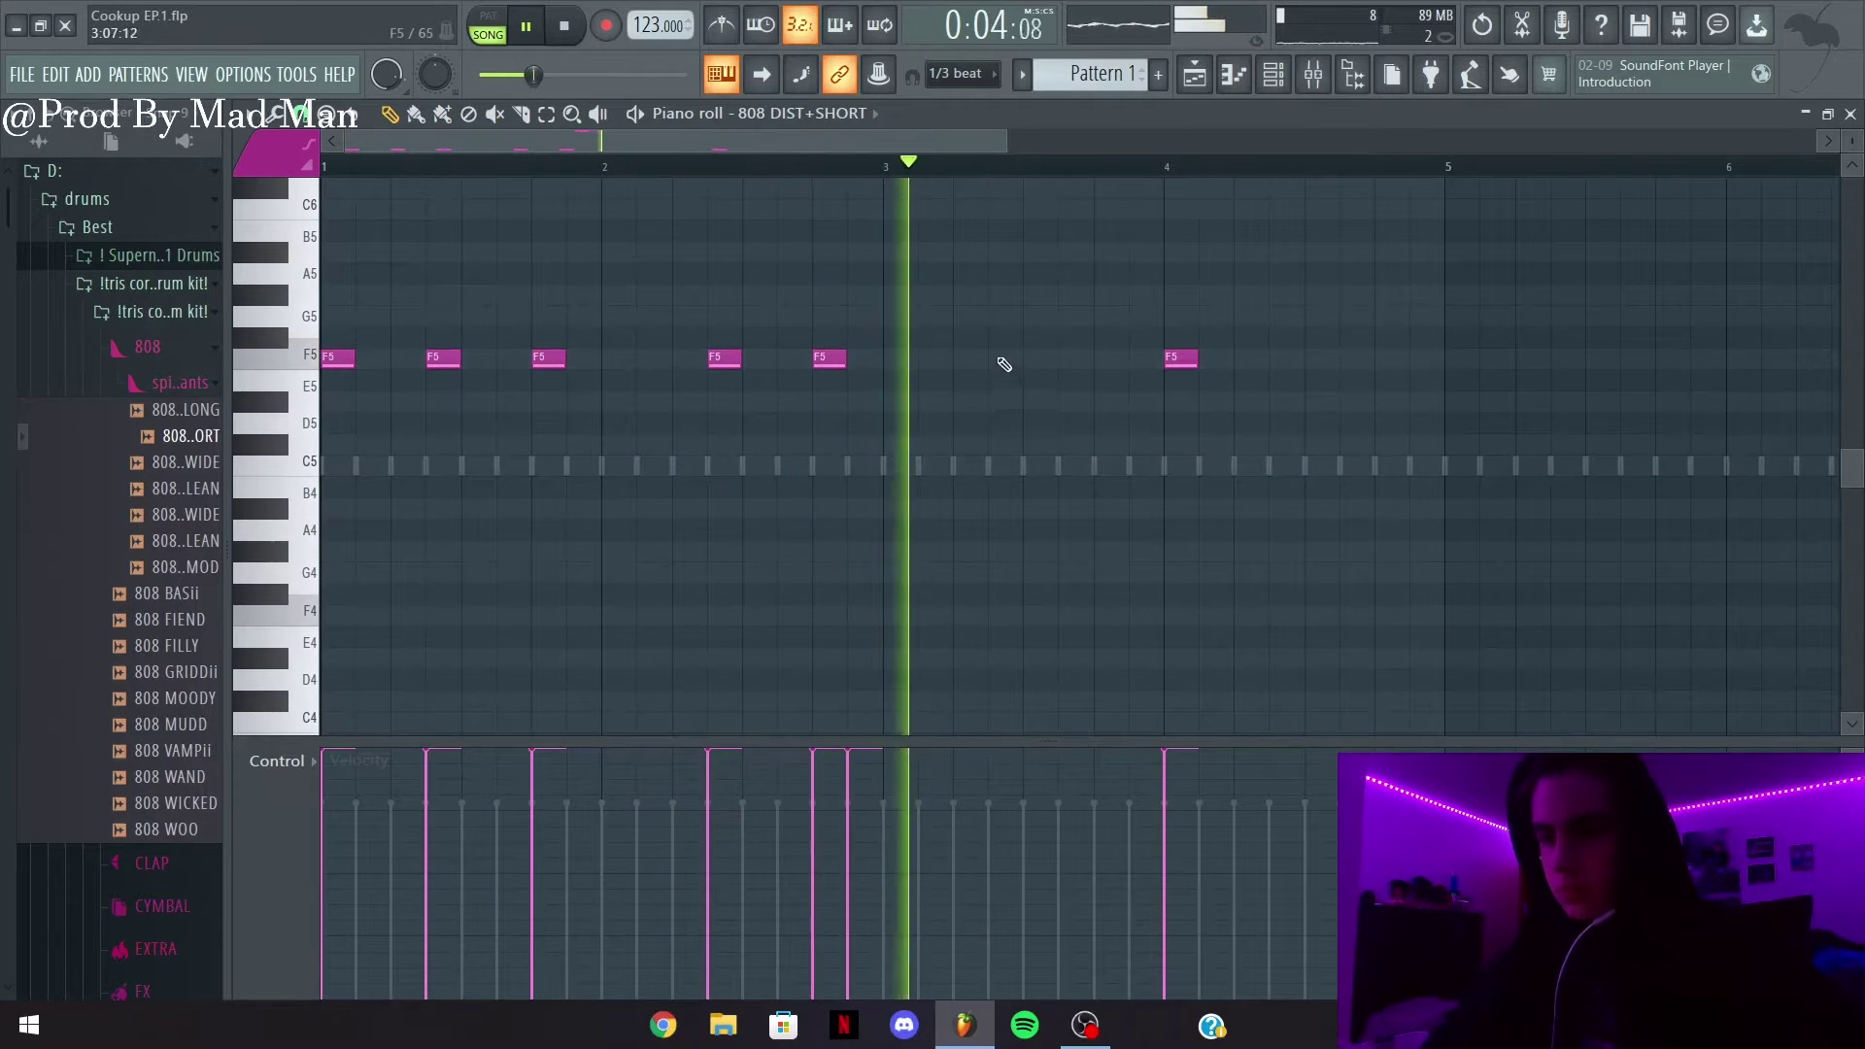
left_click(1001, 358)
left_click(1073, 358)
key("space")
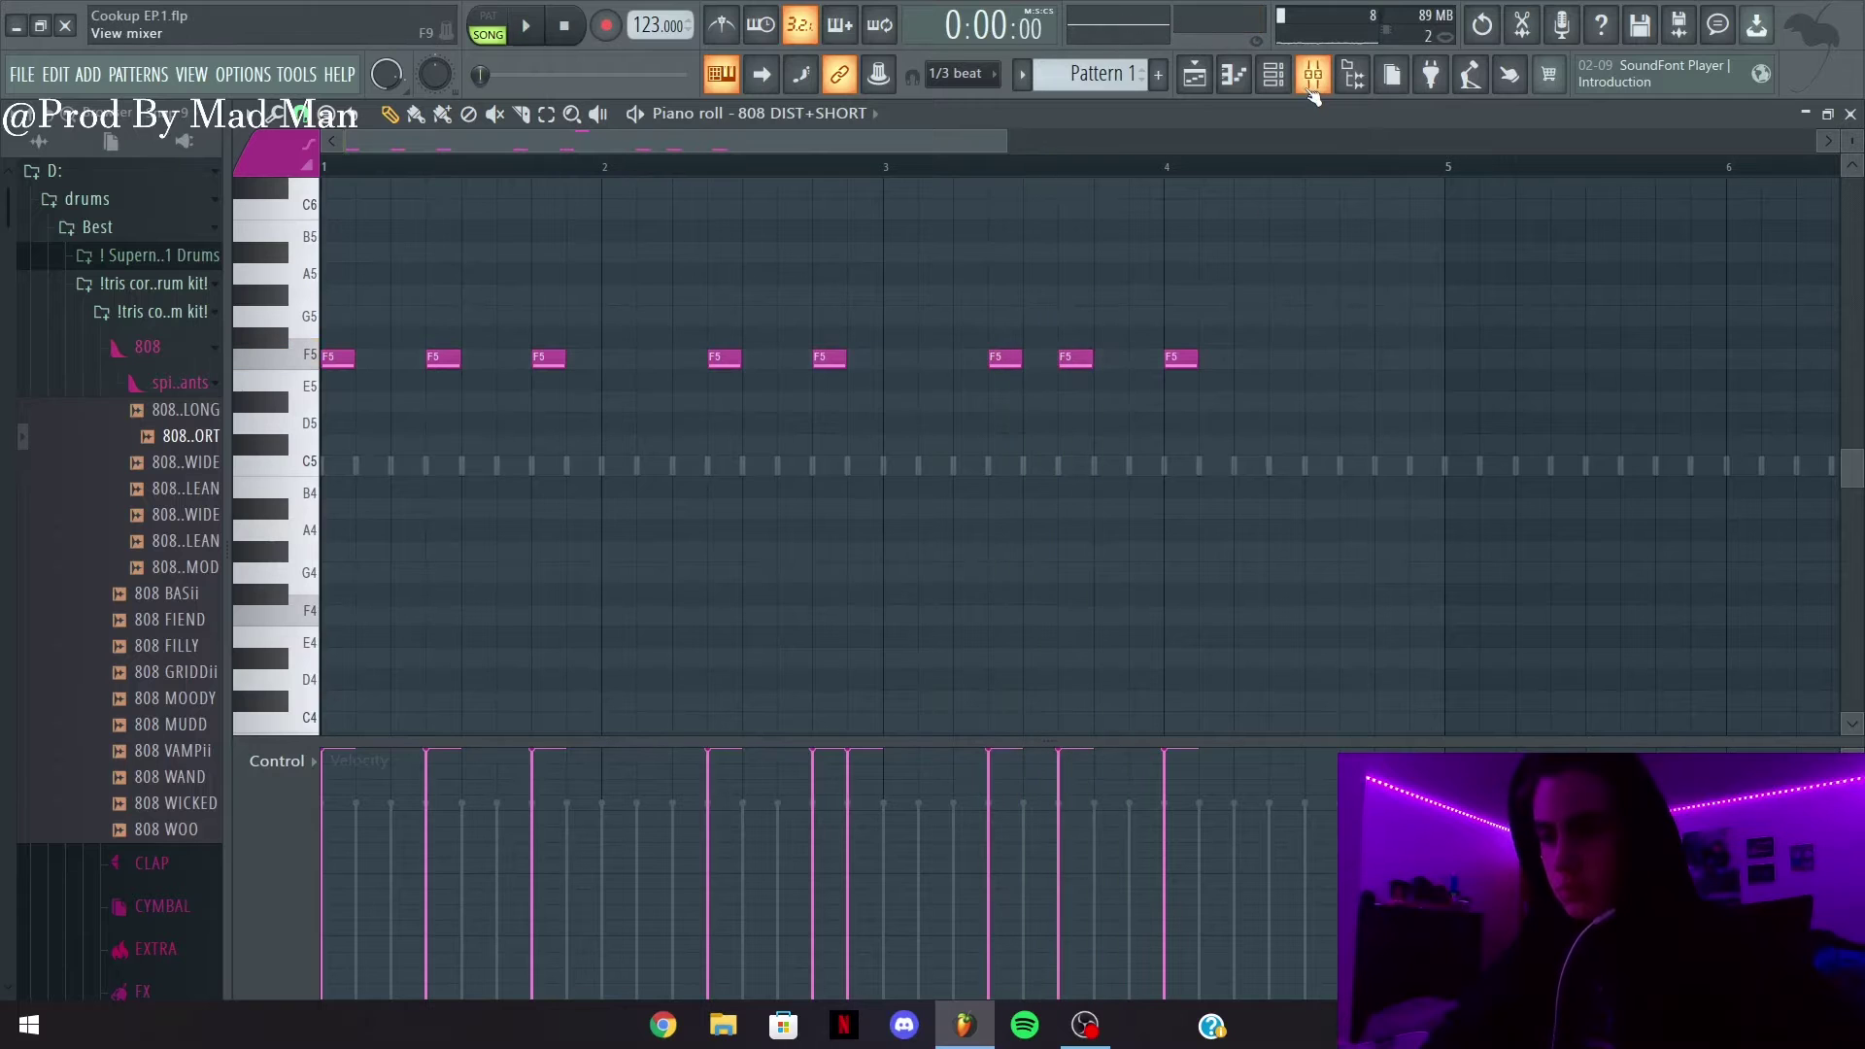
scroll(932, 342, "up", 4)
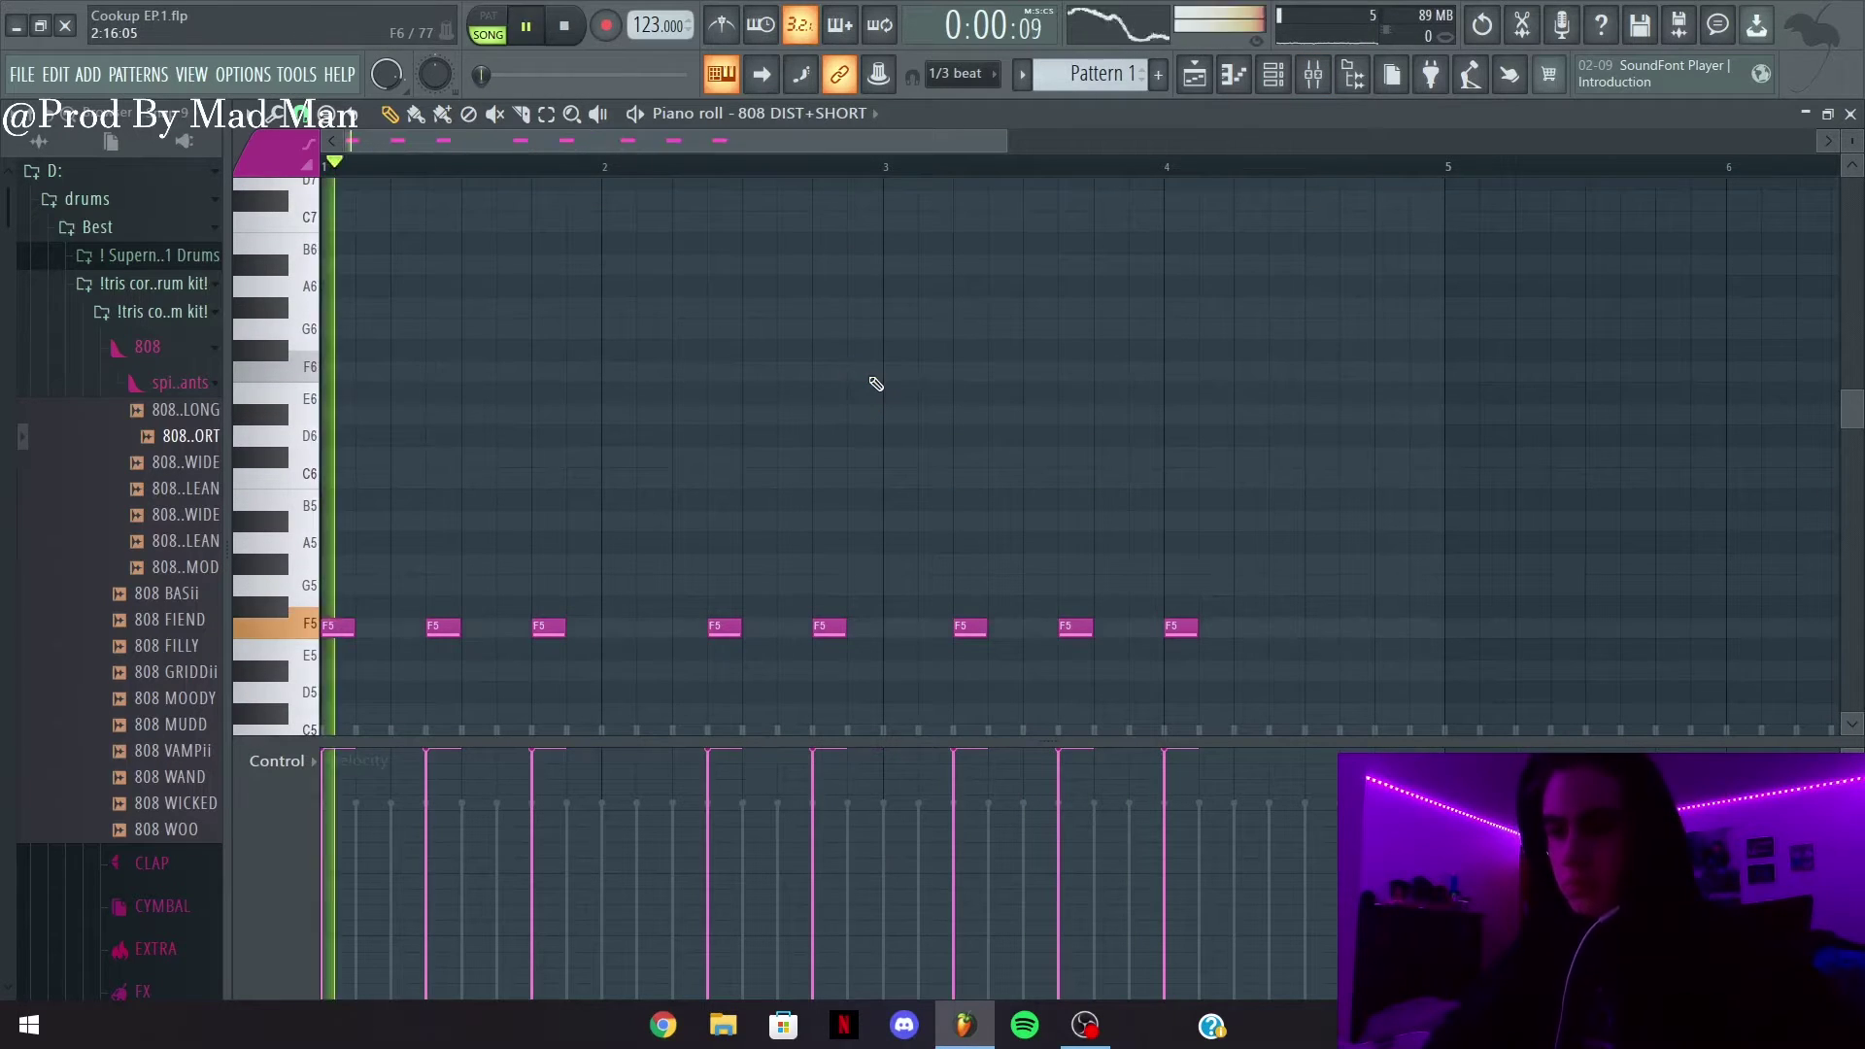
Place F5 notes for the 808 at steps 11 and 15 of bar 4
scroll(877, 383, "down", 4)
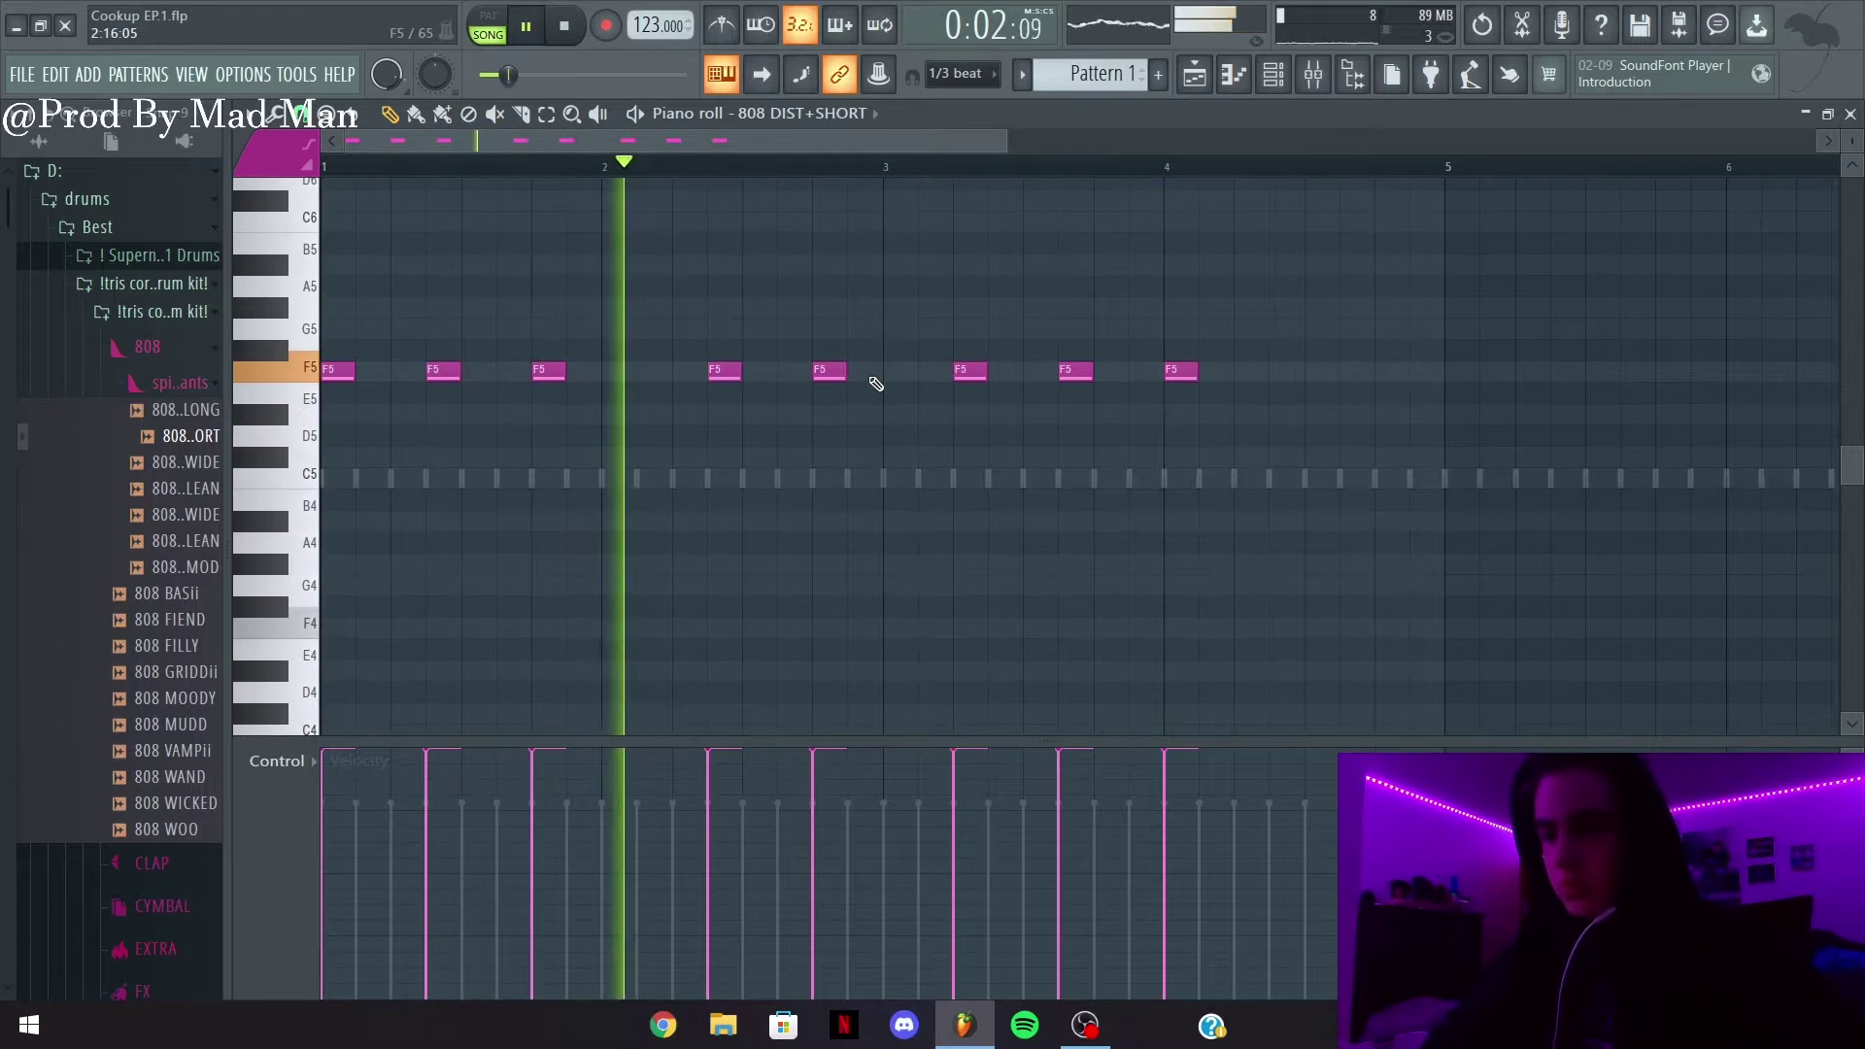
scroll(1066, 495, "down", 1)
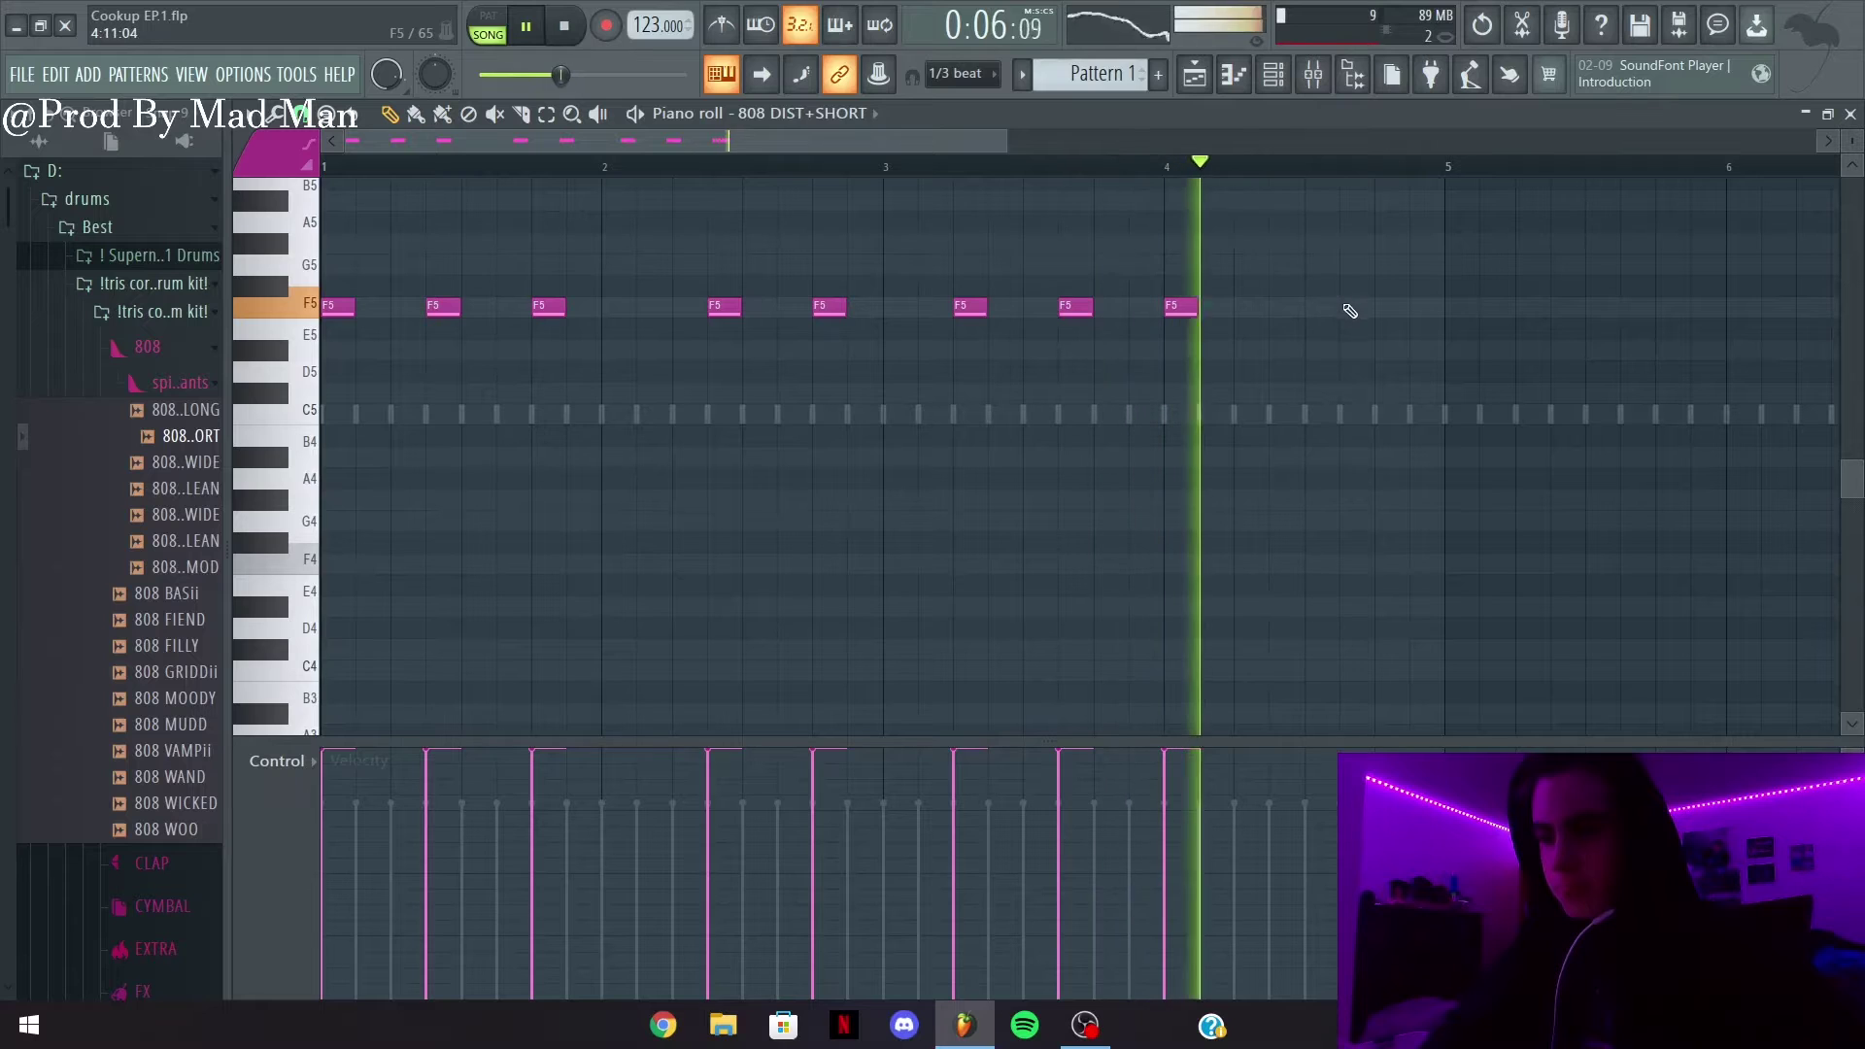
left_click(1346, 307)
left_click(1417, 307)
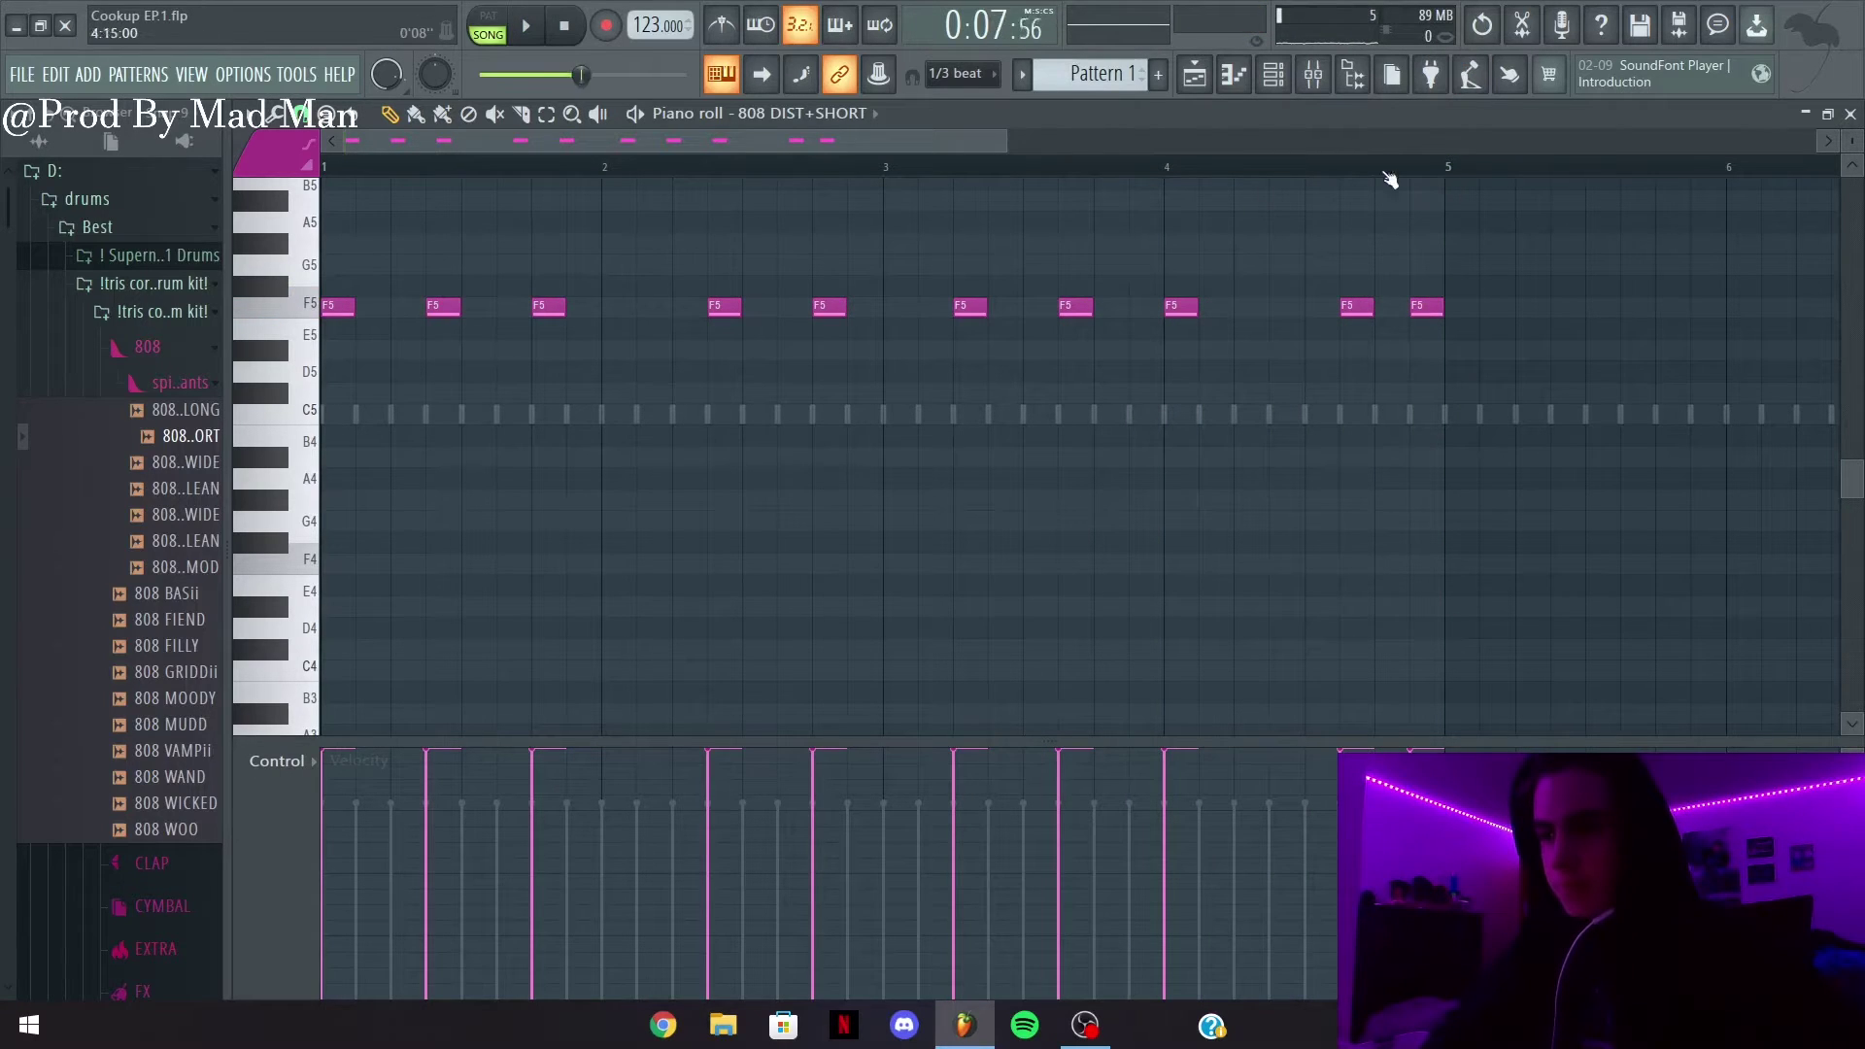
Duplicate the 808's first four bars into bars 5 to 8 and start playback
left_click_drag(1444, 166, 4, 461)
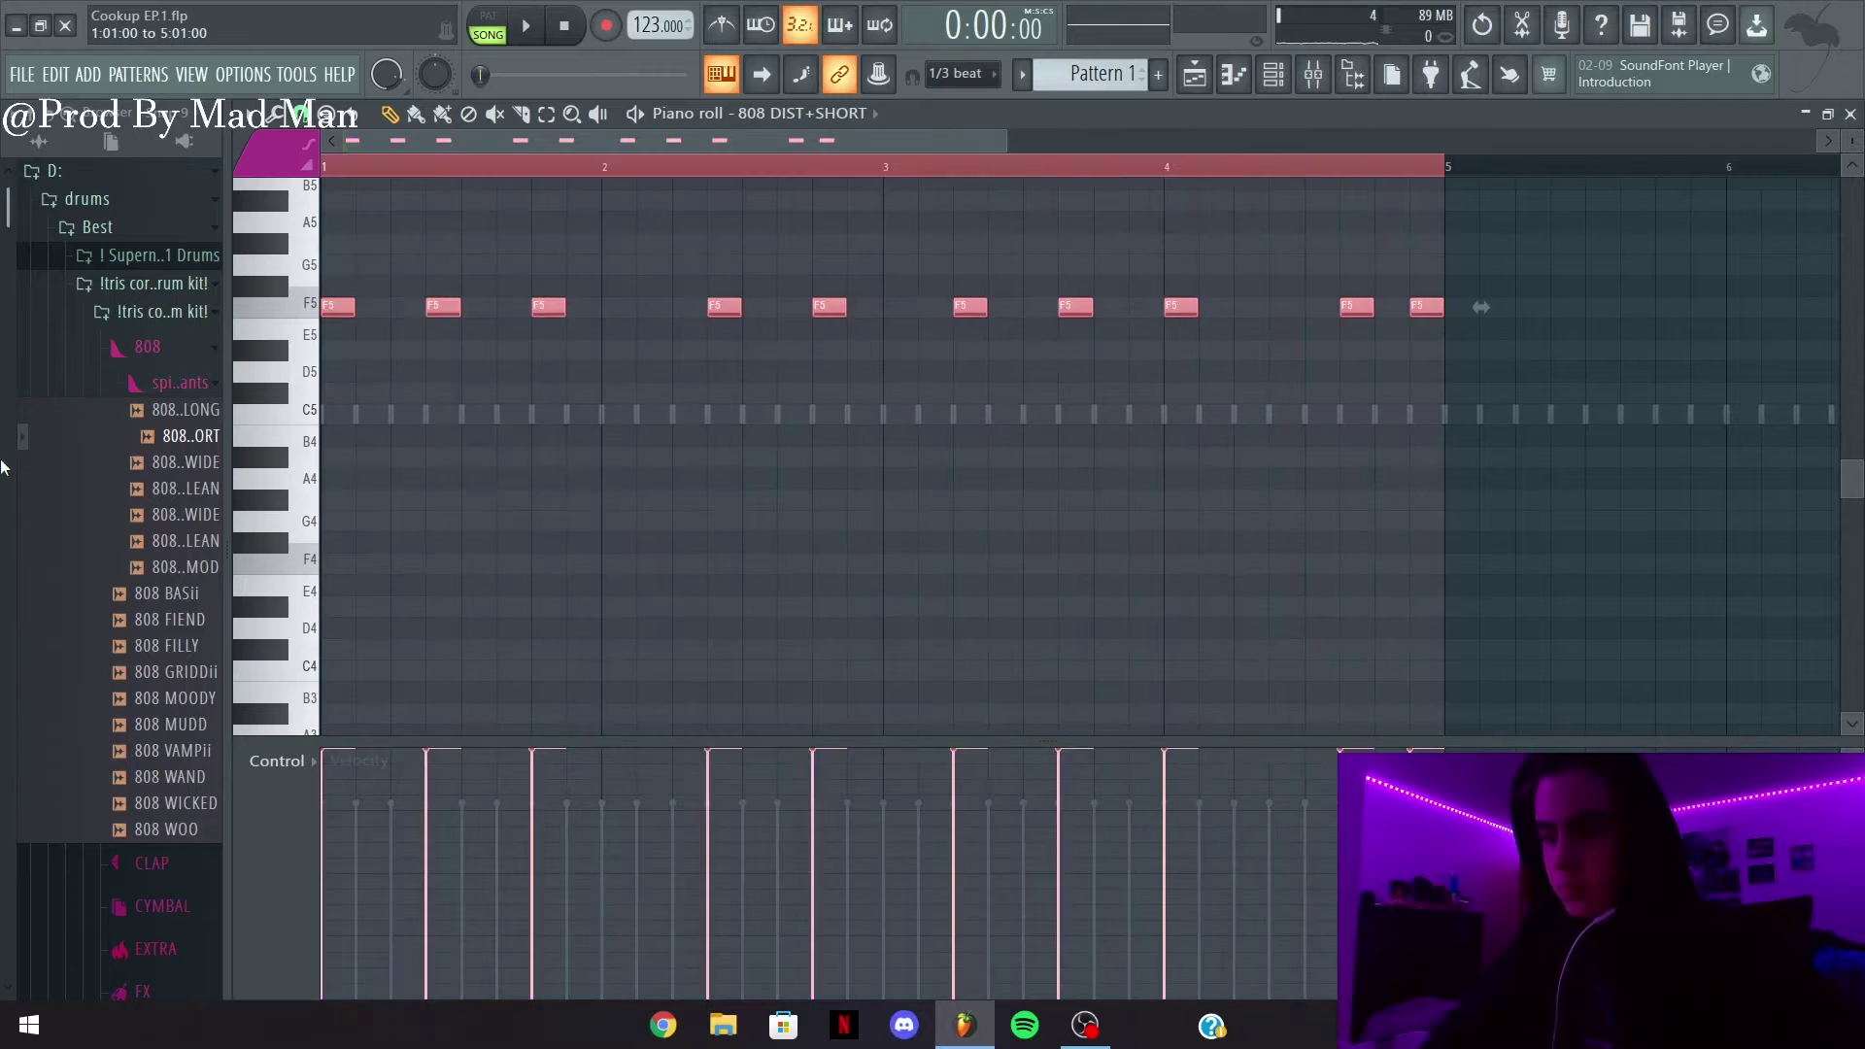
key("ctrl+b")
left_click(683, 173)
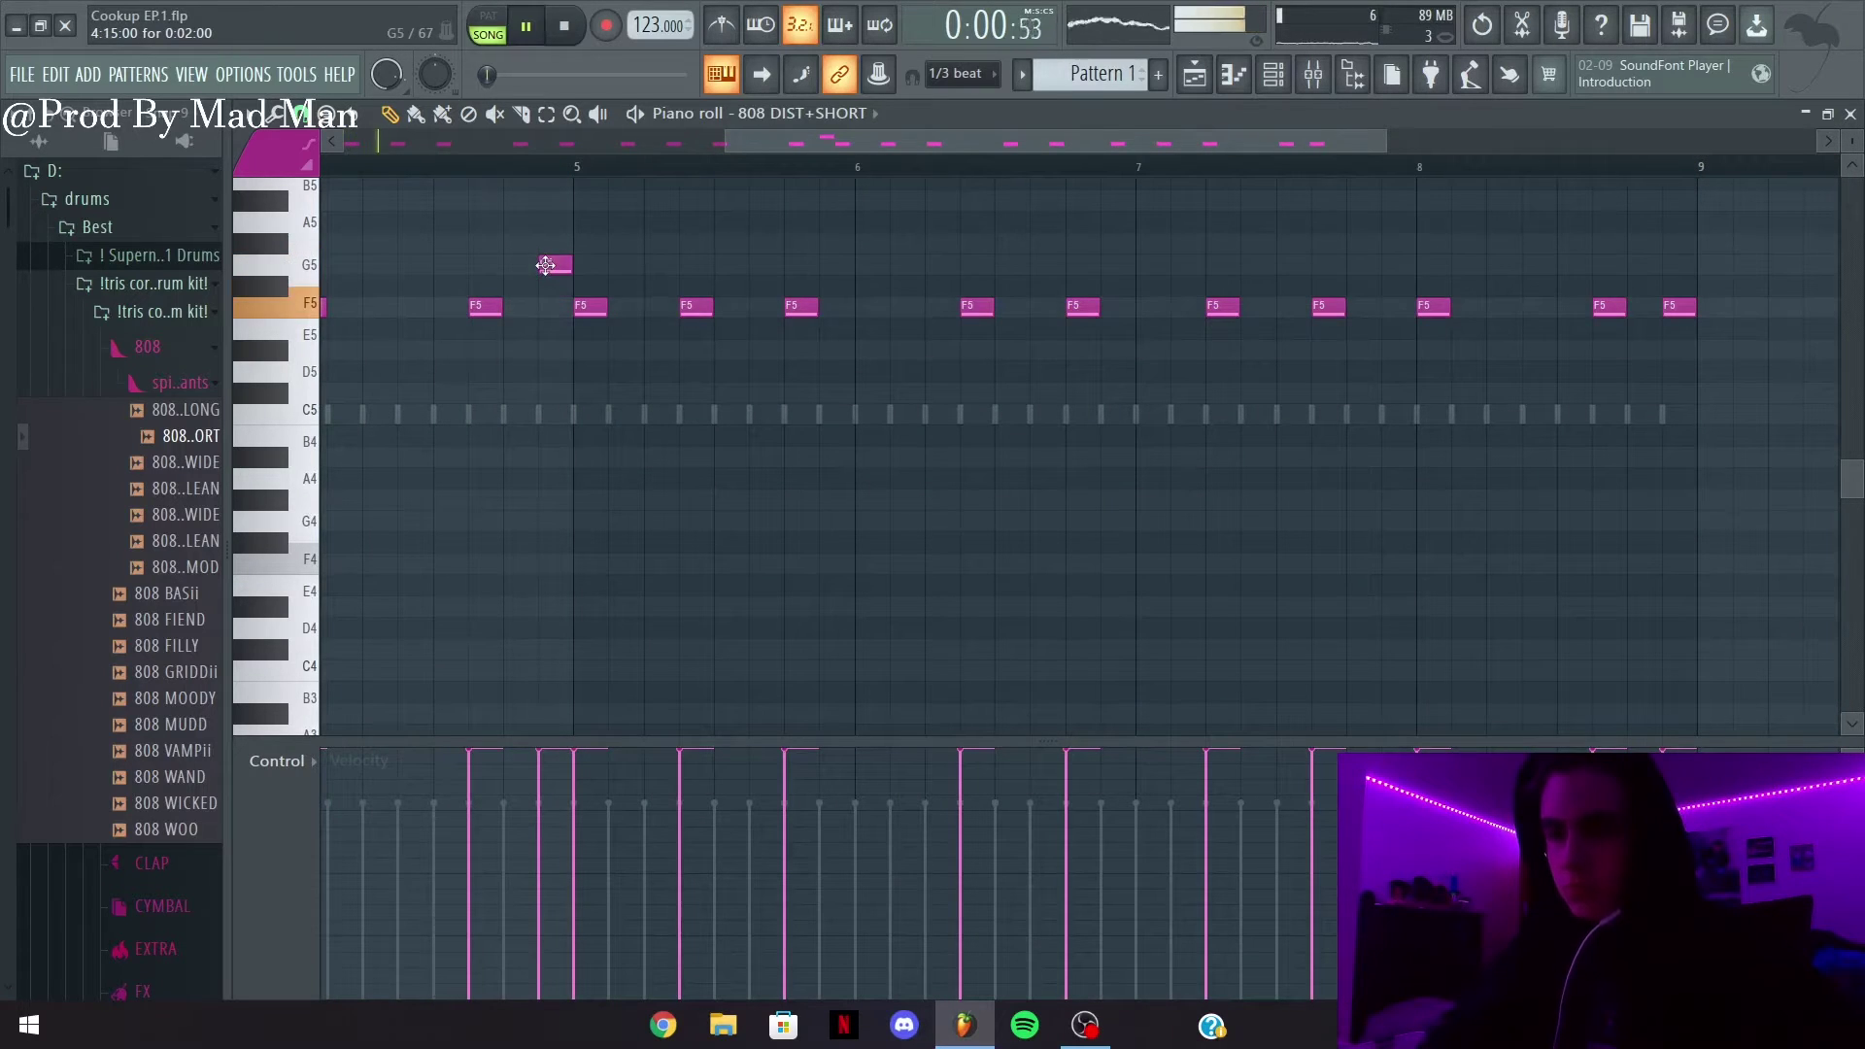
Raise the 808 notes of bar 4 to G#5 at step 1, A#5 at step 11 and C6 at step 15
scroll(621, 340, "left", 3)
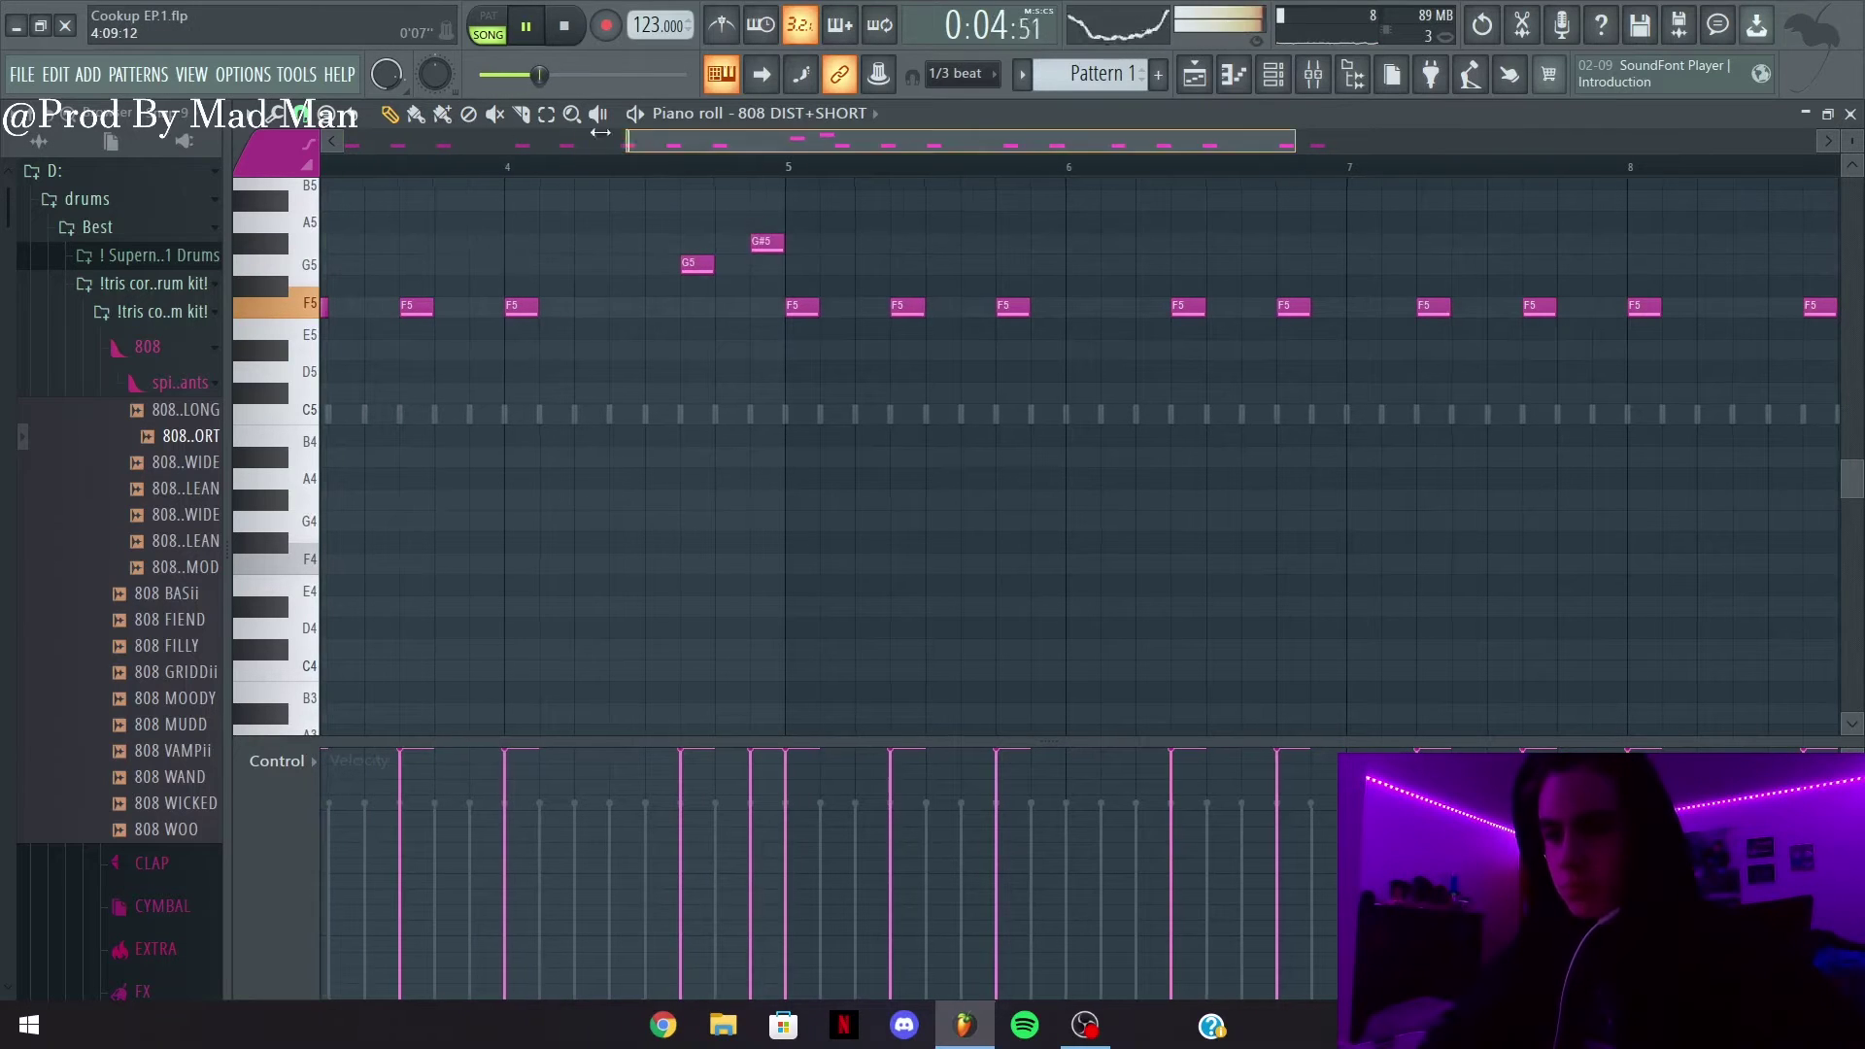
left_click_drag(642, 143, 369, 143)
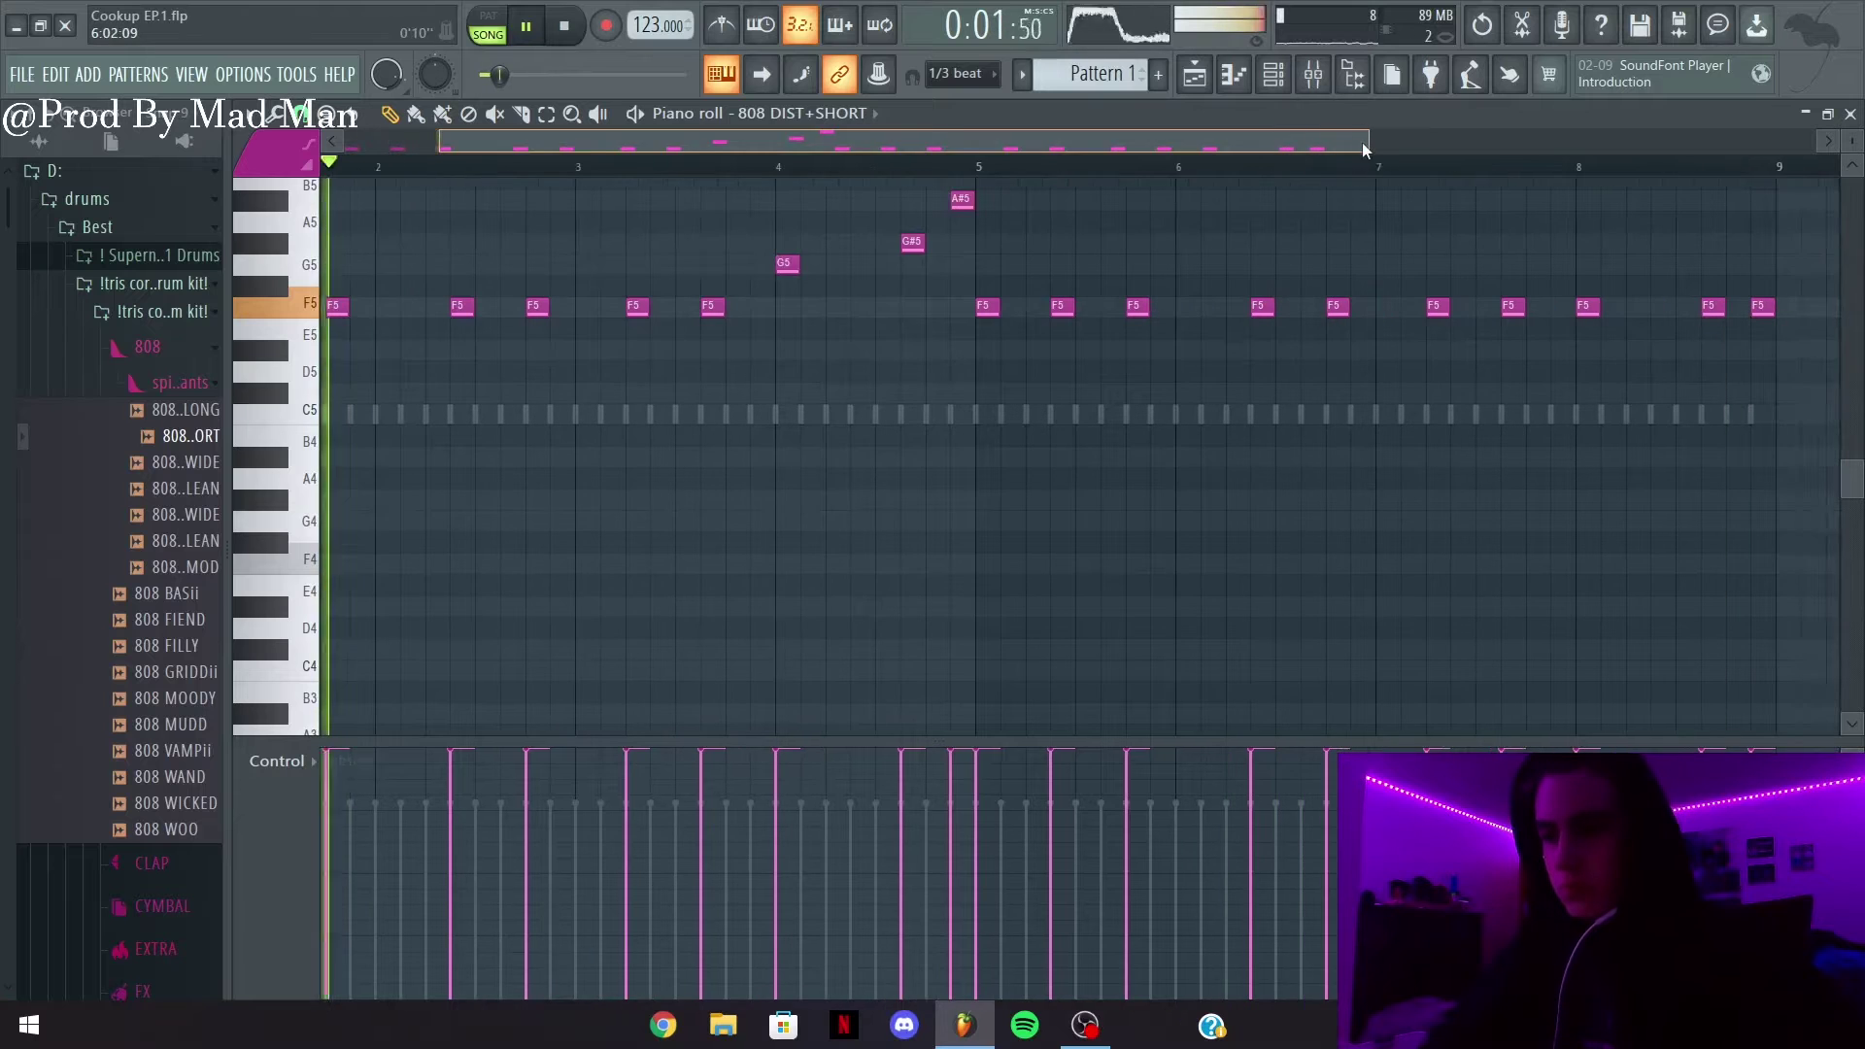
scroll(541, 579, "down", 2)
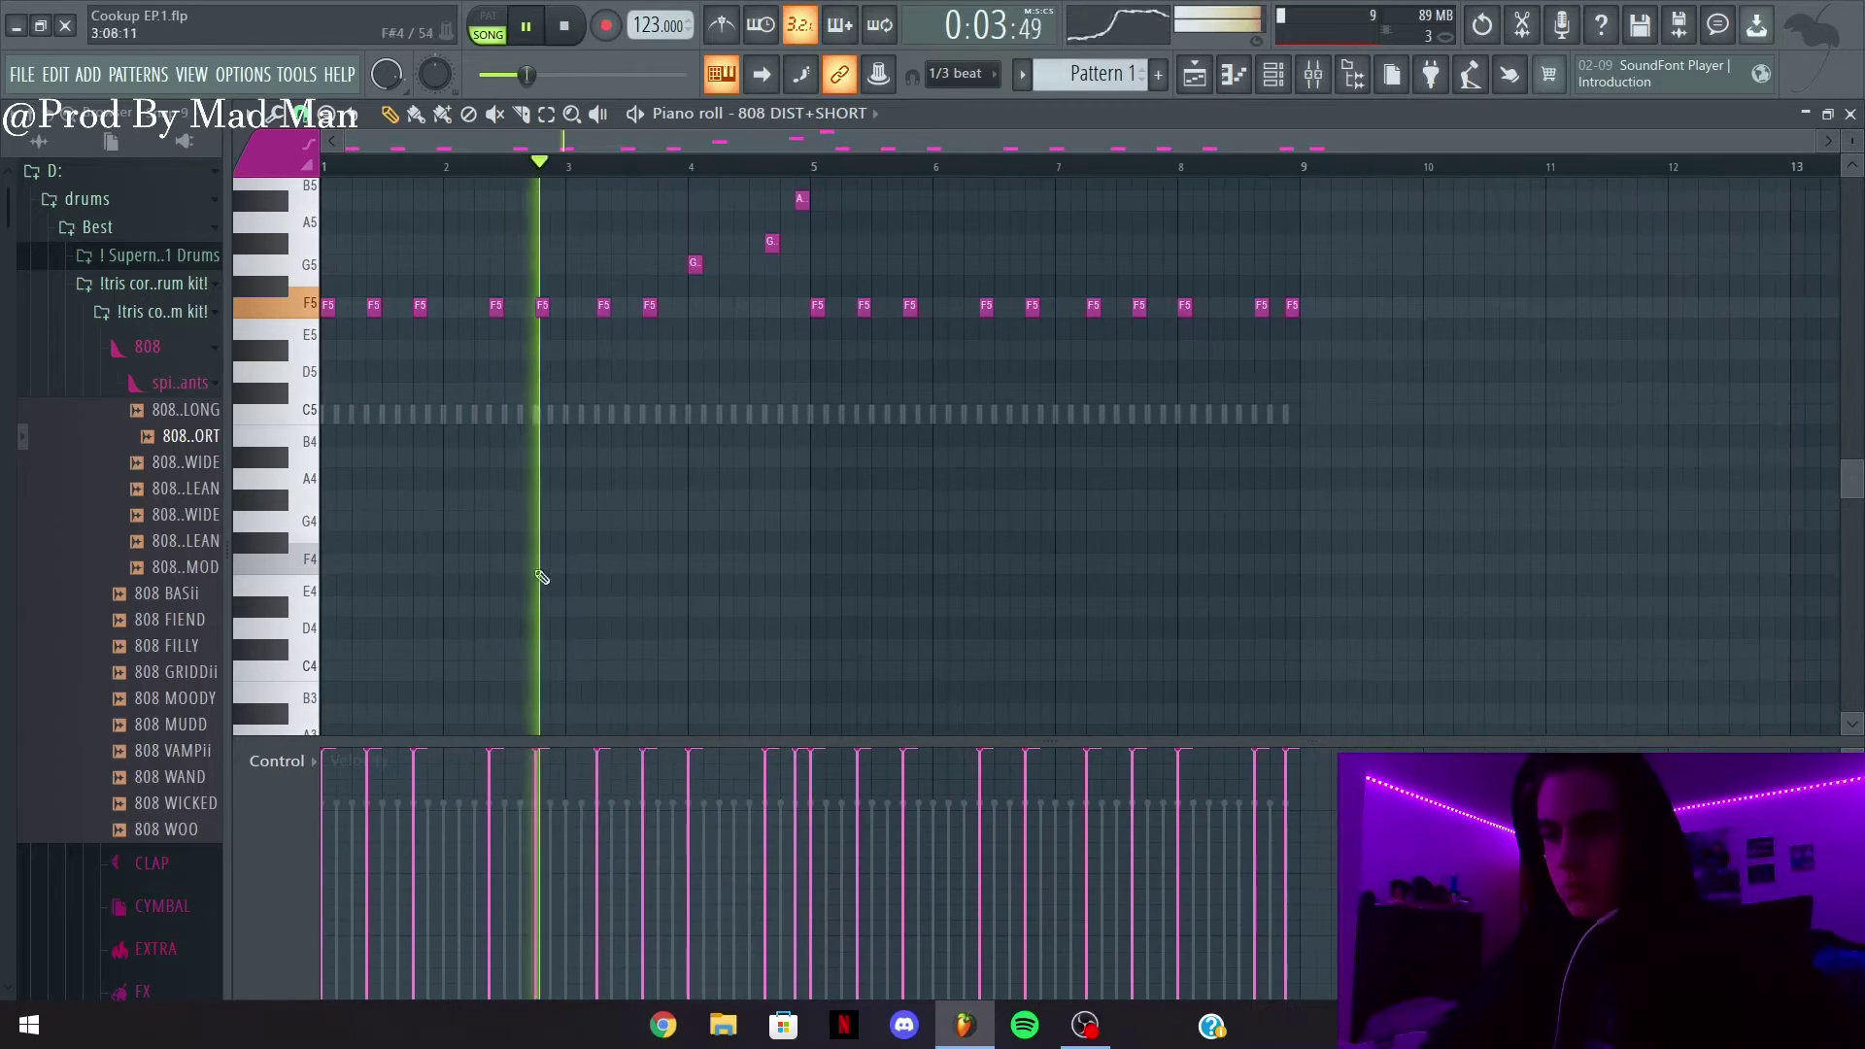
scroll(523, 587, "up", 1)
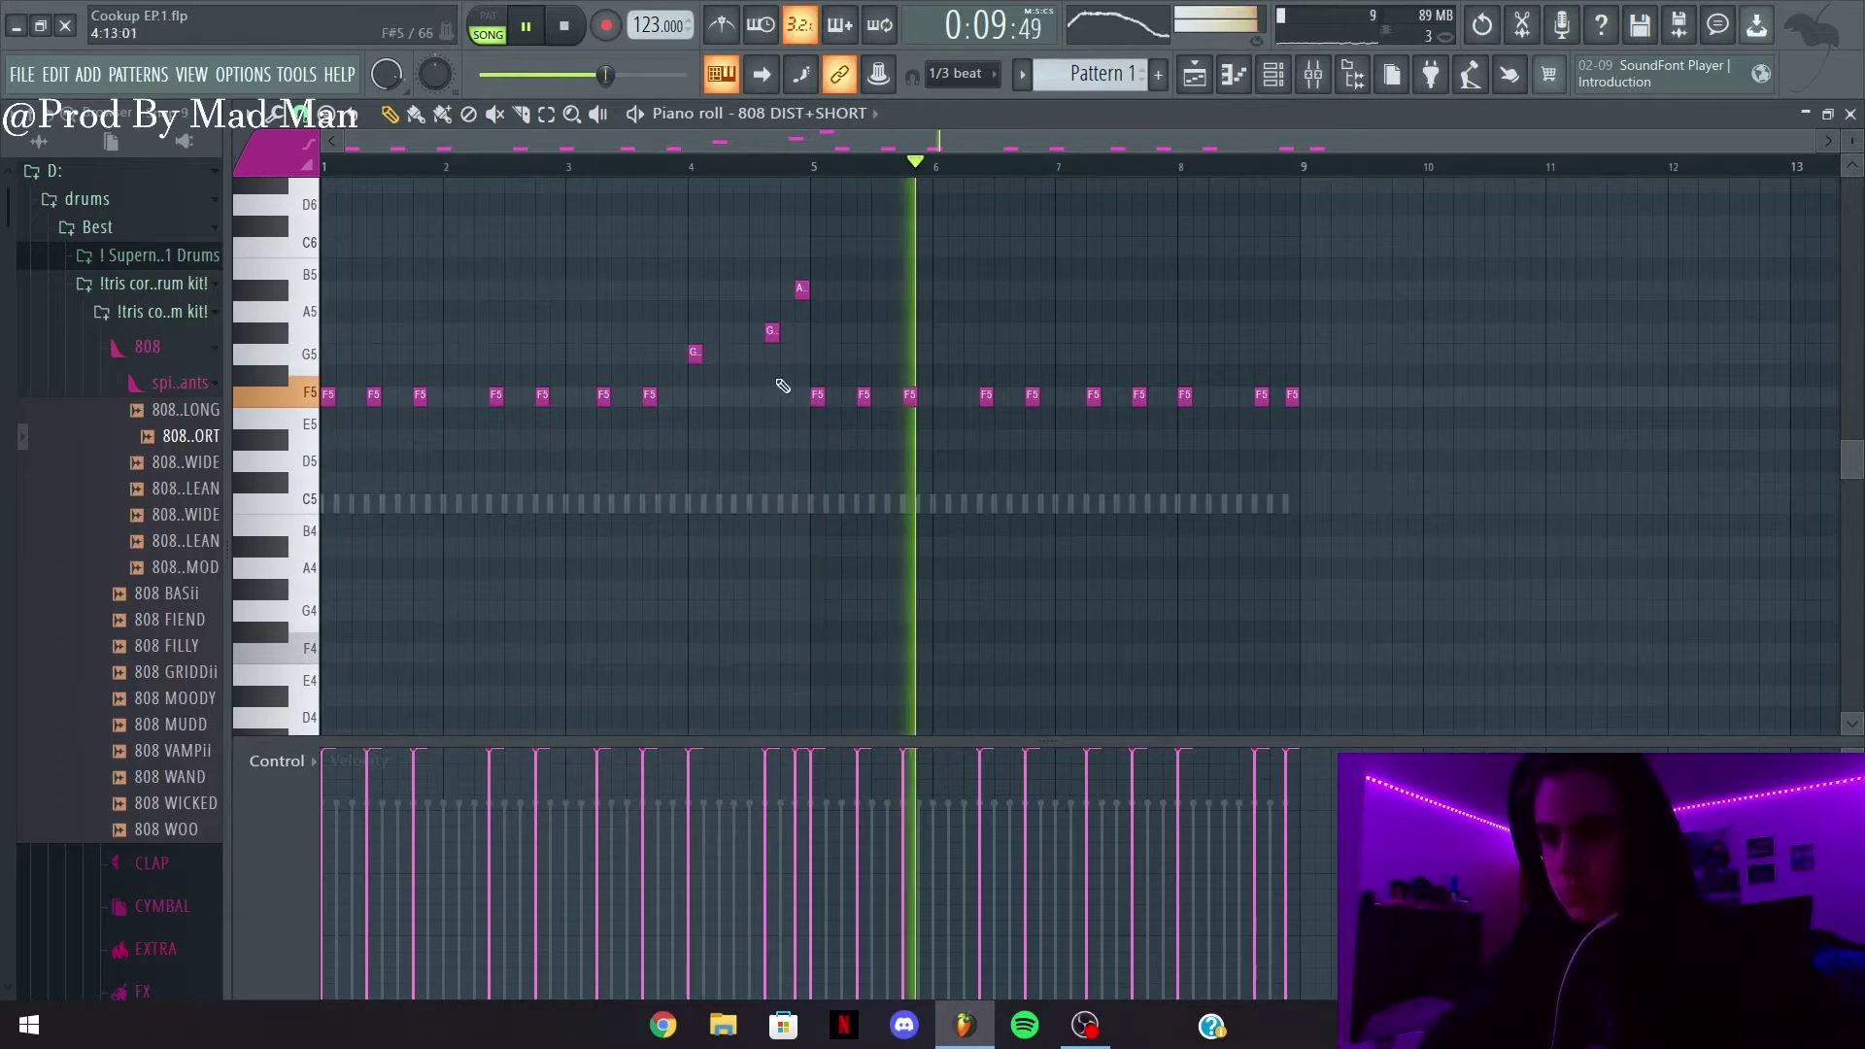
left_click_drag(771, 332, 795, 239)
left_click(641, 161)
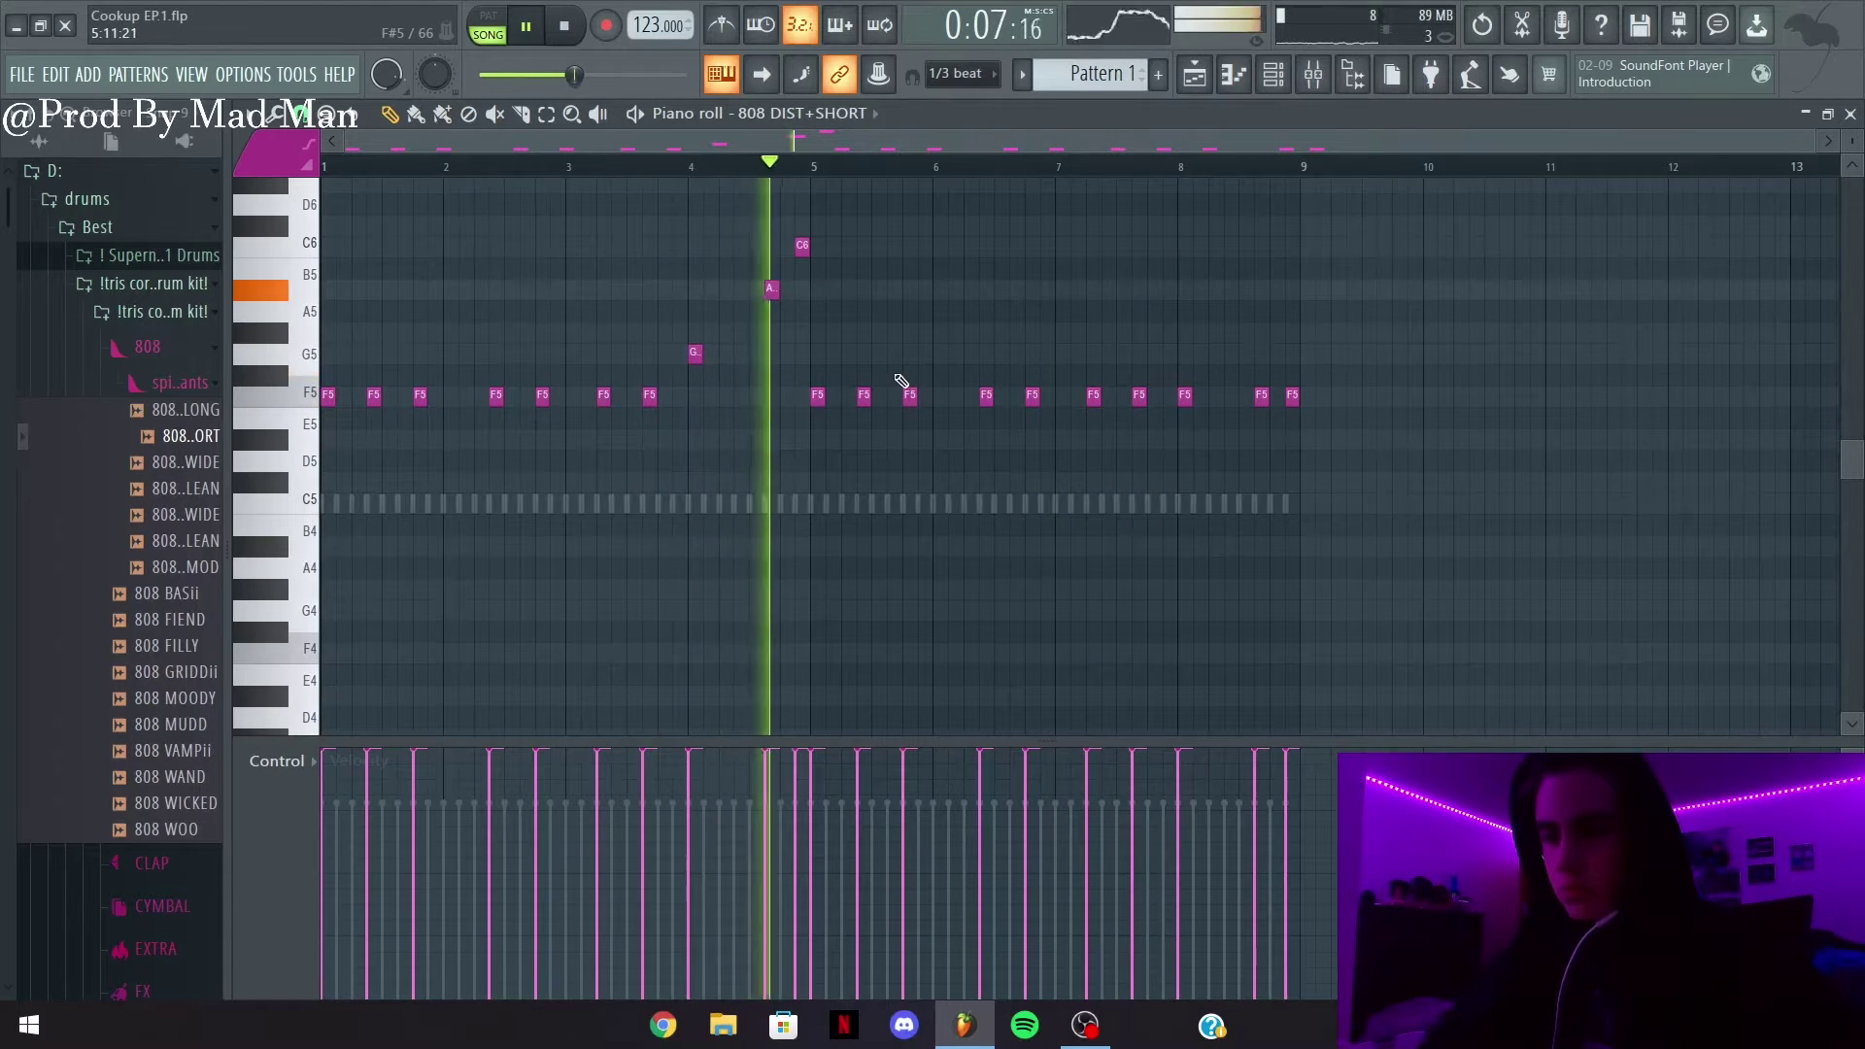
left_click_drag(694, 347, 693, 325)
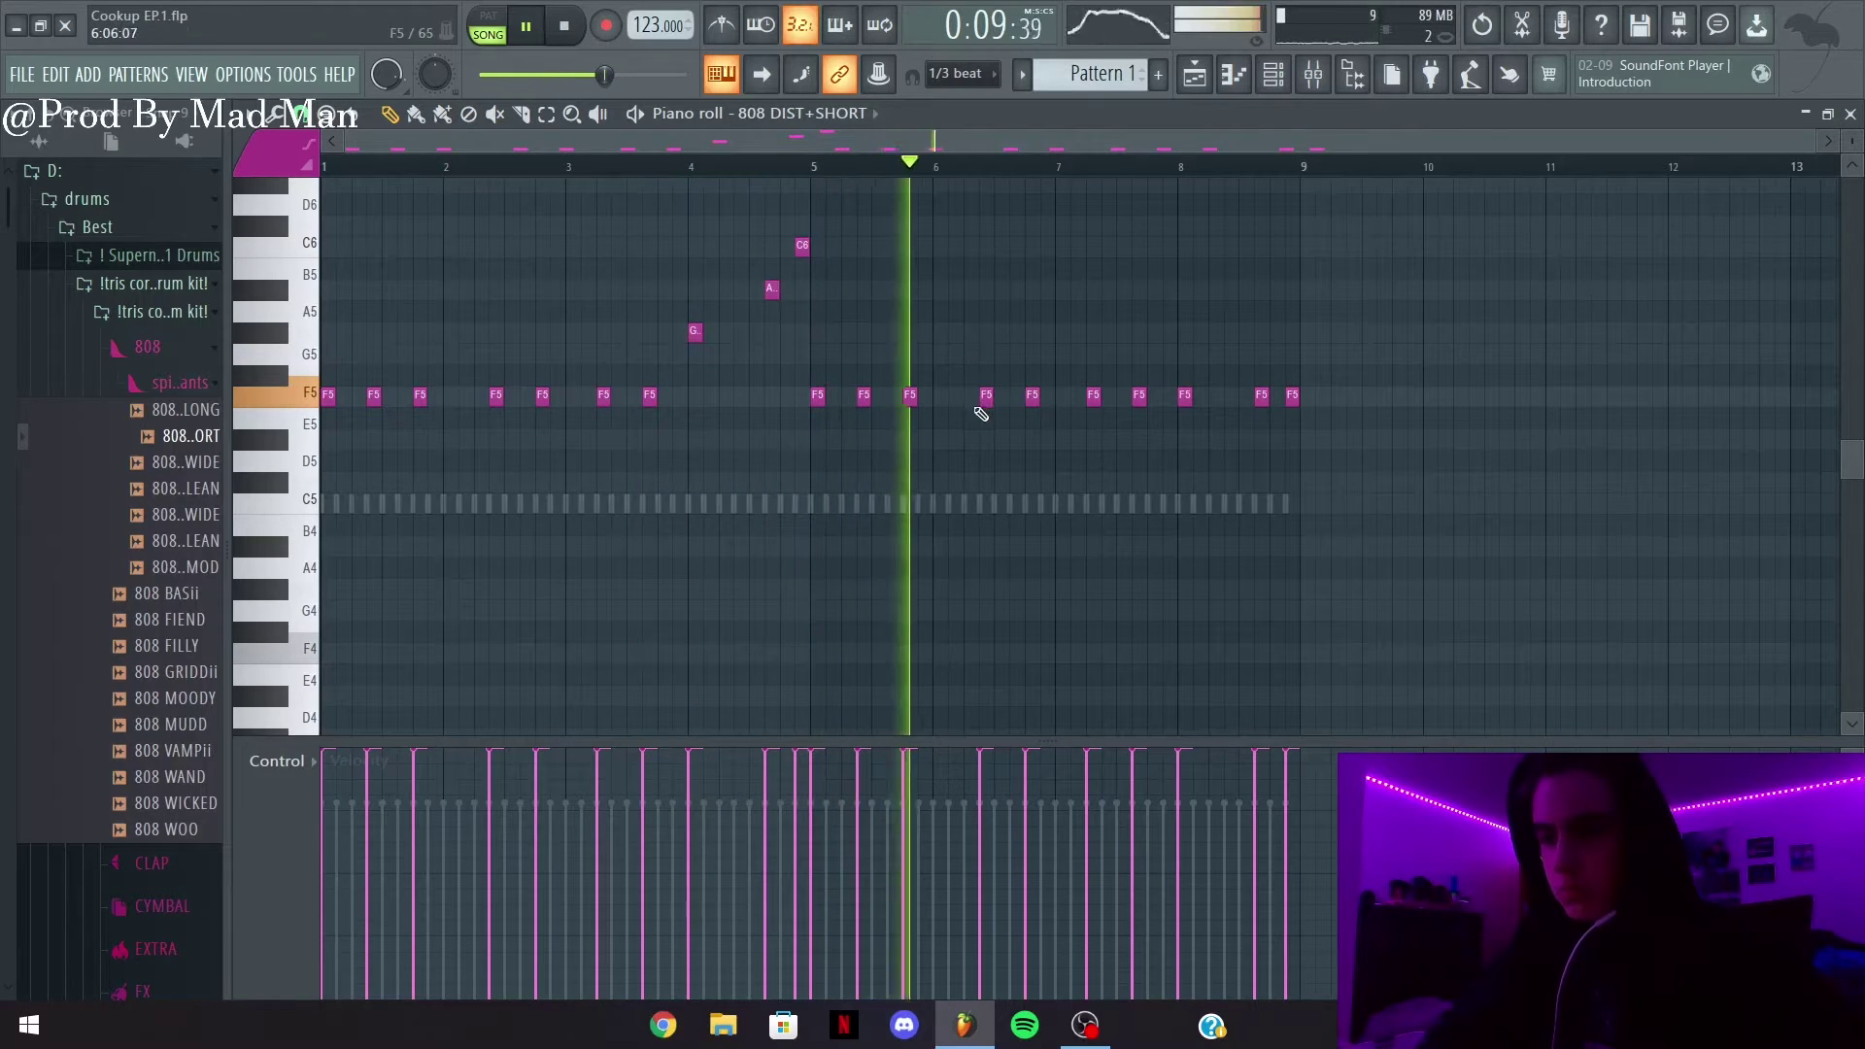
Delete all of the 808's copied F5 notes in bars 5 to 8
right_click(1290, 398)
right_click(1261, 398)
right_click(1185, 397)
right_click(1139, 397)
right_click(1094, 397)
right_click(911, 398)
right_click(864, 397)
right_click(818, 397)
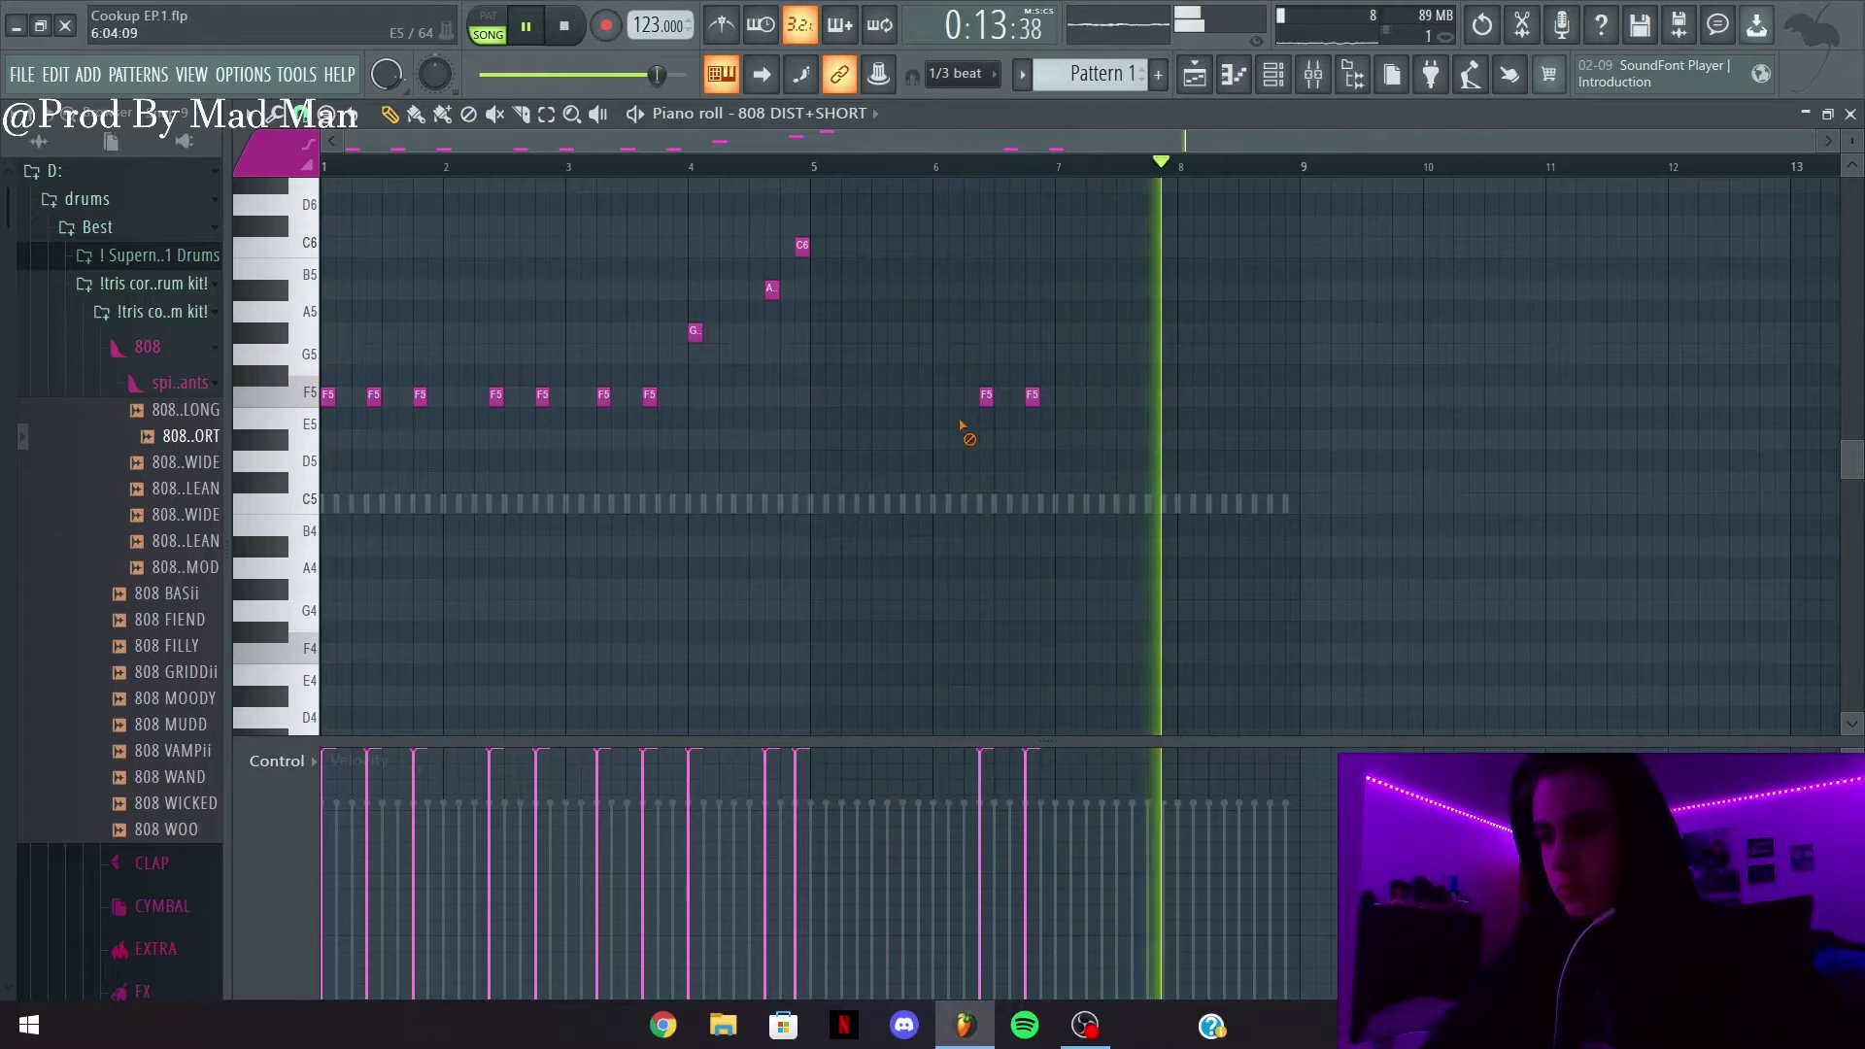
right_click(986, 397)
right_click(1032, 397)
Duplicate the 808's first four bars, with the raised bar 4 notes, into bars 5 to 8 and restart playback
left_click_drag(814, 169, 3, 254)
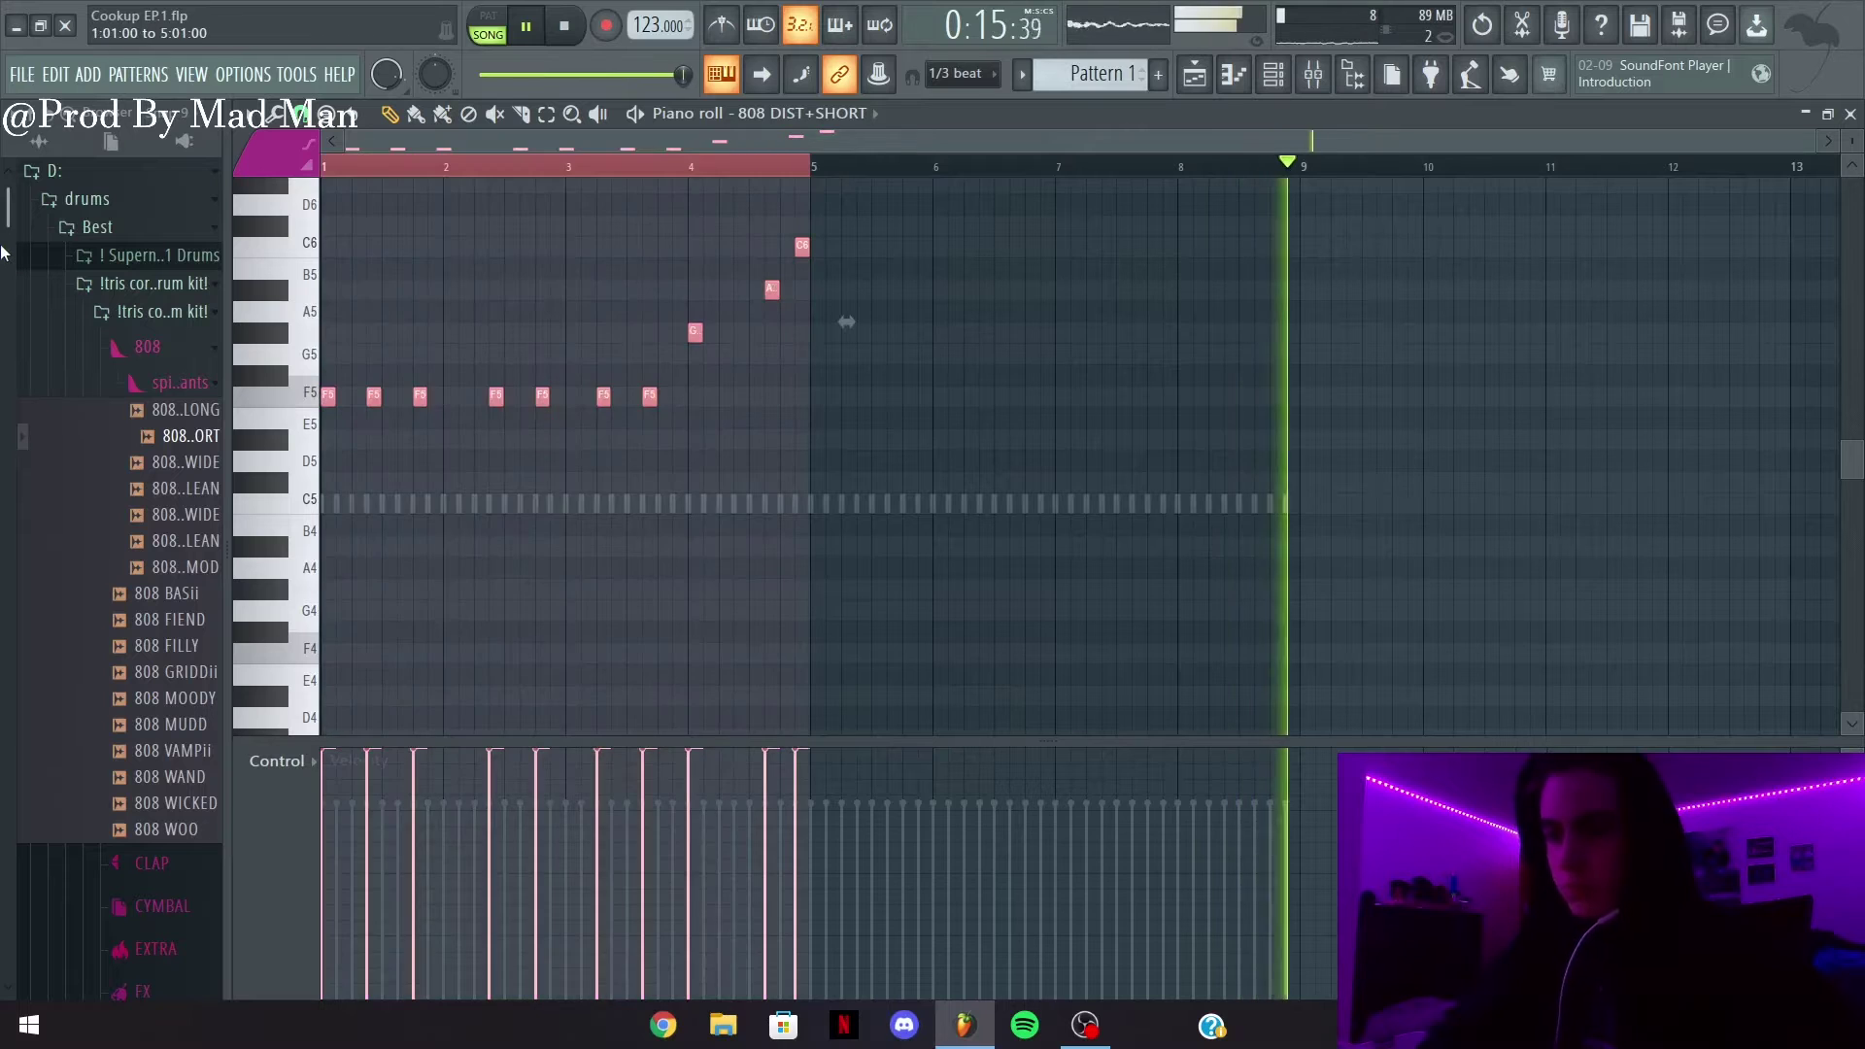
key("ctrl+b")
left_click(861, 167)
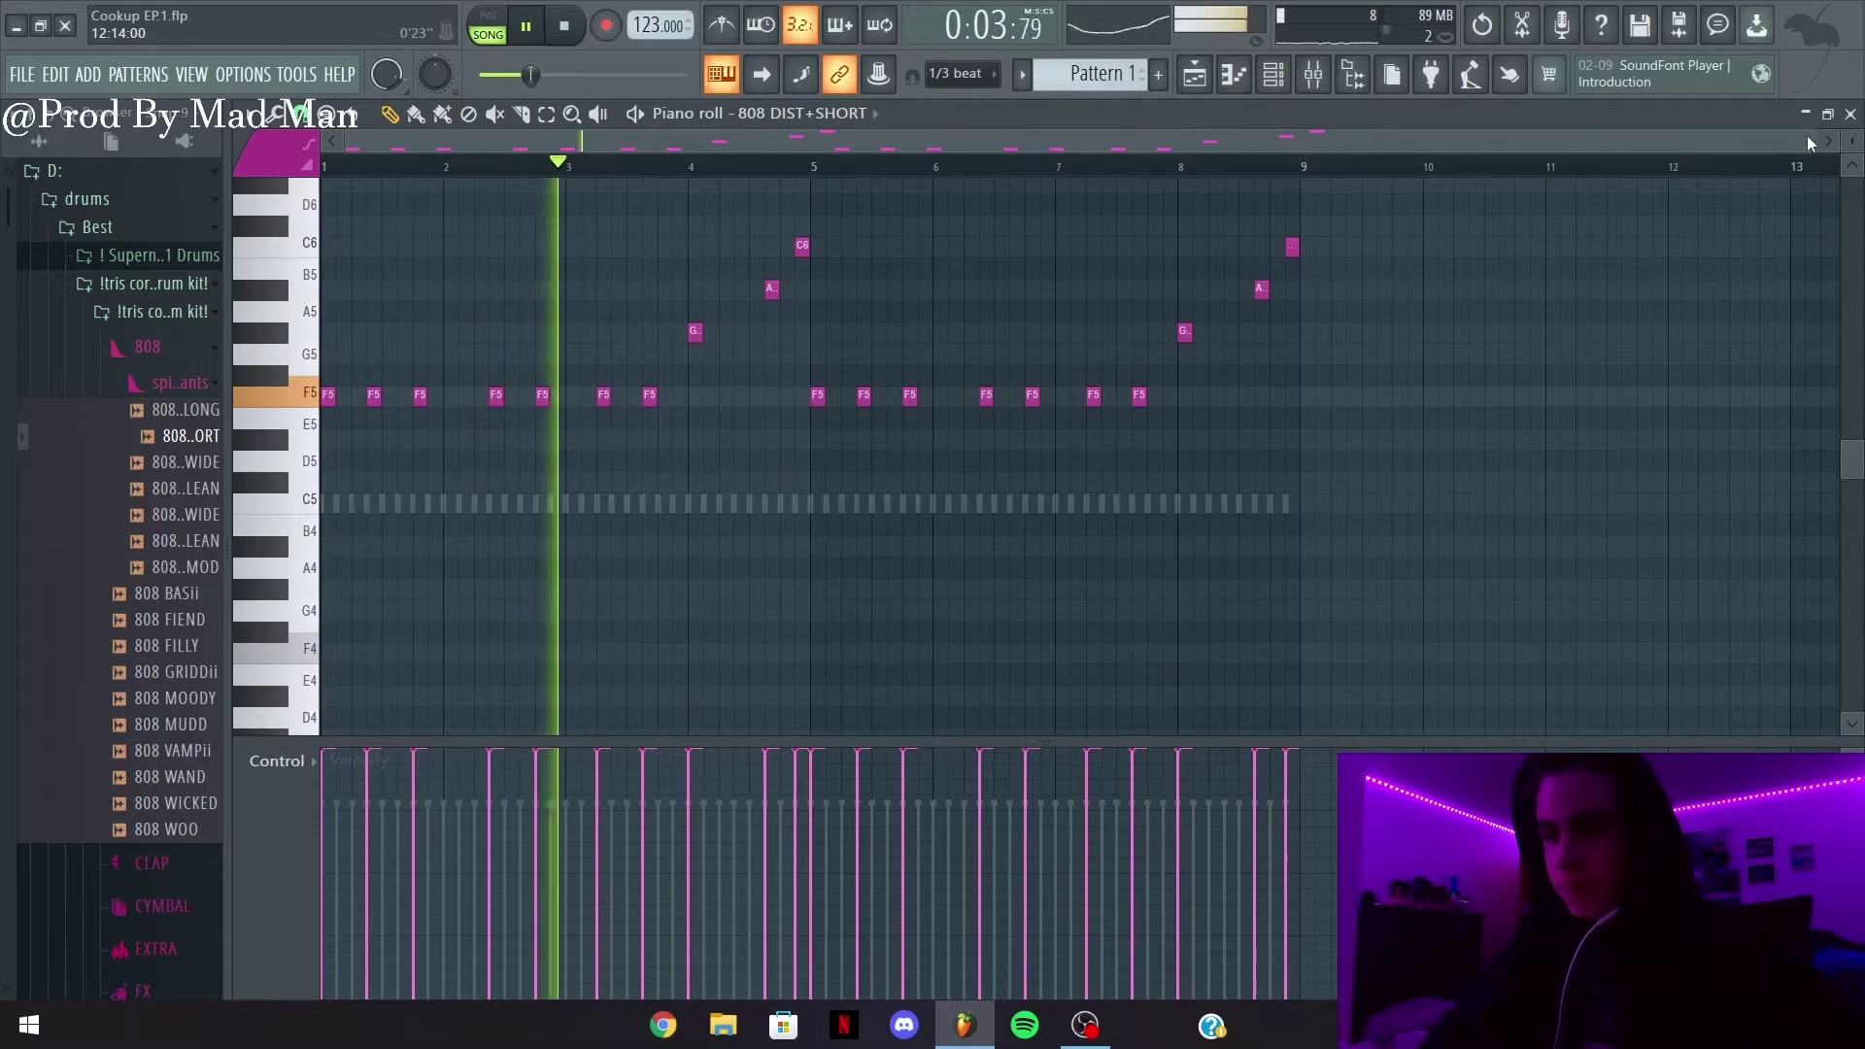
In bar 3, add an F5 note at step 1 and shift the notes at steps 5 and 11 to steps 7 and 13
left_click(570, 395)
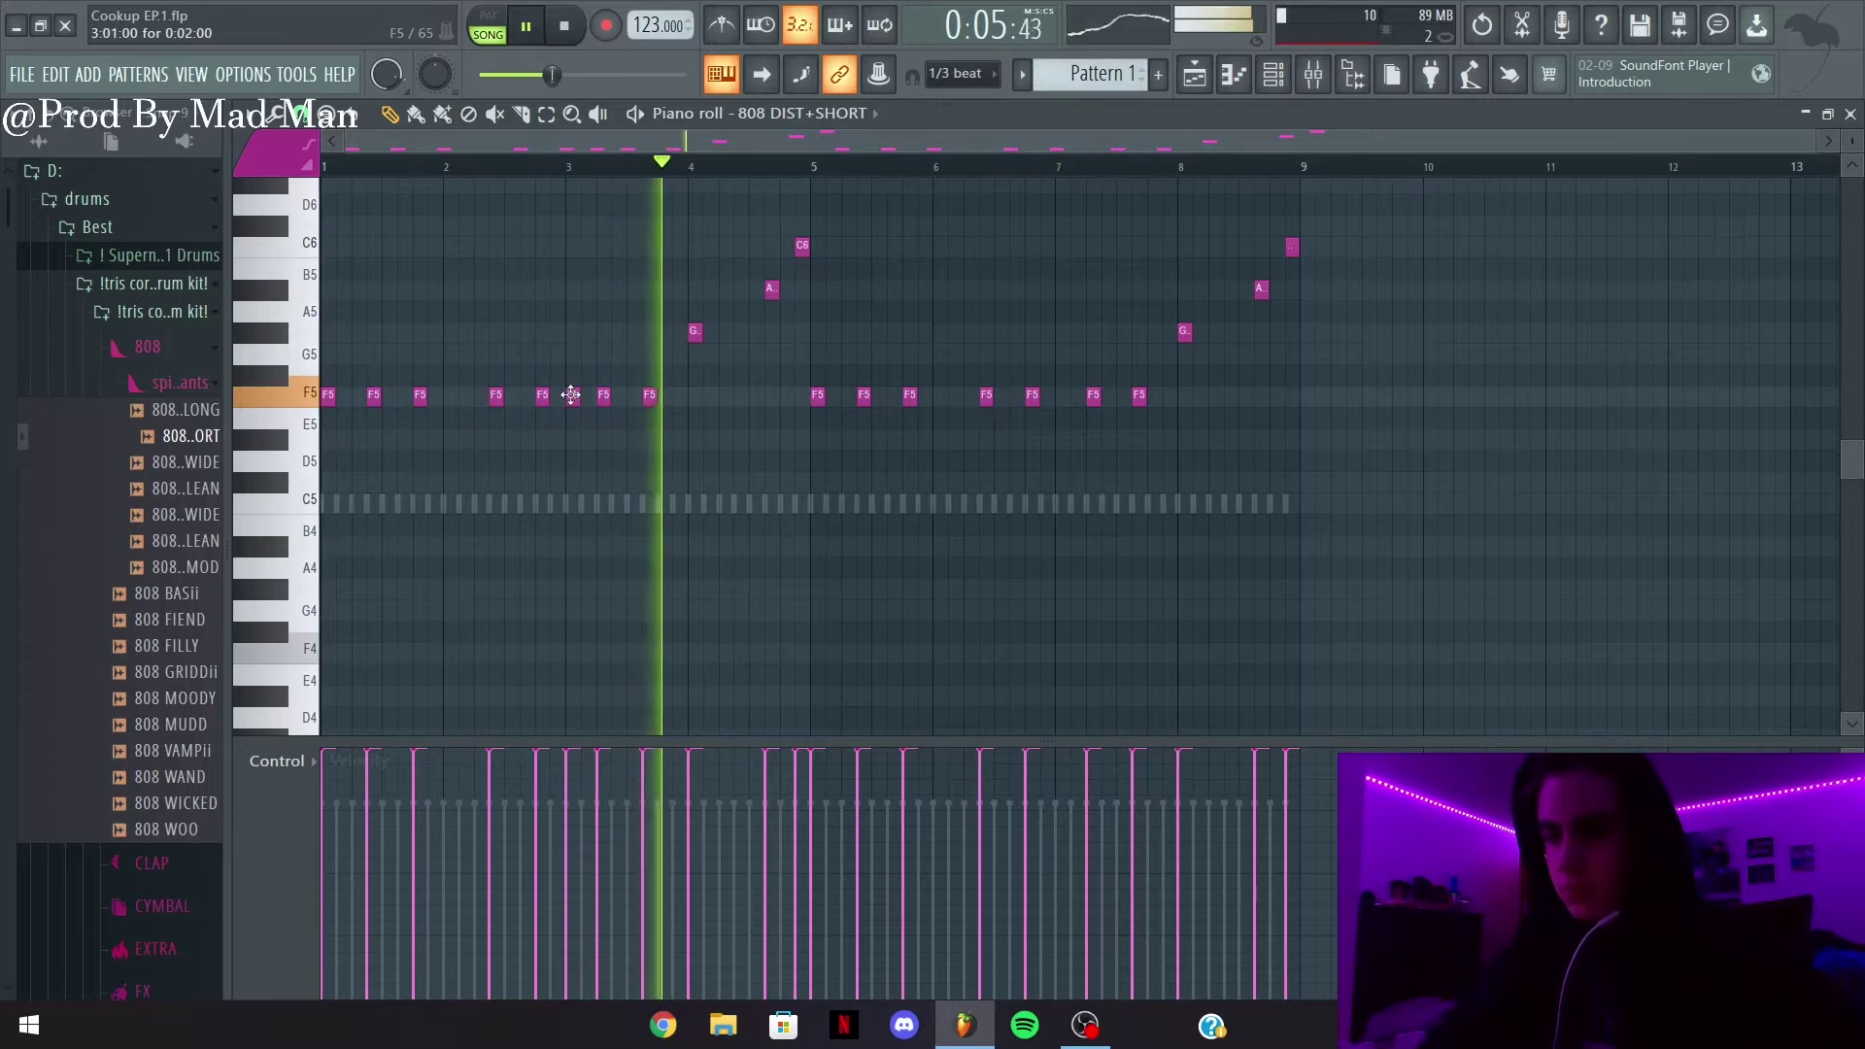
left_click(444, 168)
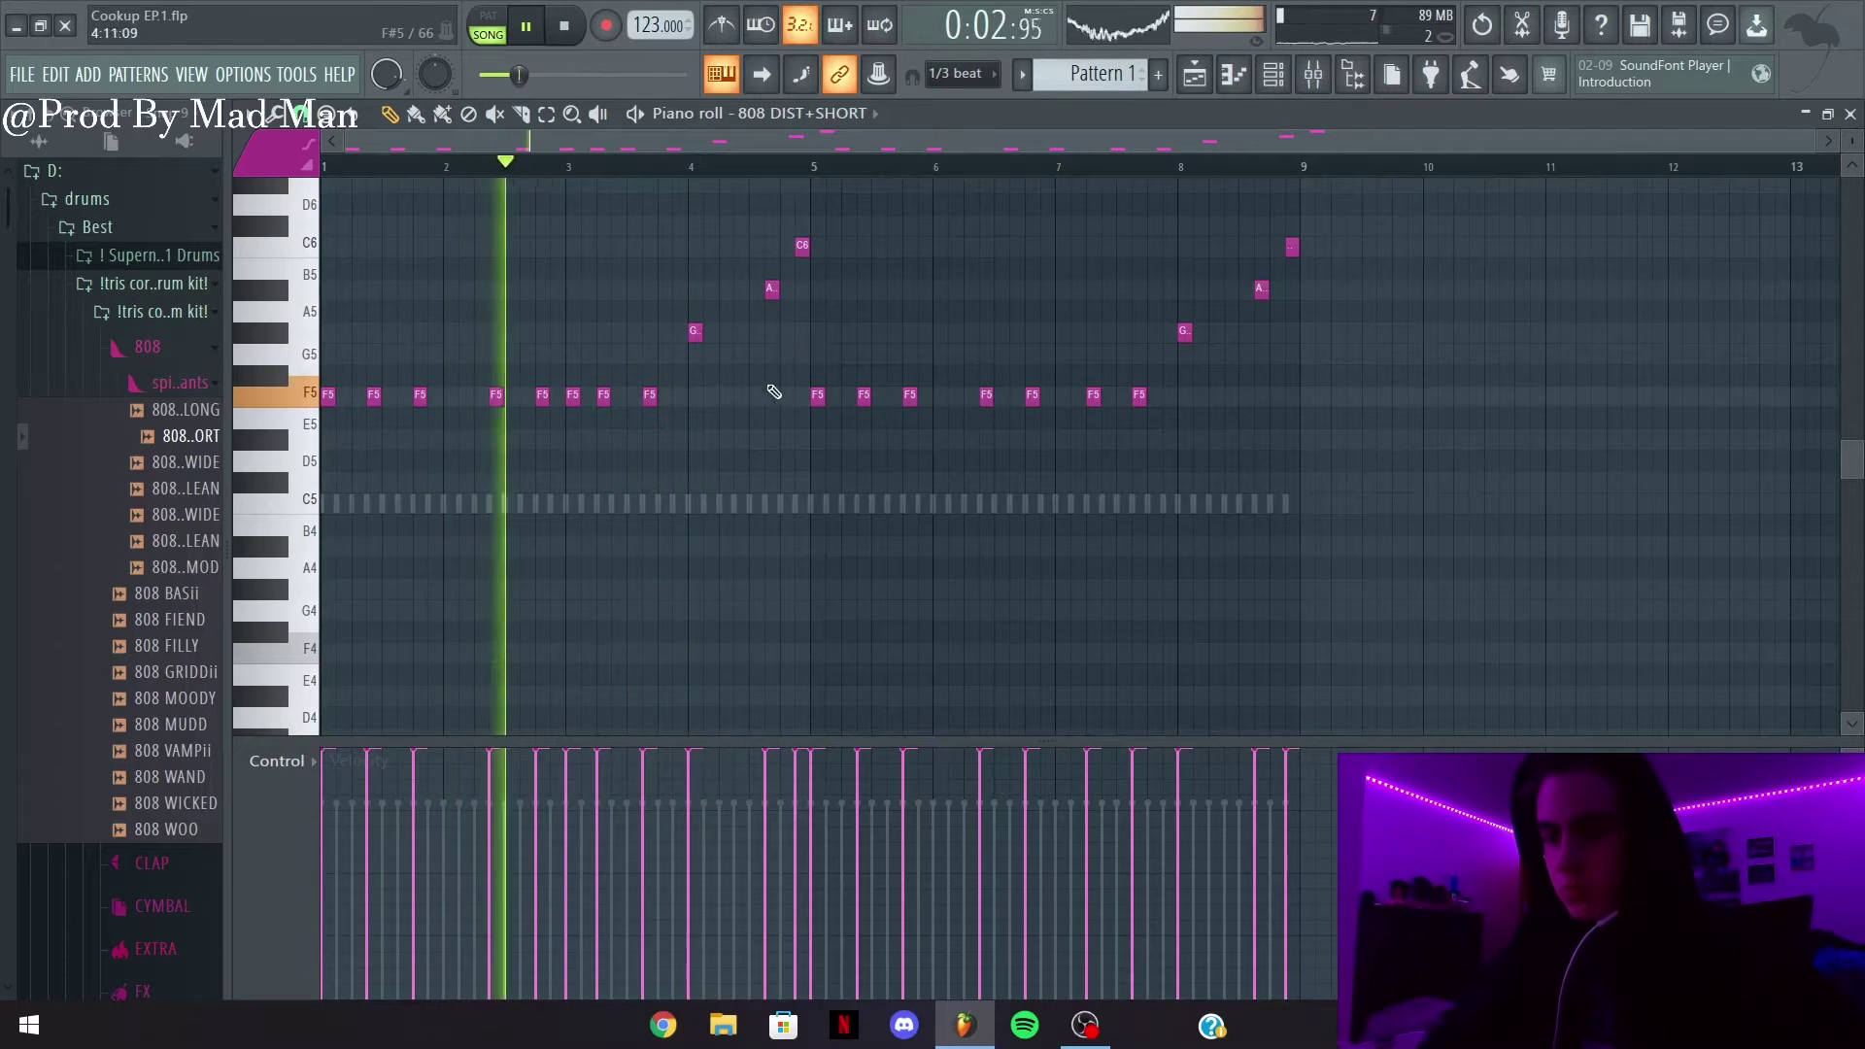
right_click(607, 398)
left_click(613, 397)
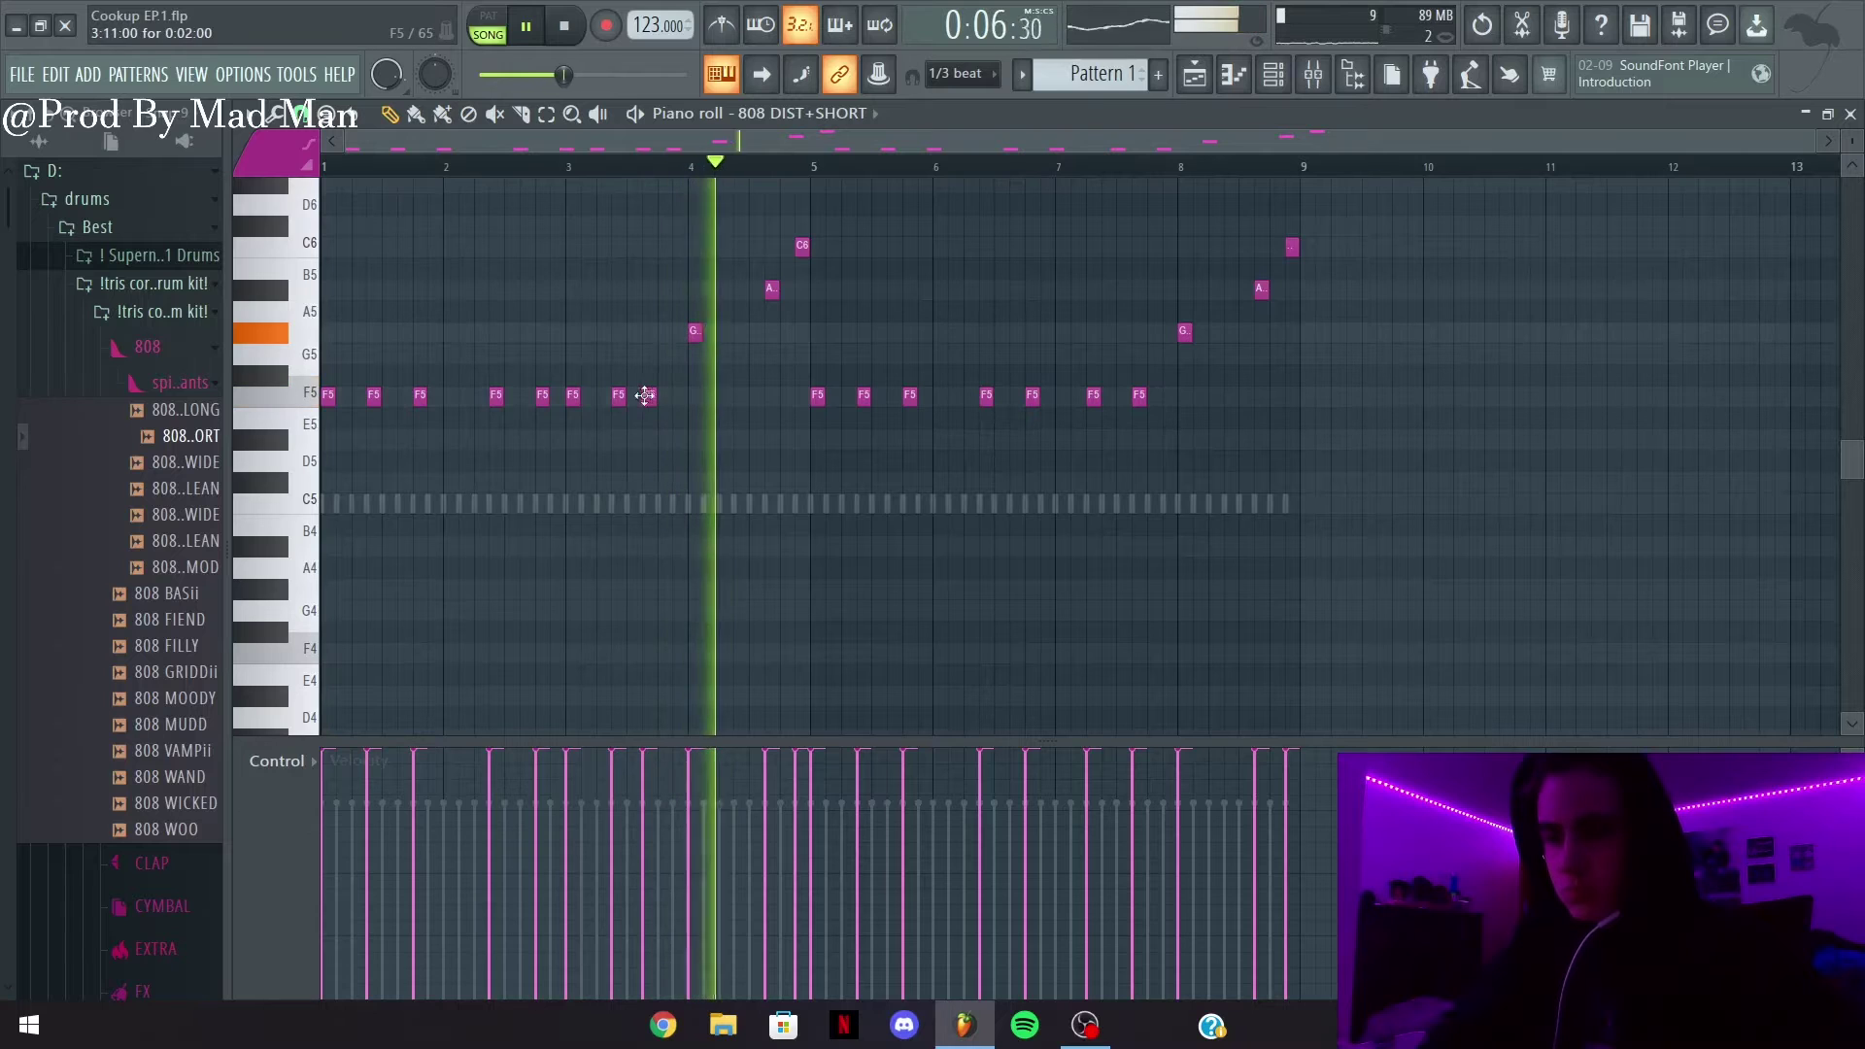
left_click_drag(650, 395, 663, 396)
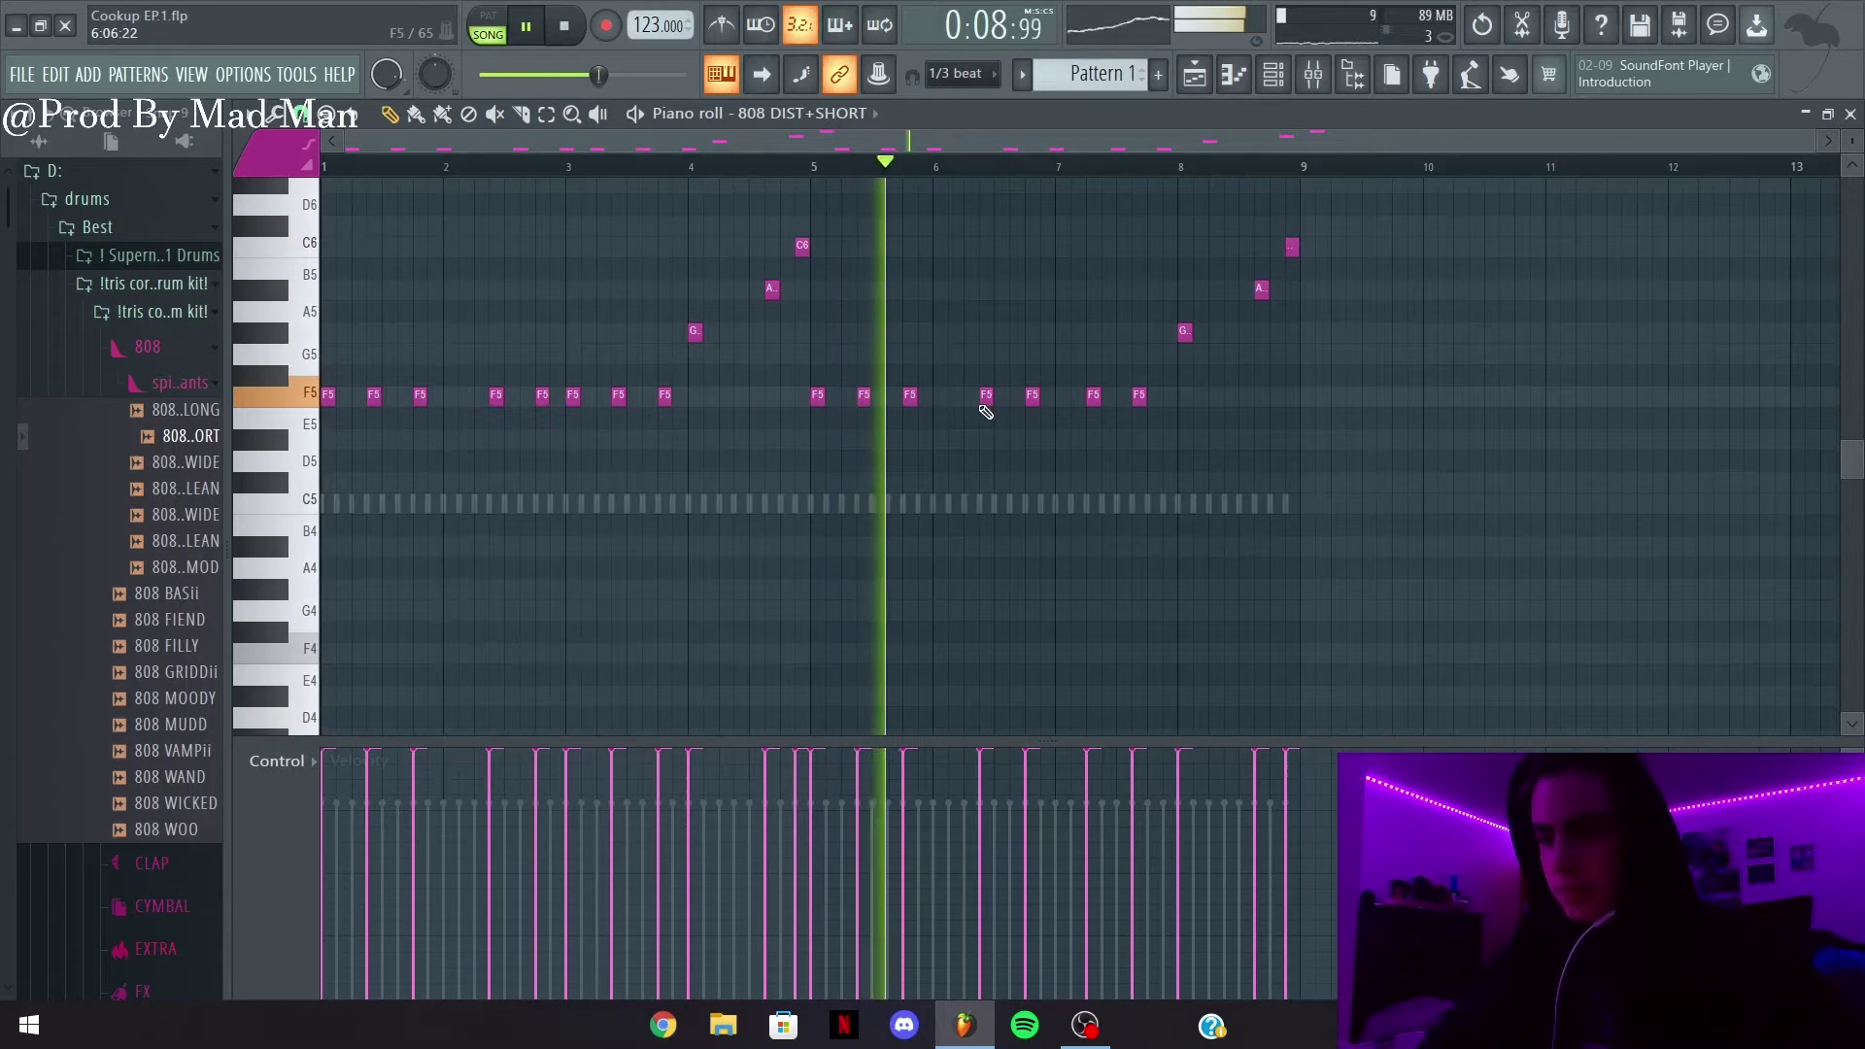
Try an extra F5 note at step 15 of bar 6, remove it, and add an A#5 note at step 13 of bar 8
left_click(1045, 396)
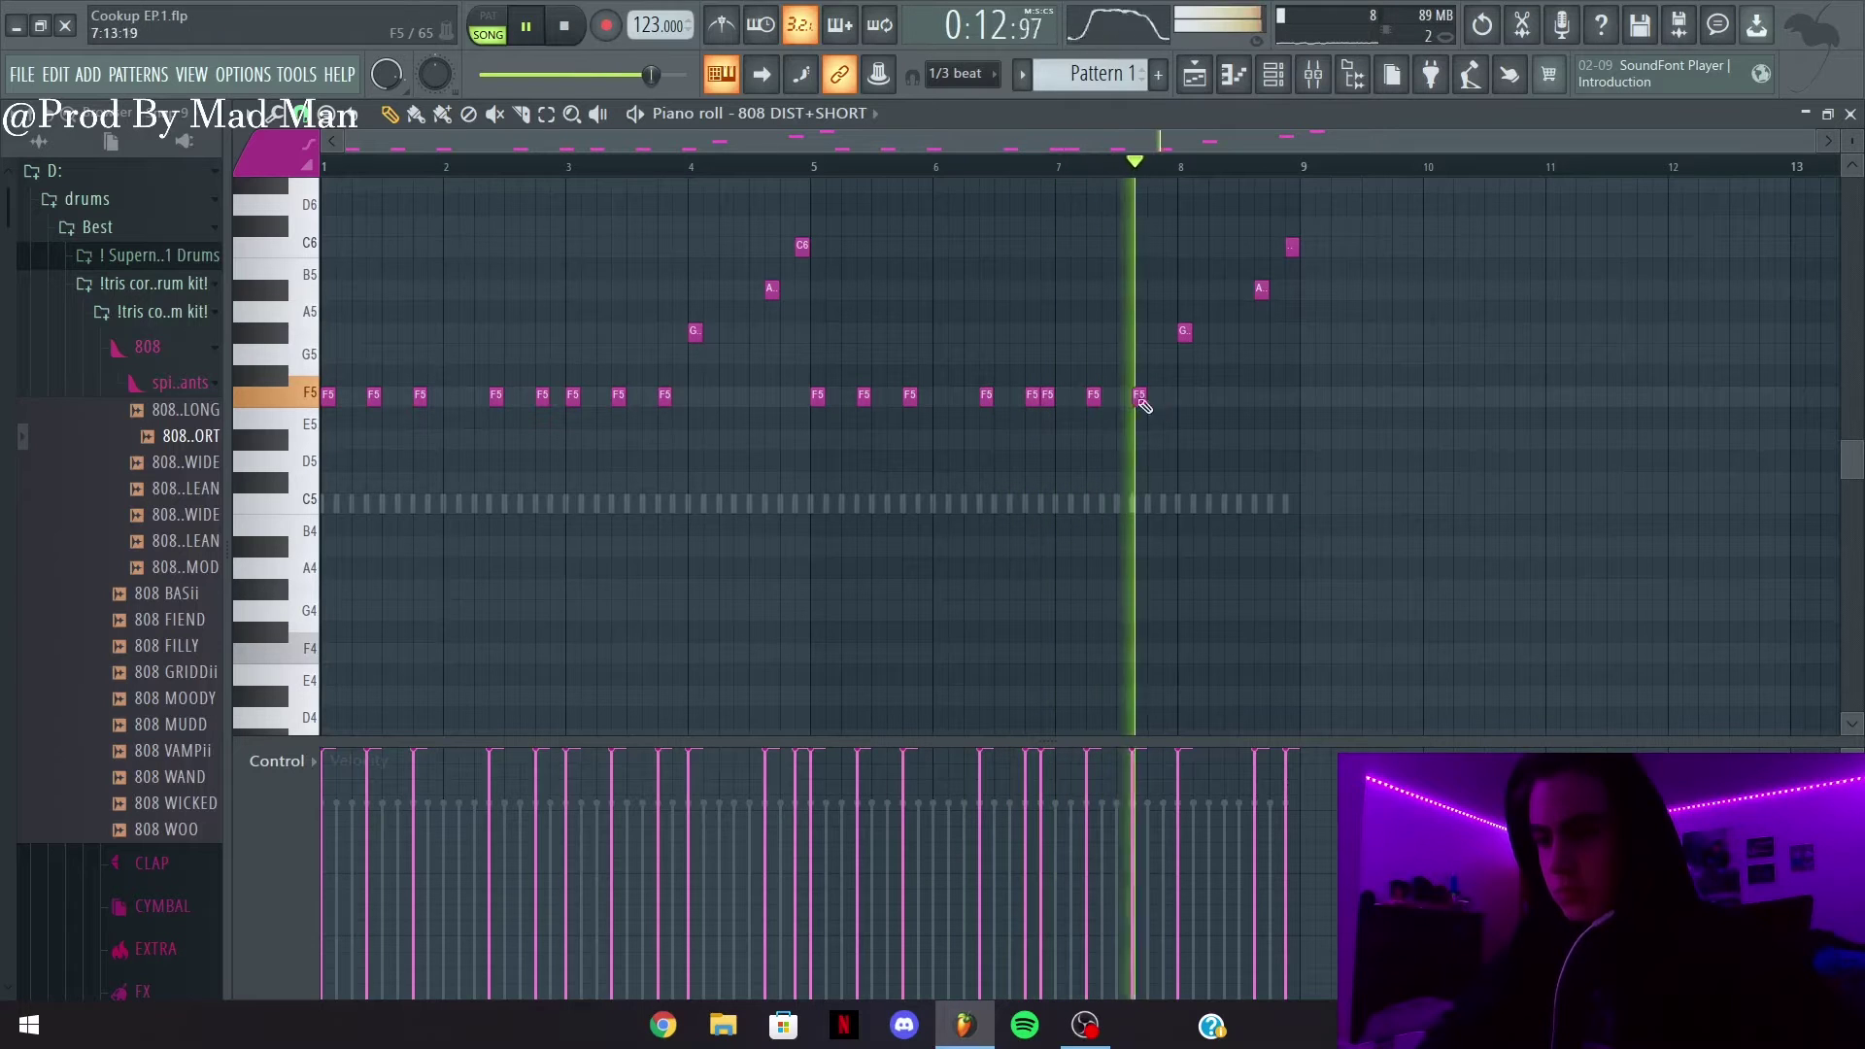
right_click(1050, 398)
left_click(1276, 290)
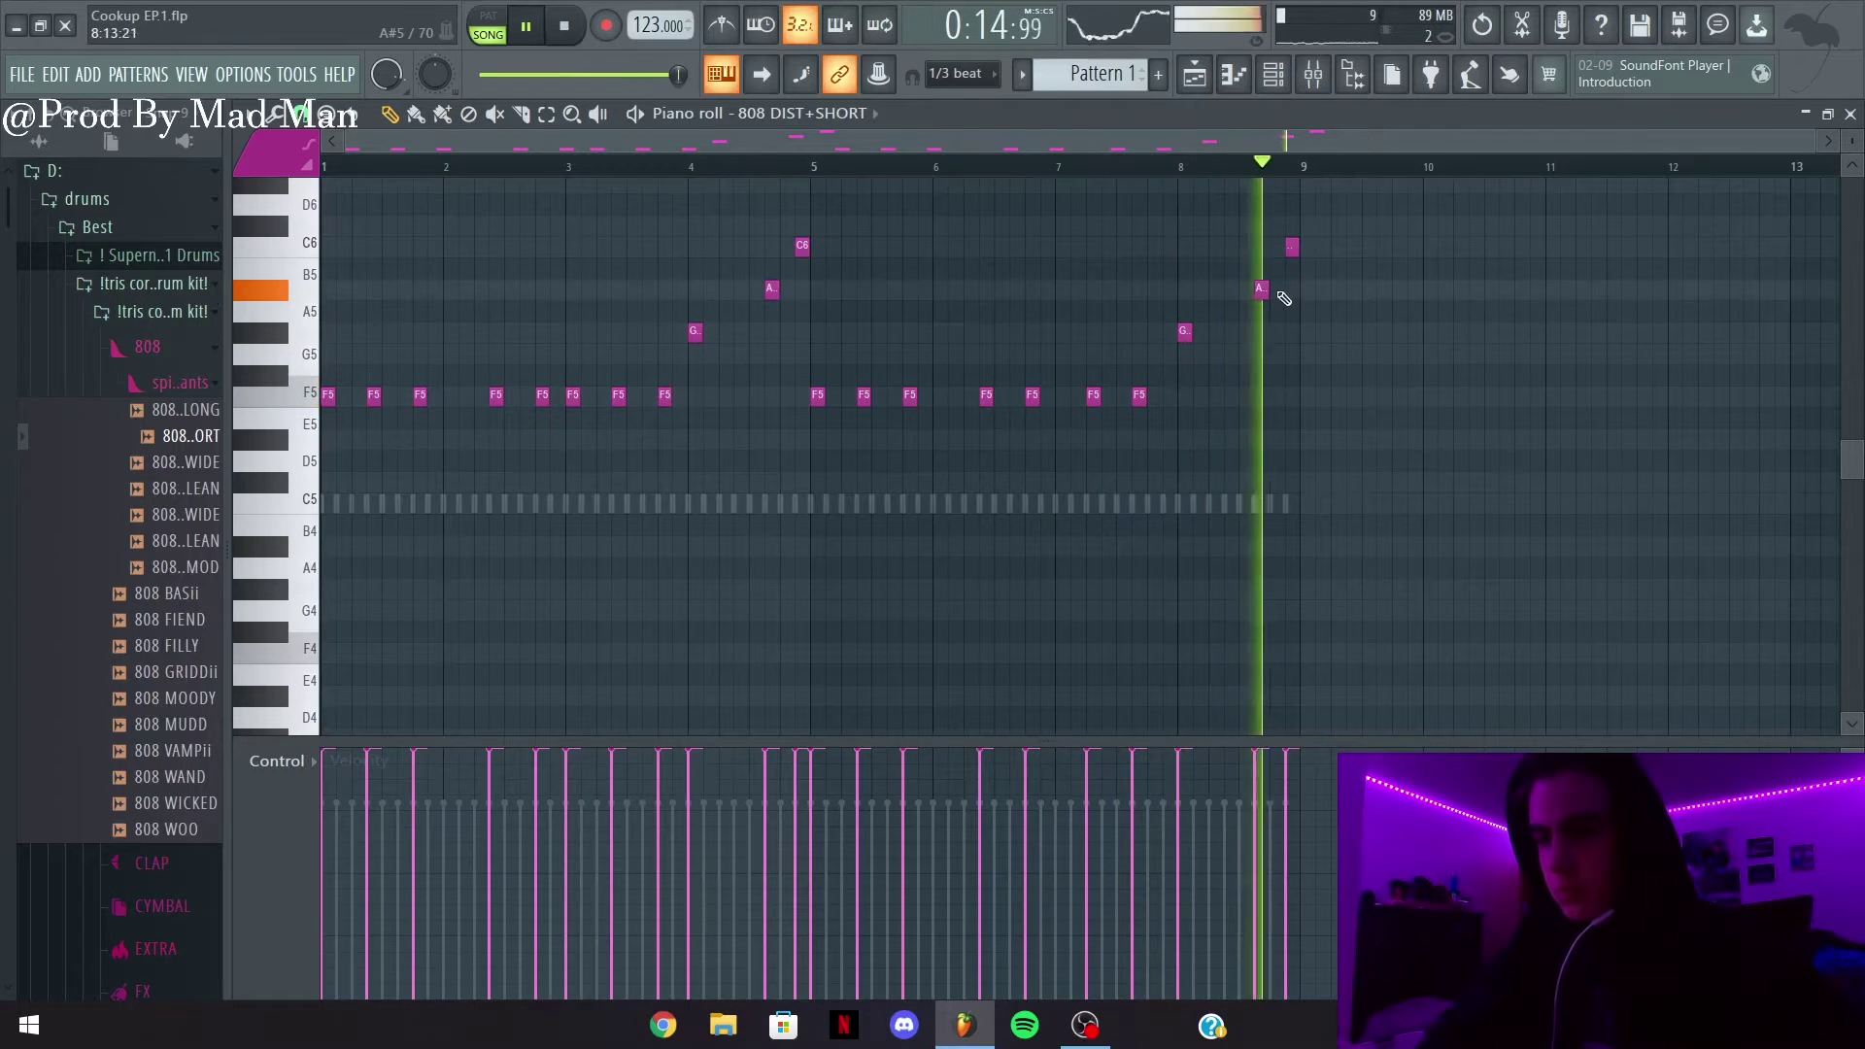
left_click(1207, 170)
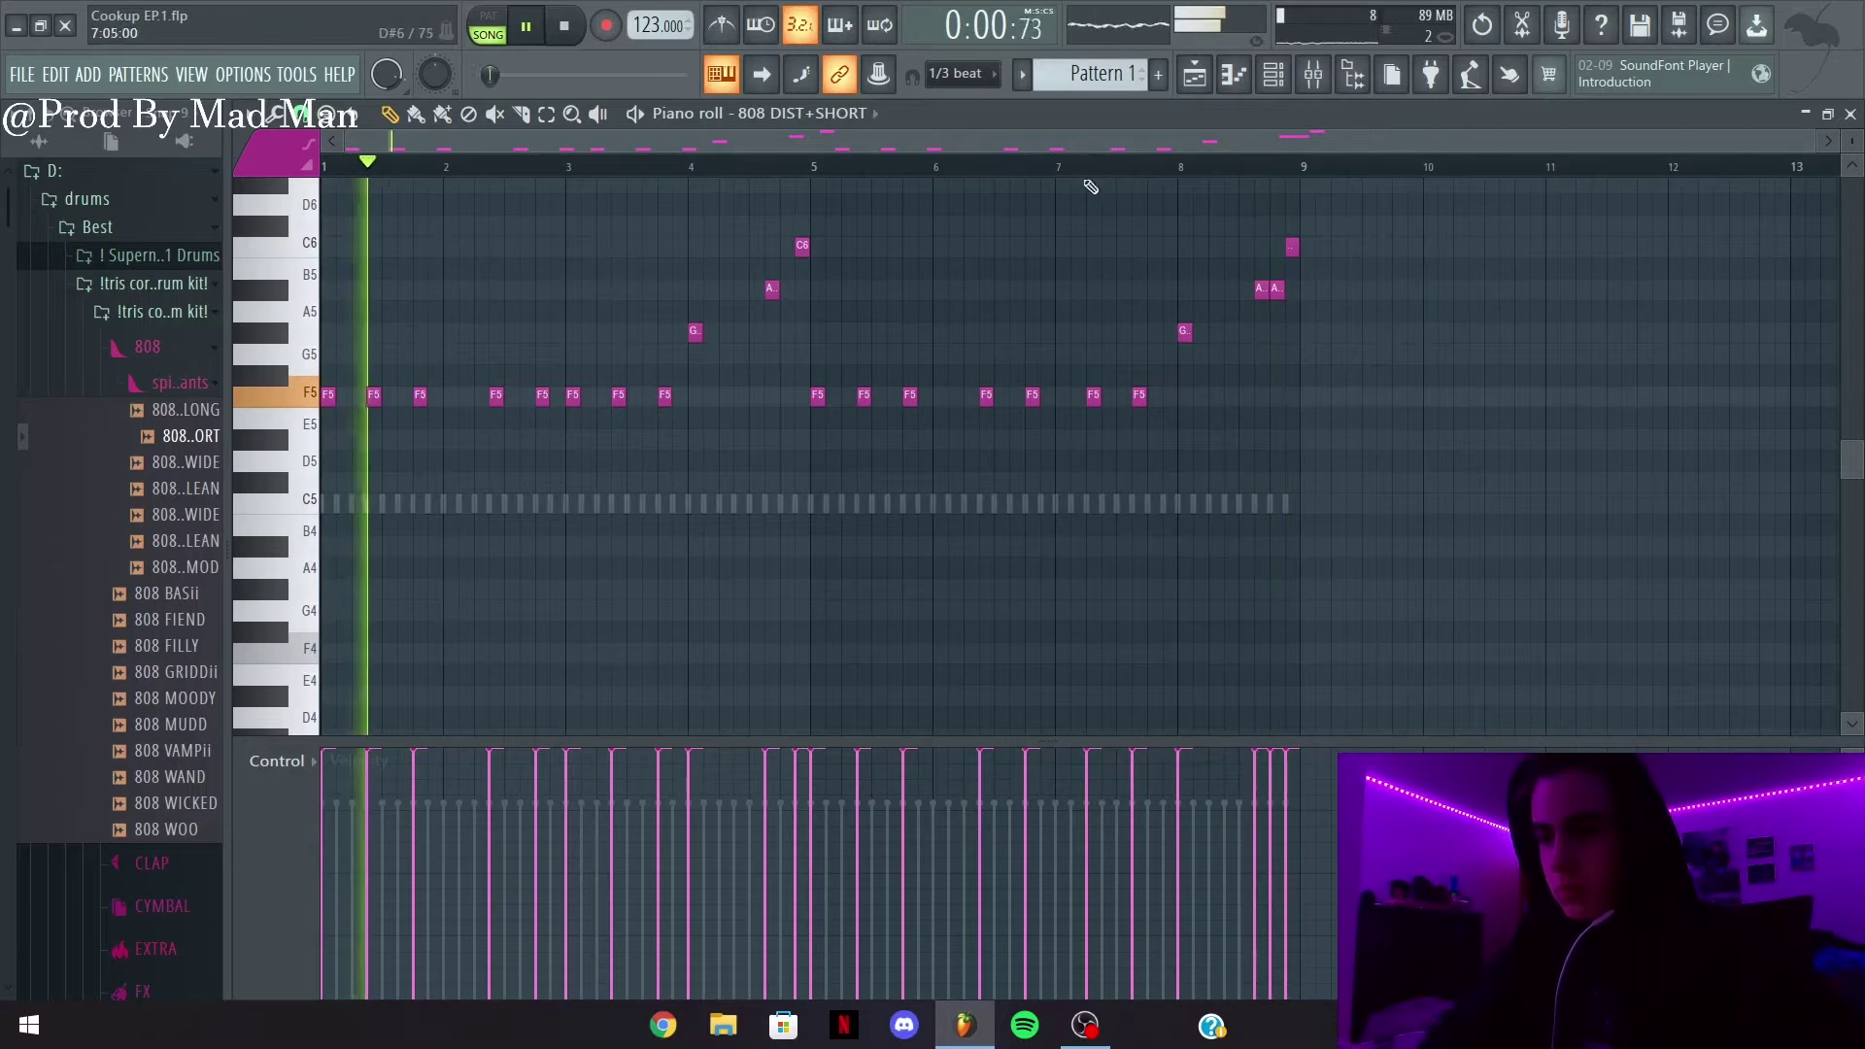
Open the HAT GIDDii channel's piano roll, delete all of its notes and change the snap-to-grid setting
left_click(1852, 113)
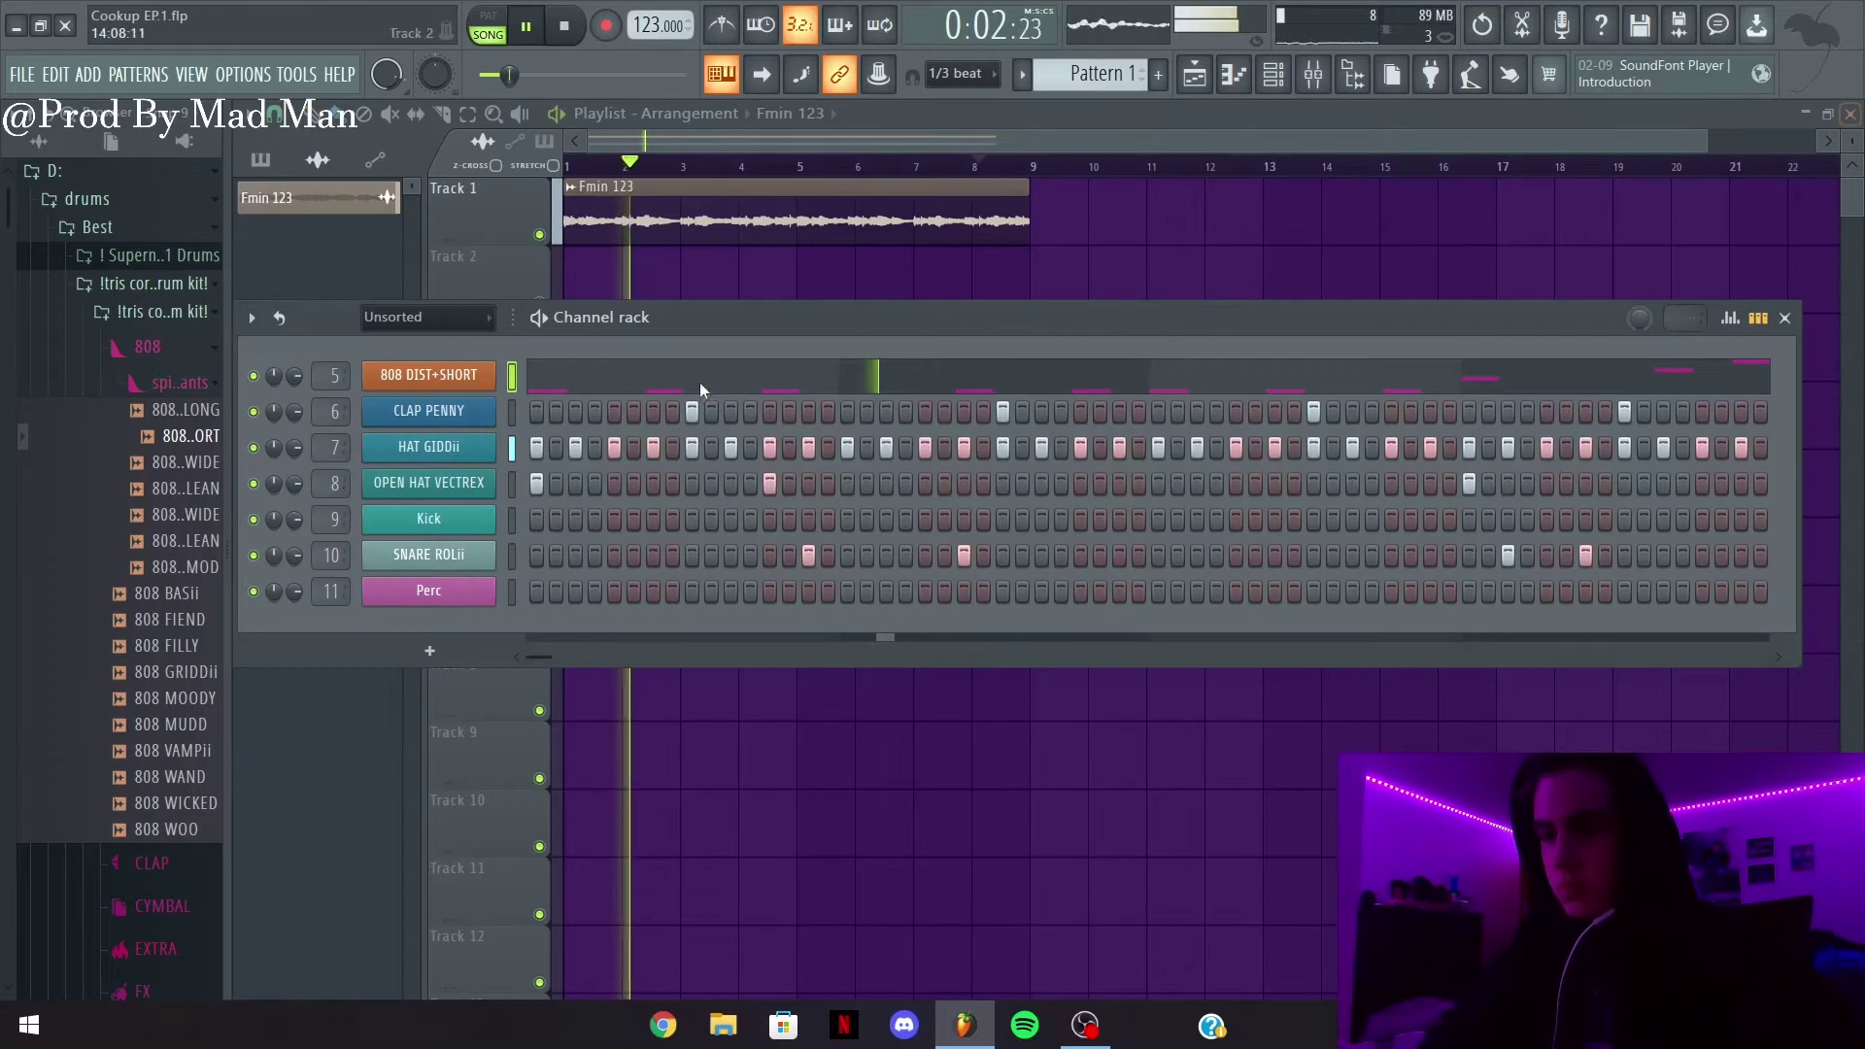
right_click(469, 447)
left_click(568, 447)
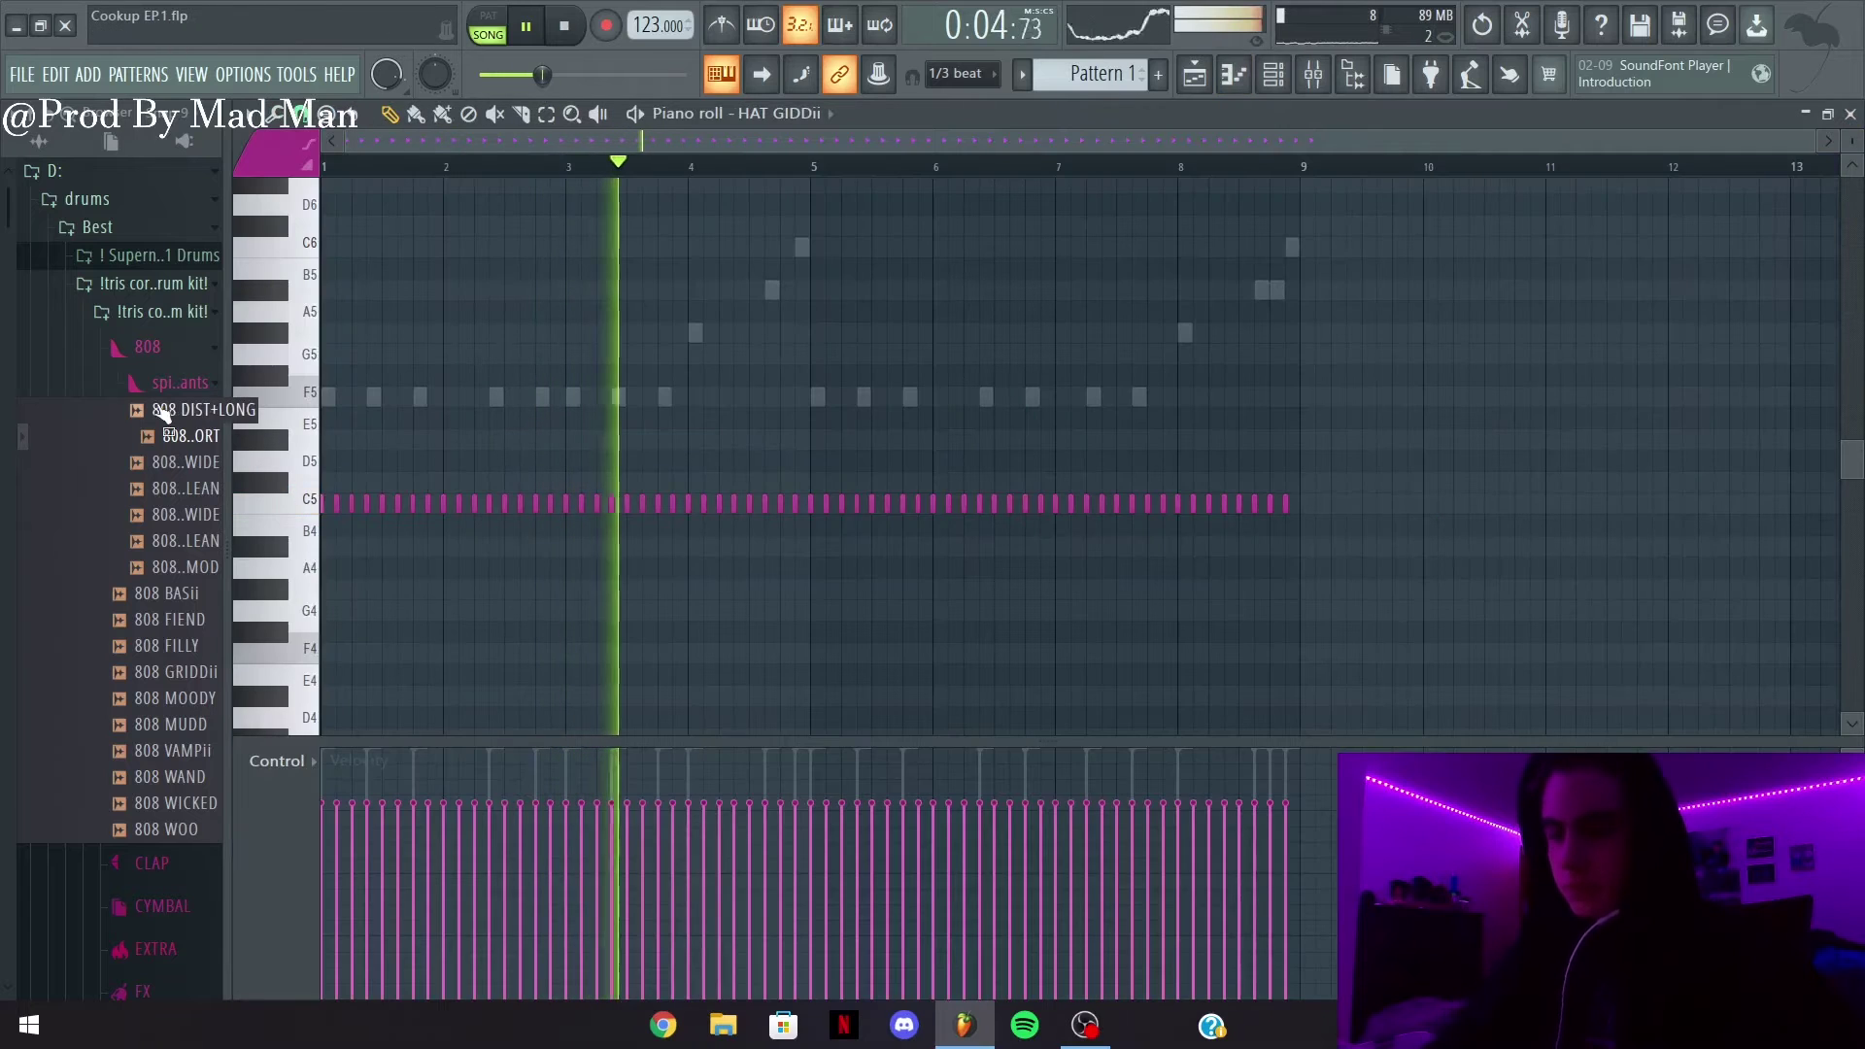
scroll(1256, 236, "up", 2)
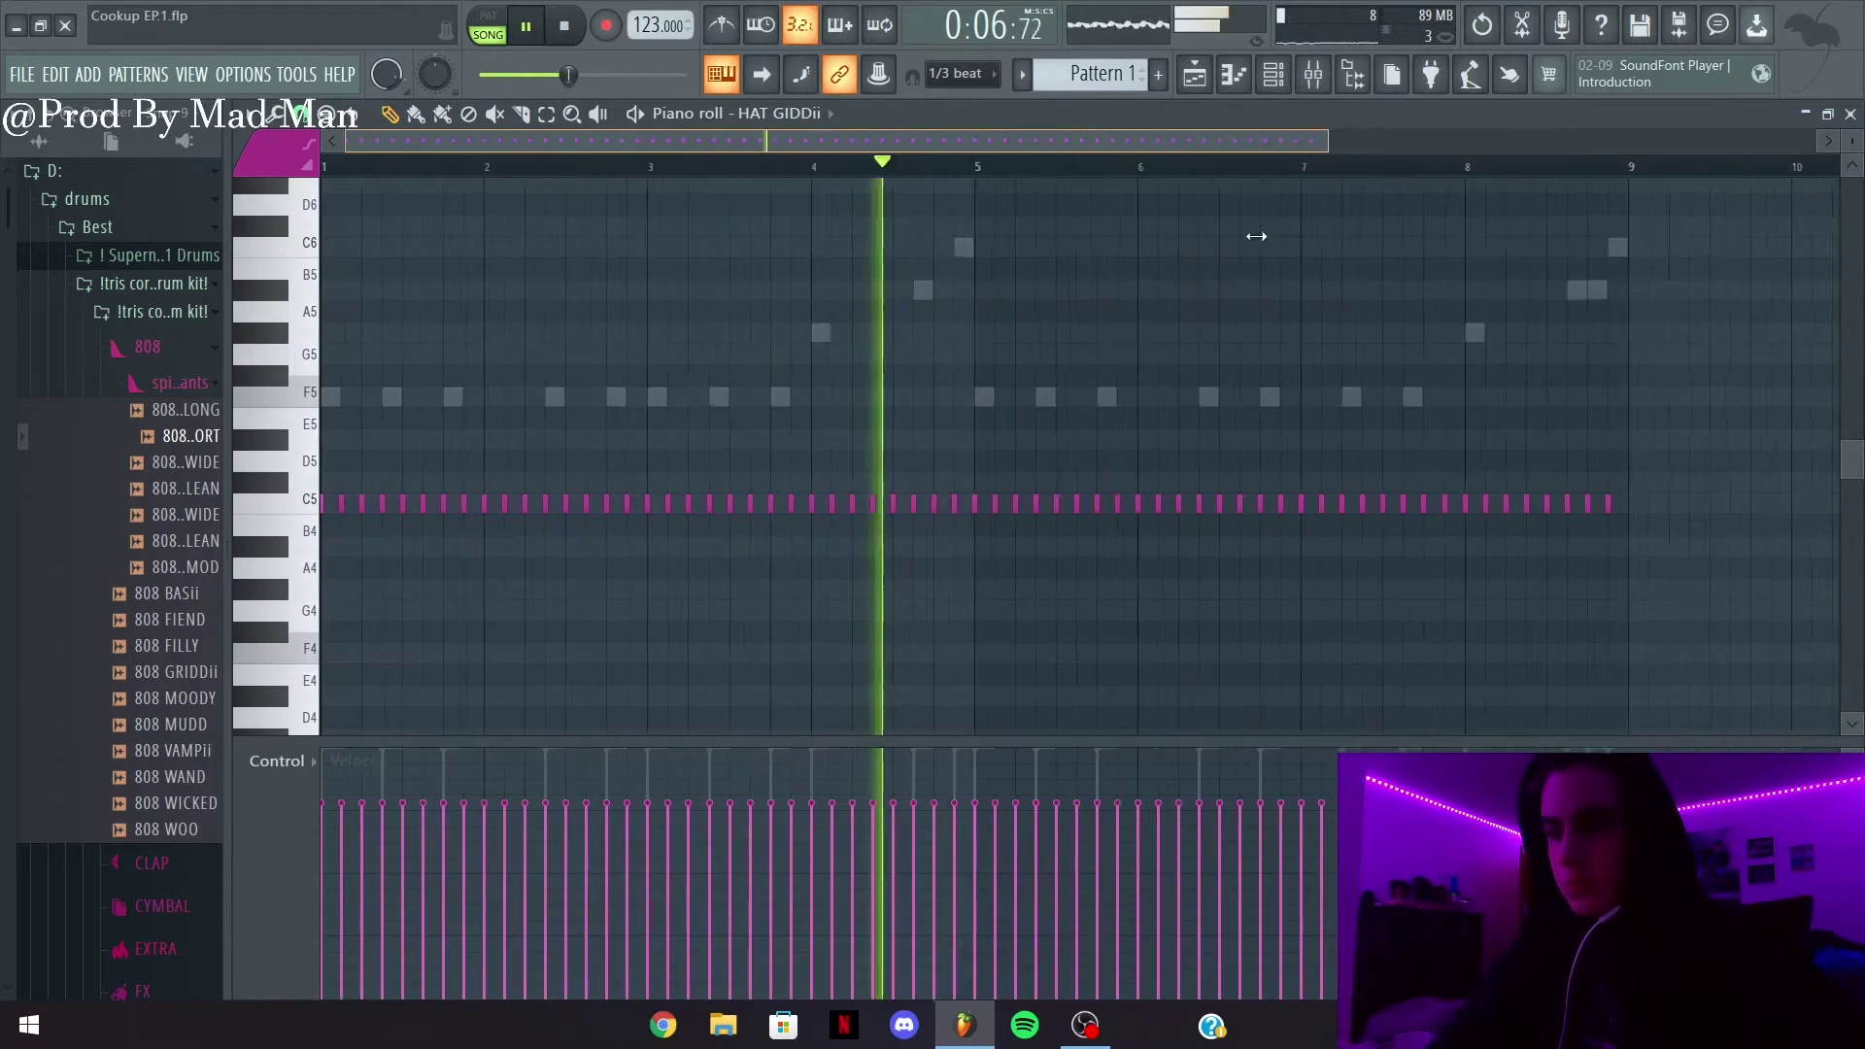
scroll(1256, 236, "up", 2)
key("Delete")
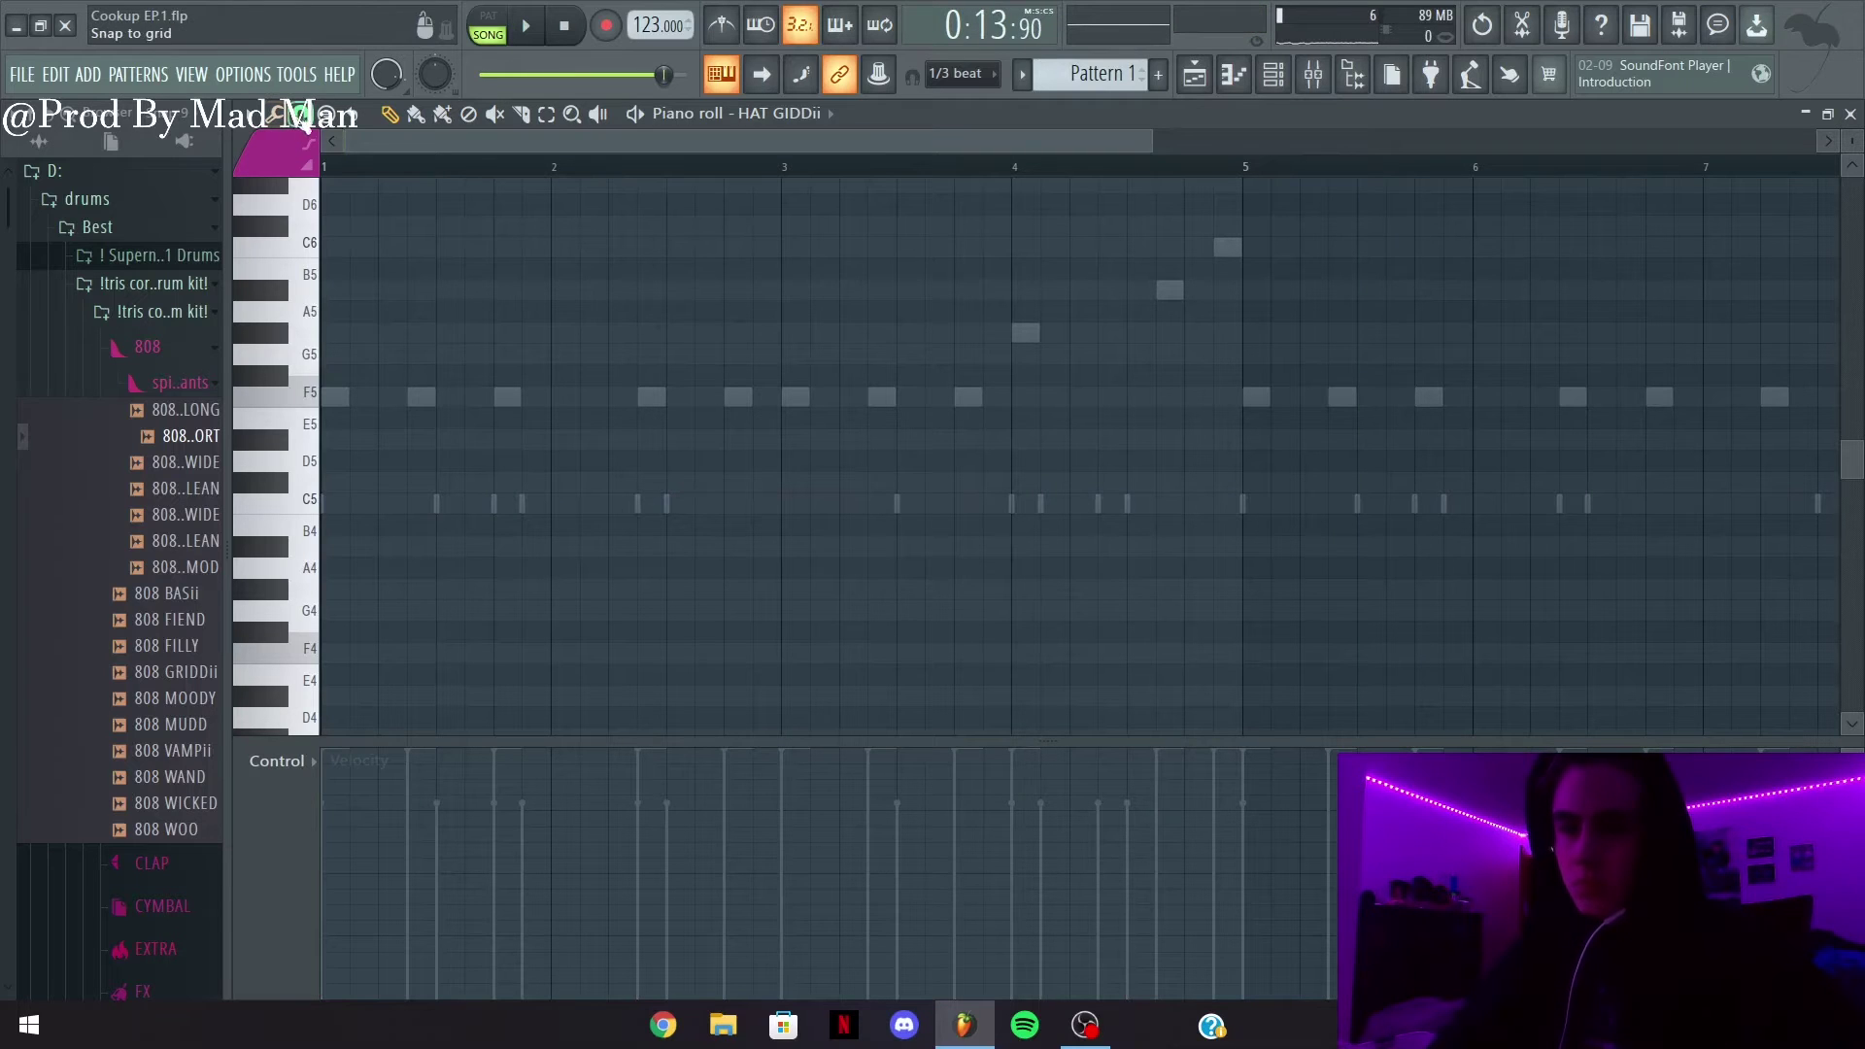
left_click(302, 115)
left_click(355, 416)
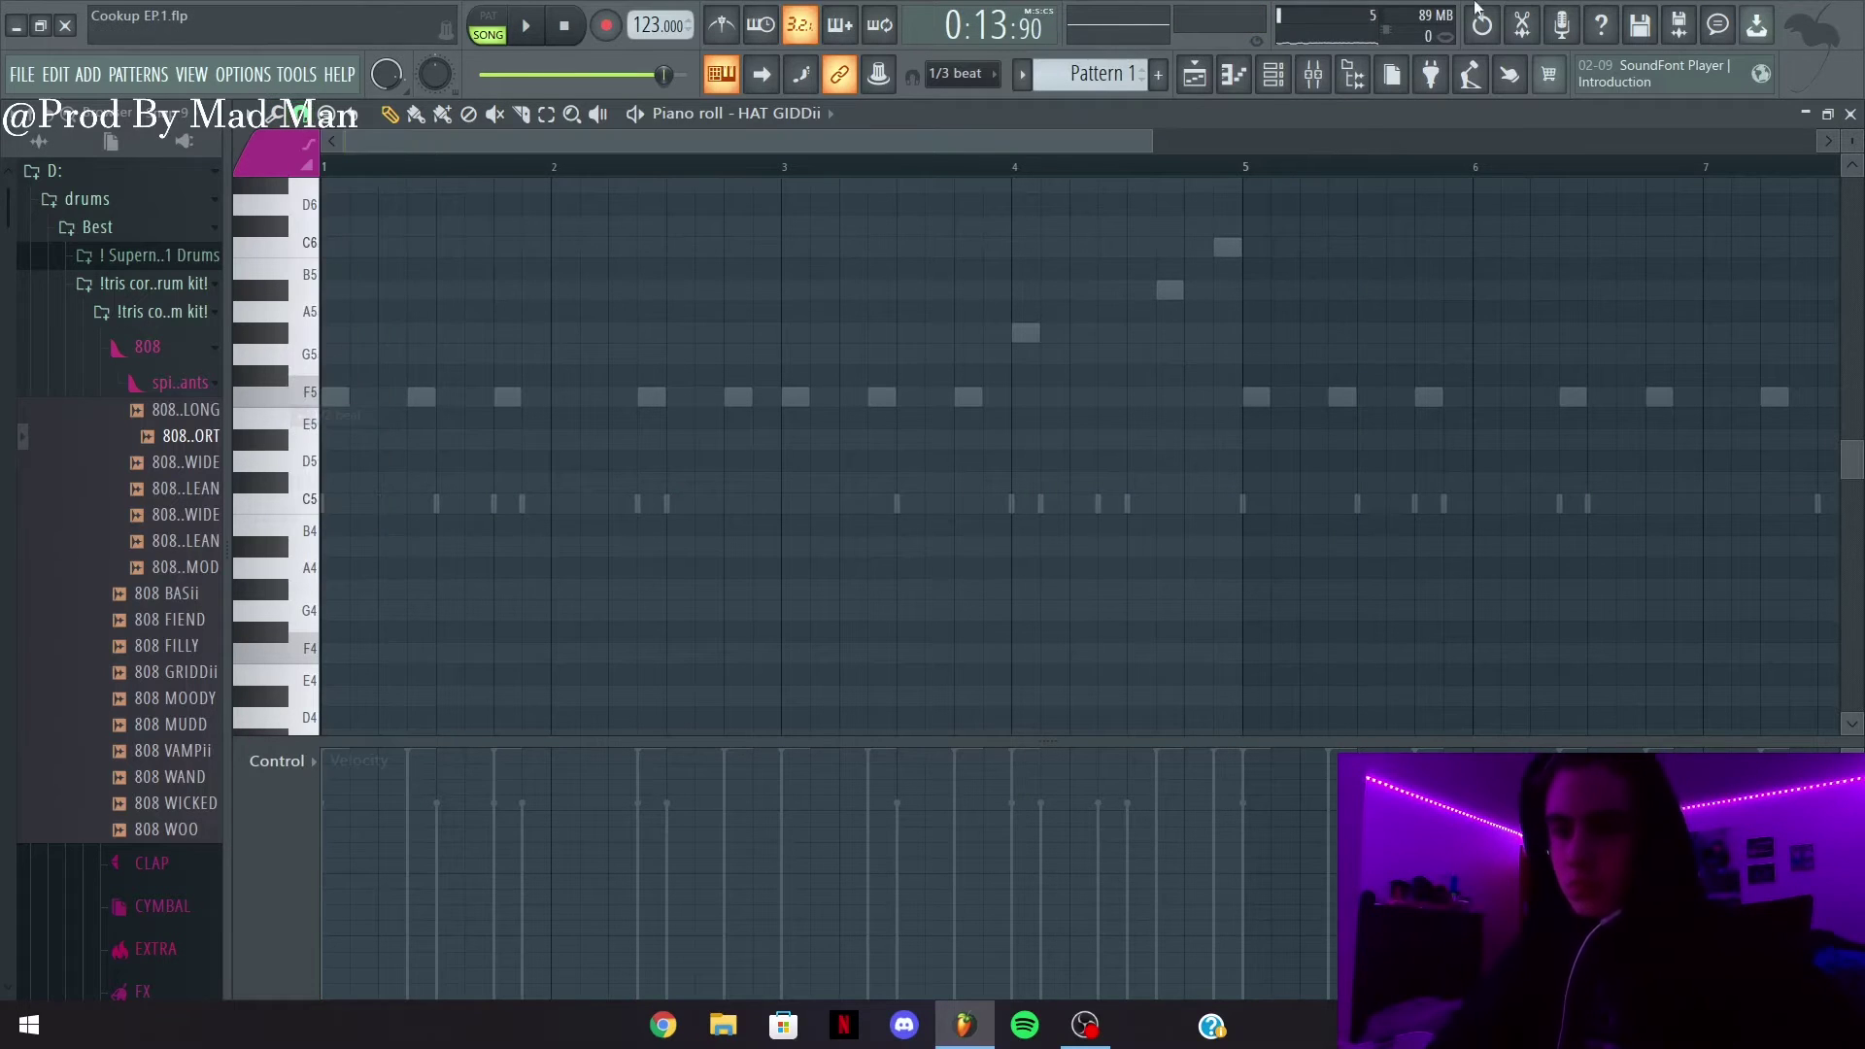
Place two-step C5 hi-hat notes at steps 1, 3, 5 and 7 of bar 1, and chop the step 7 note into four
left_click_drag(1155, 142, 715, 142)
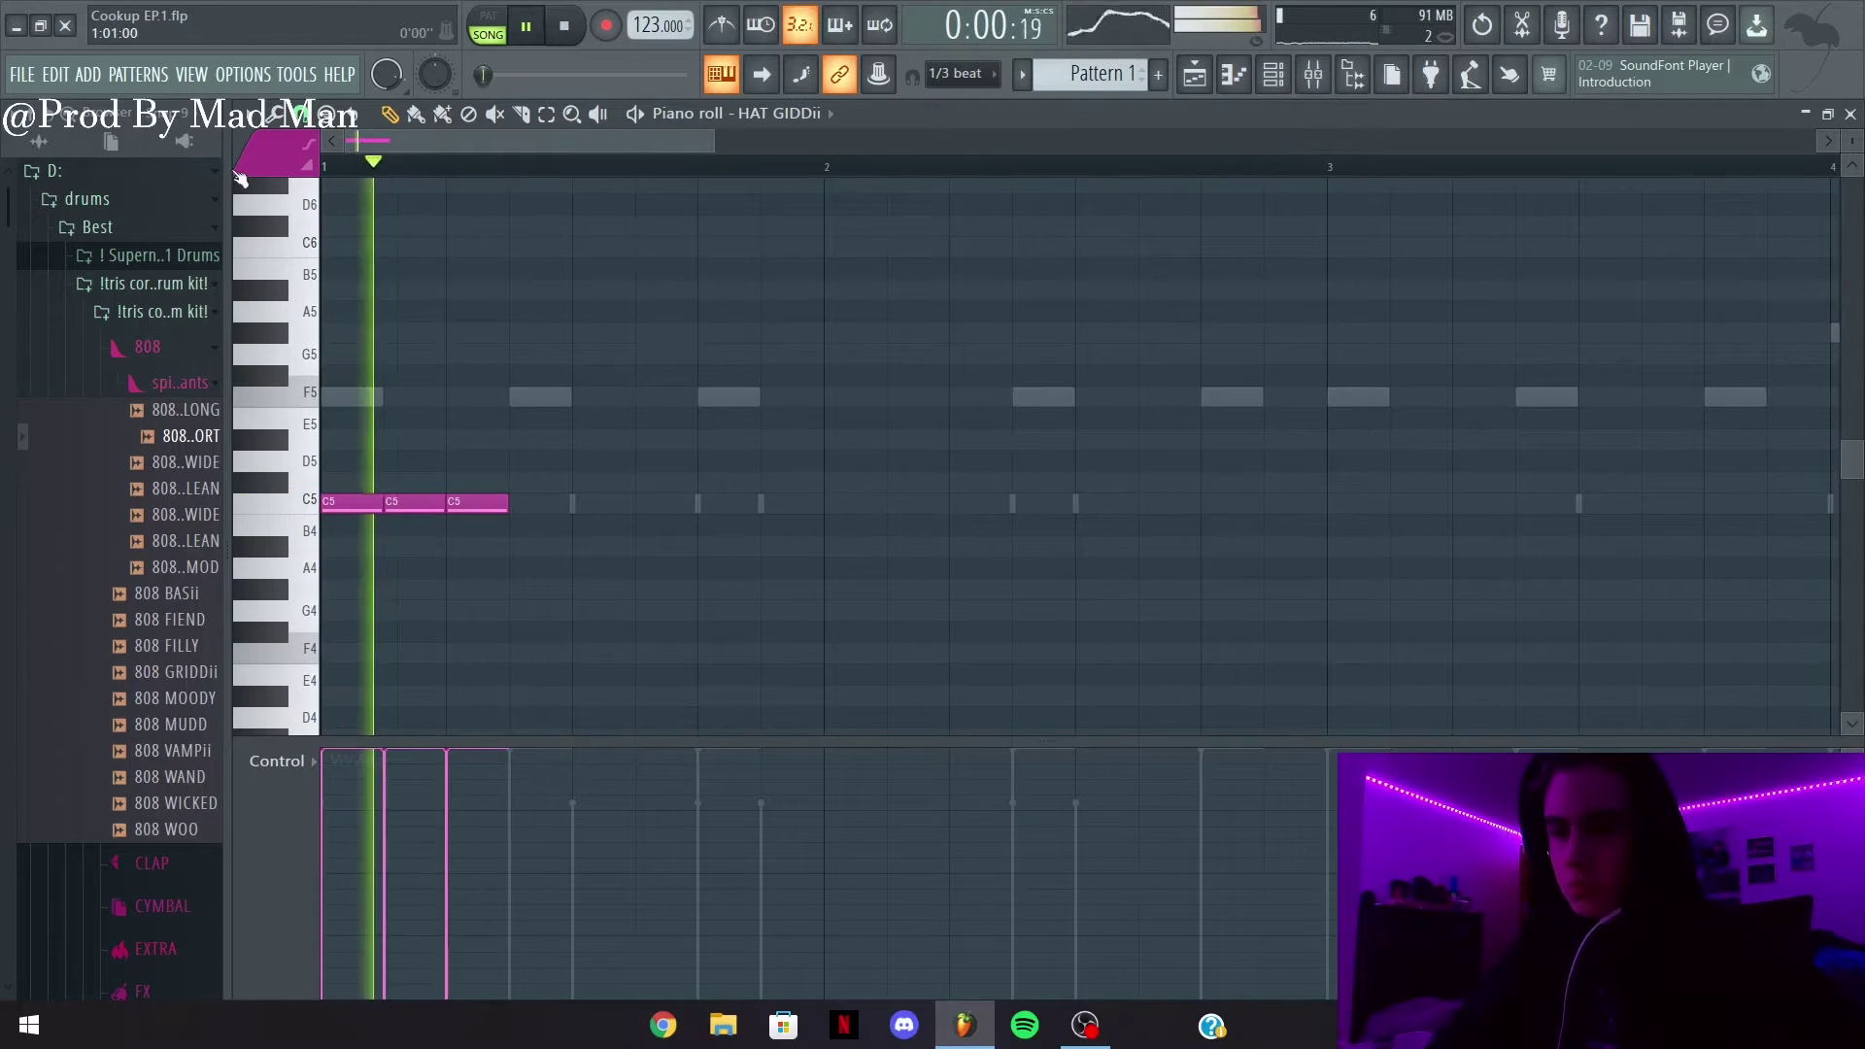
key("space")
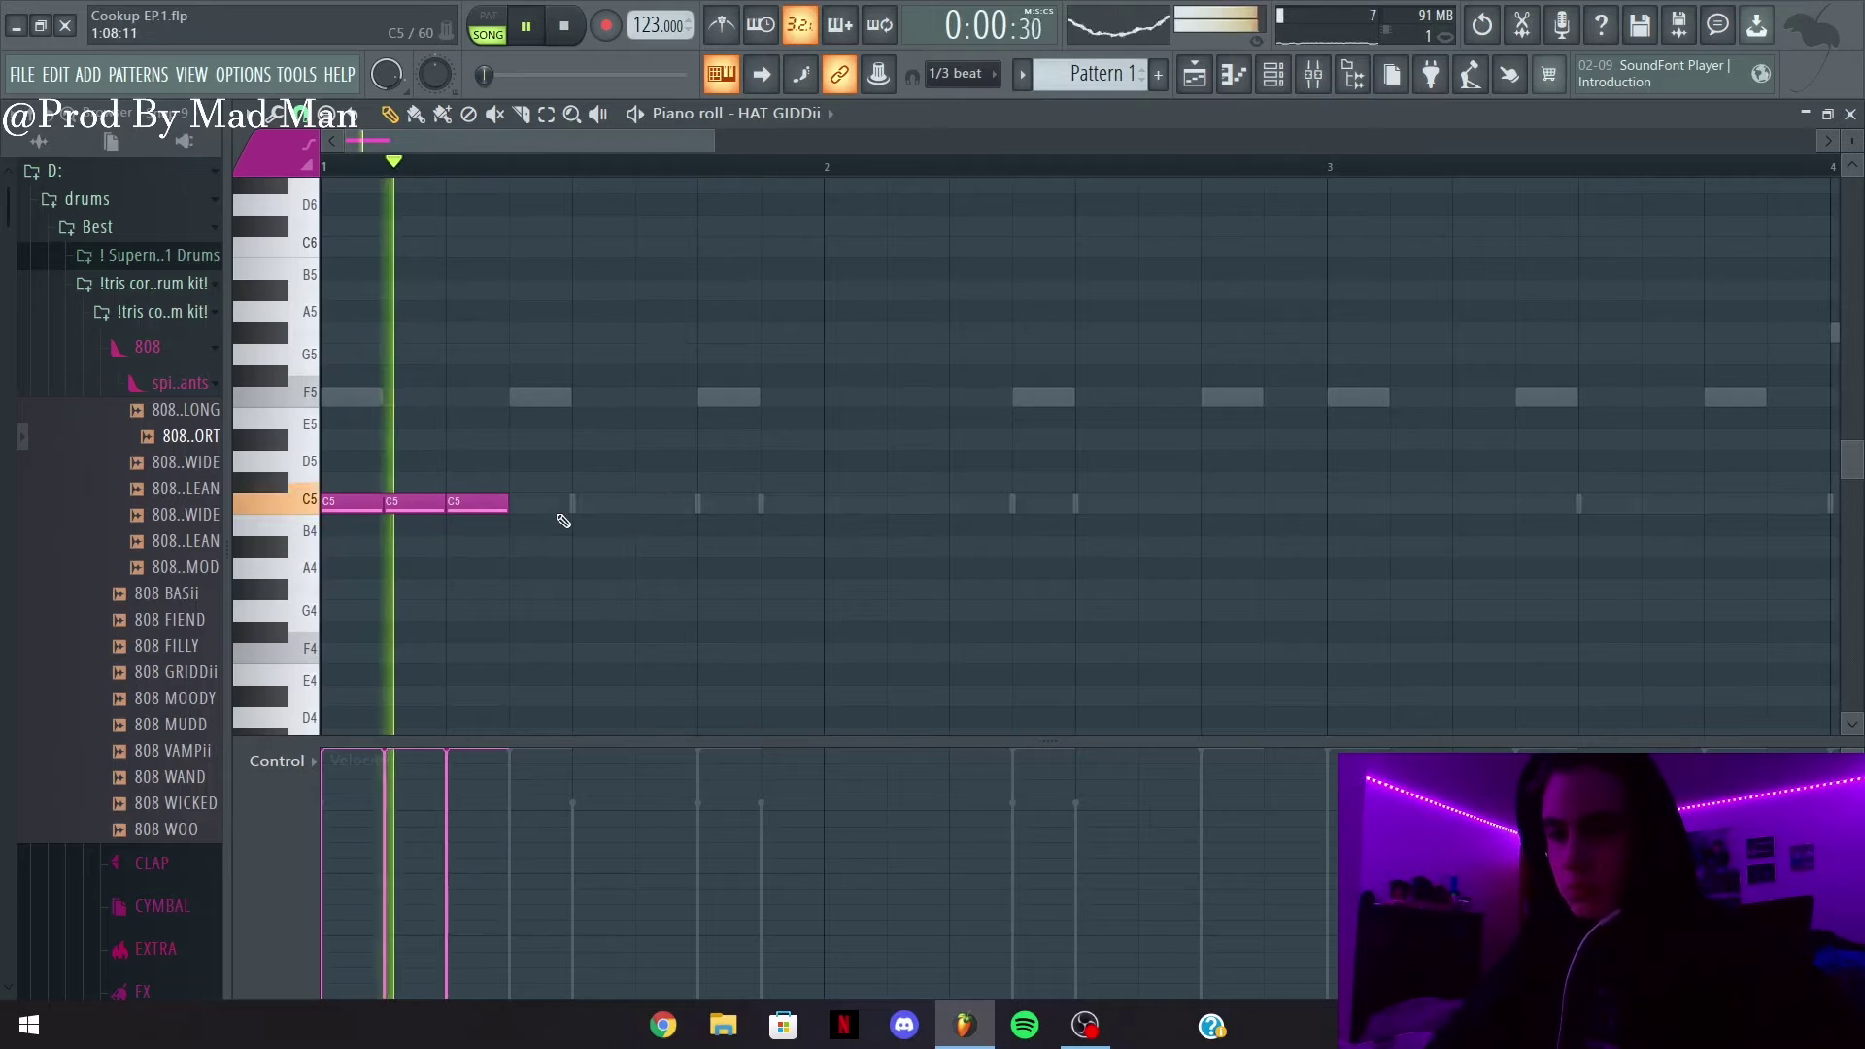
left_click(538, 504)
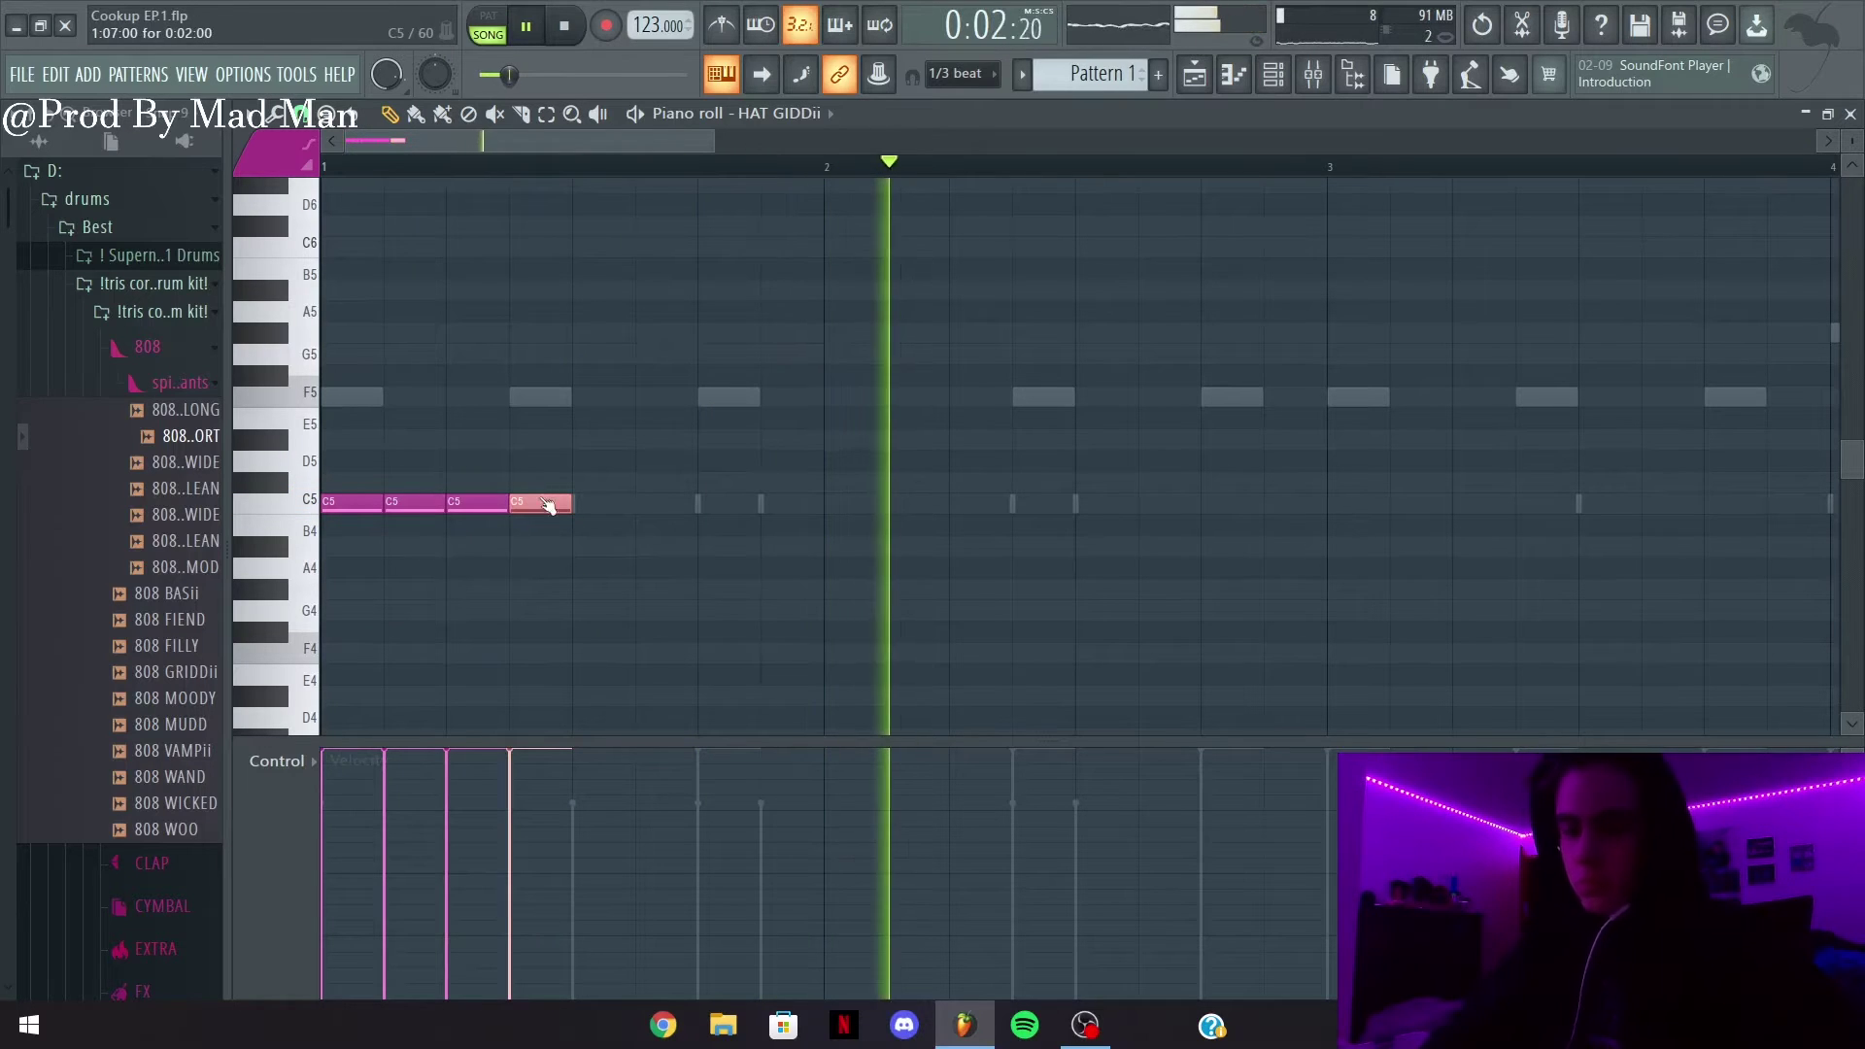
key("ctrl+u")
left_click(1040, 649)
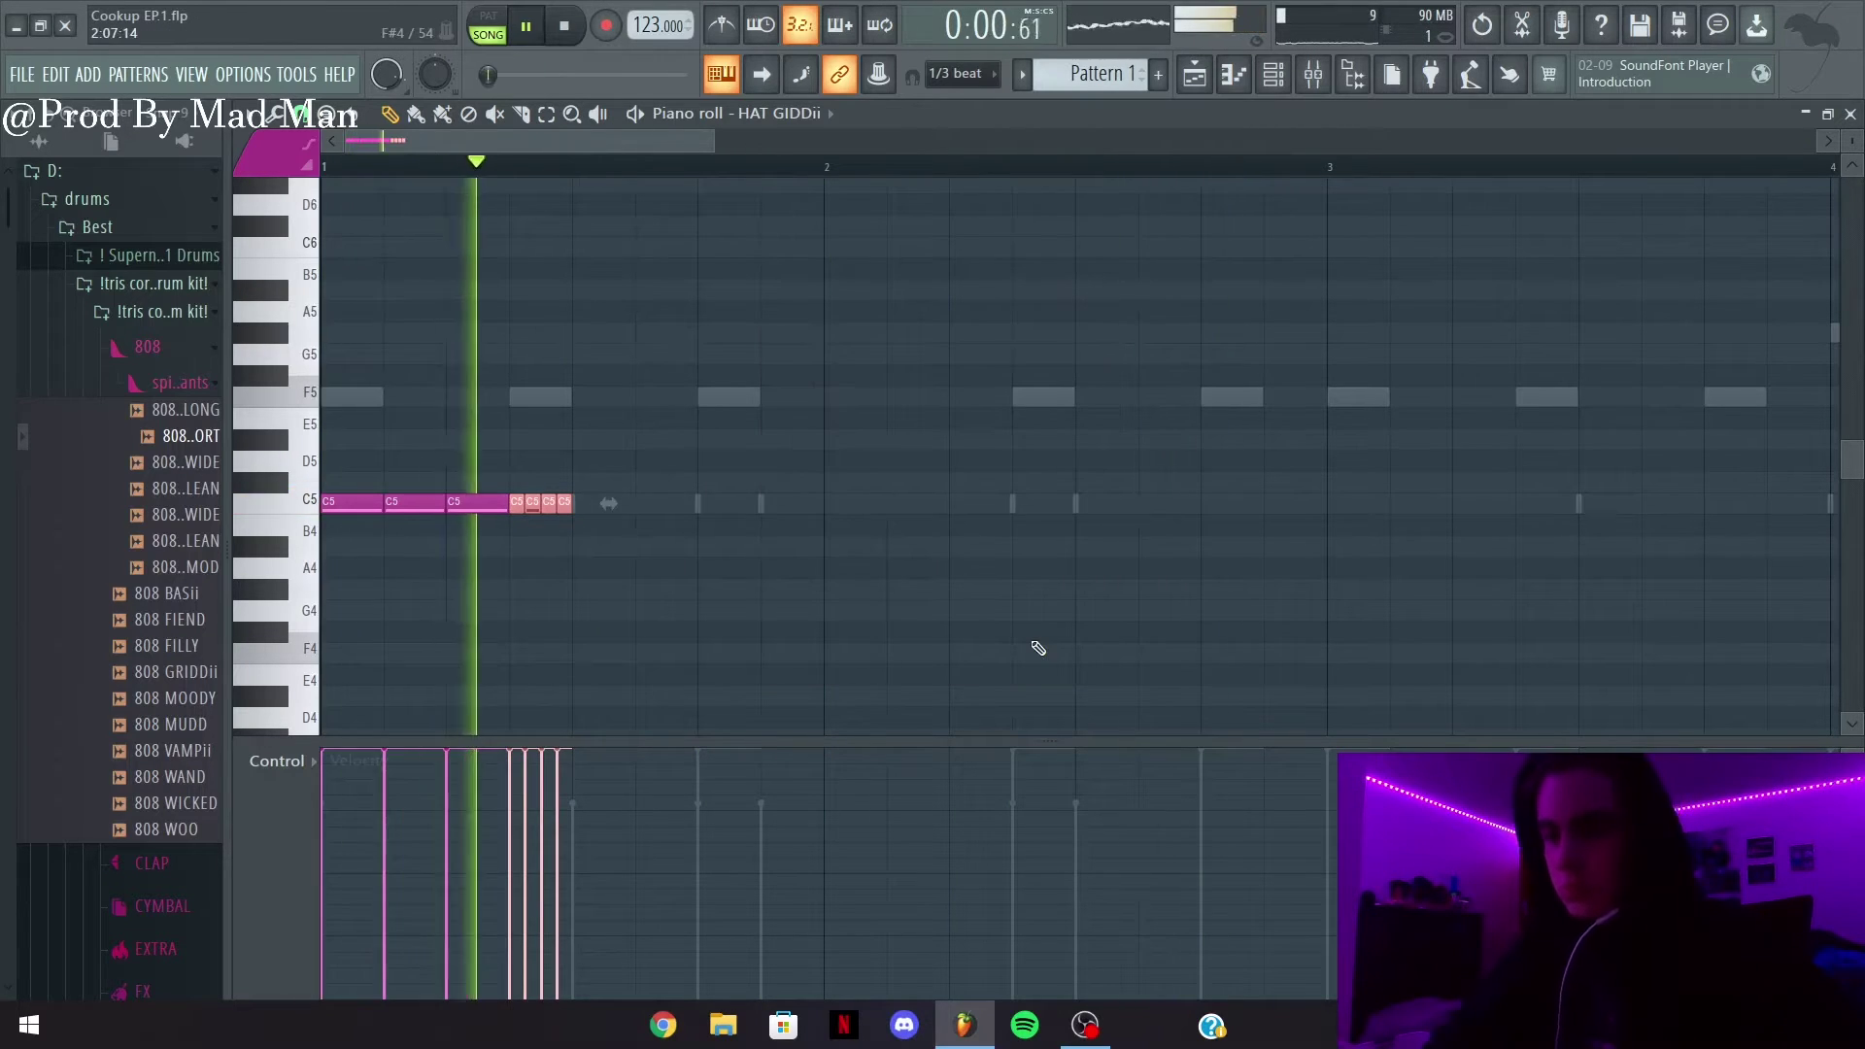
Add C5 hi-hats at steps 11, 13 and 15 of bar 1, and chop the step 15 note into four
left_click(660, 503)
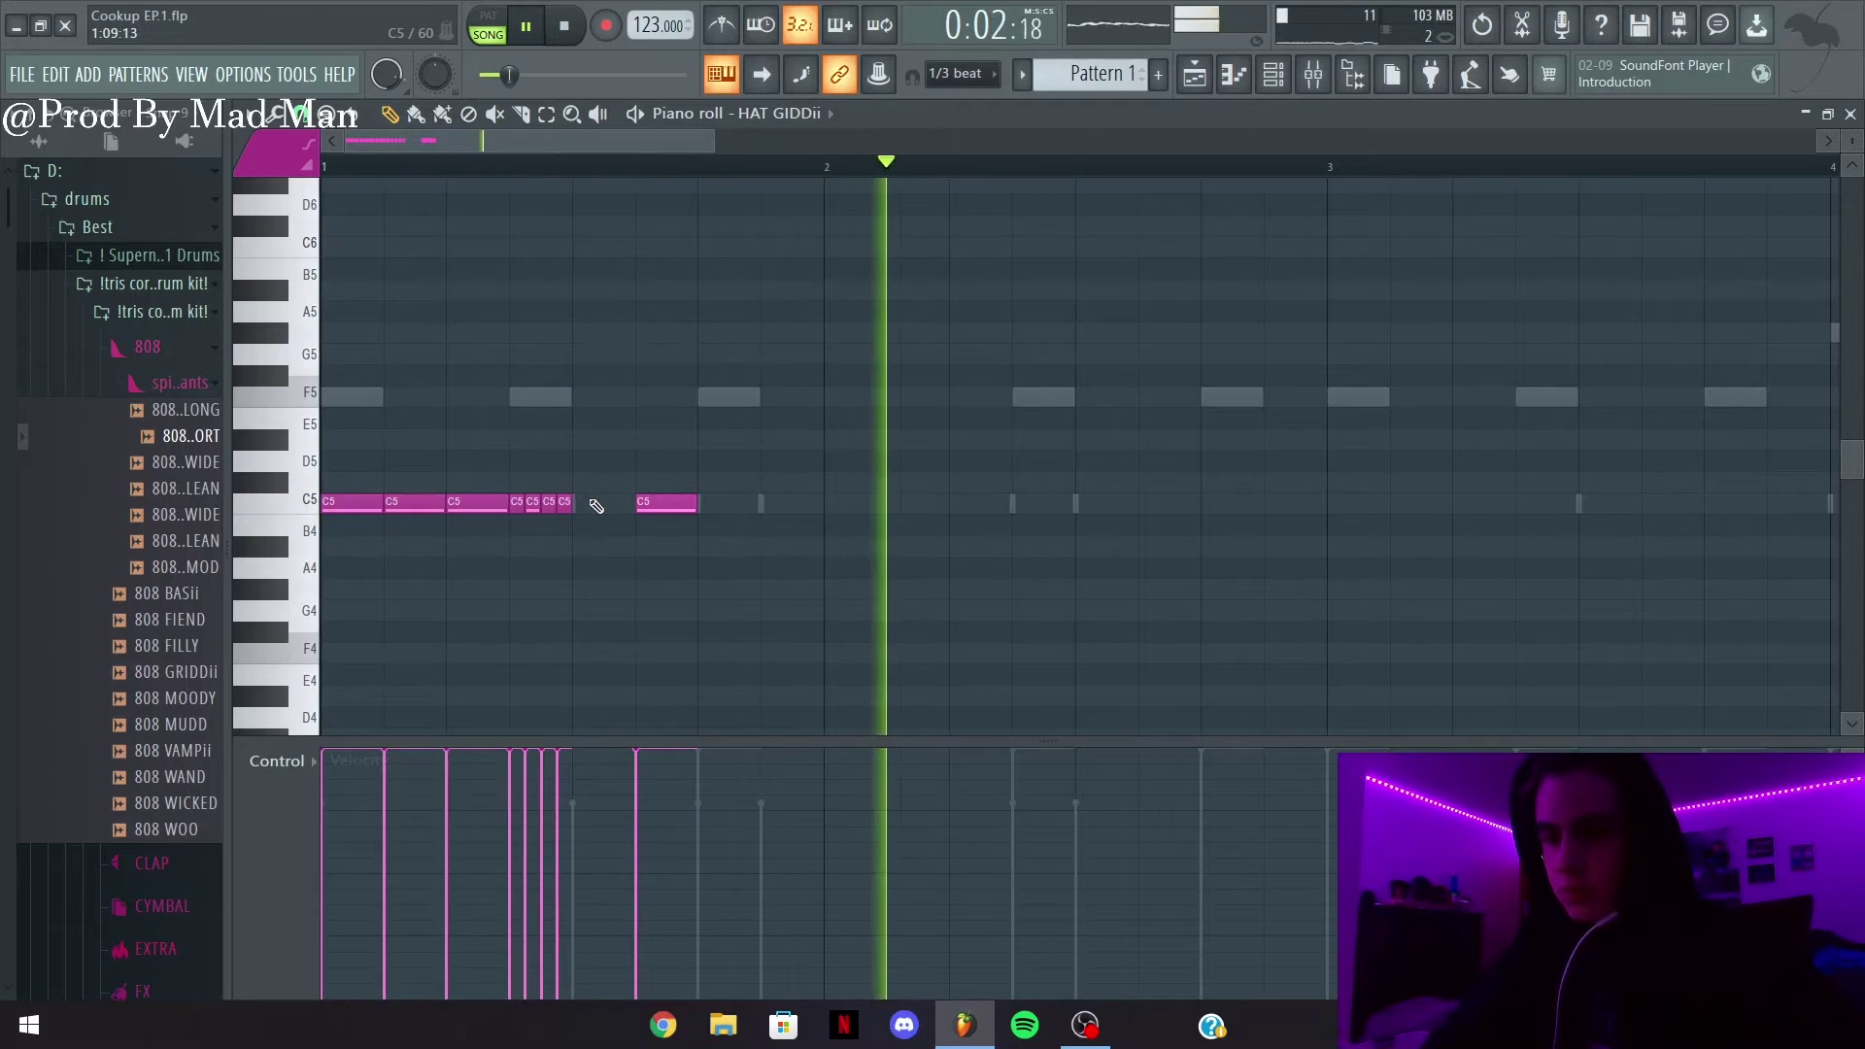
left_click(724, 505)
left_click(775, 504)
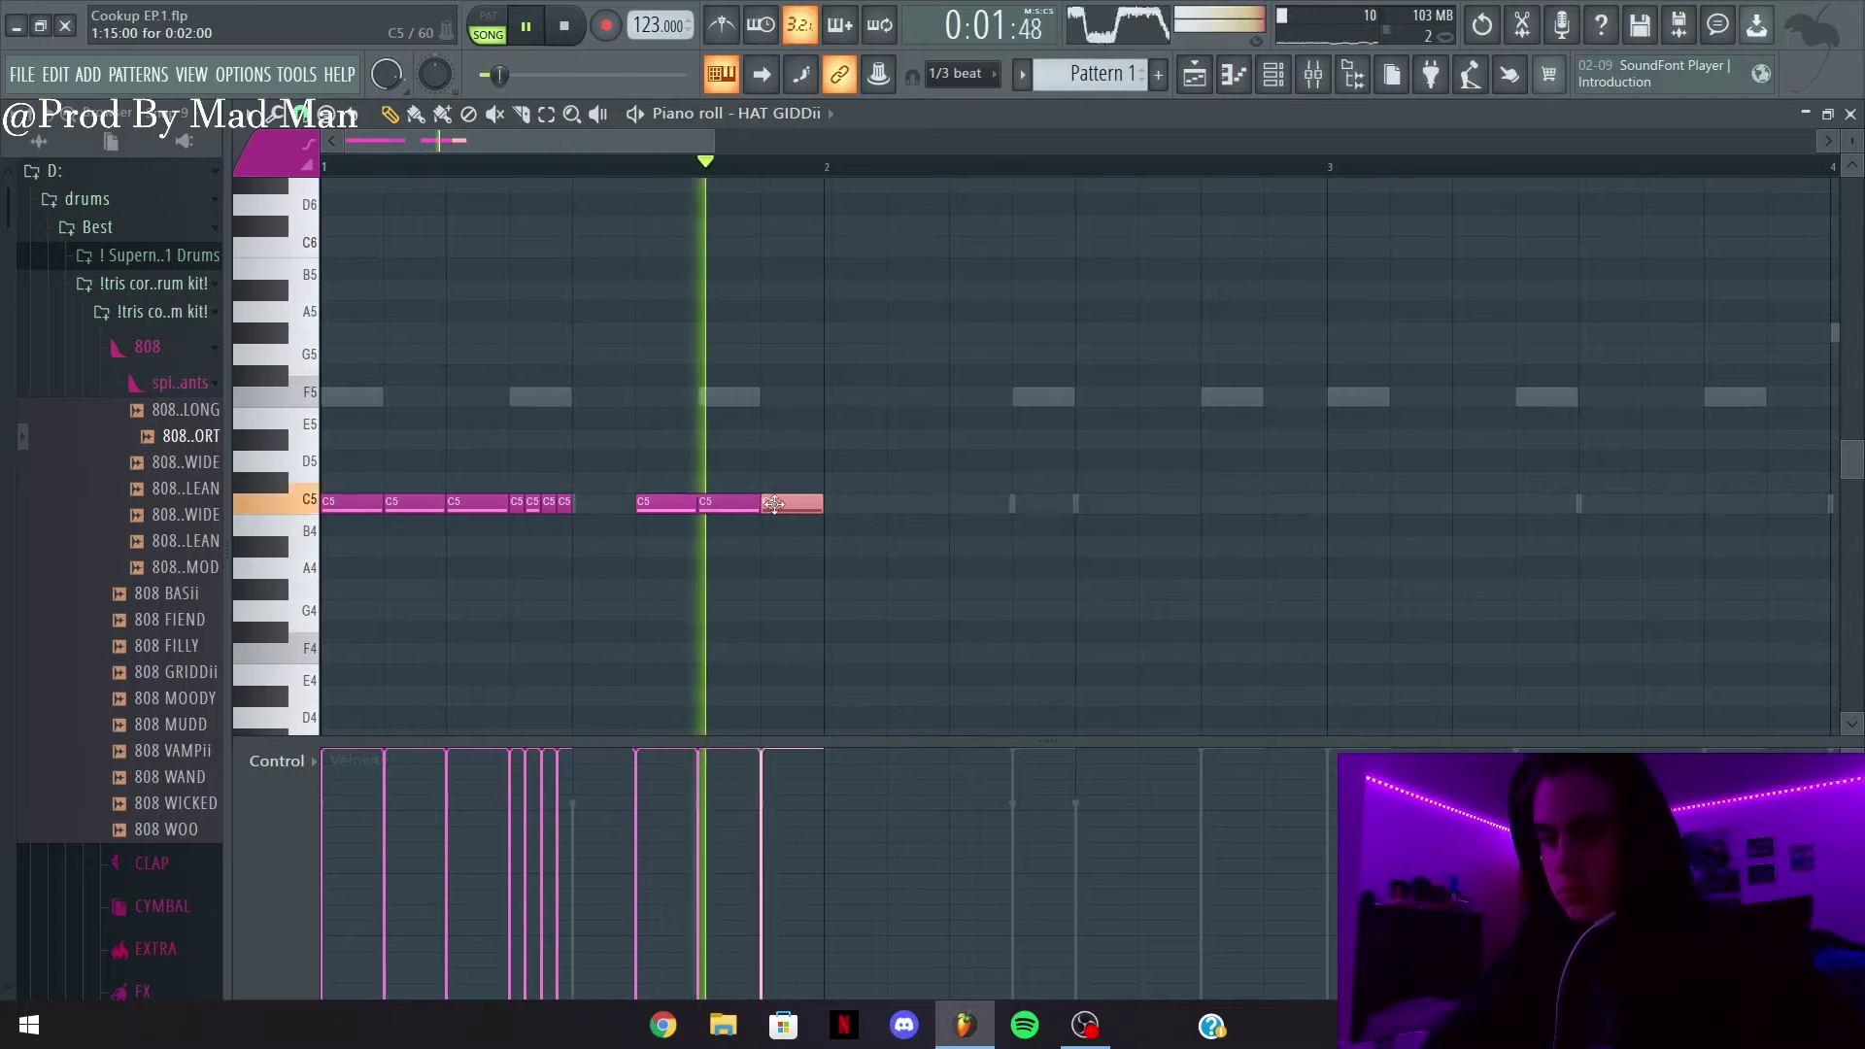
key("ctrl+u")
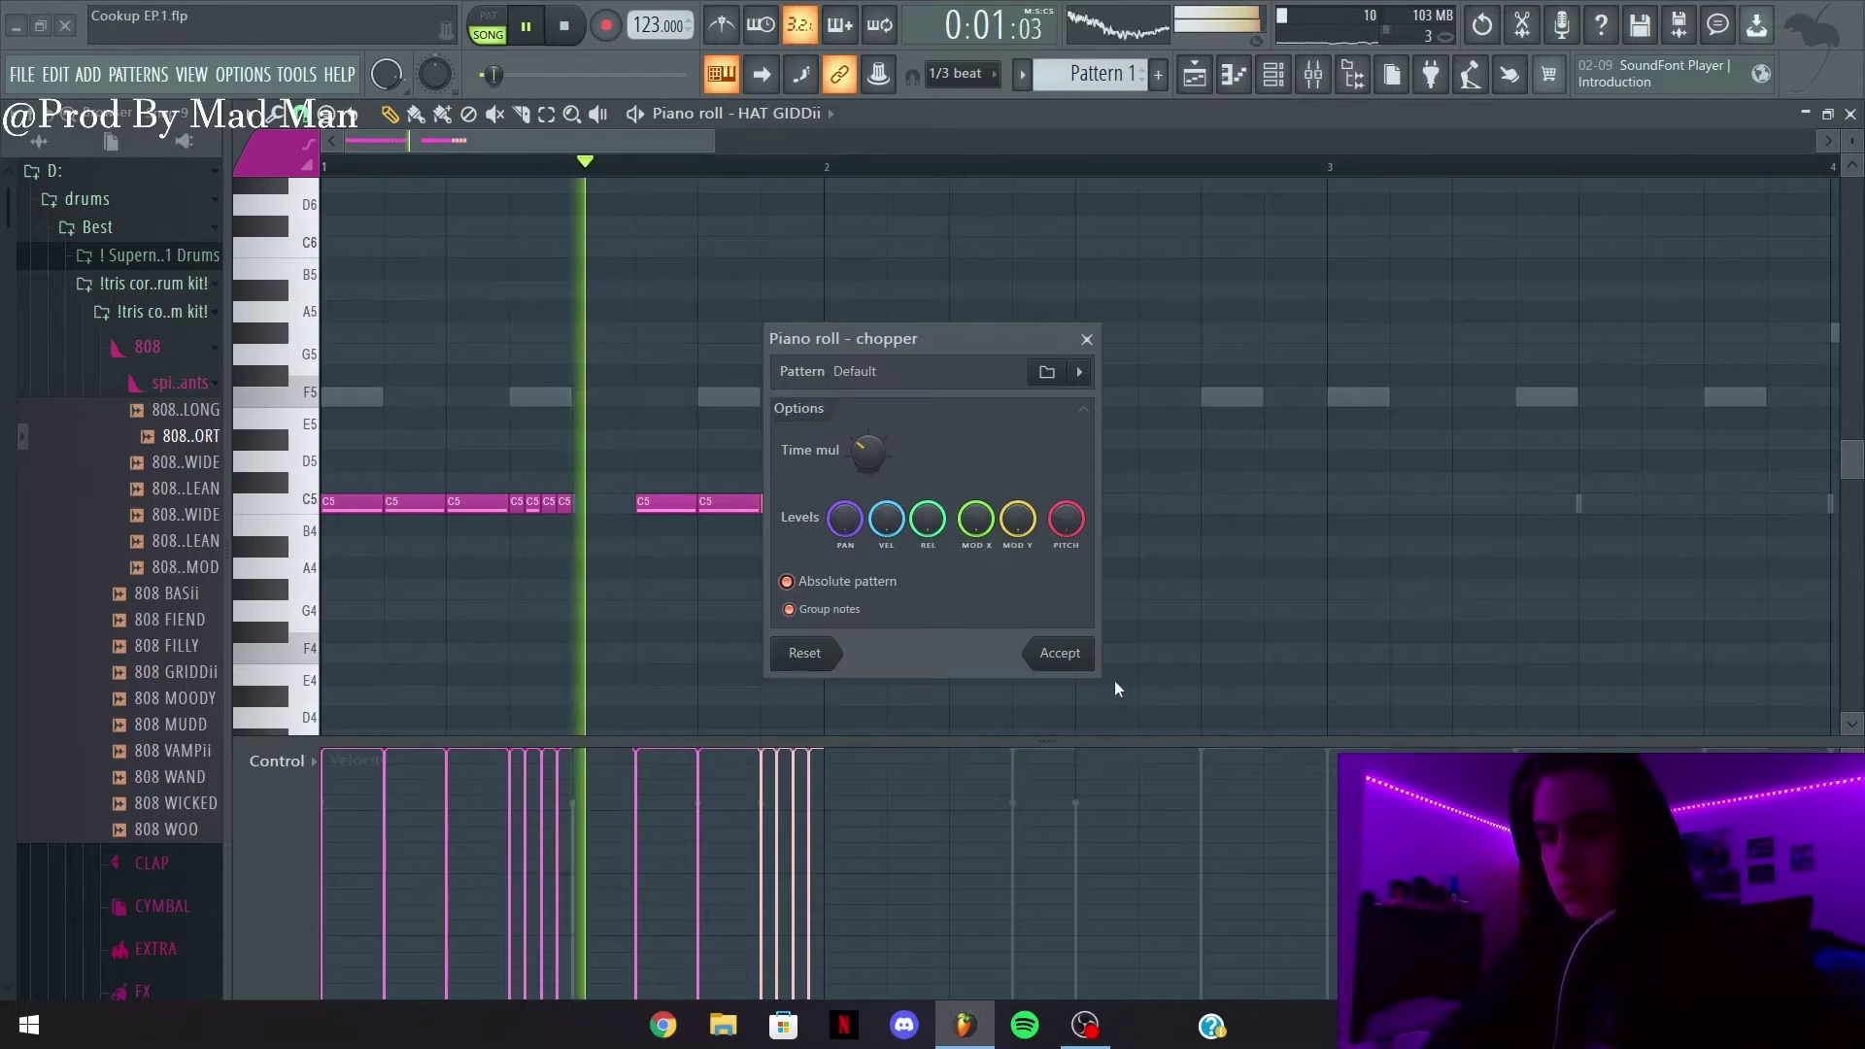
left_click(1072, 663)
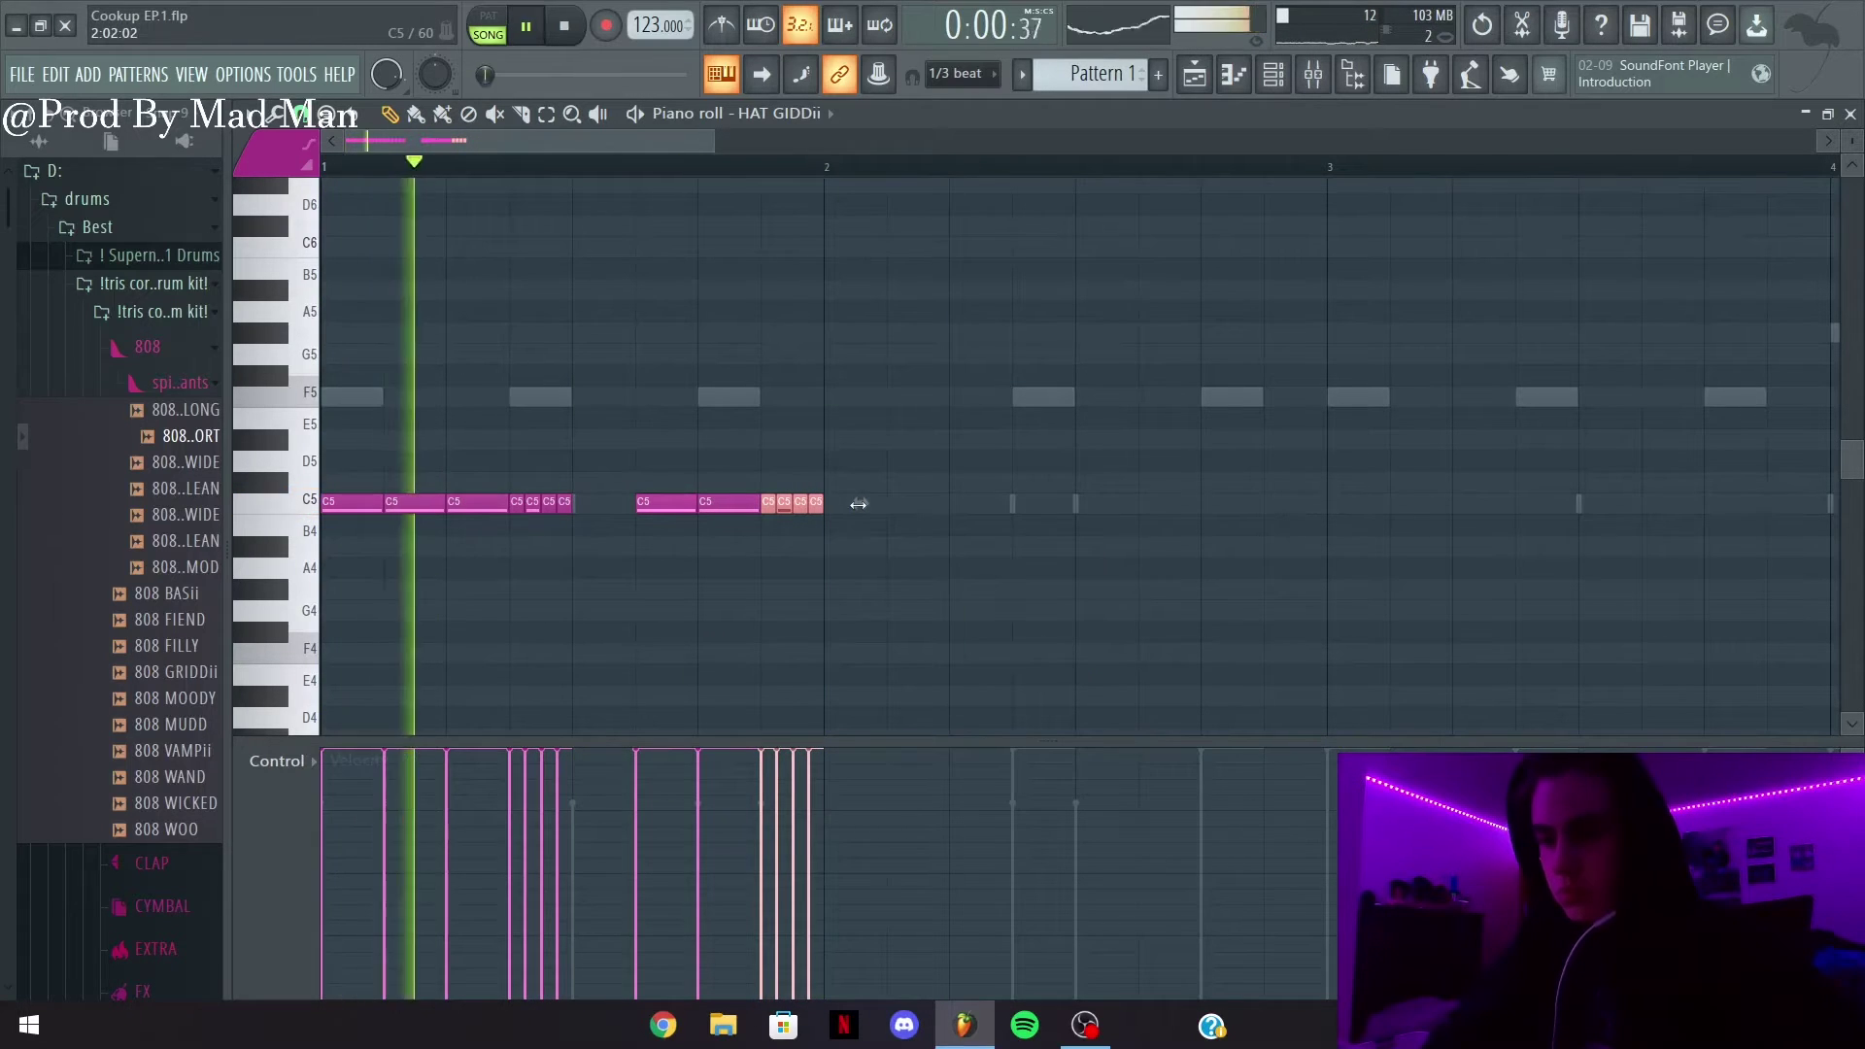
Fill bar 2 with two-step C5 hi-hat notes from step 1 through step 15
left_click(902, 501)
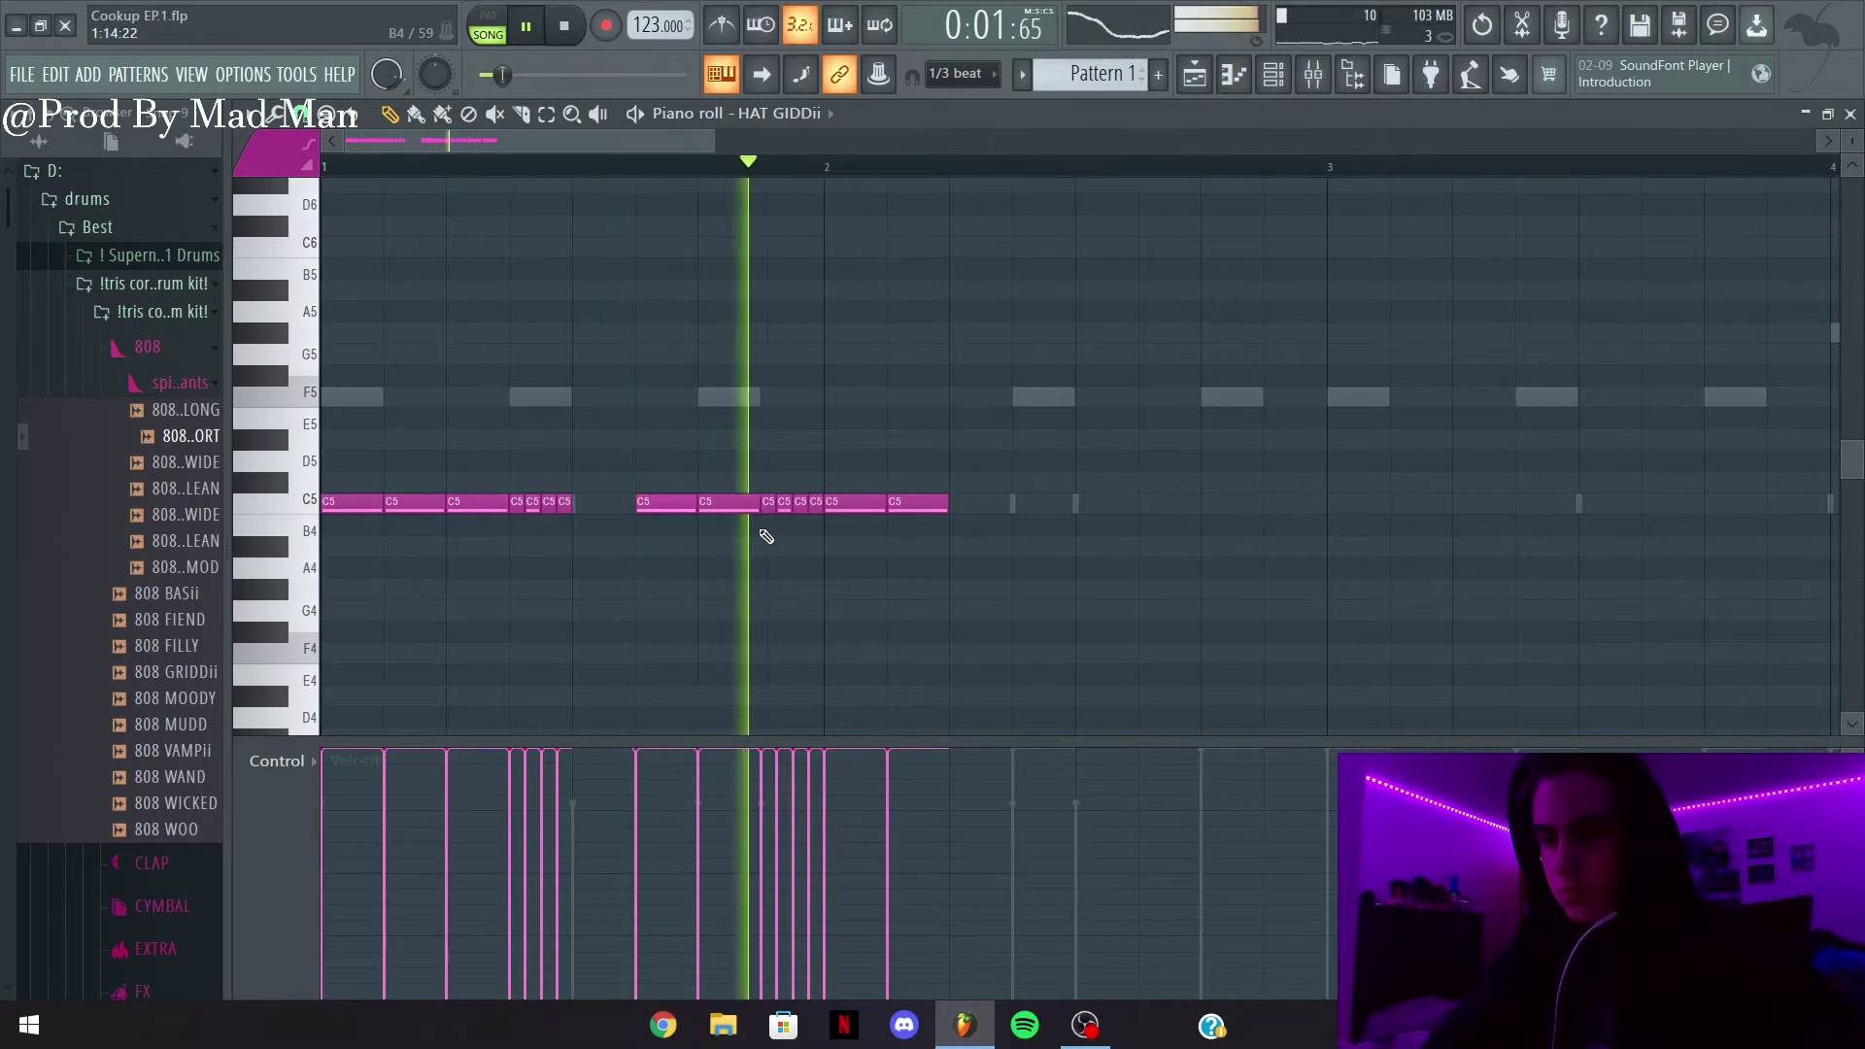
left_click(971, 501)
left_click(1015, 500)
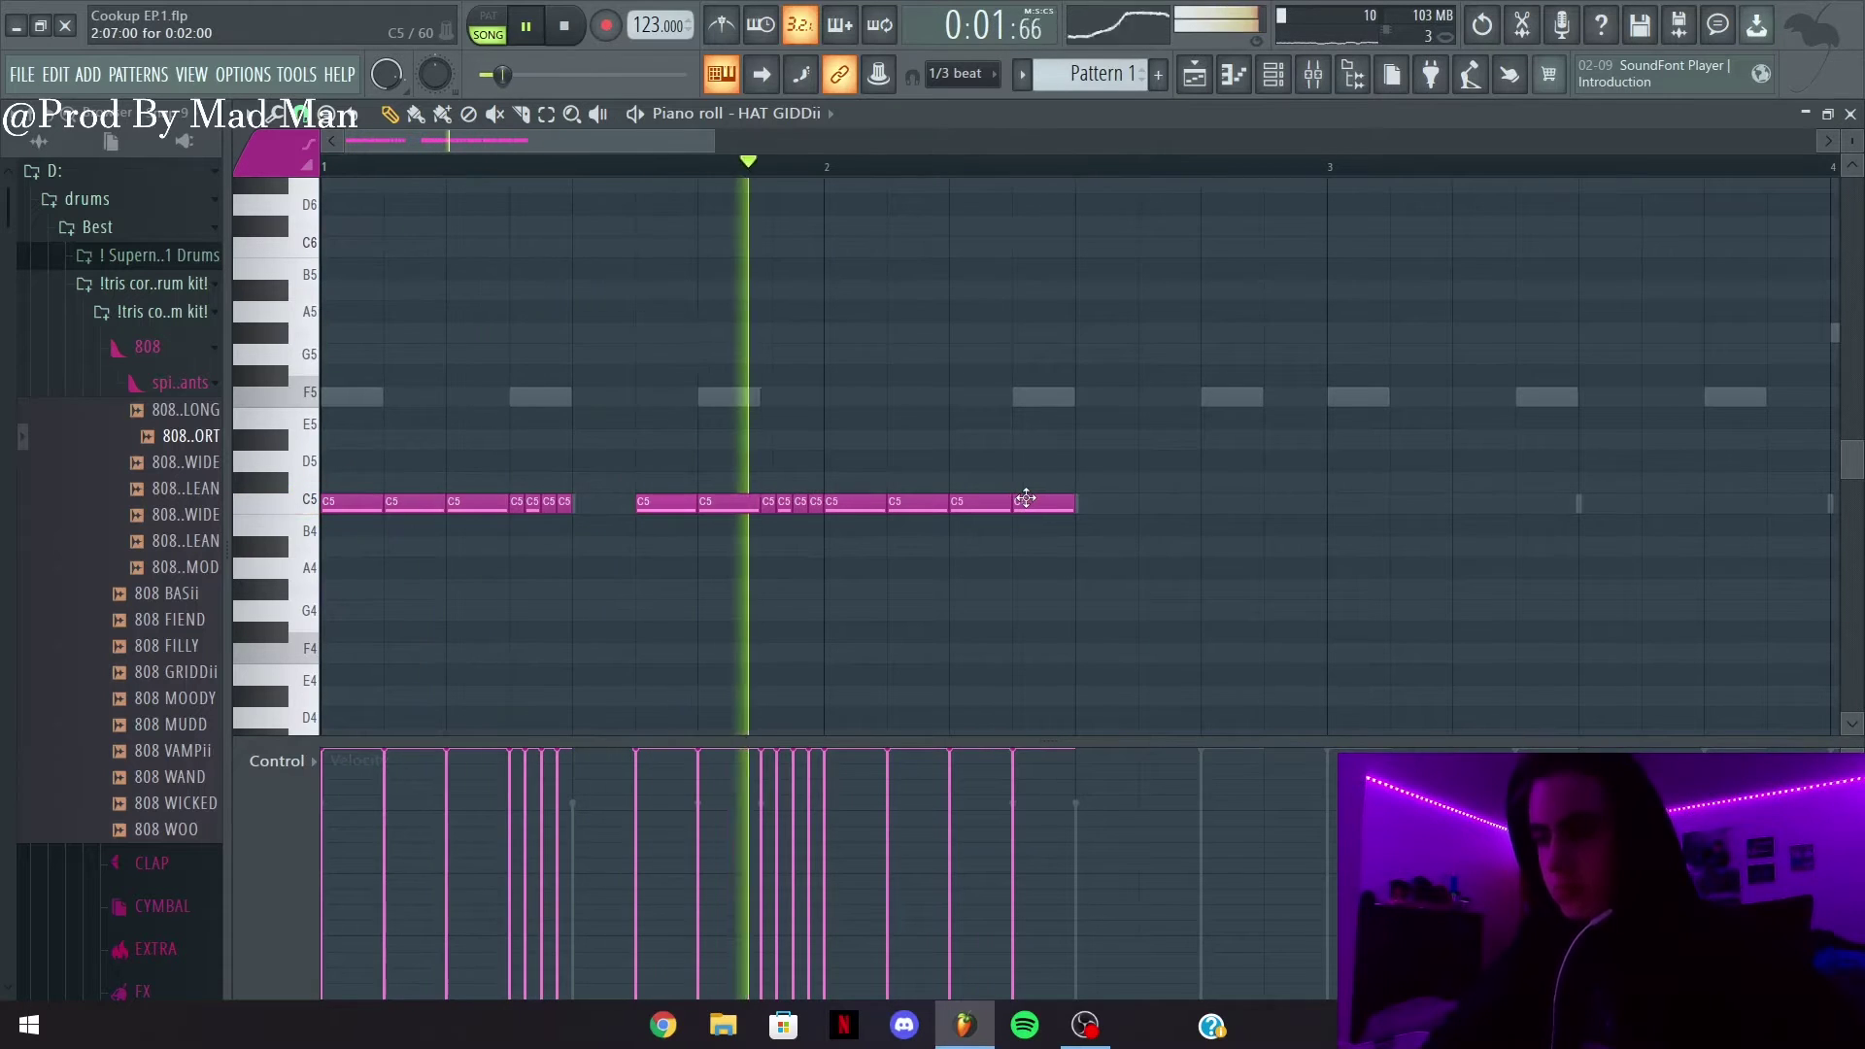
left_click(1100, 503)
left_click(1161, 502)
left_click(1224, 502)
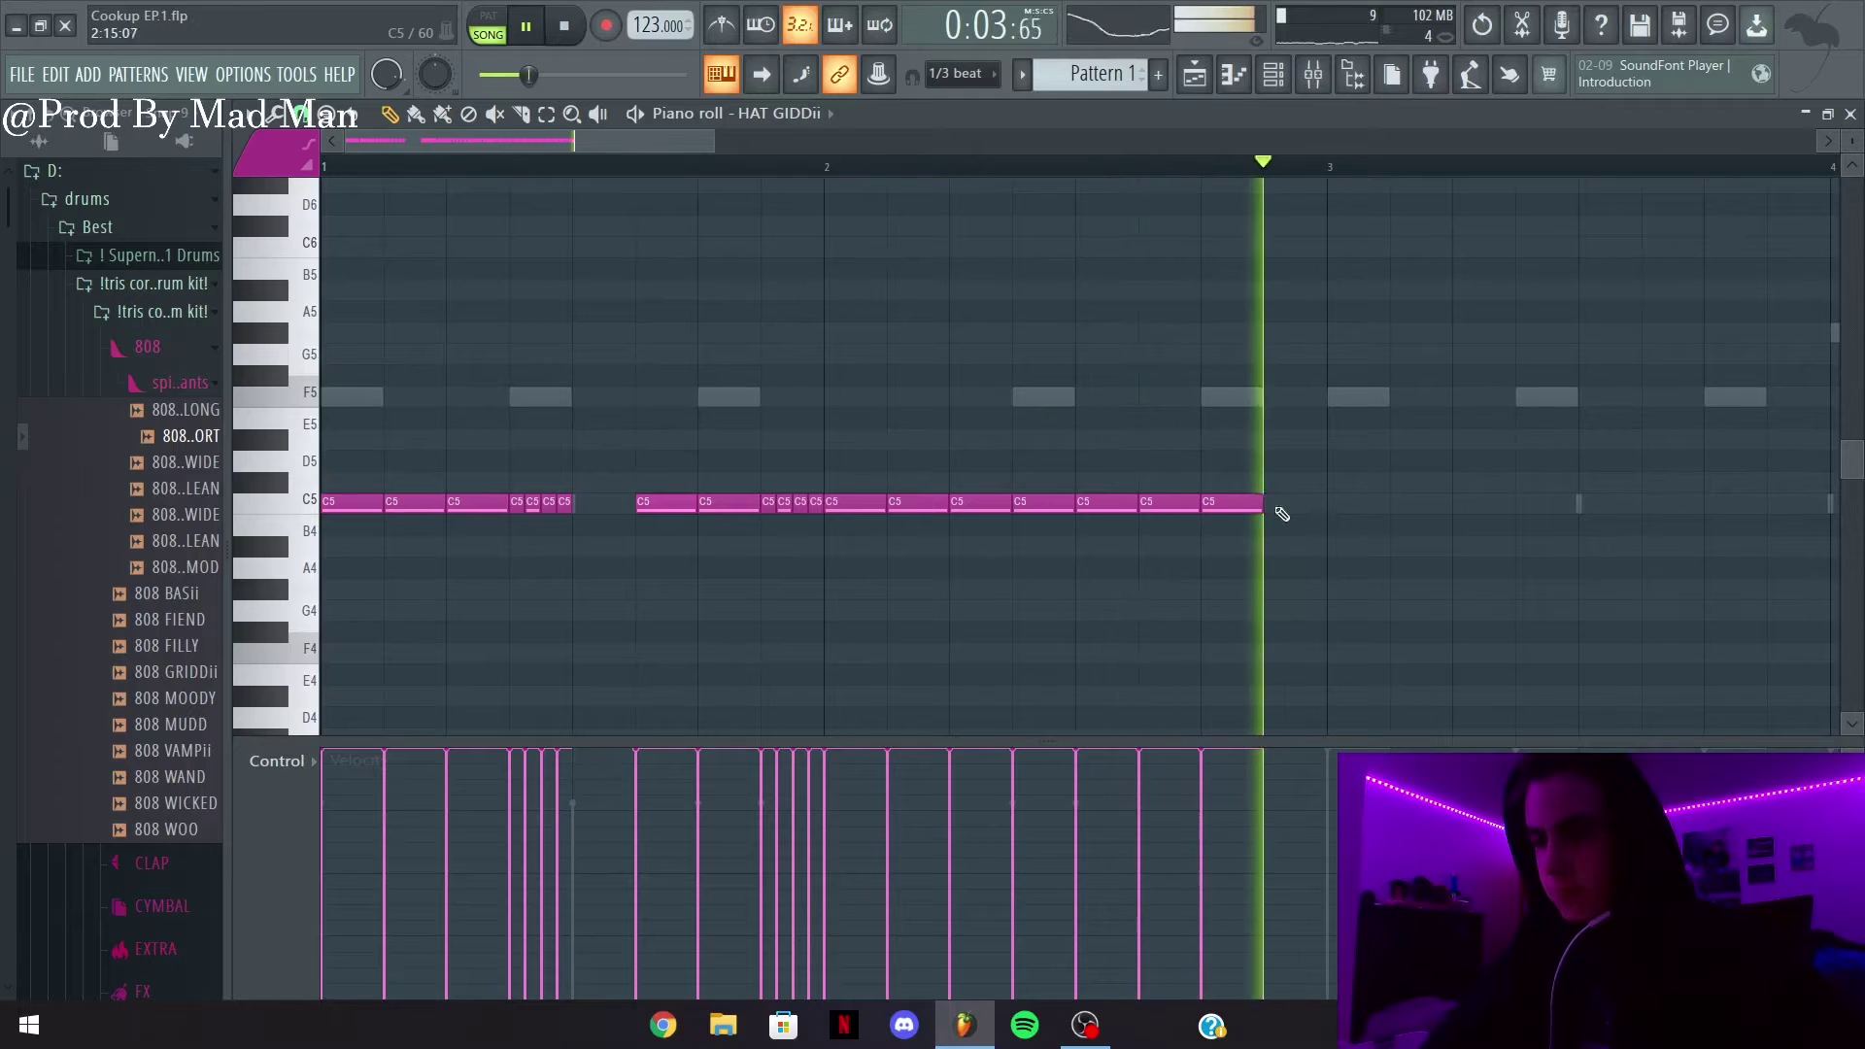
left_click(1275, 504)
Restart playback, lower bar 2's hi-hats at steps 9 and 11 to C4, and duplicate the two-bar hat pattern through bar 8
key("space")
key("space")
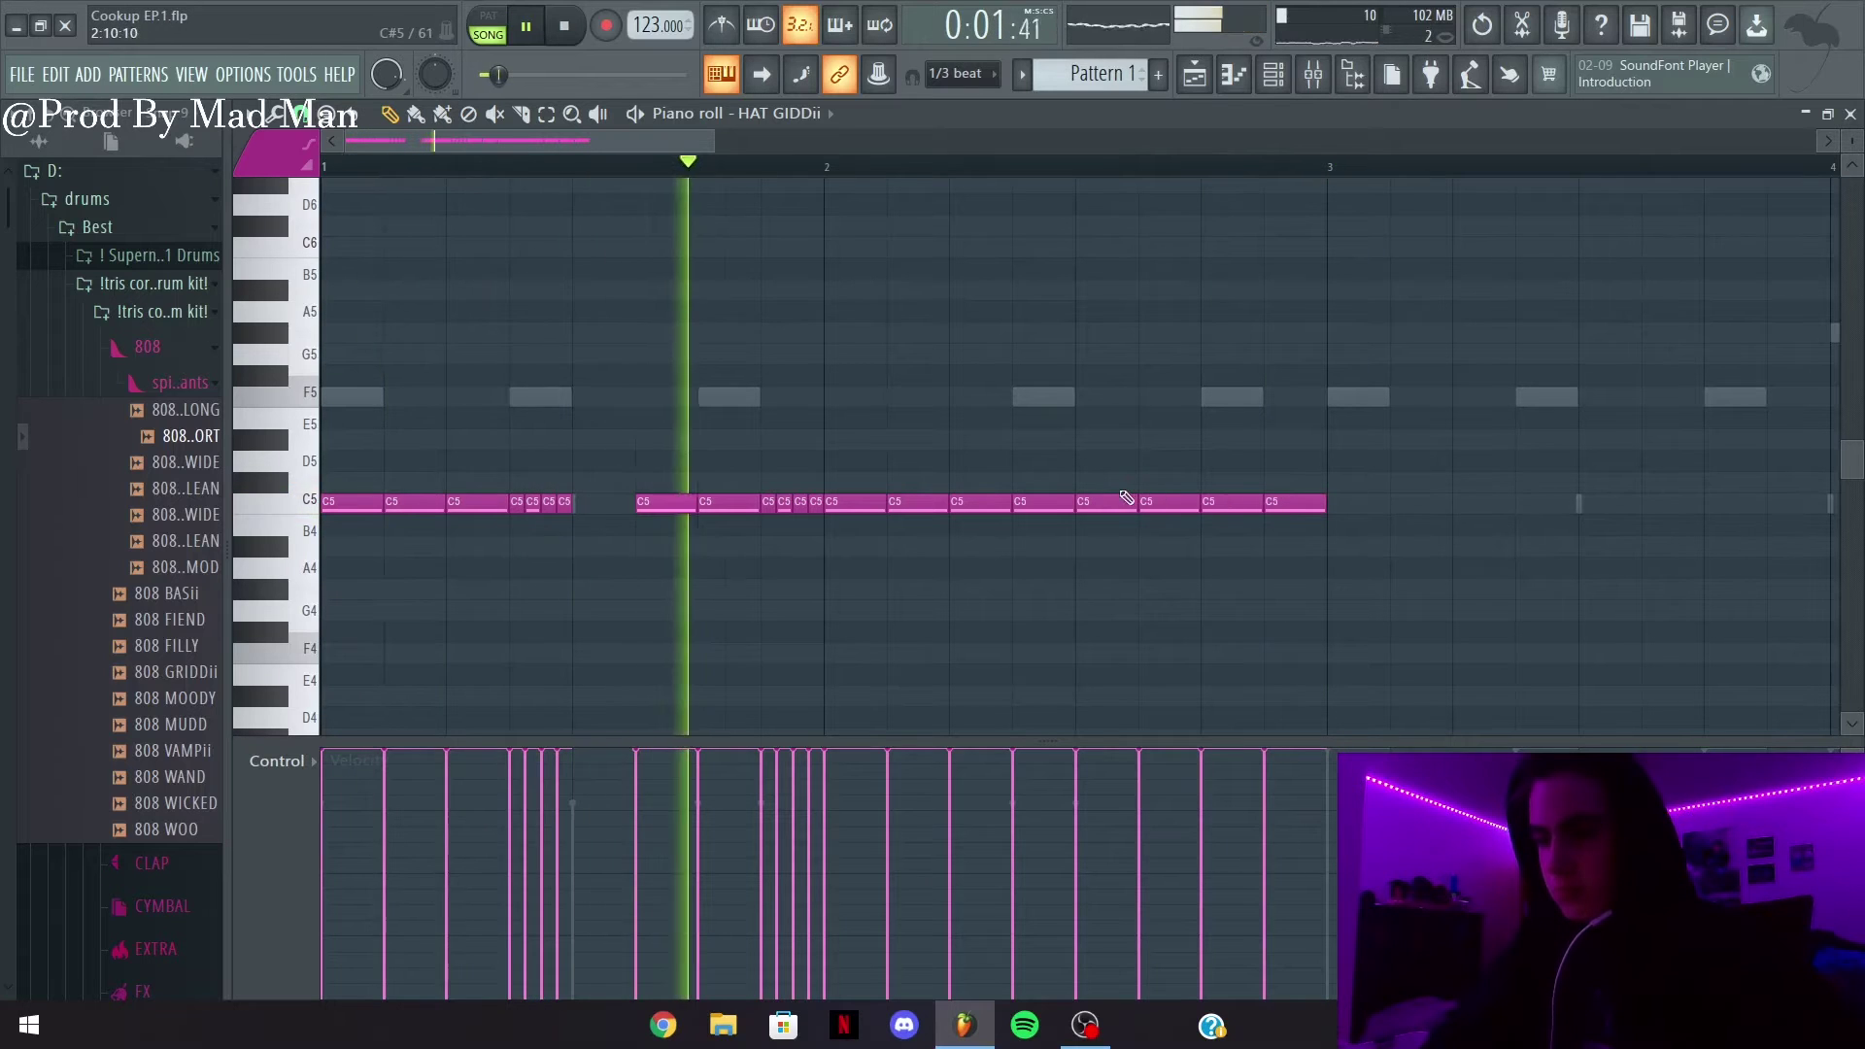
left_click_drag(1124, 495, 1173, 534)
key("Delete")
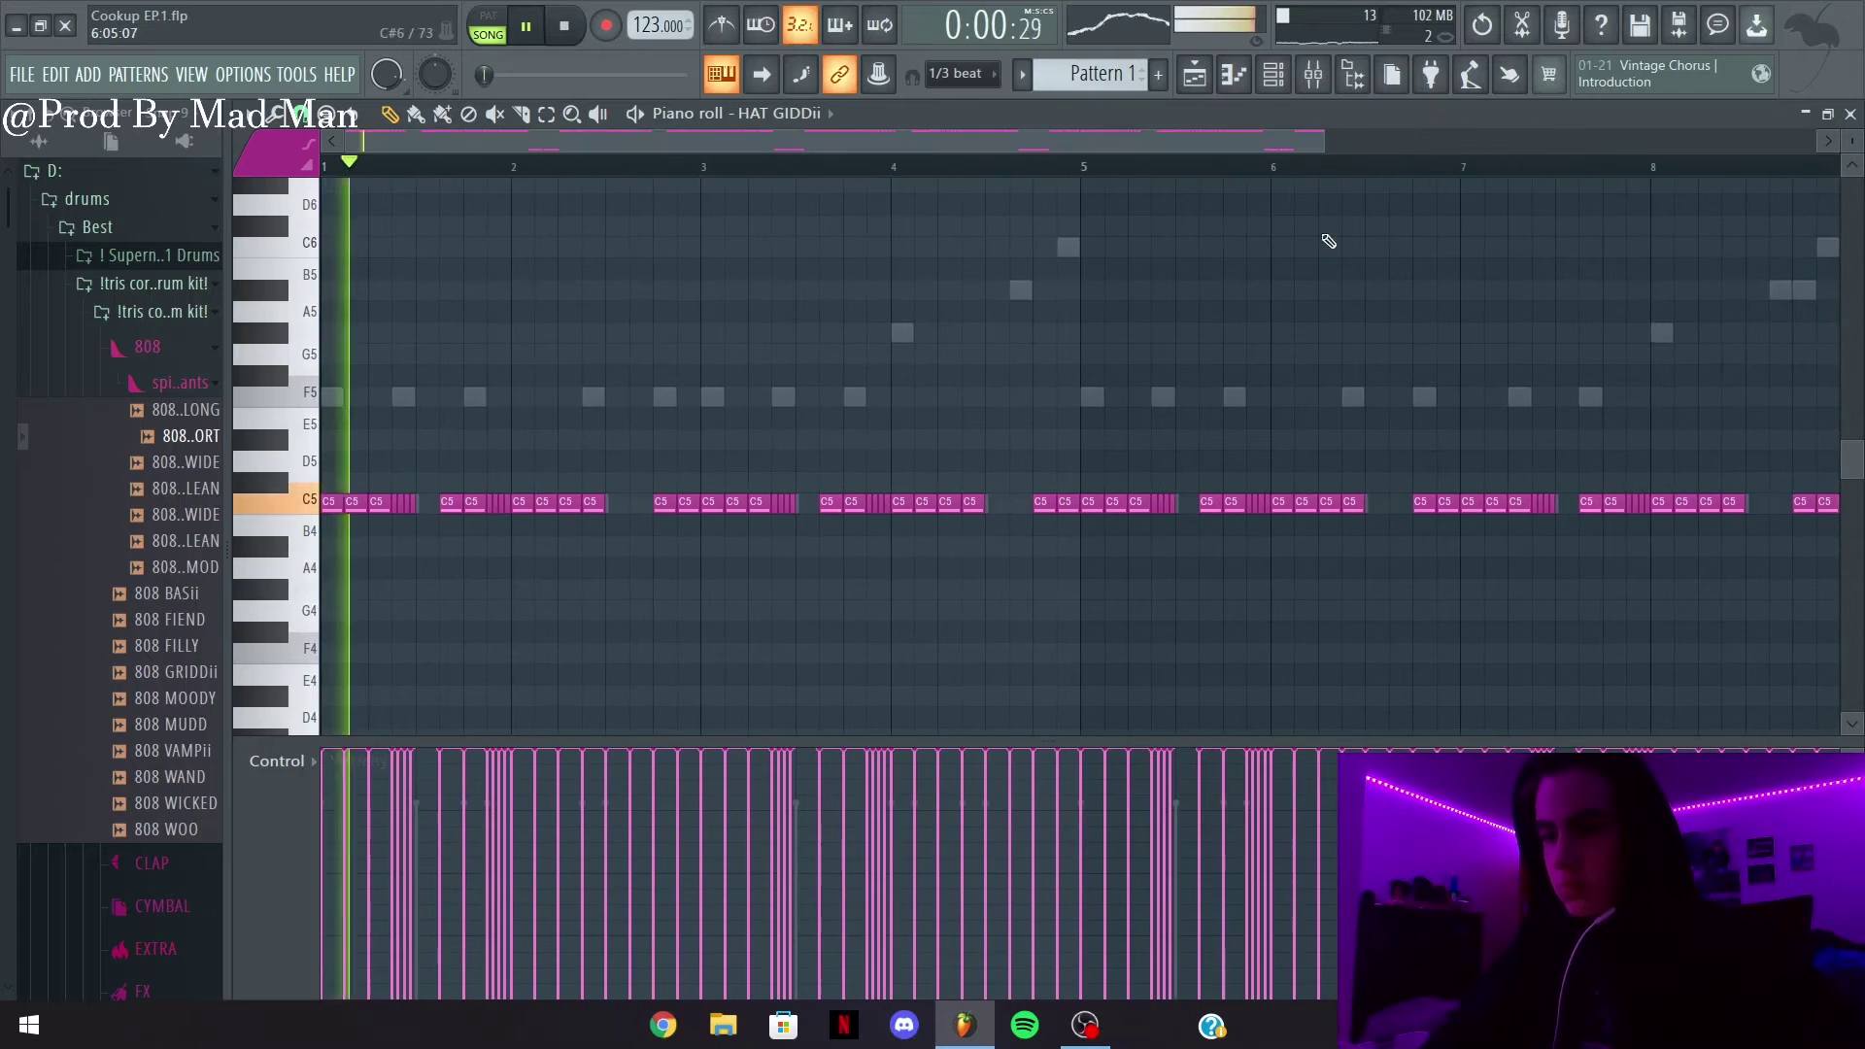
Raise bar 4's C4 hi-hats at steps 9 and 11 to C5, and chop the step 11 note into a roll
scroll(894, 658, "down", 2)
scroll(894, 657, "down", 2)
left_click_drag(991, 553, 1017, 552)
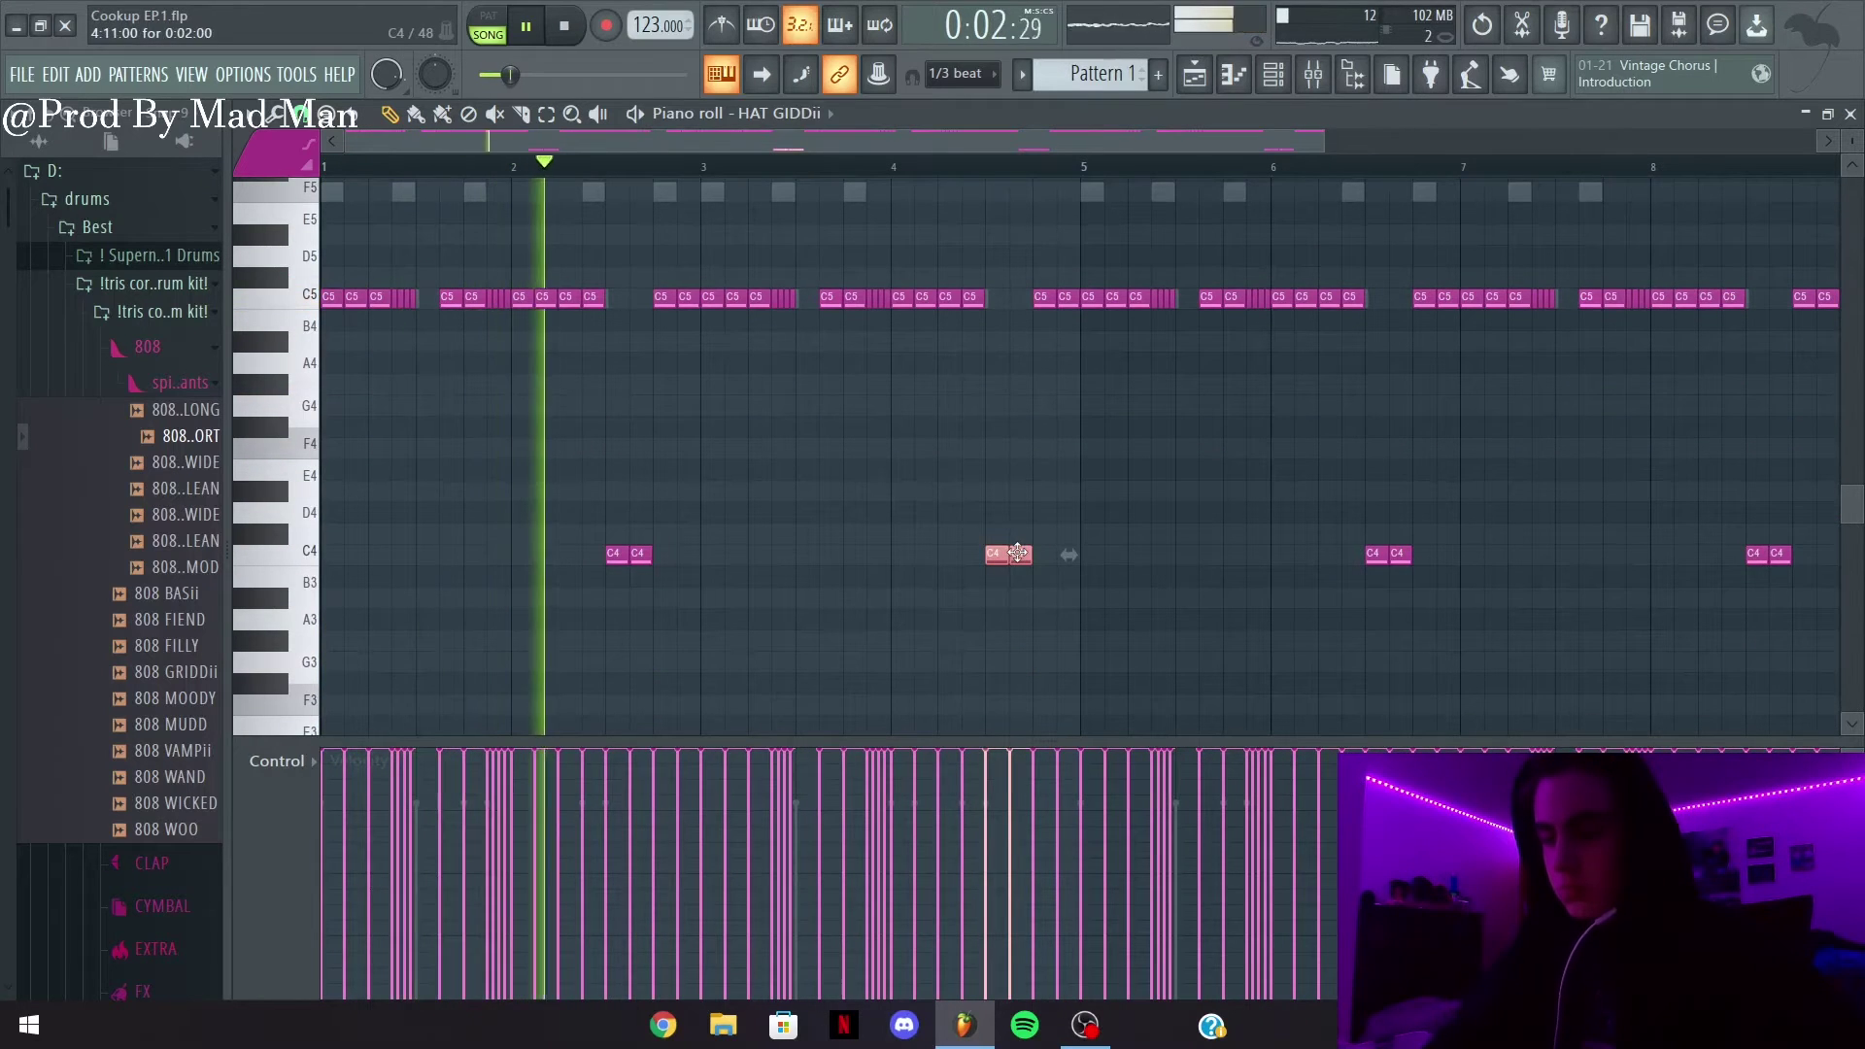
key("ctrl+Up")
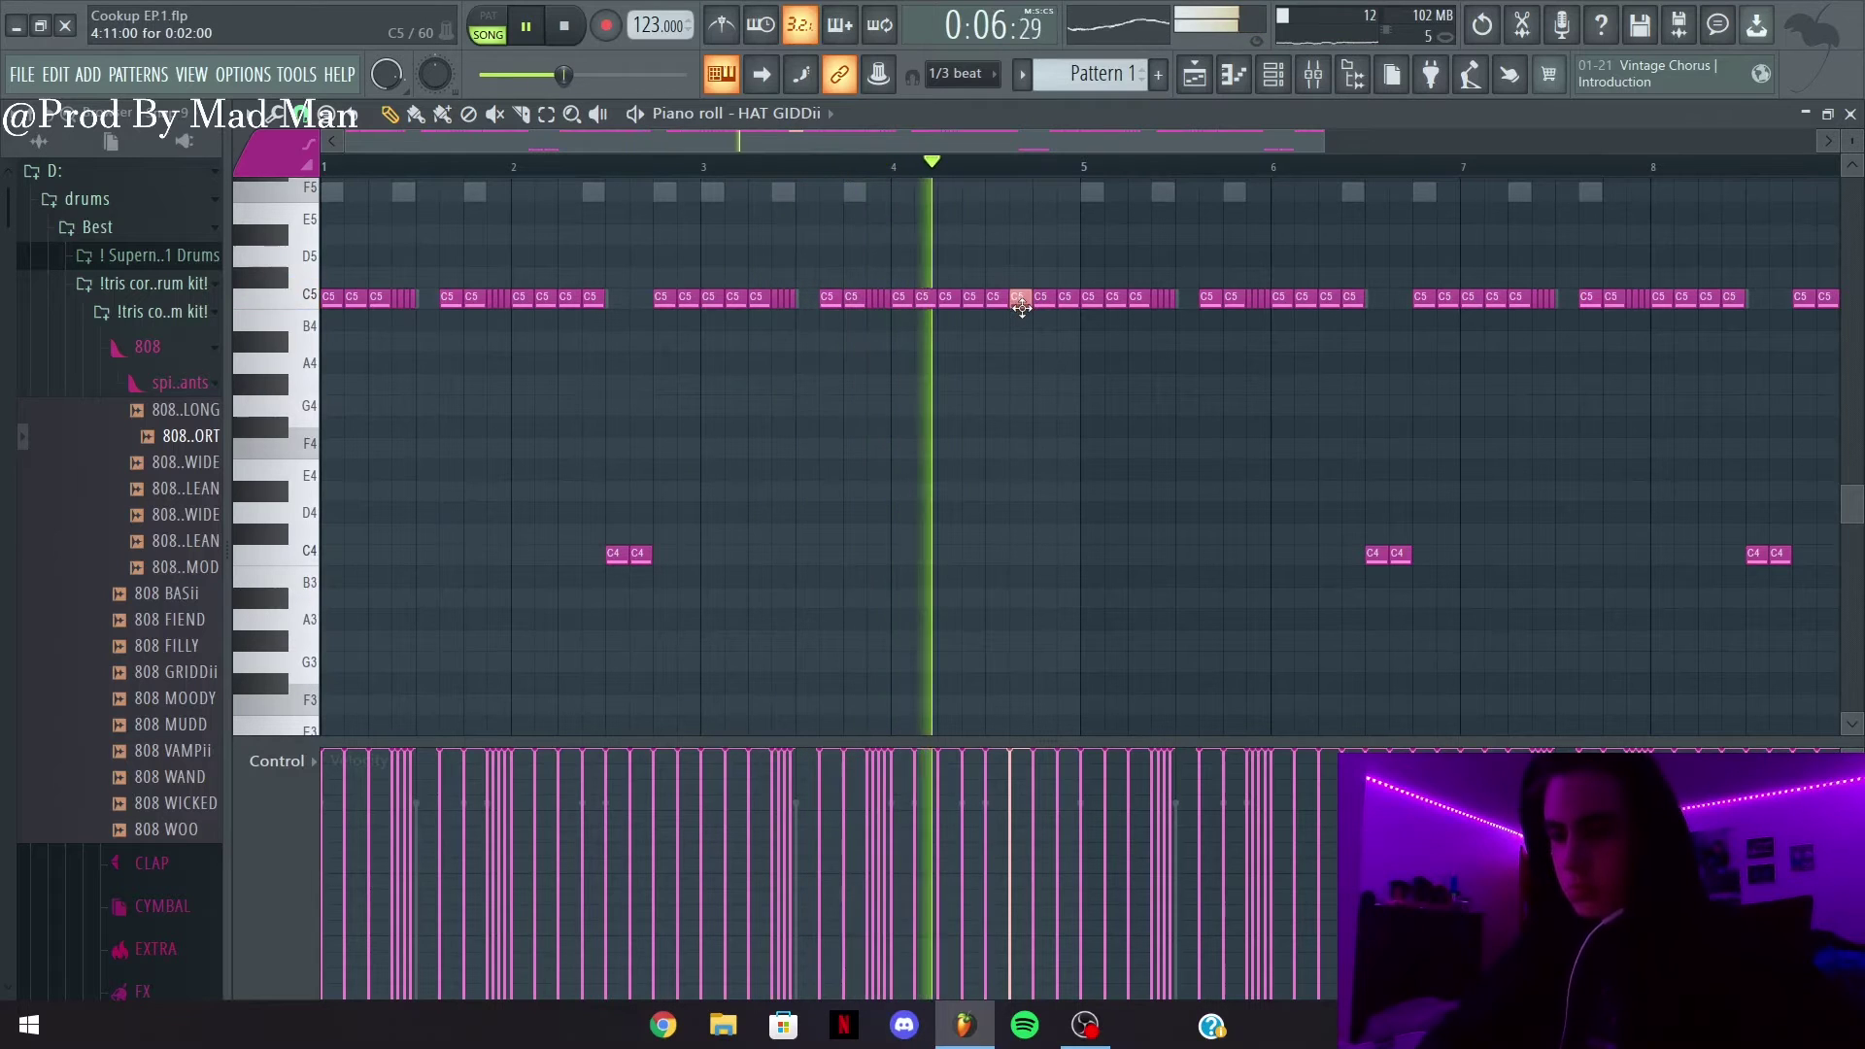
key("ctrl+u")
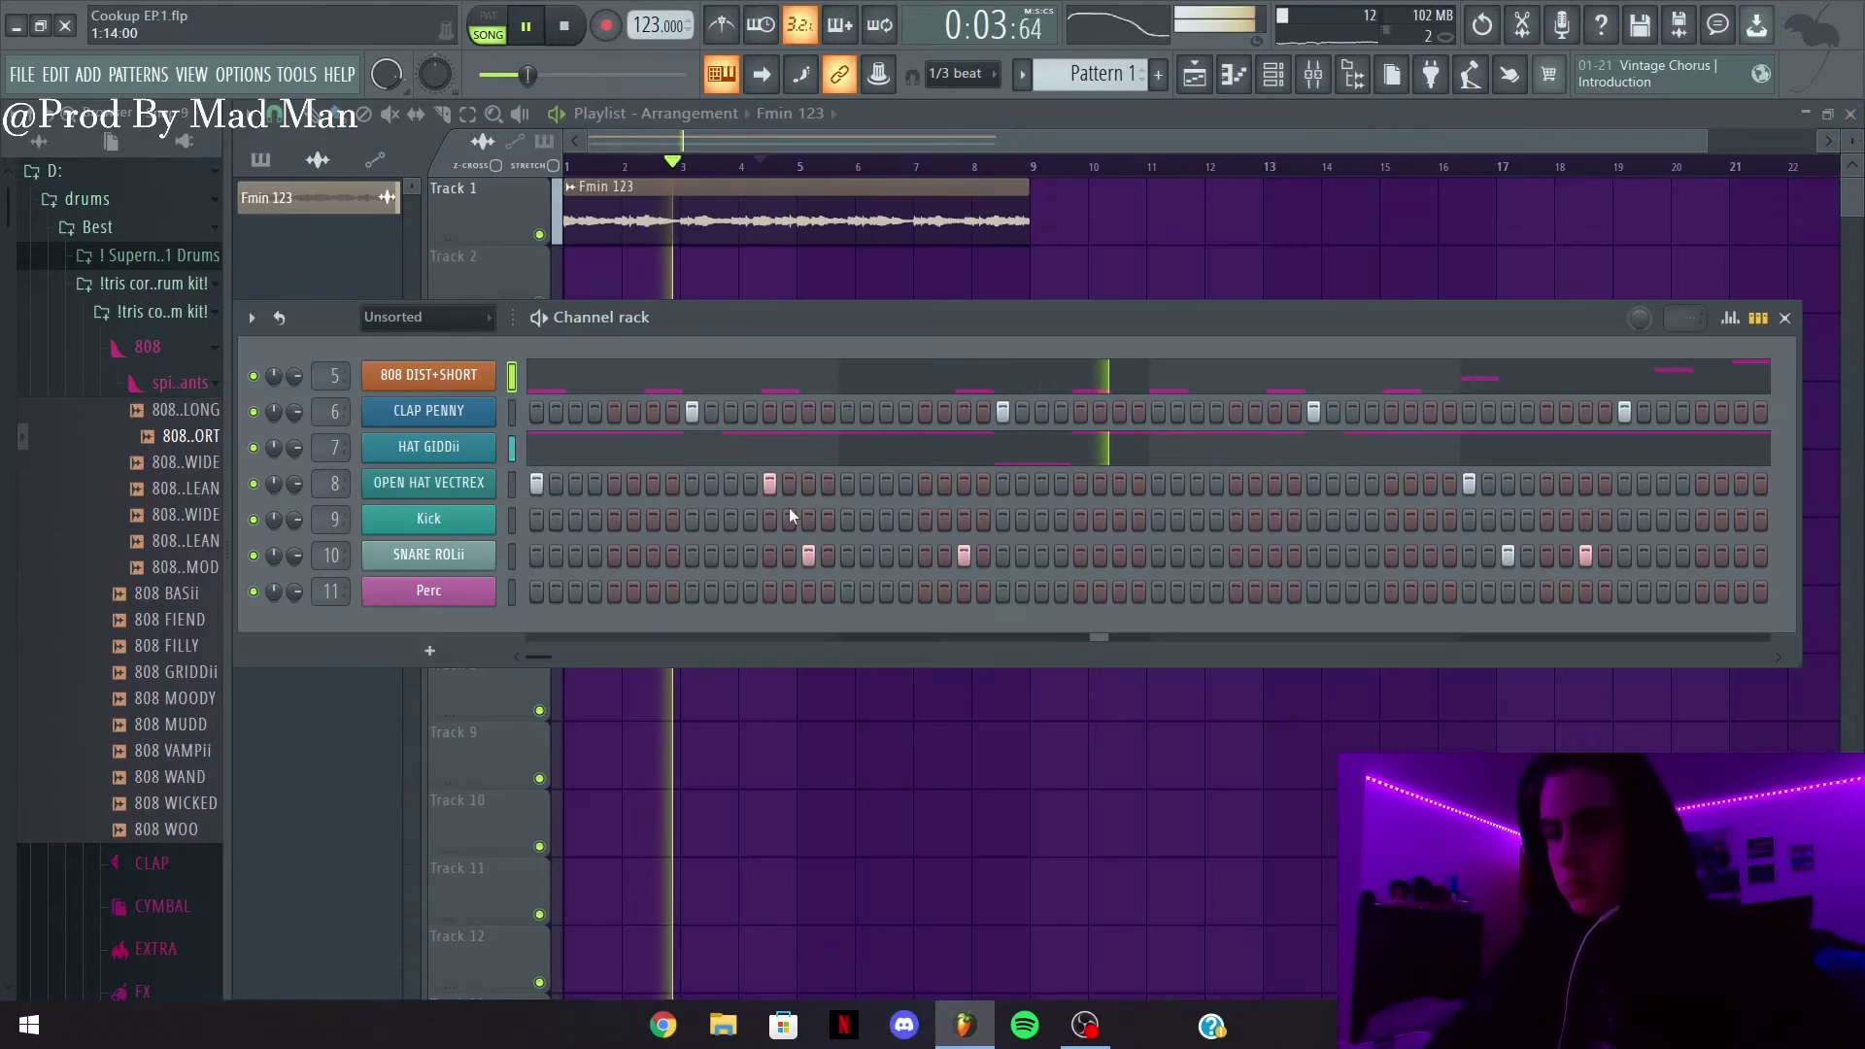
Browse the drum kit's KICK samples and load KICK UP onto the Kick channel
left_click(109, 386)
left_click(121, 344)
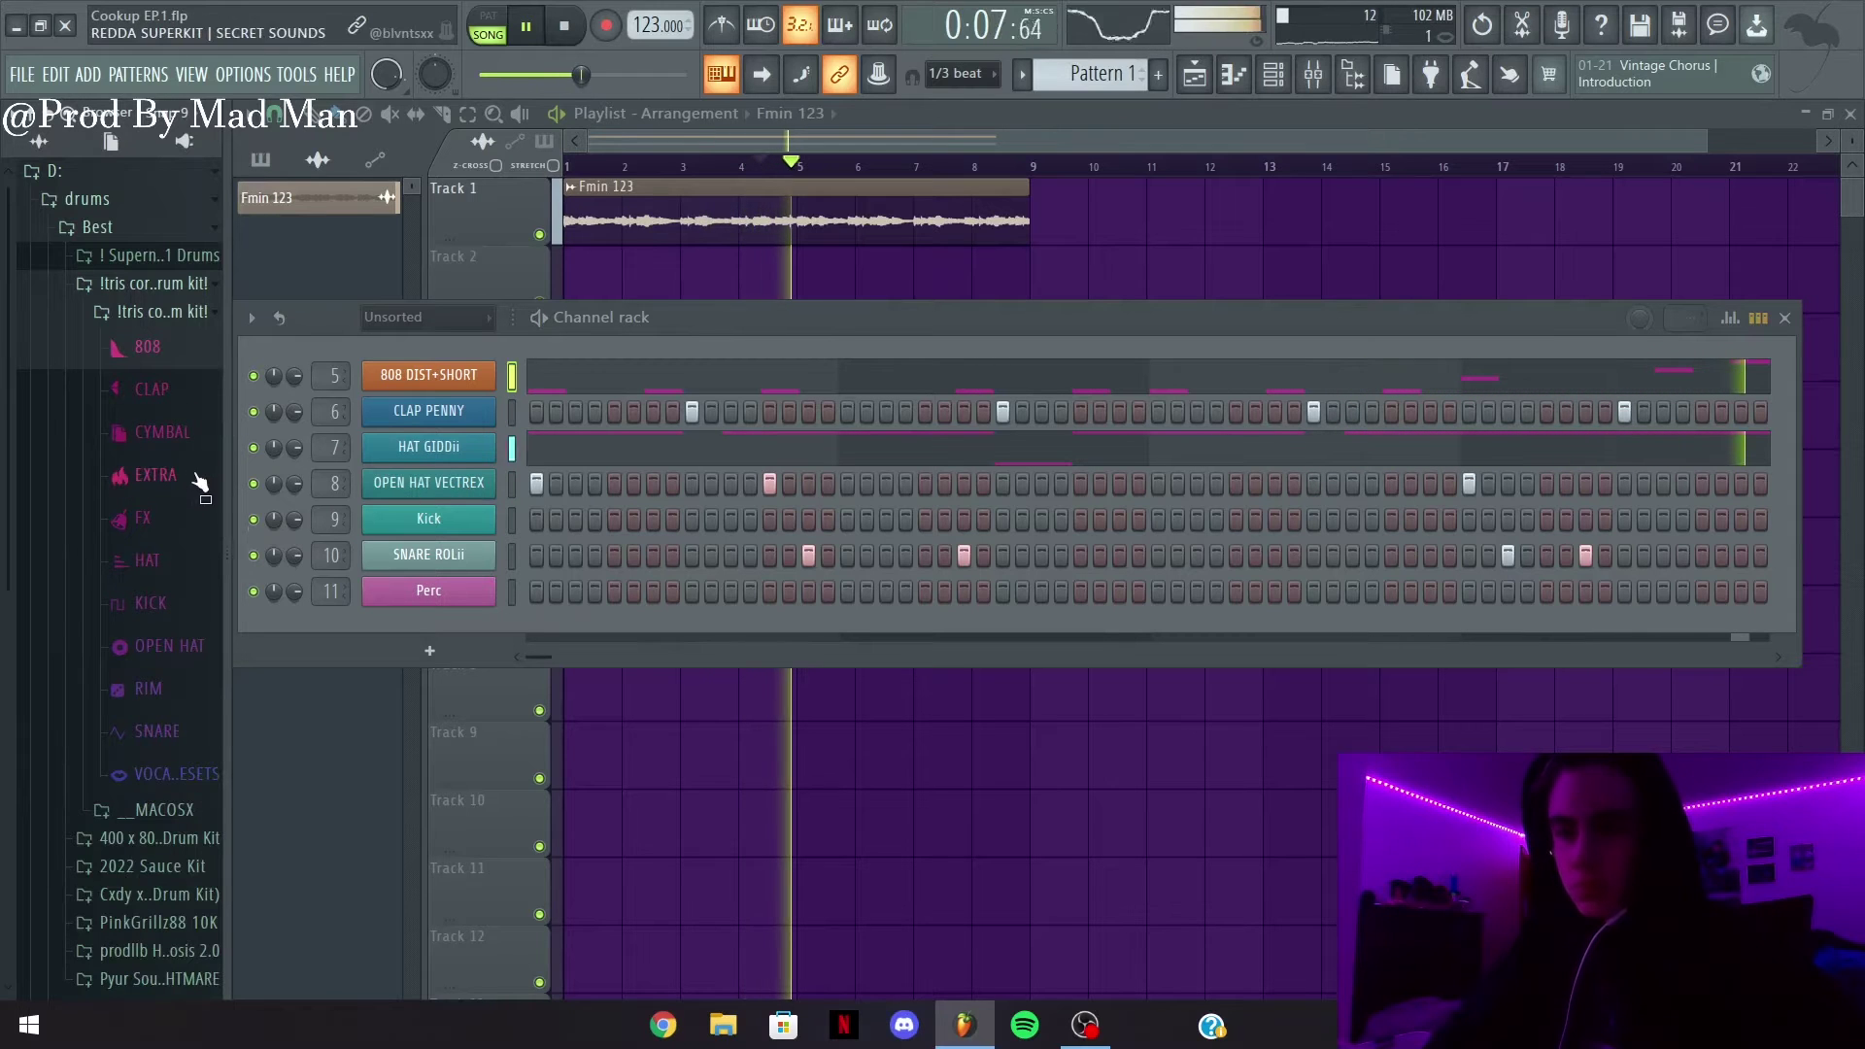
left_click(171, 604)
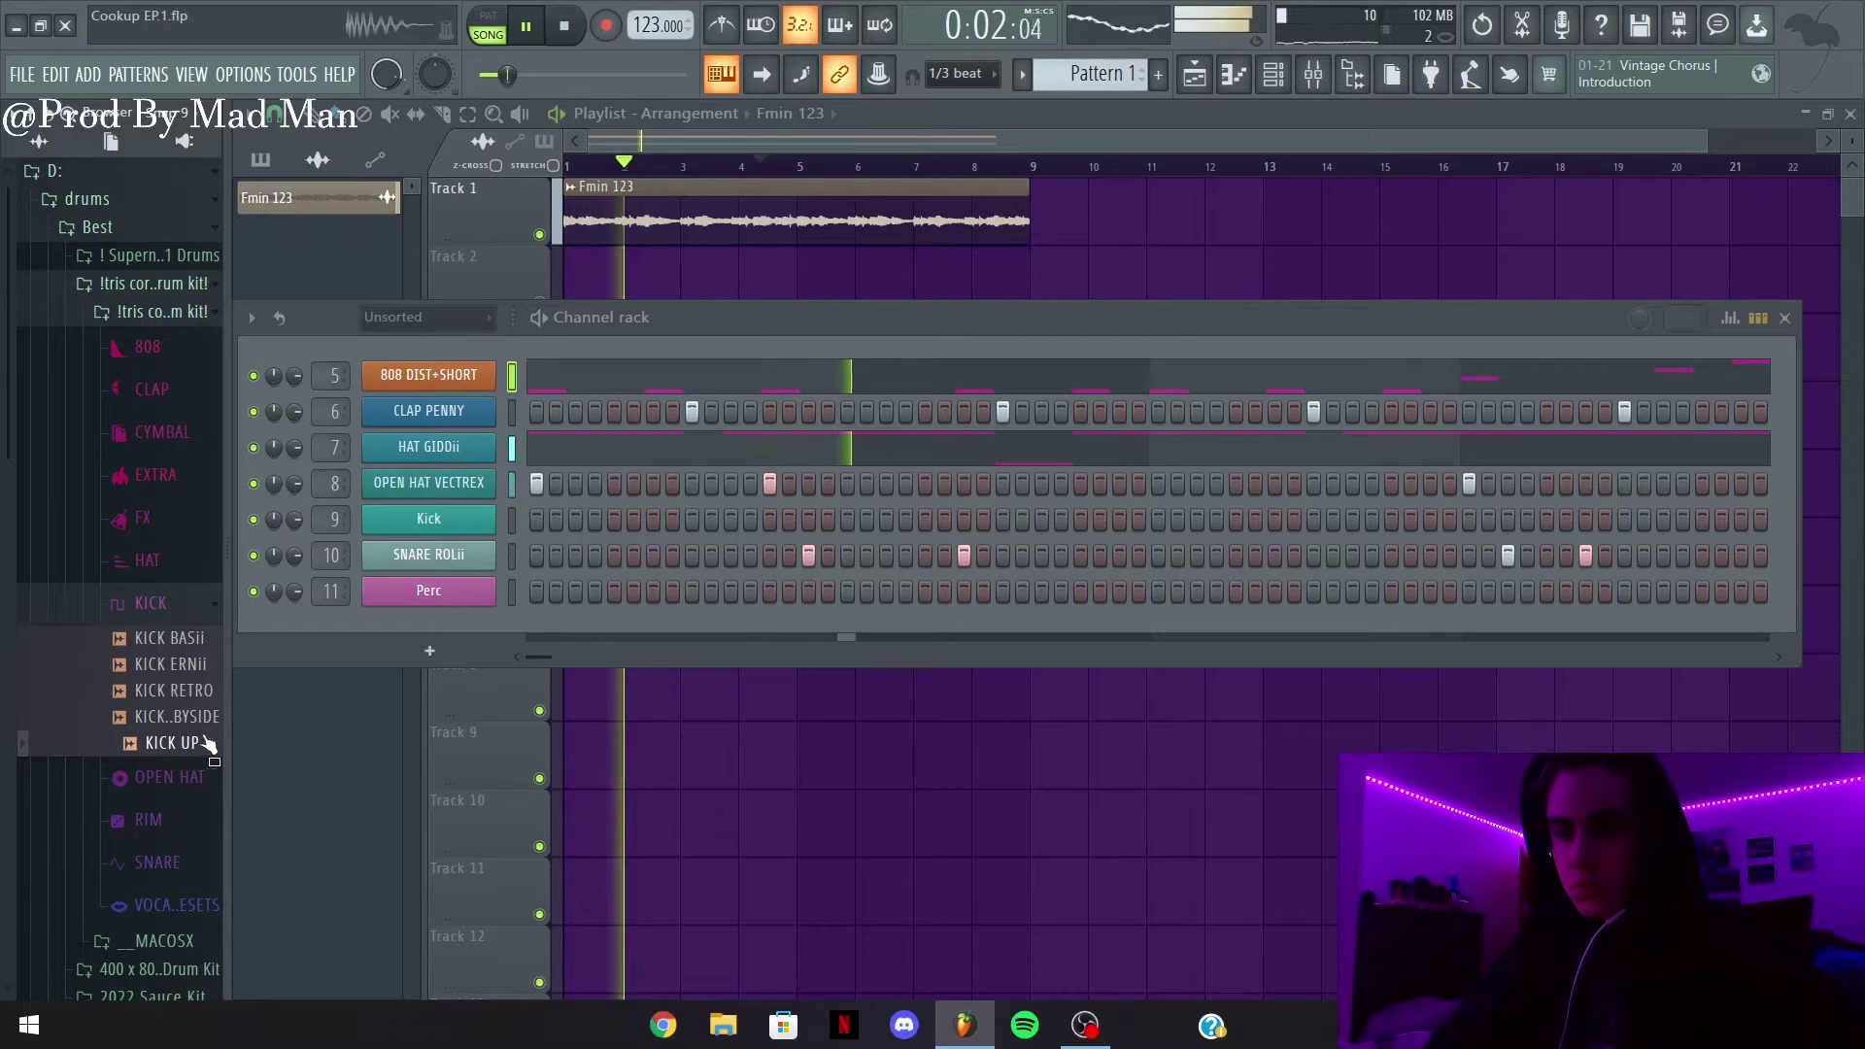
left_click_drag(207, 744, 428, 549)
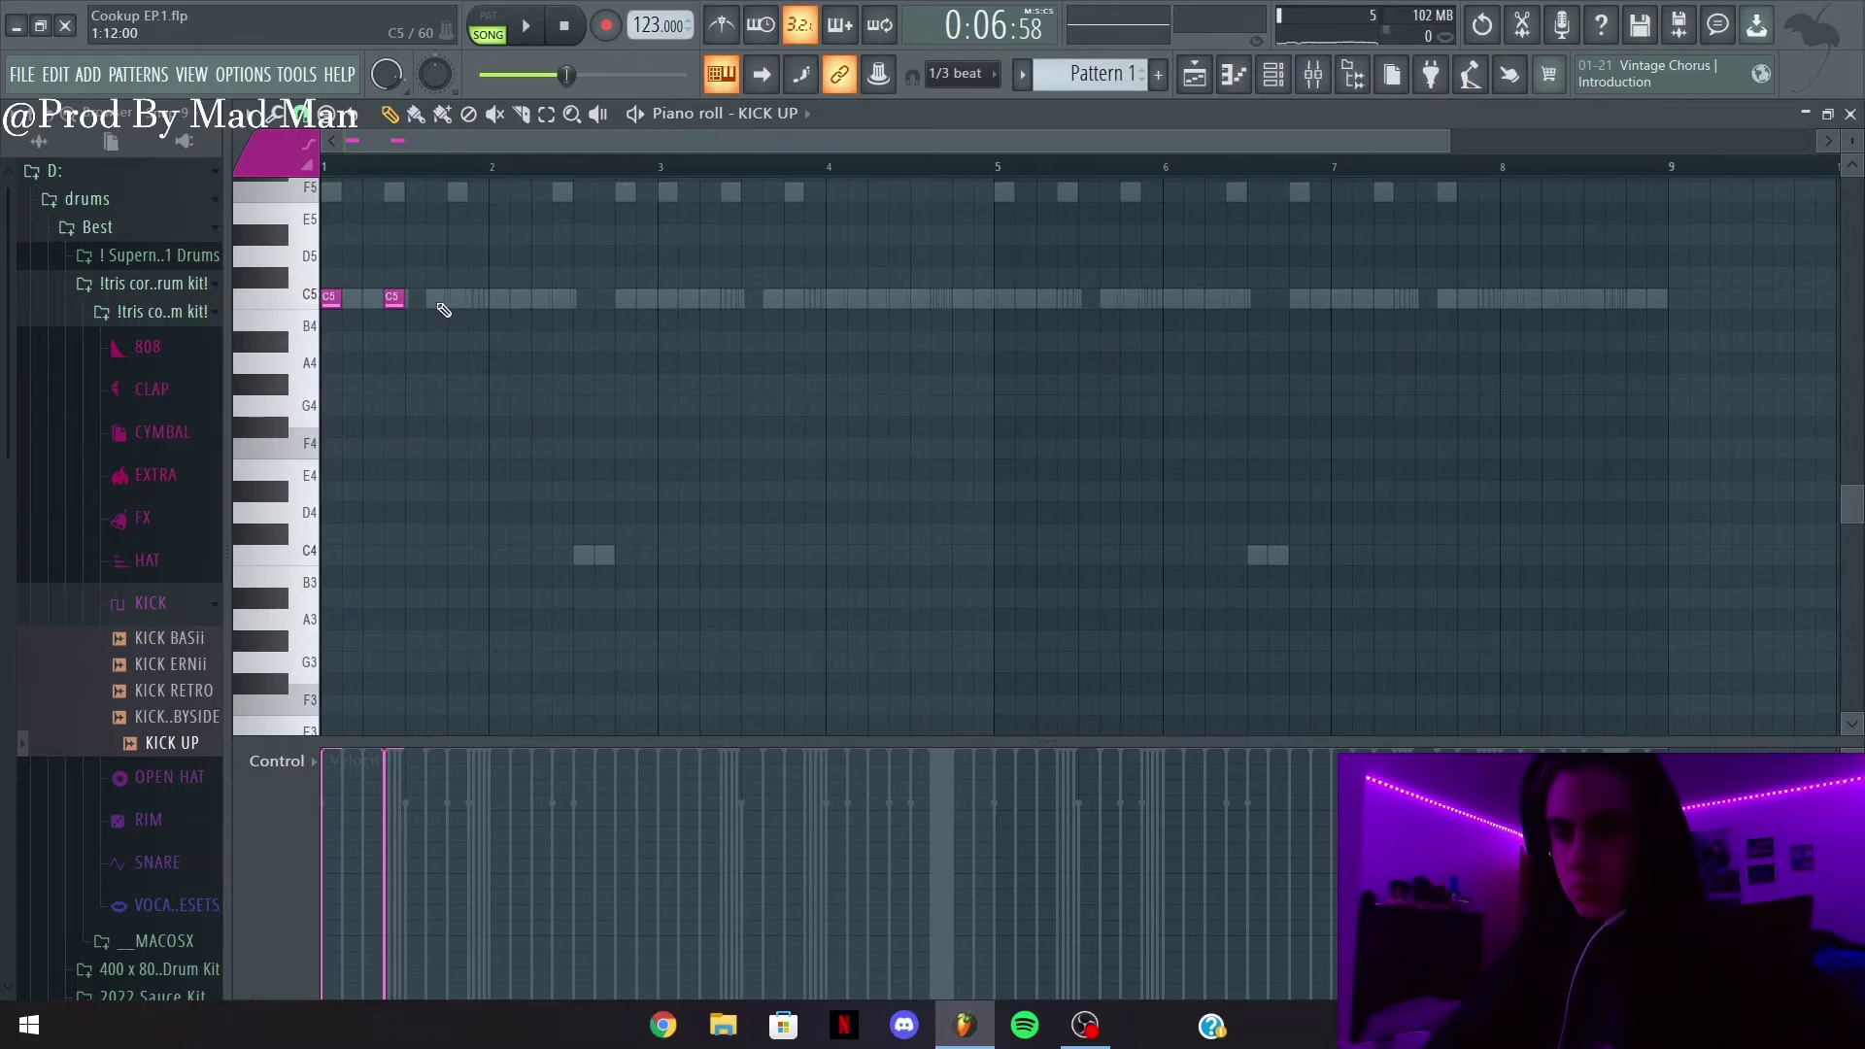
Place C5 kicks at steps 1, 7 and 13 of bar 1, trying and removing an extra one at step 7 of bar 2
key("space")
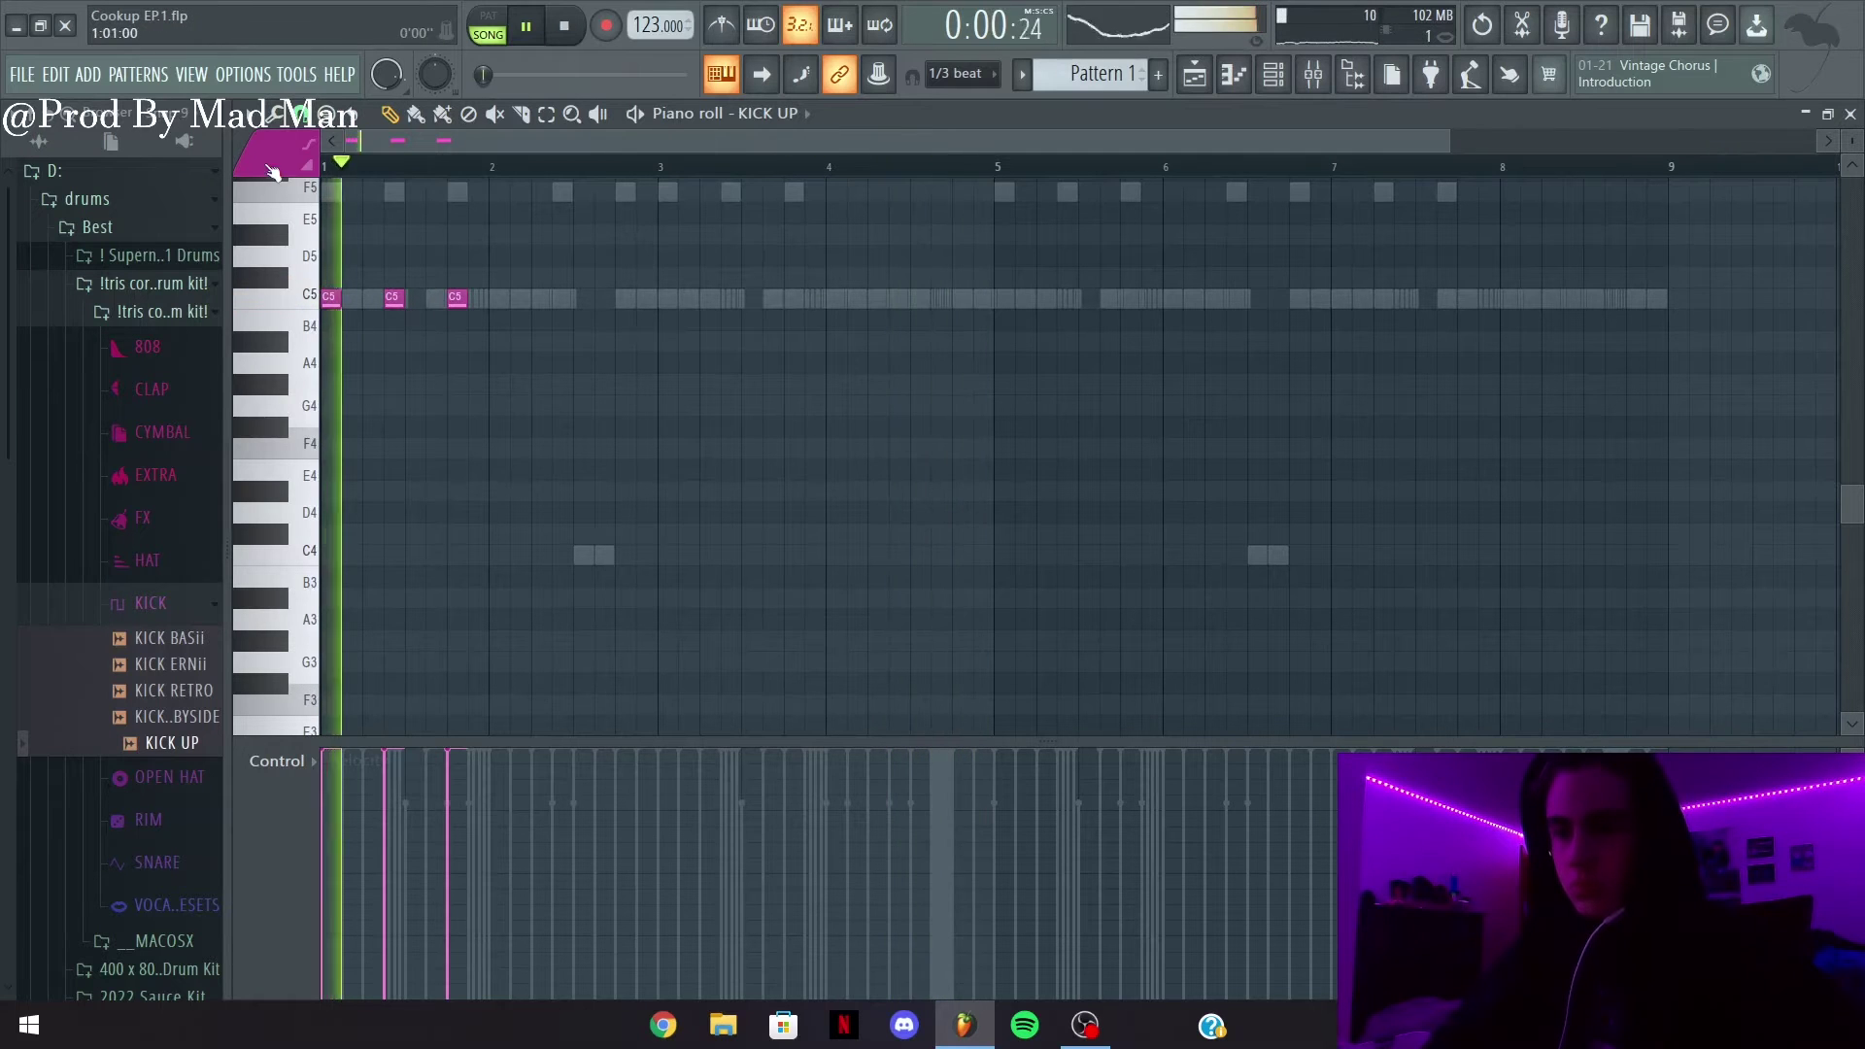
left_click(559, 299)
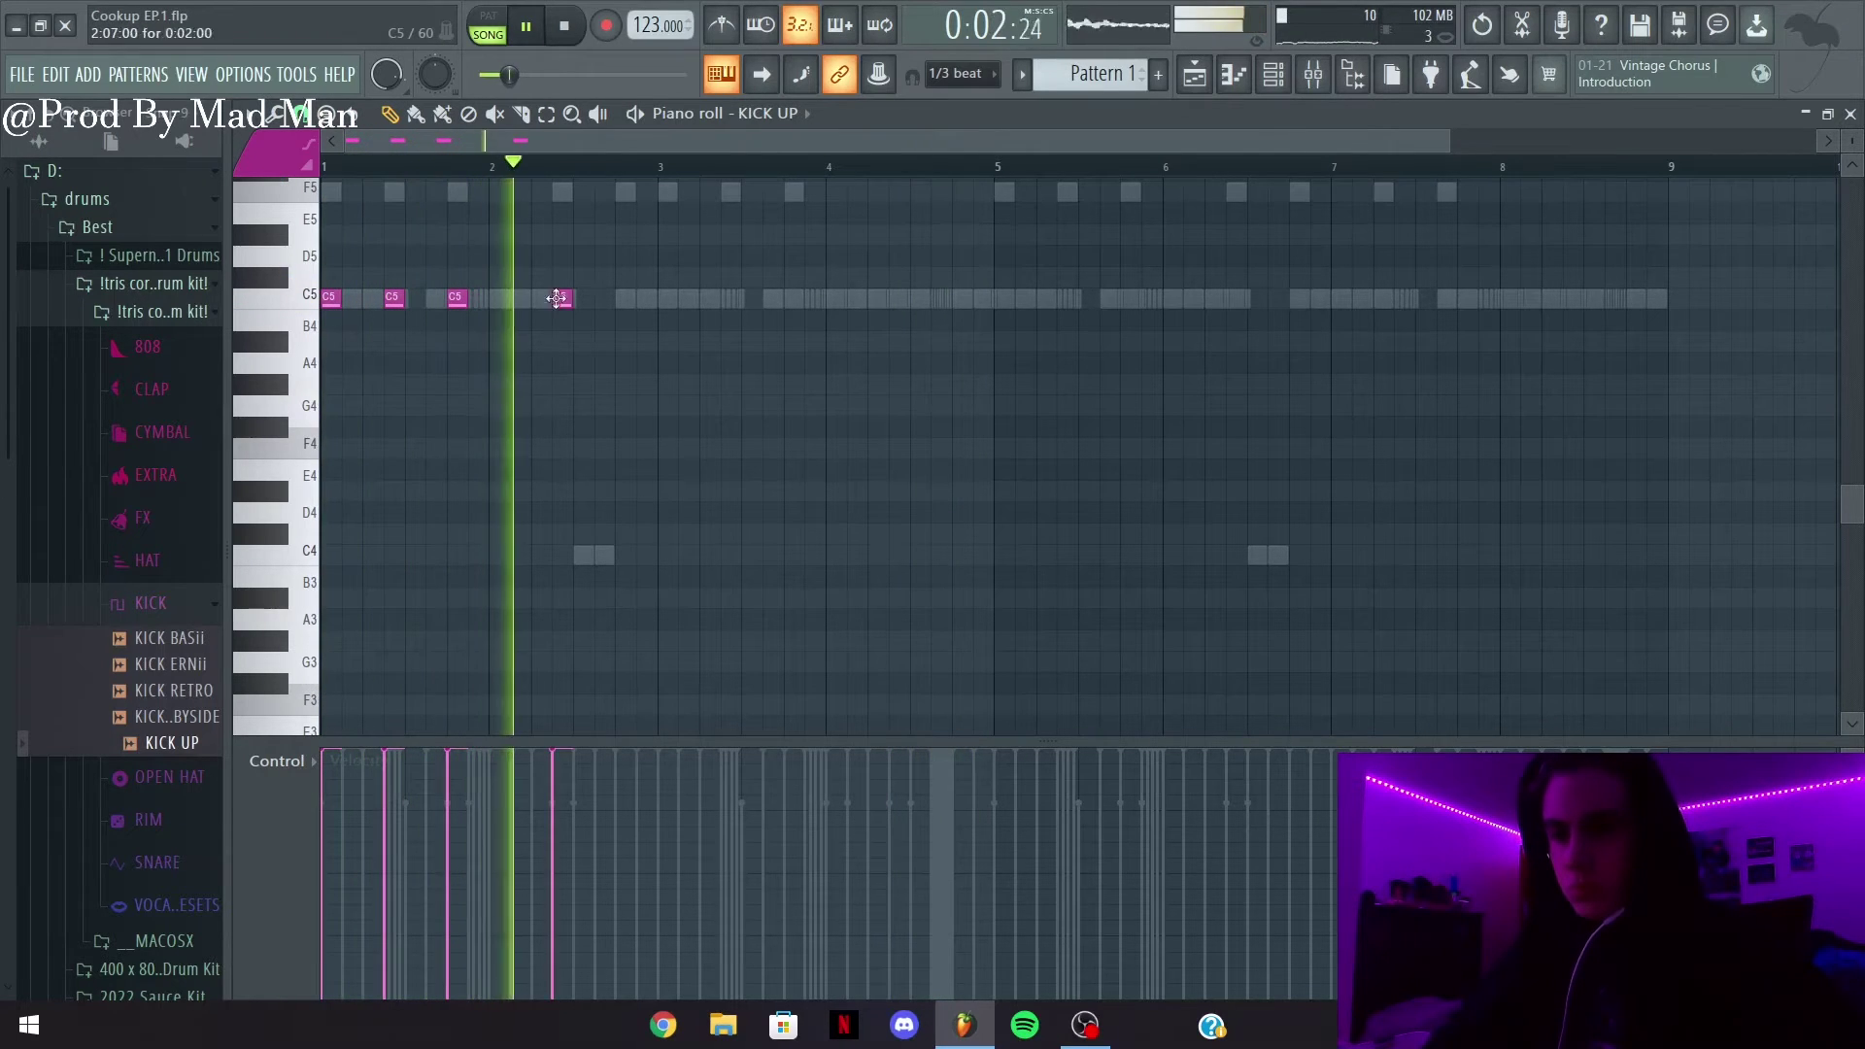
right_click(563, 299)
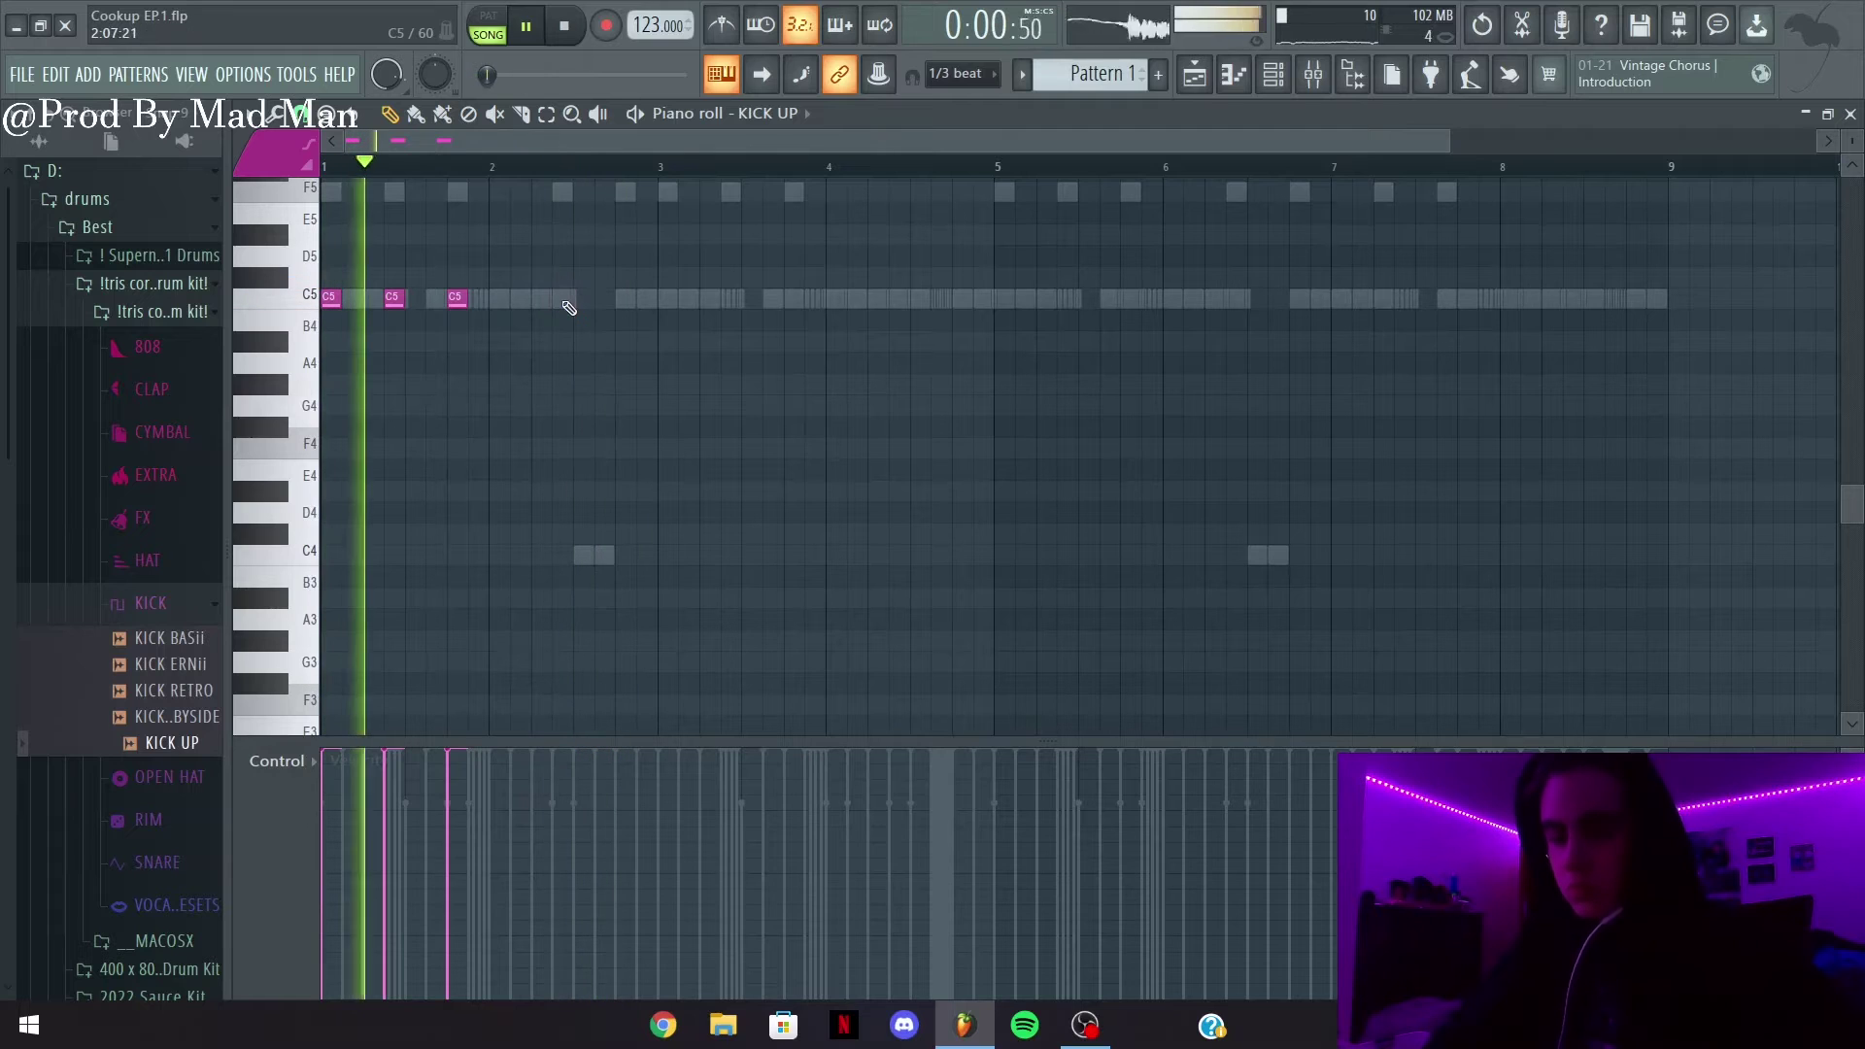
Lower the velocities of the bar 1 kick notes with level scaling
key("alt+a")
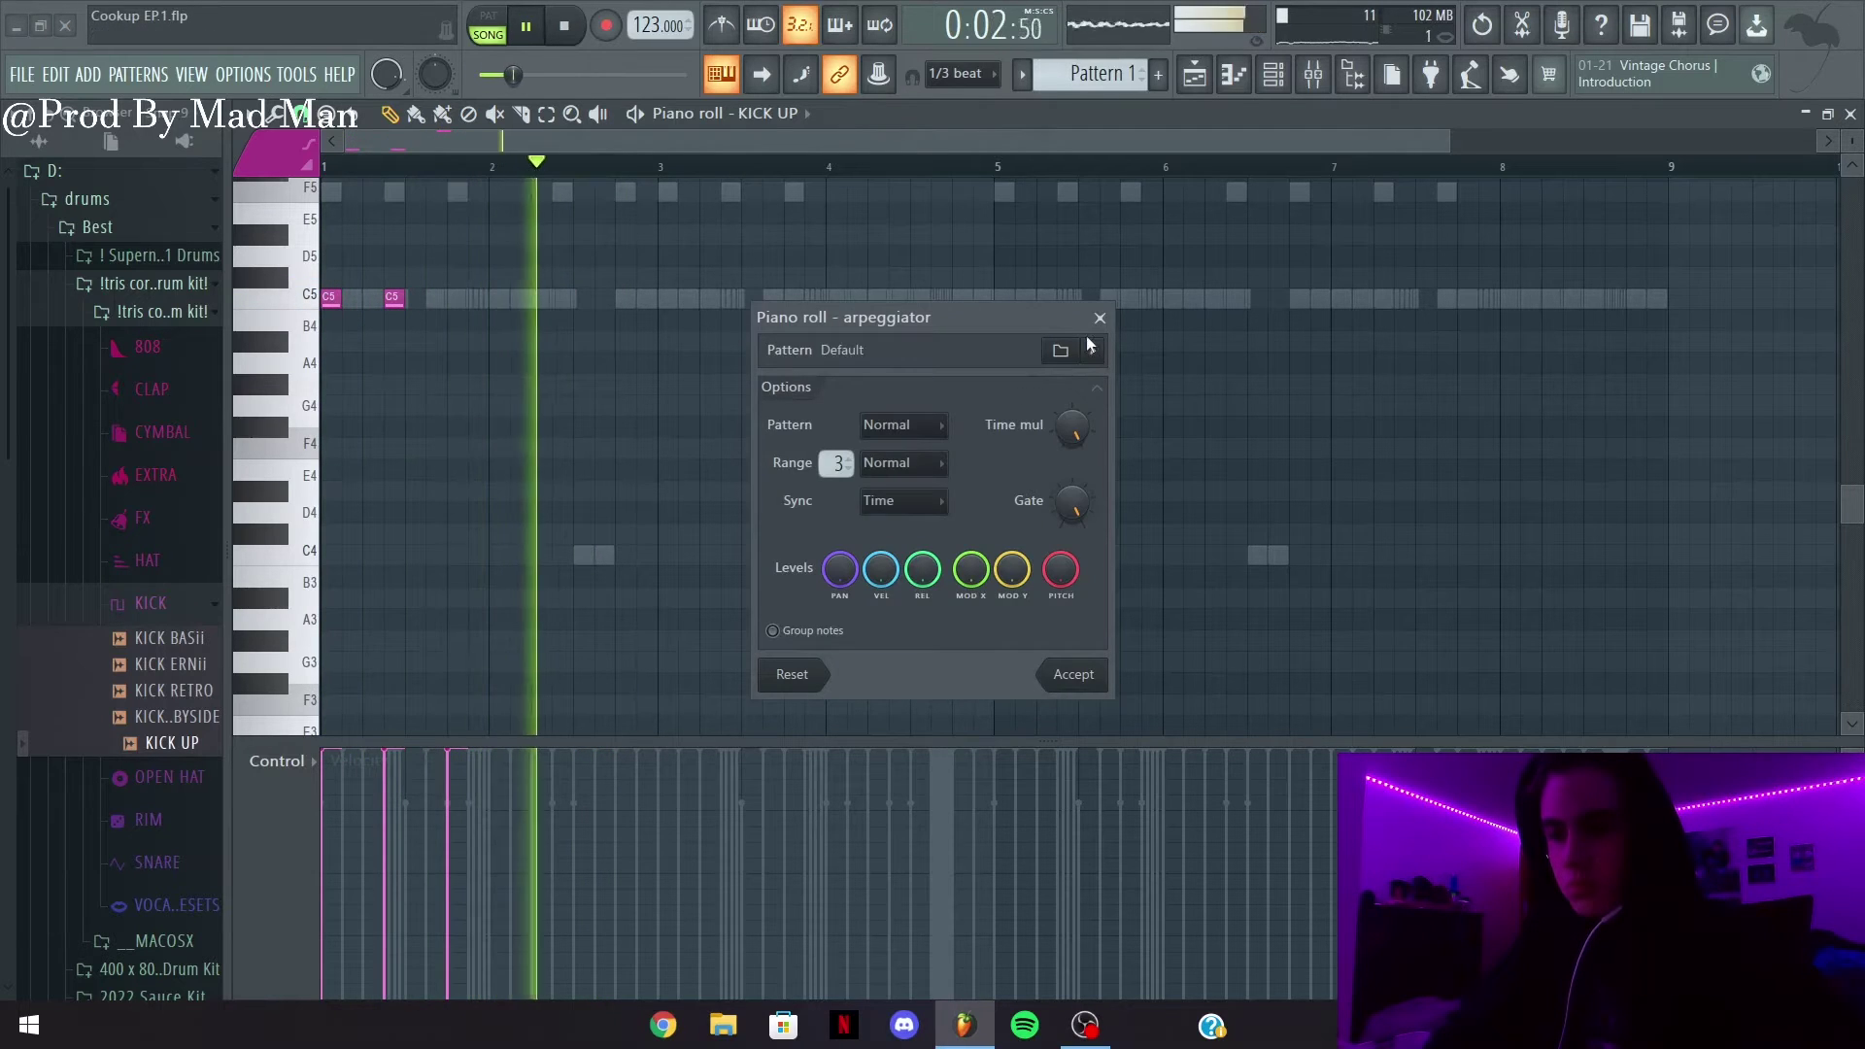
left_click(1096, 313)
key("alt+x")
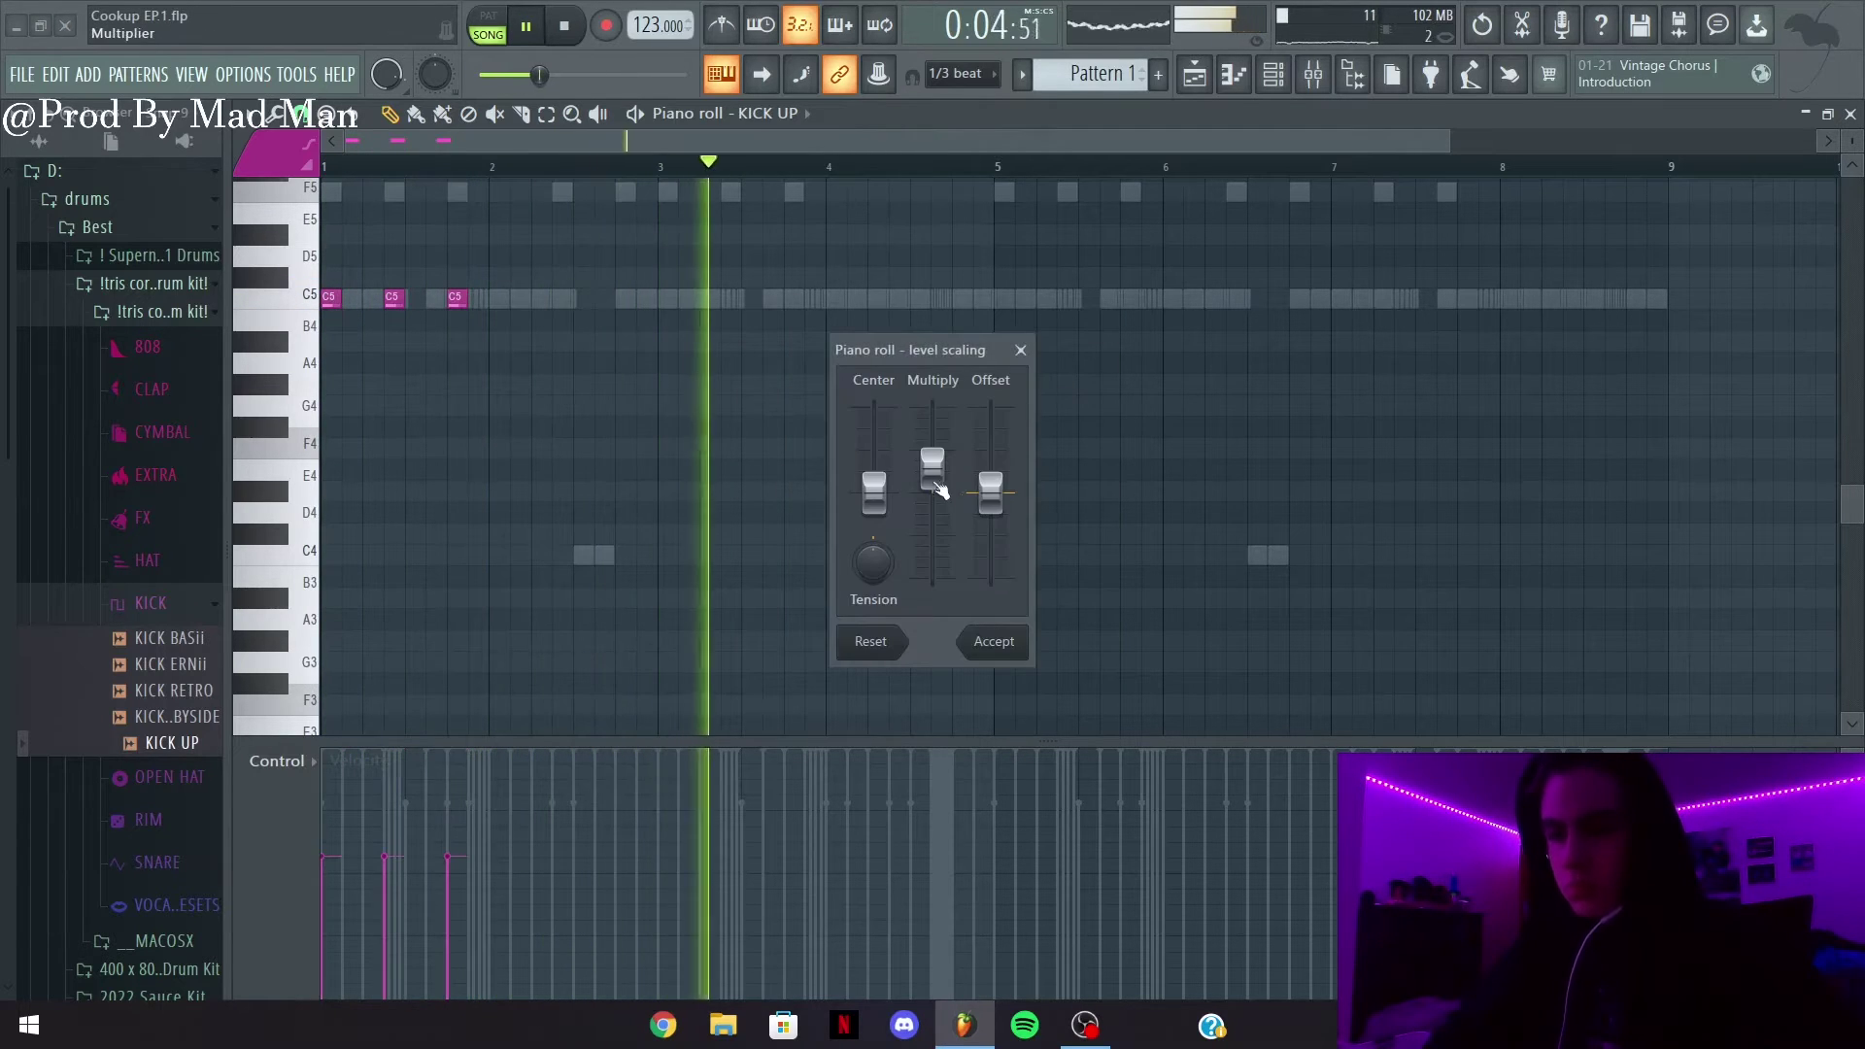
left_click(991, 641)
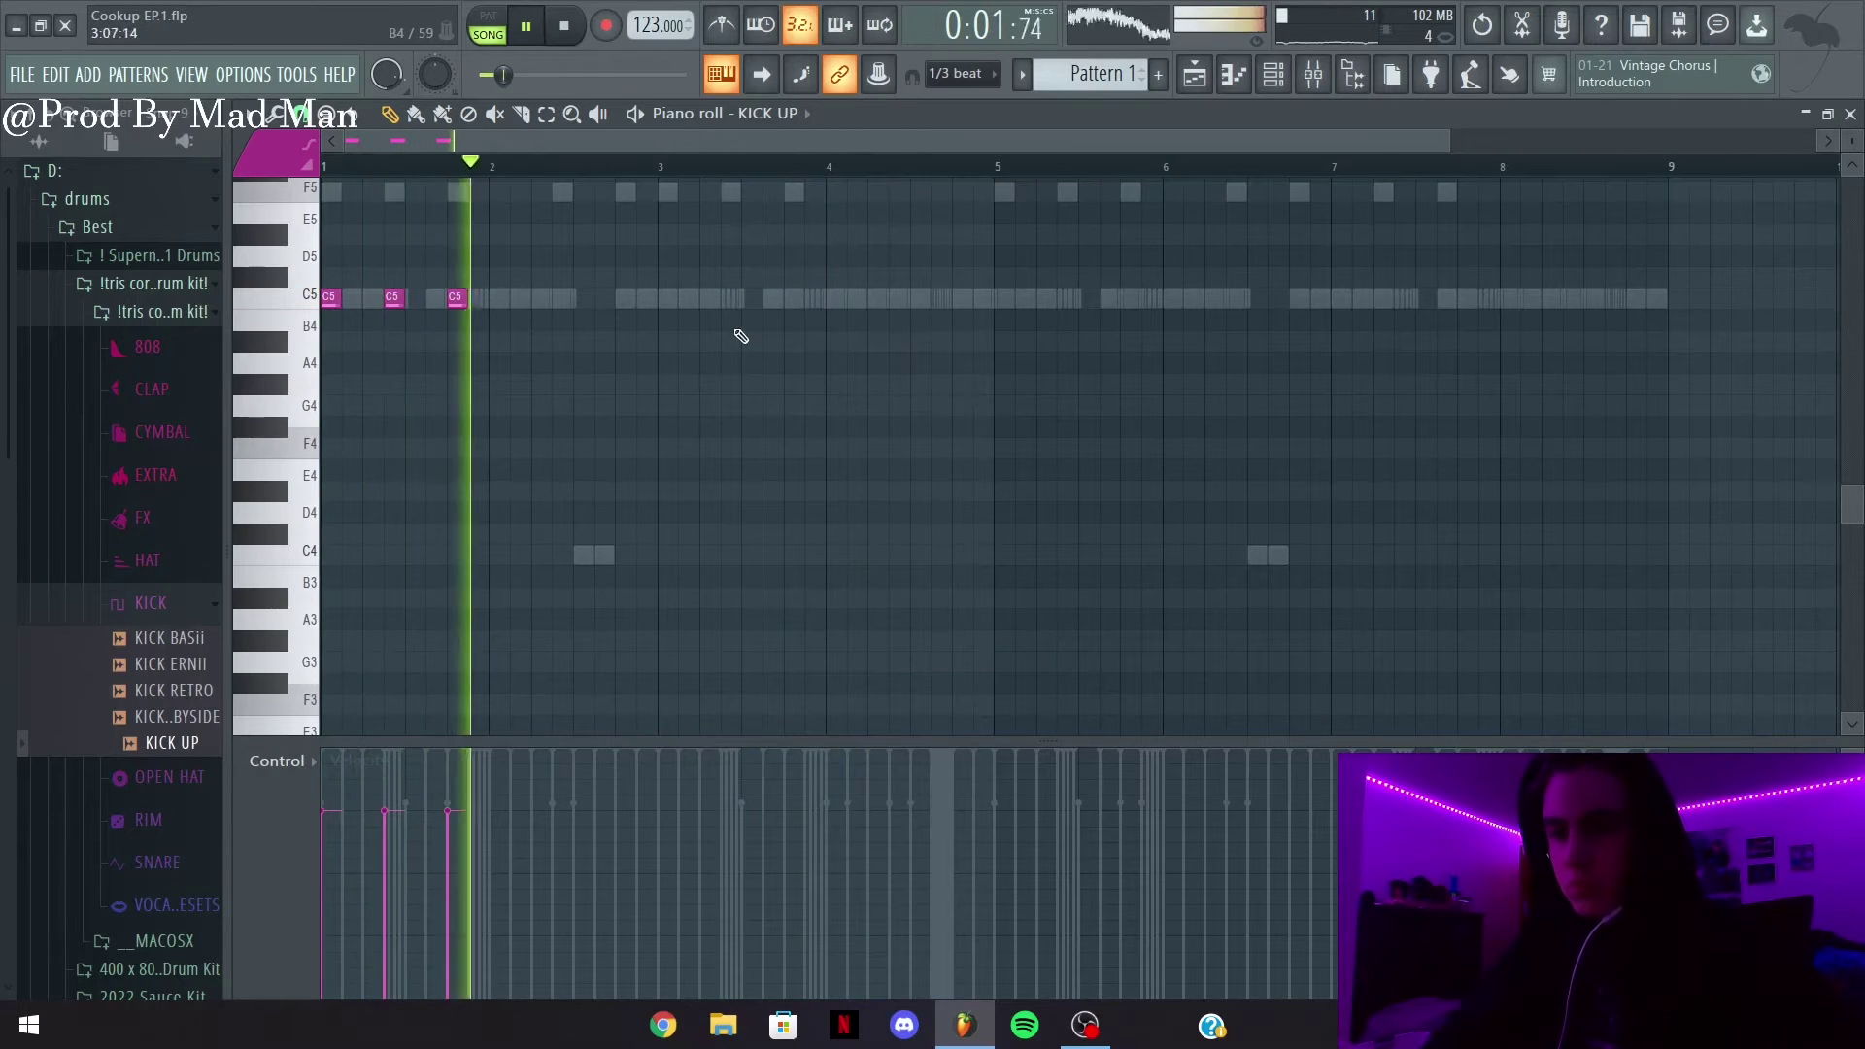
Add C5 kicks at steps 1, 7 and 13 of bar 3, and duplicate the first four bars into bars 5 to 8
left_click(667, 297)
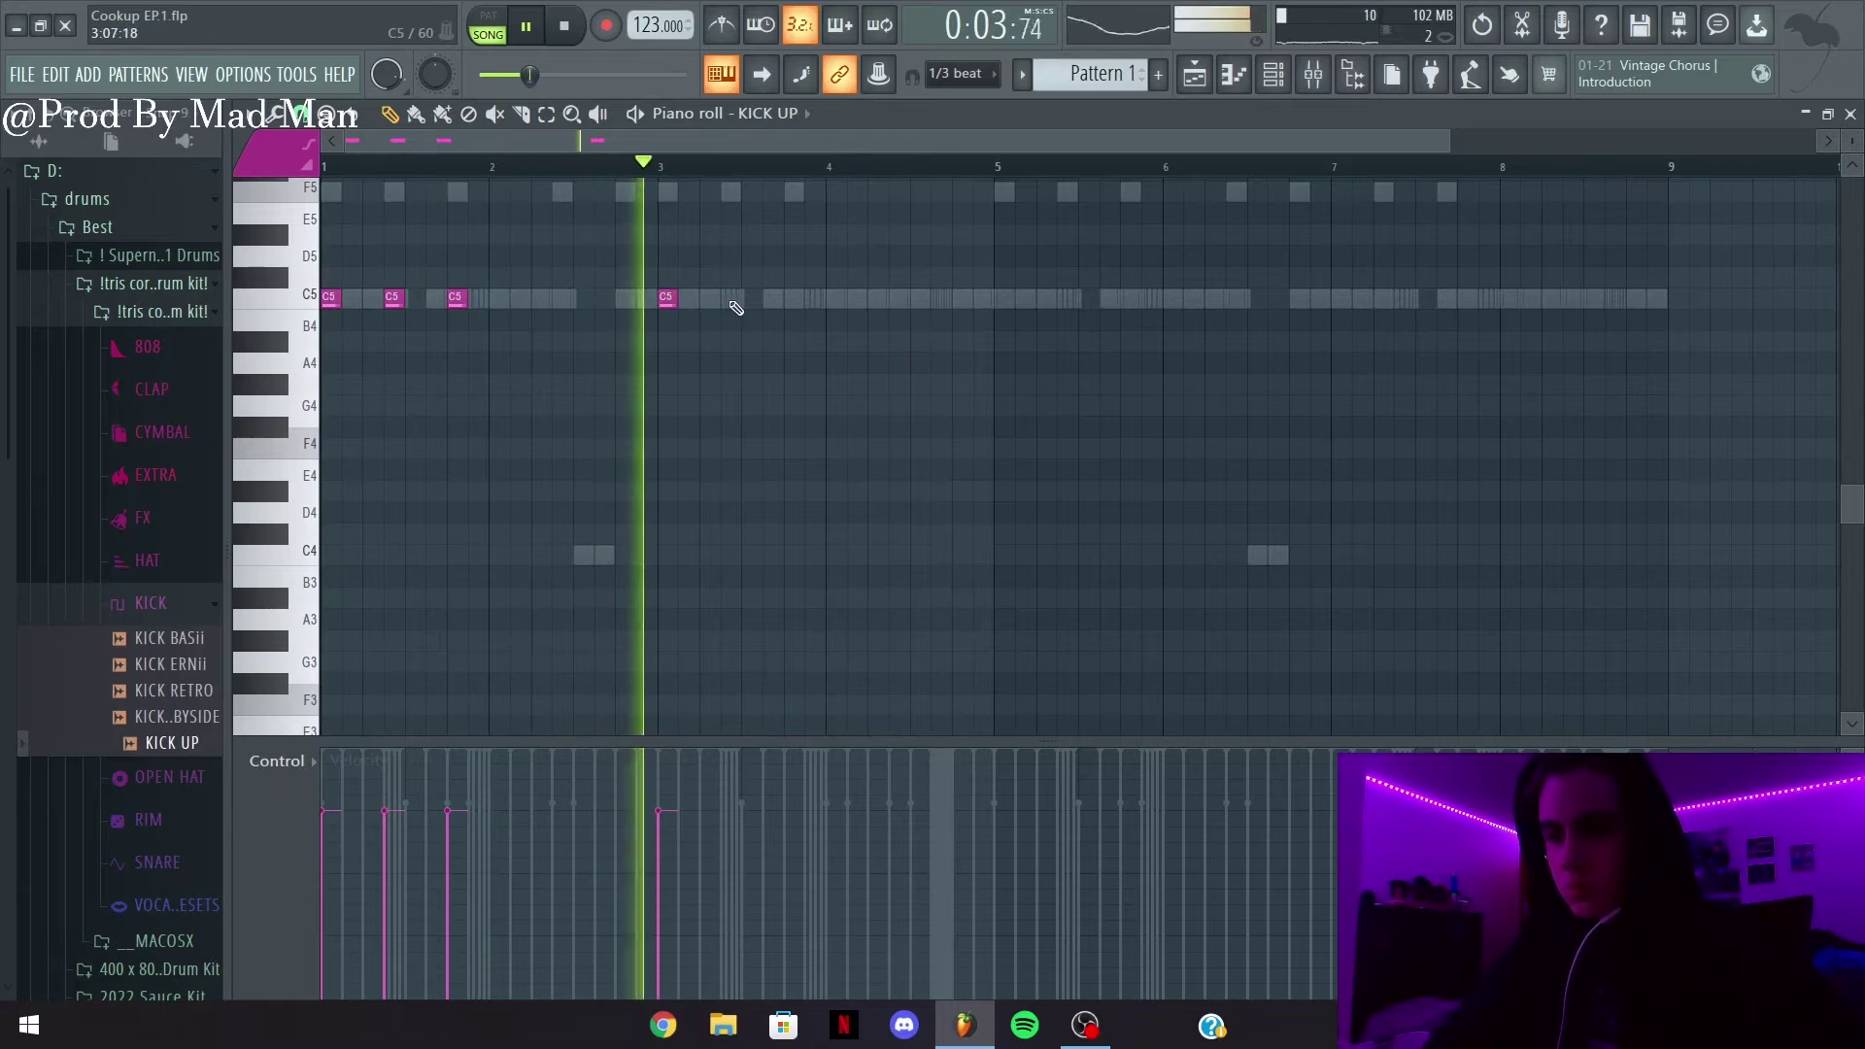
left_click(729, 297)
left_click(792, 298)
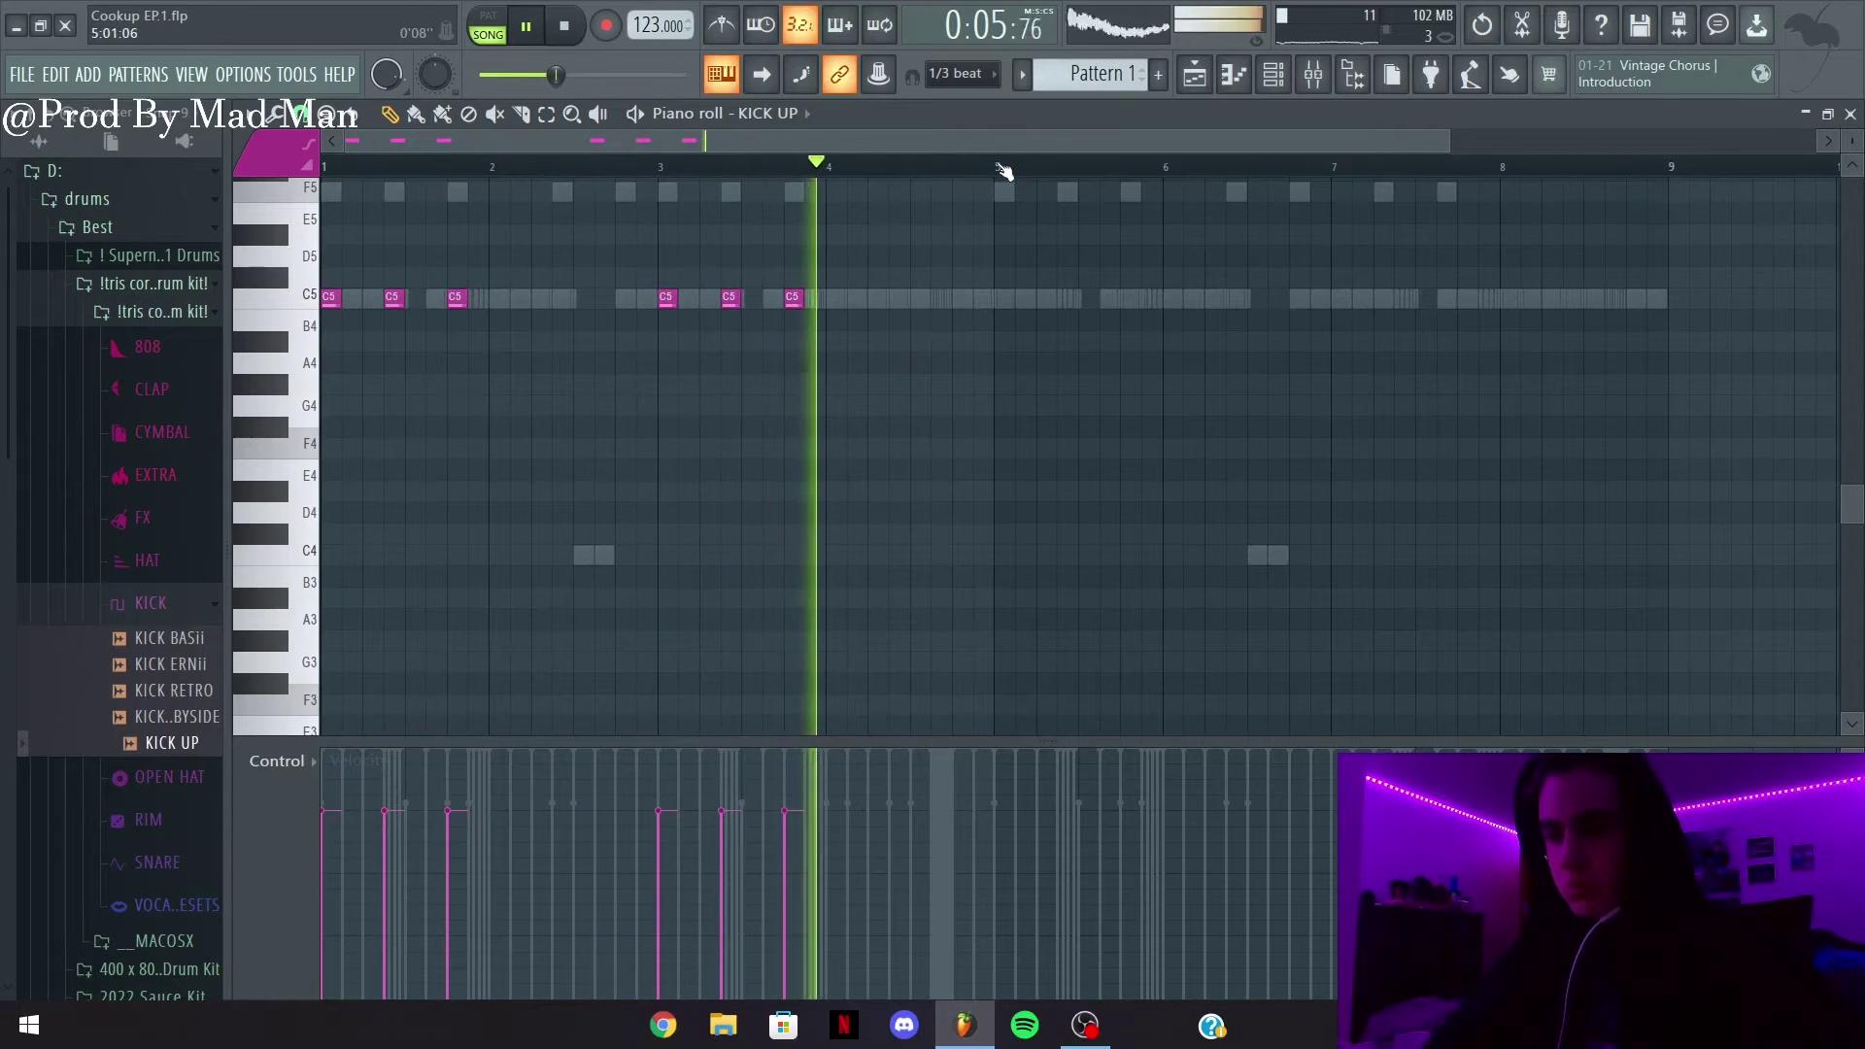
left_click_drag(999, 166, 2, 290)
key("ctrl+b")
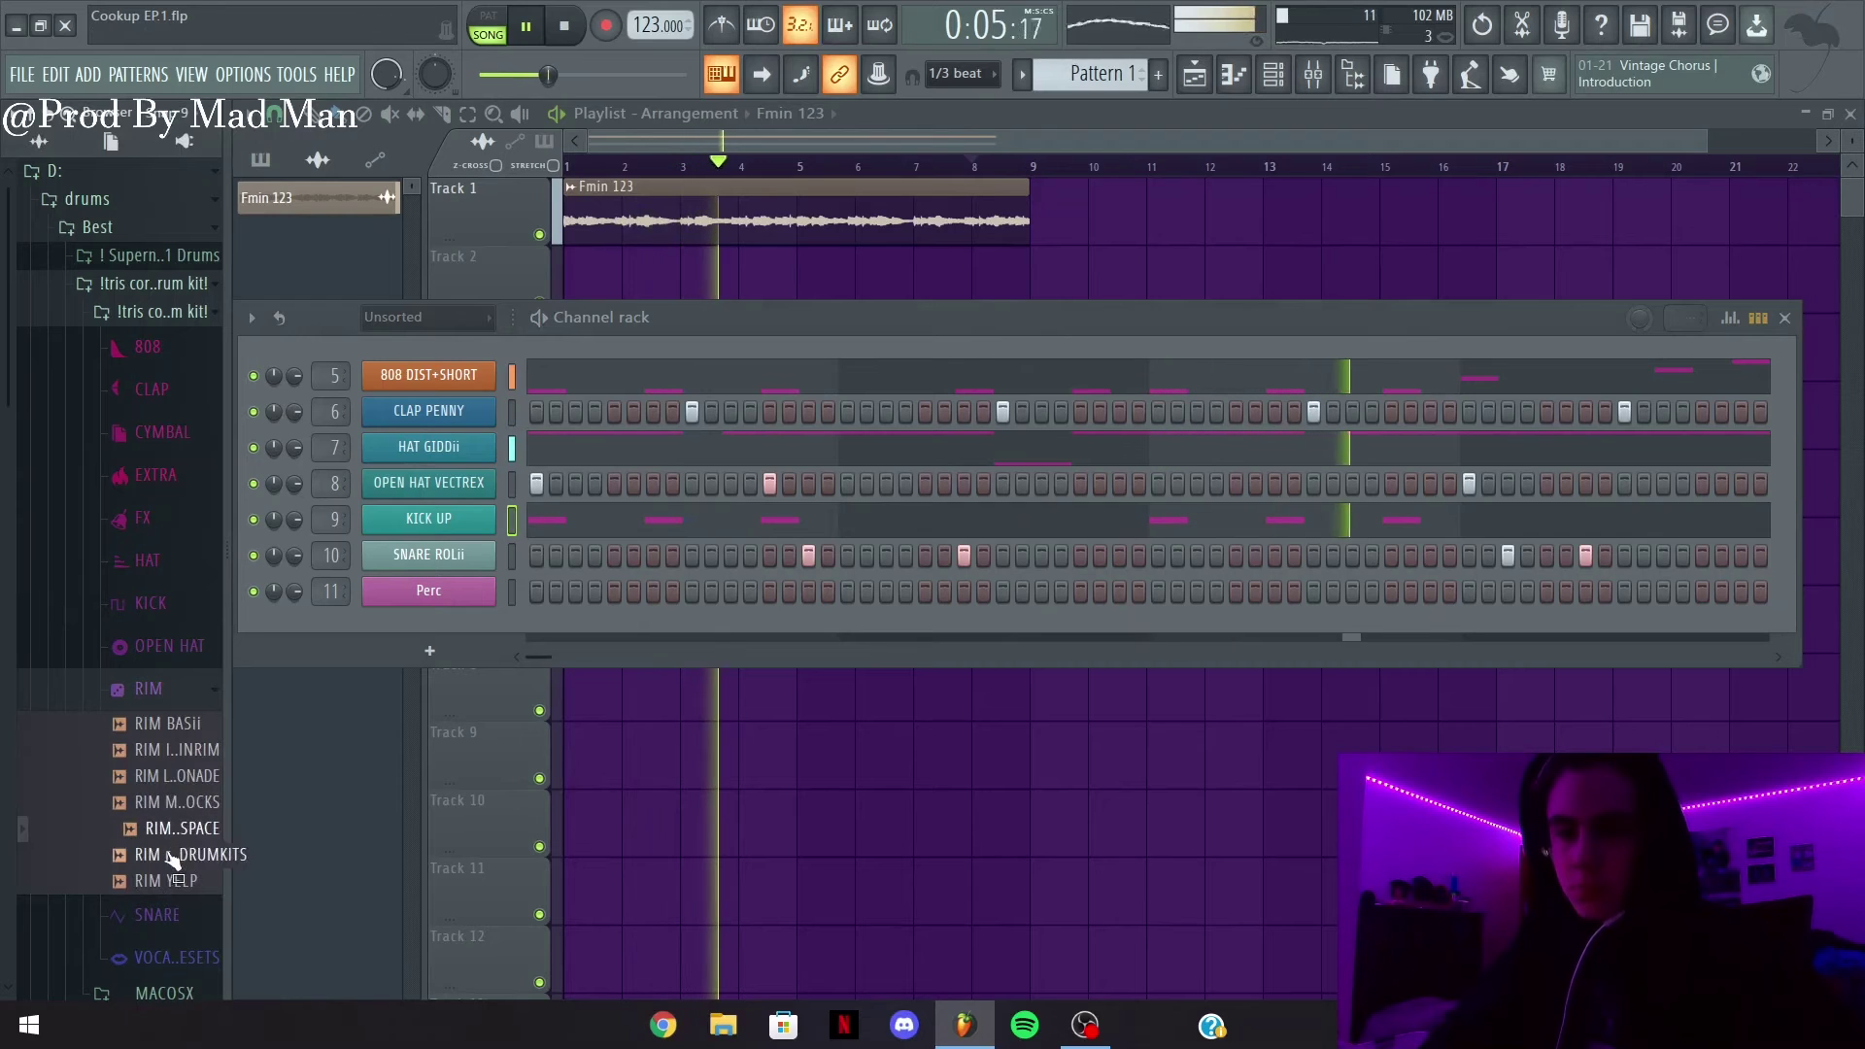
Audition the RIM samples, load RIM YELP onto the Perc channel and add a hit at step 3 of bar 2
left_click_drag(192, 832, 175, 864)
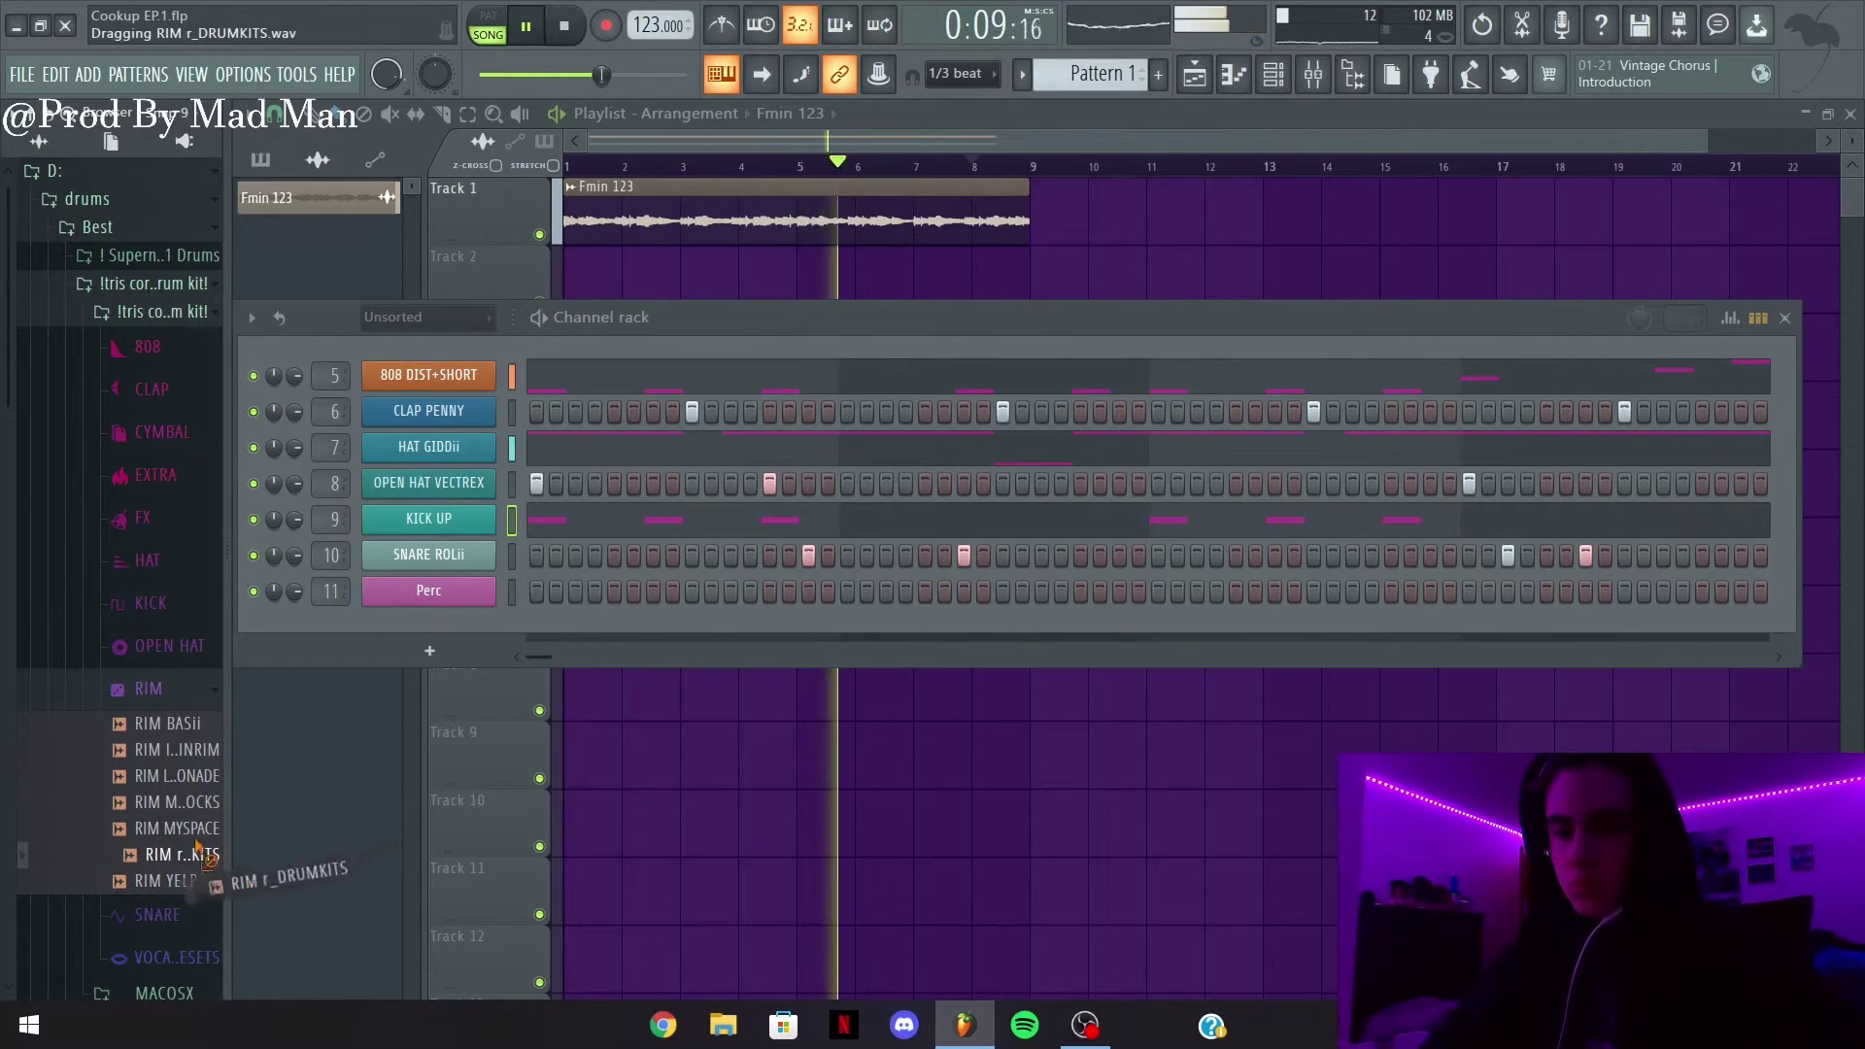
left_click_drag(468, 603, 472, 600)
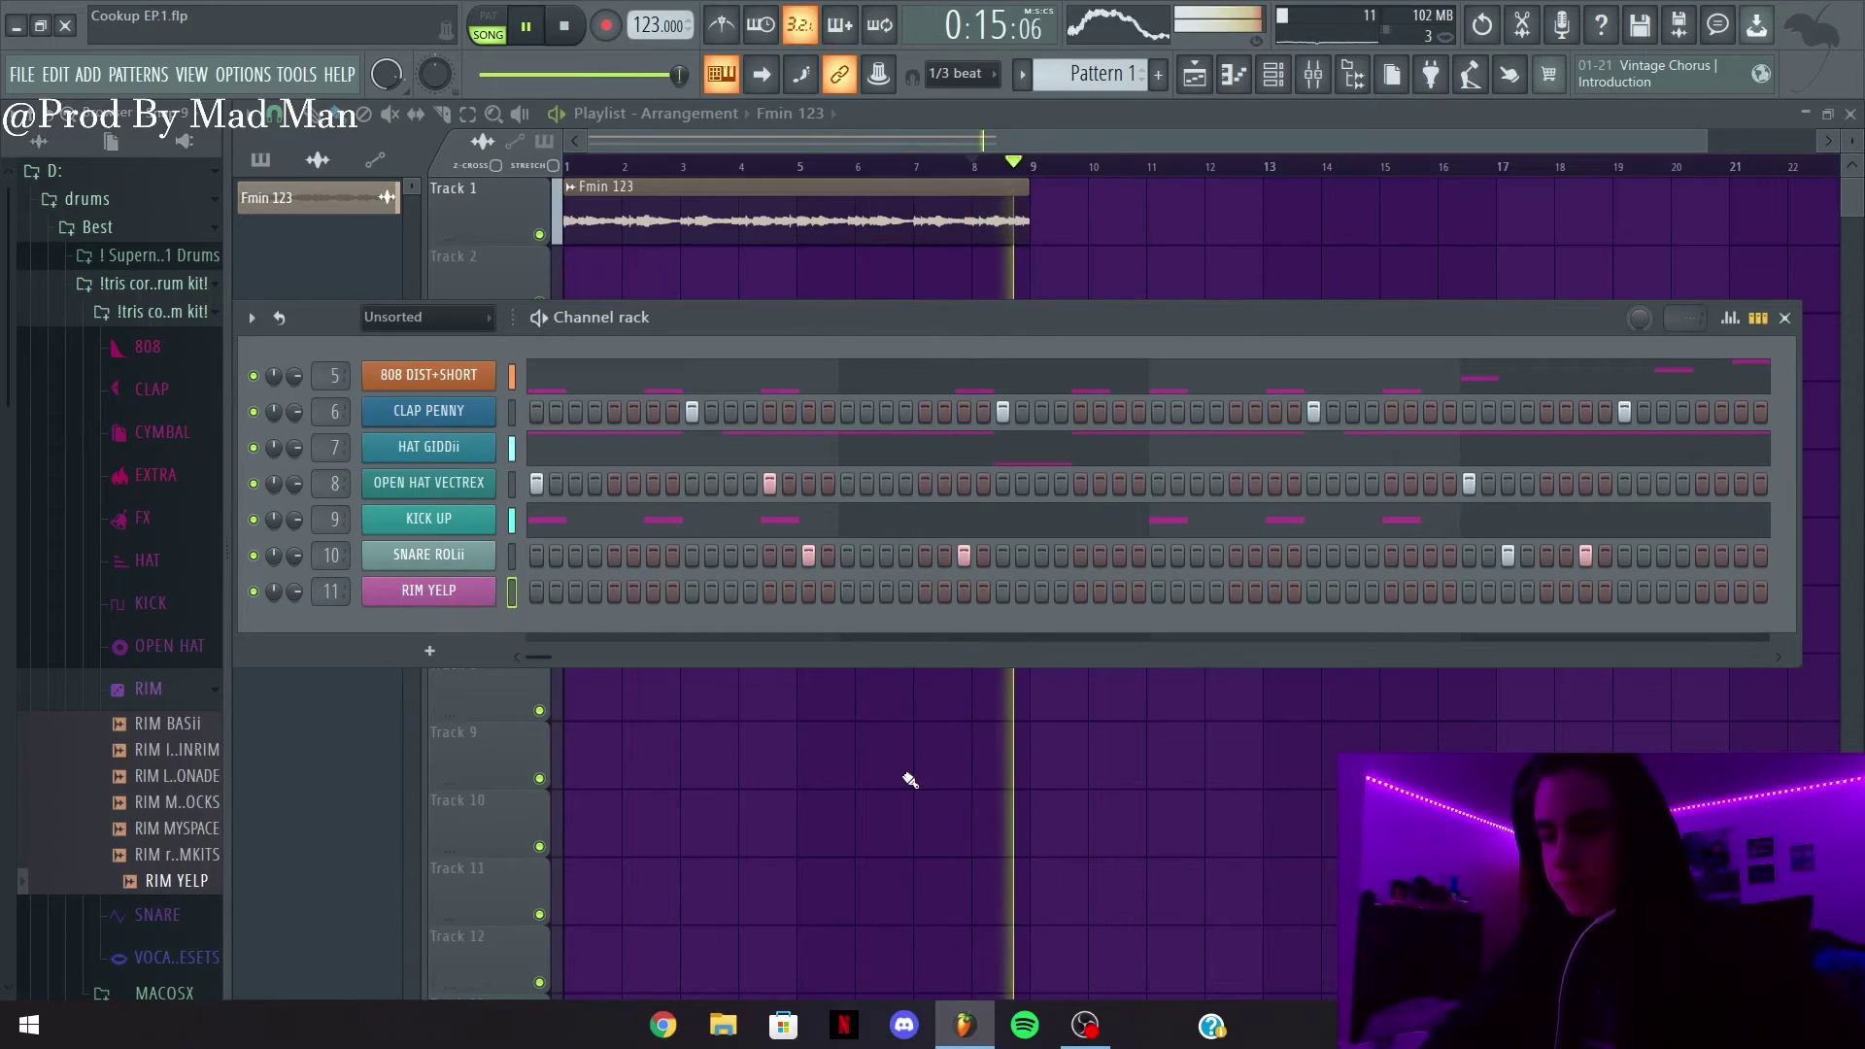
left_click(886, 592)
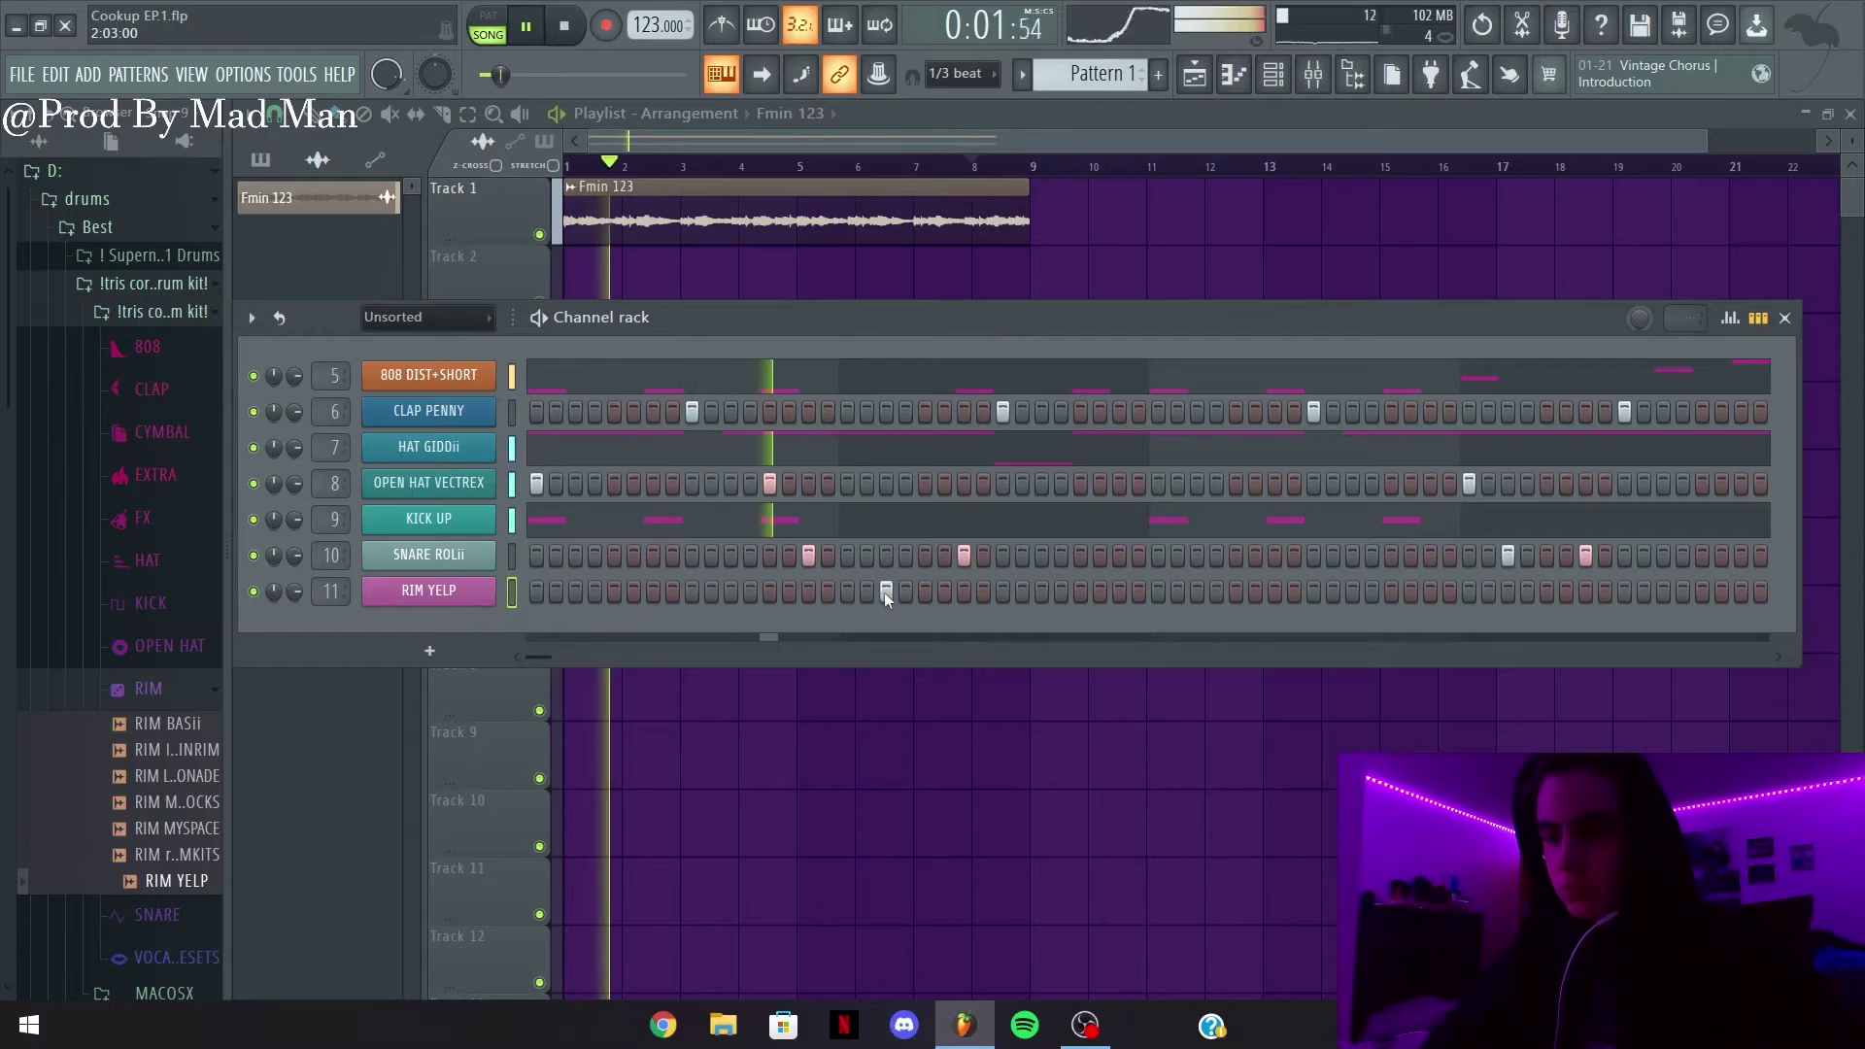
Try a RIM YELP hit at step 5 of bar 3, remove it, and add one at step 13 of bar 2
left_click(1236, 590)
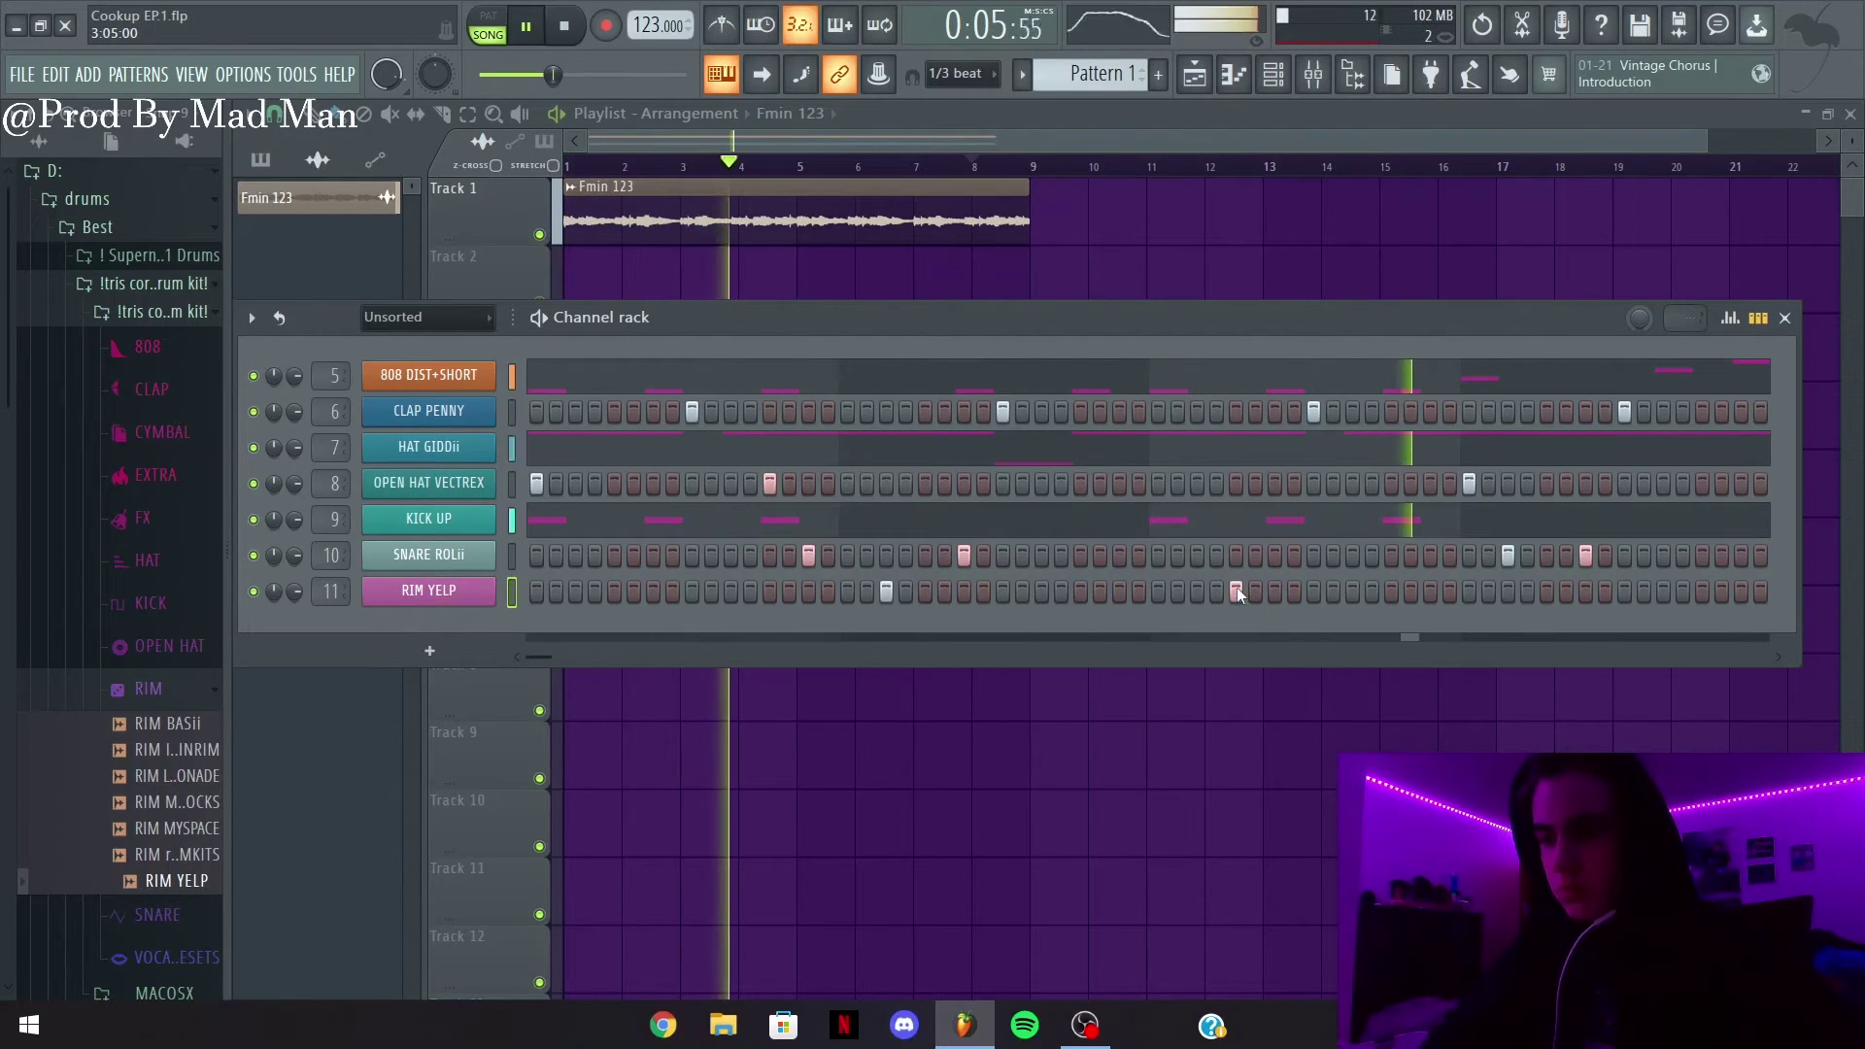
left_click(1237, 590)
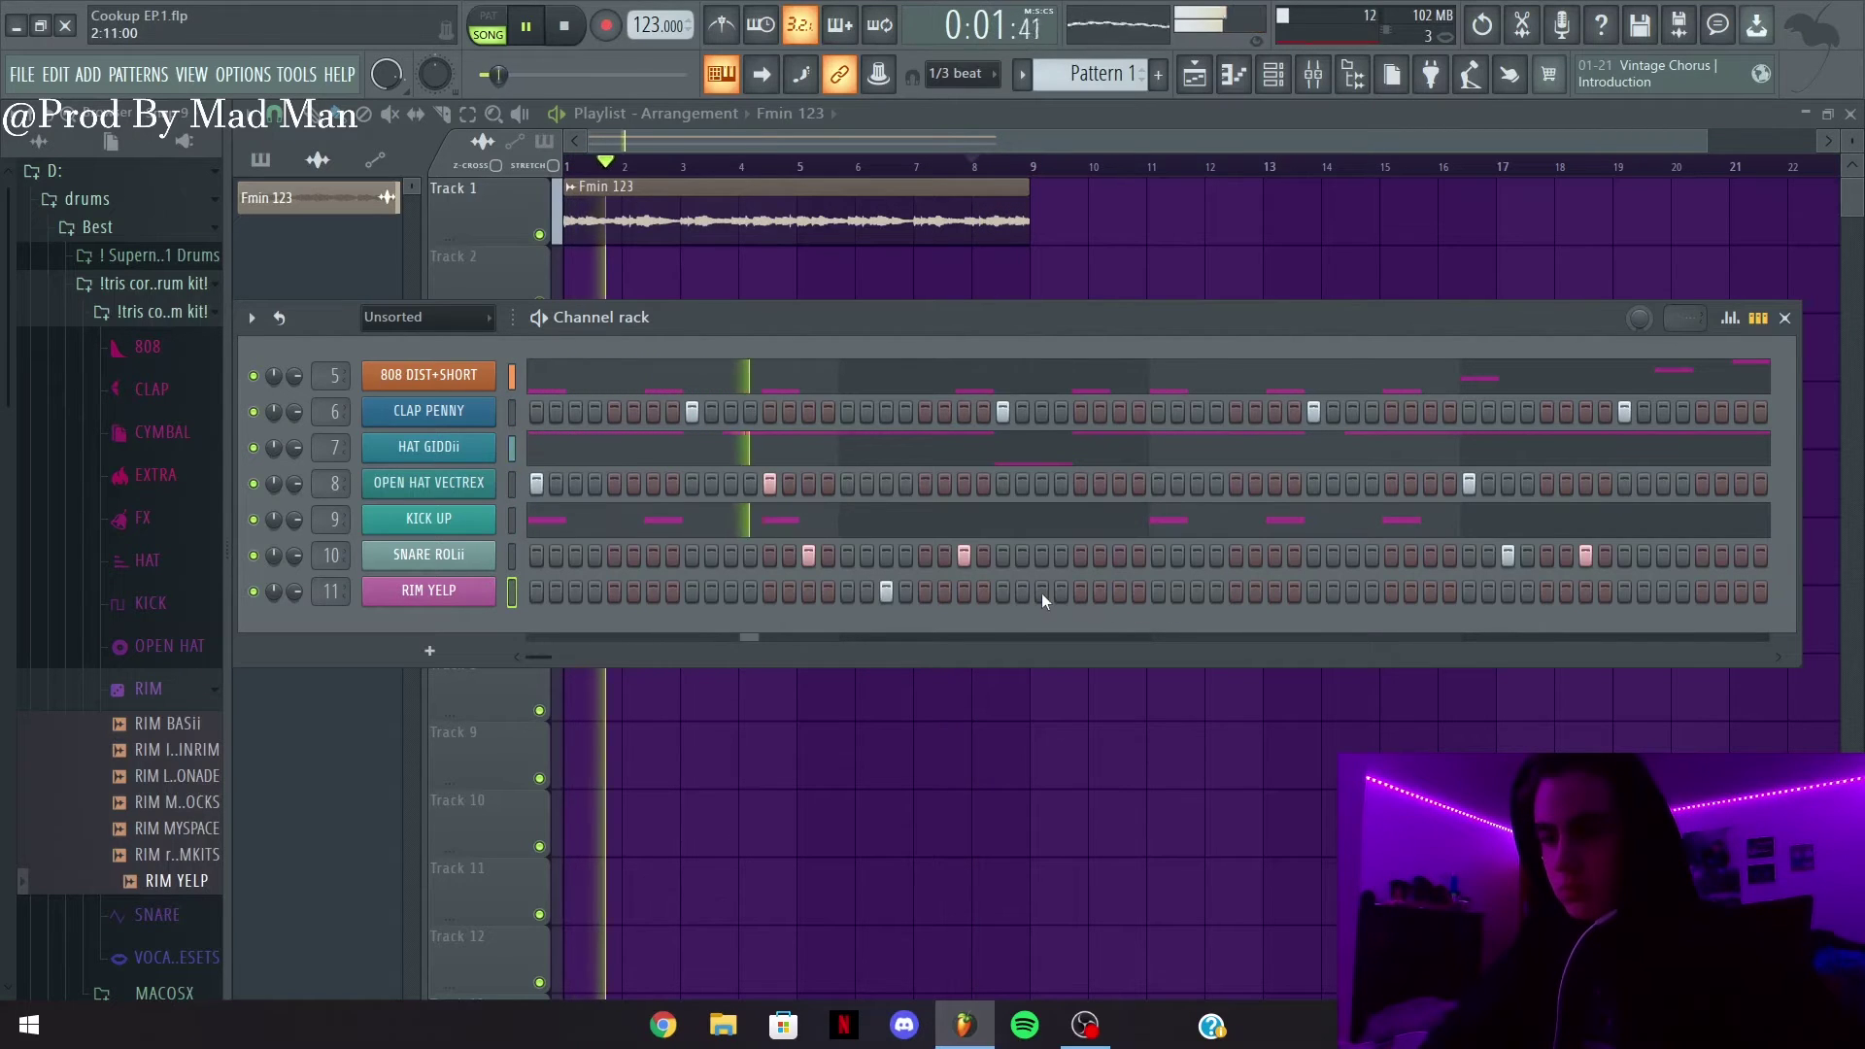
left_click(1080, 591)
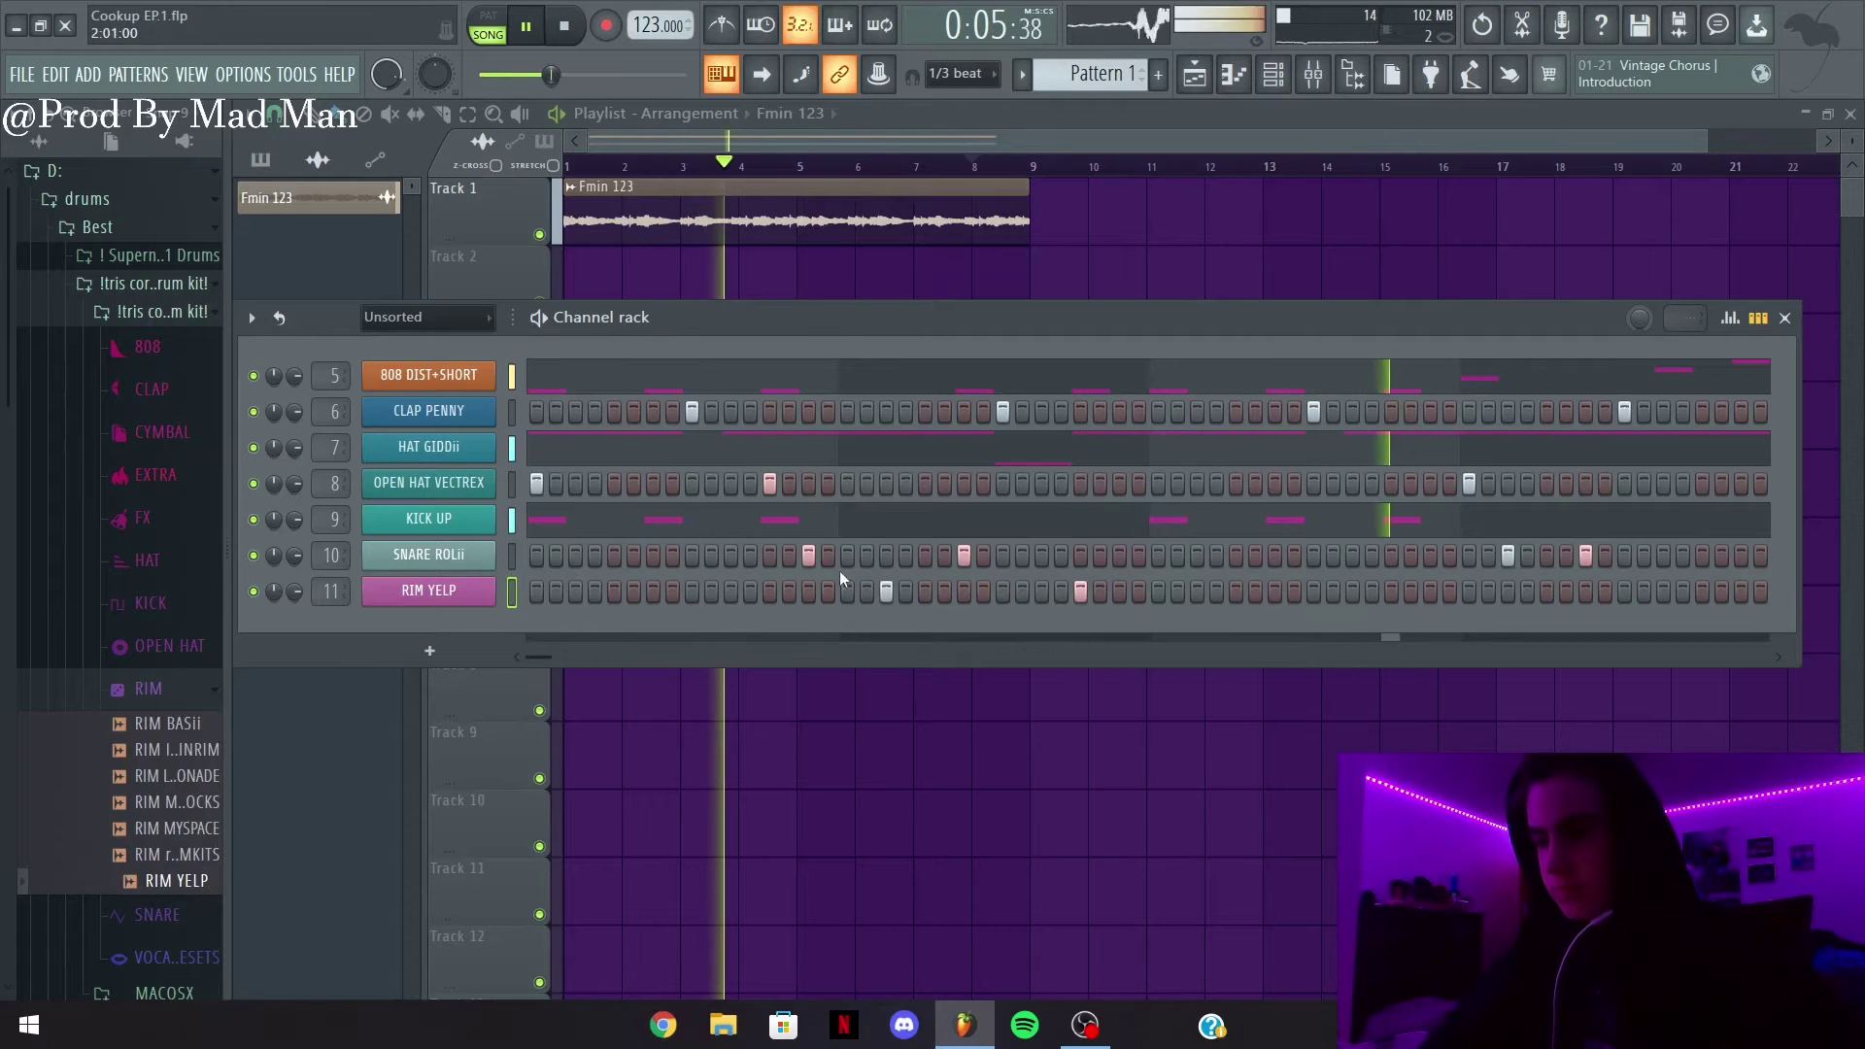
Add a short C5 hit at step 13 of bar 4 in the RIM YELP piano roll
right_click(418, 591)
left_click(544, 590)
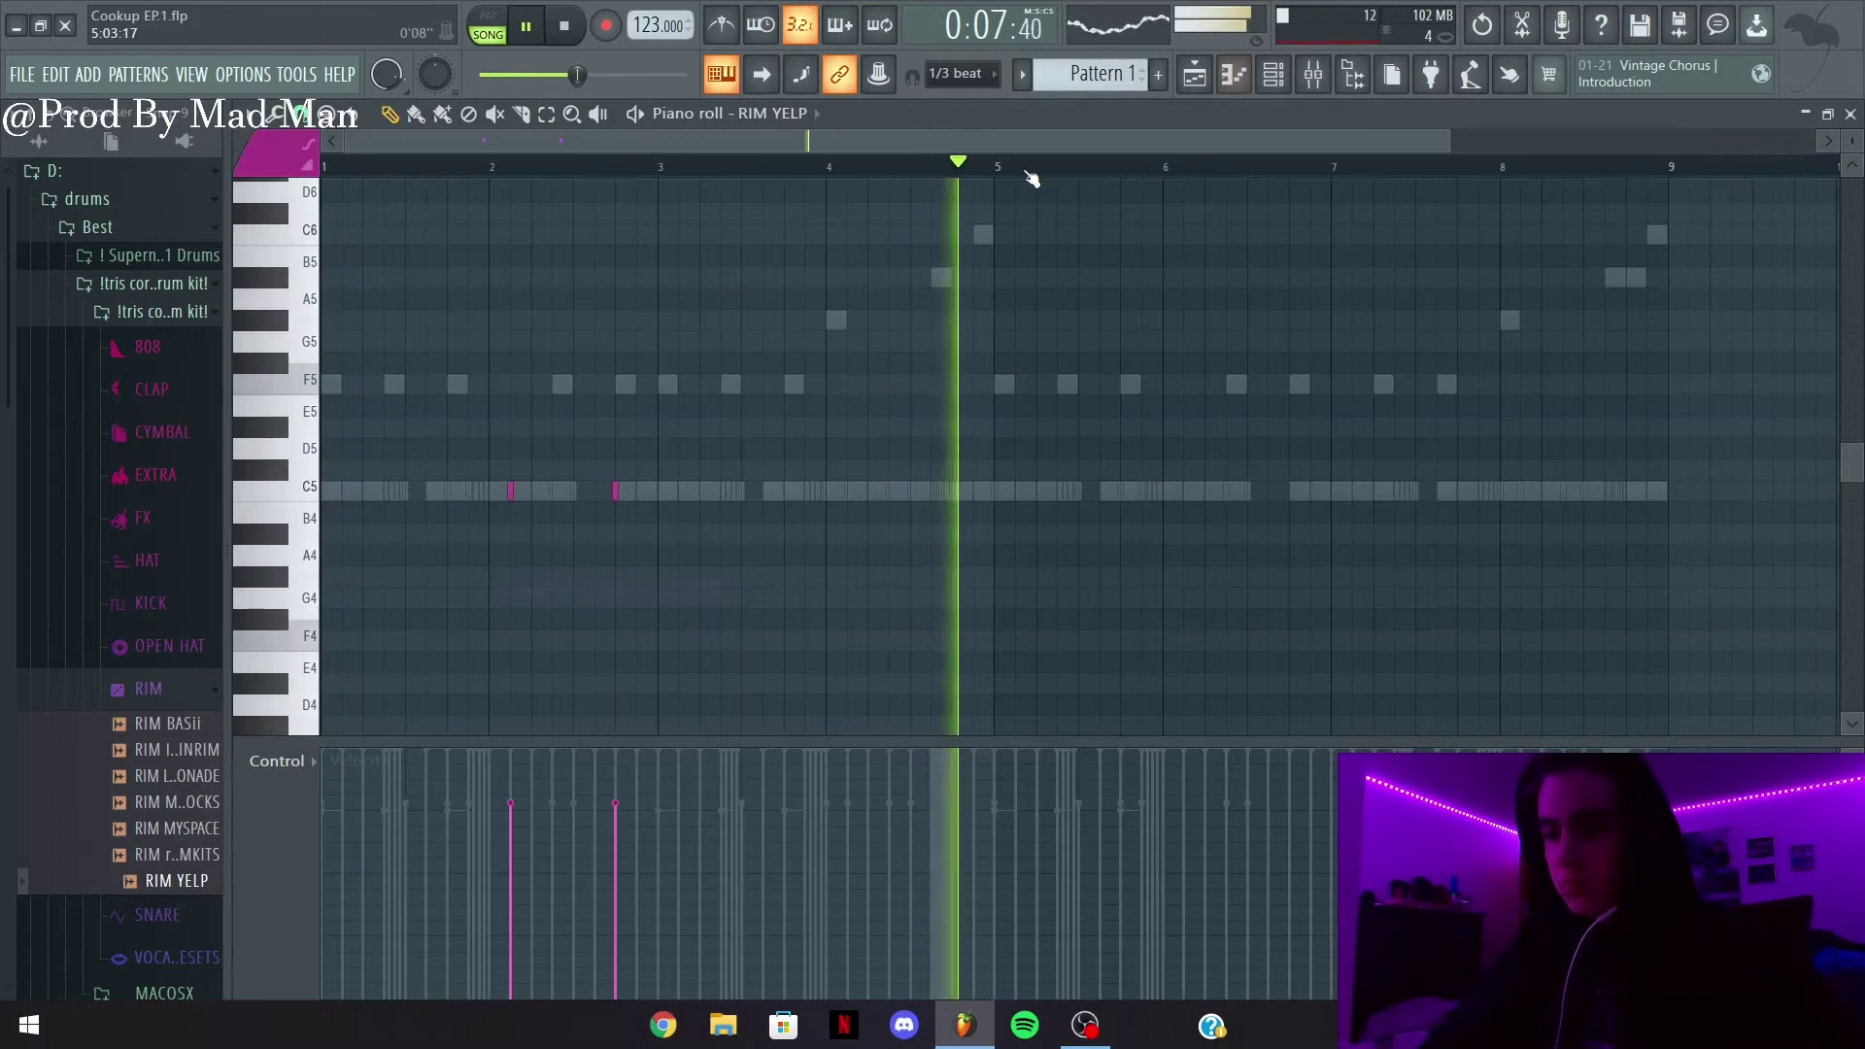
left_click(959, 490)
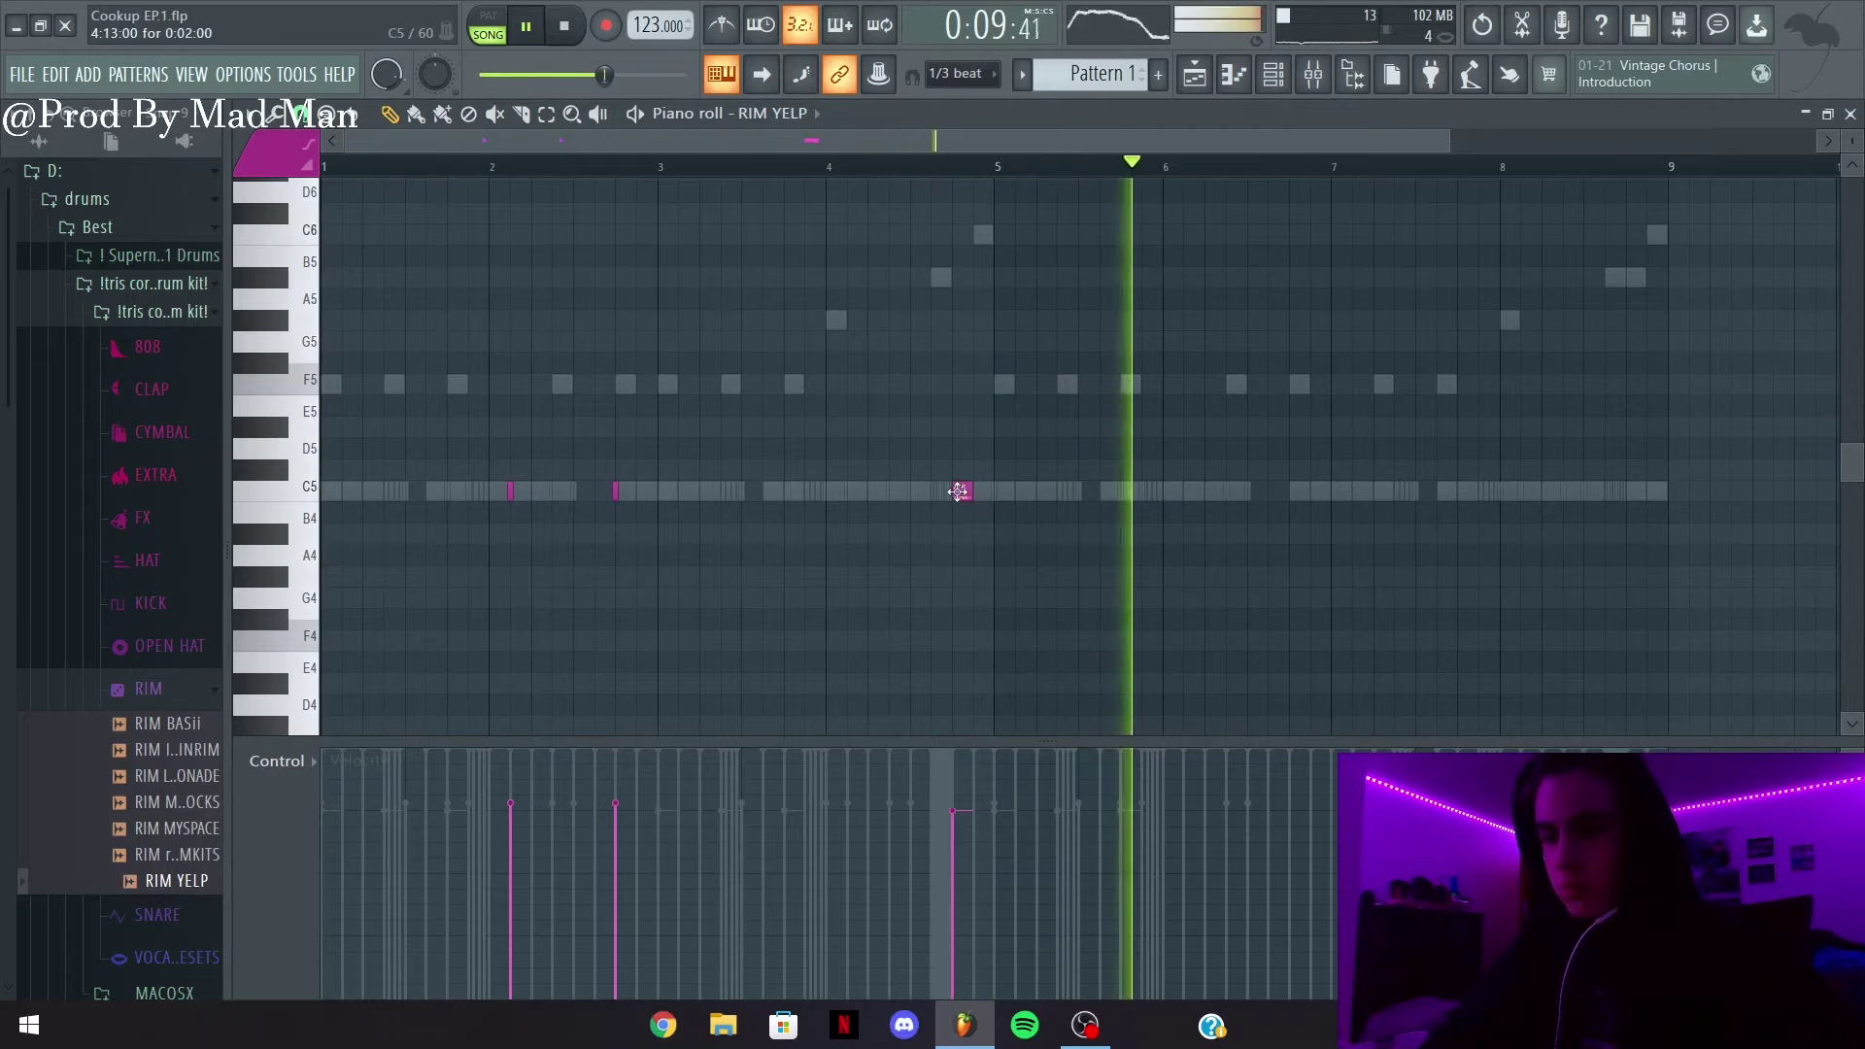
left_click(794, 166)
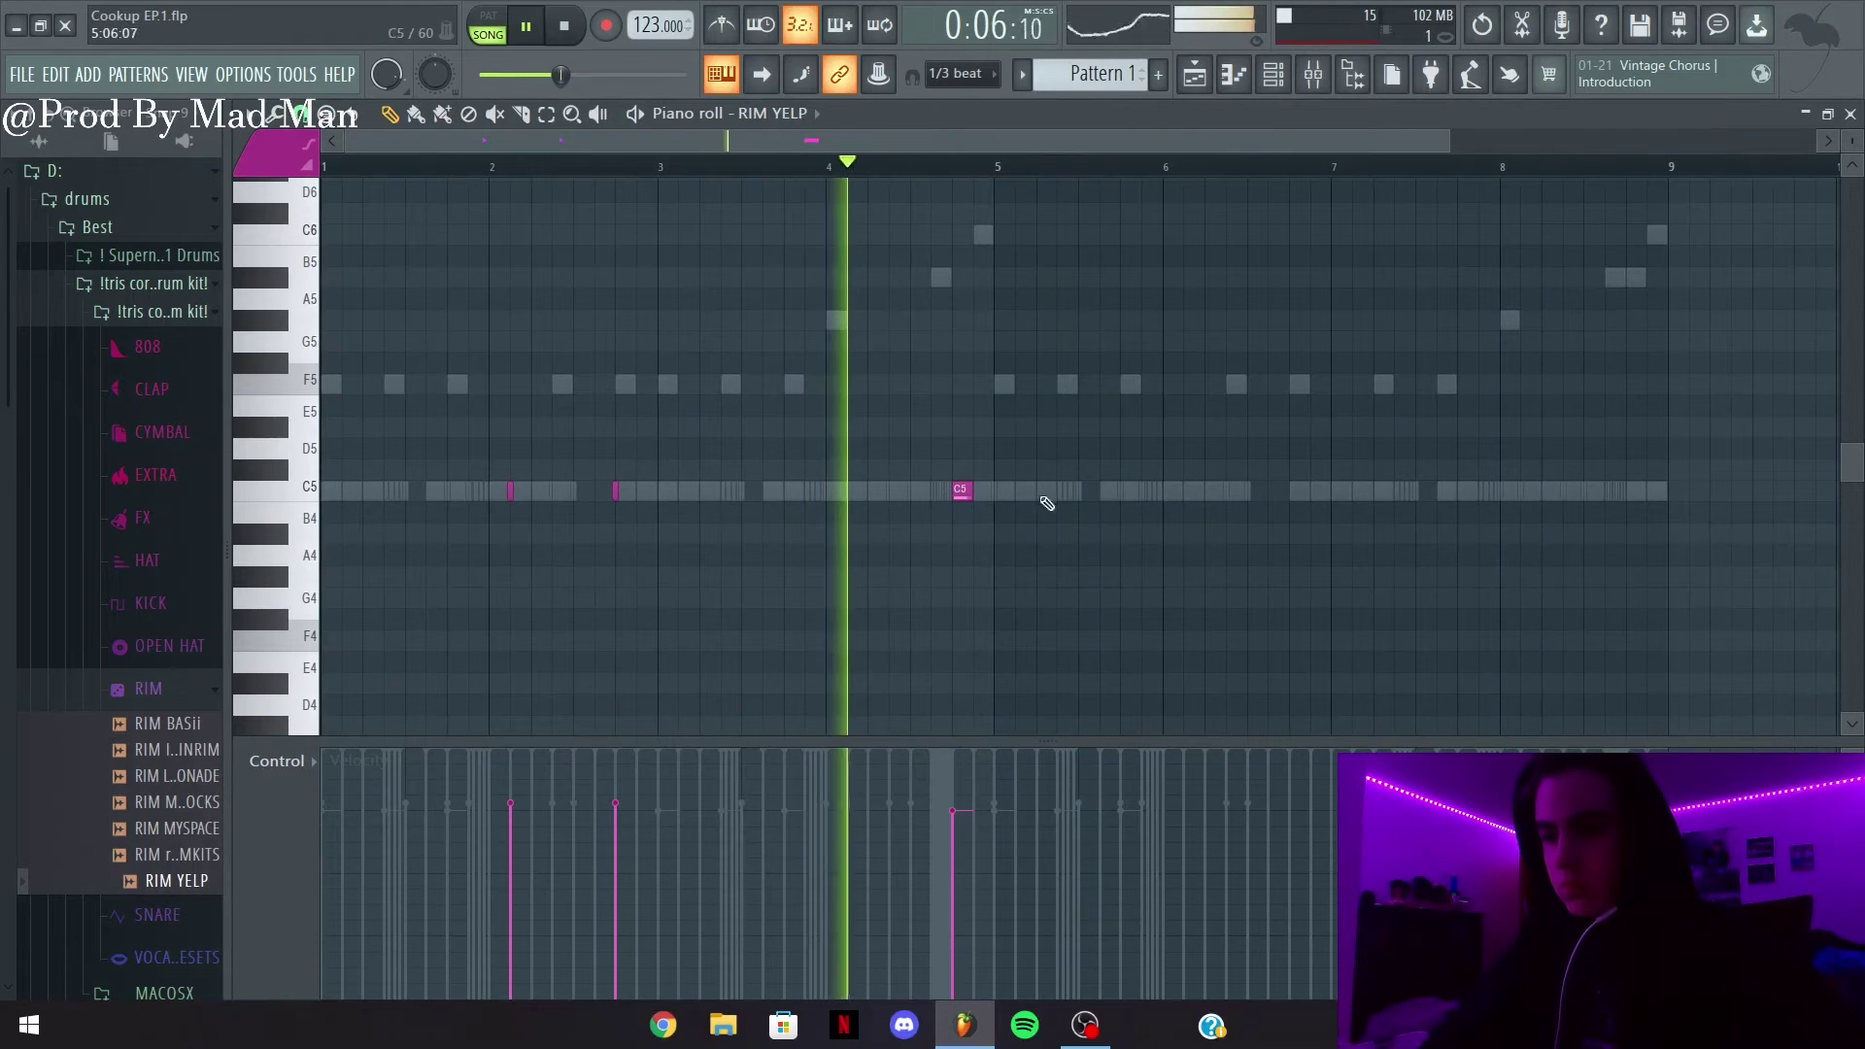
right_click(962, 489)
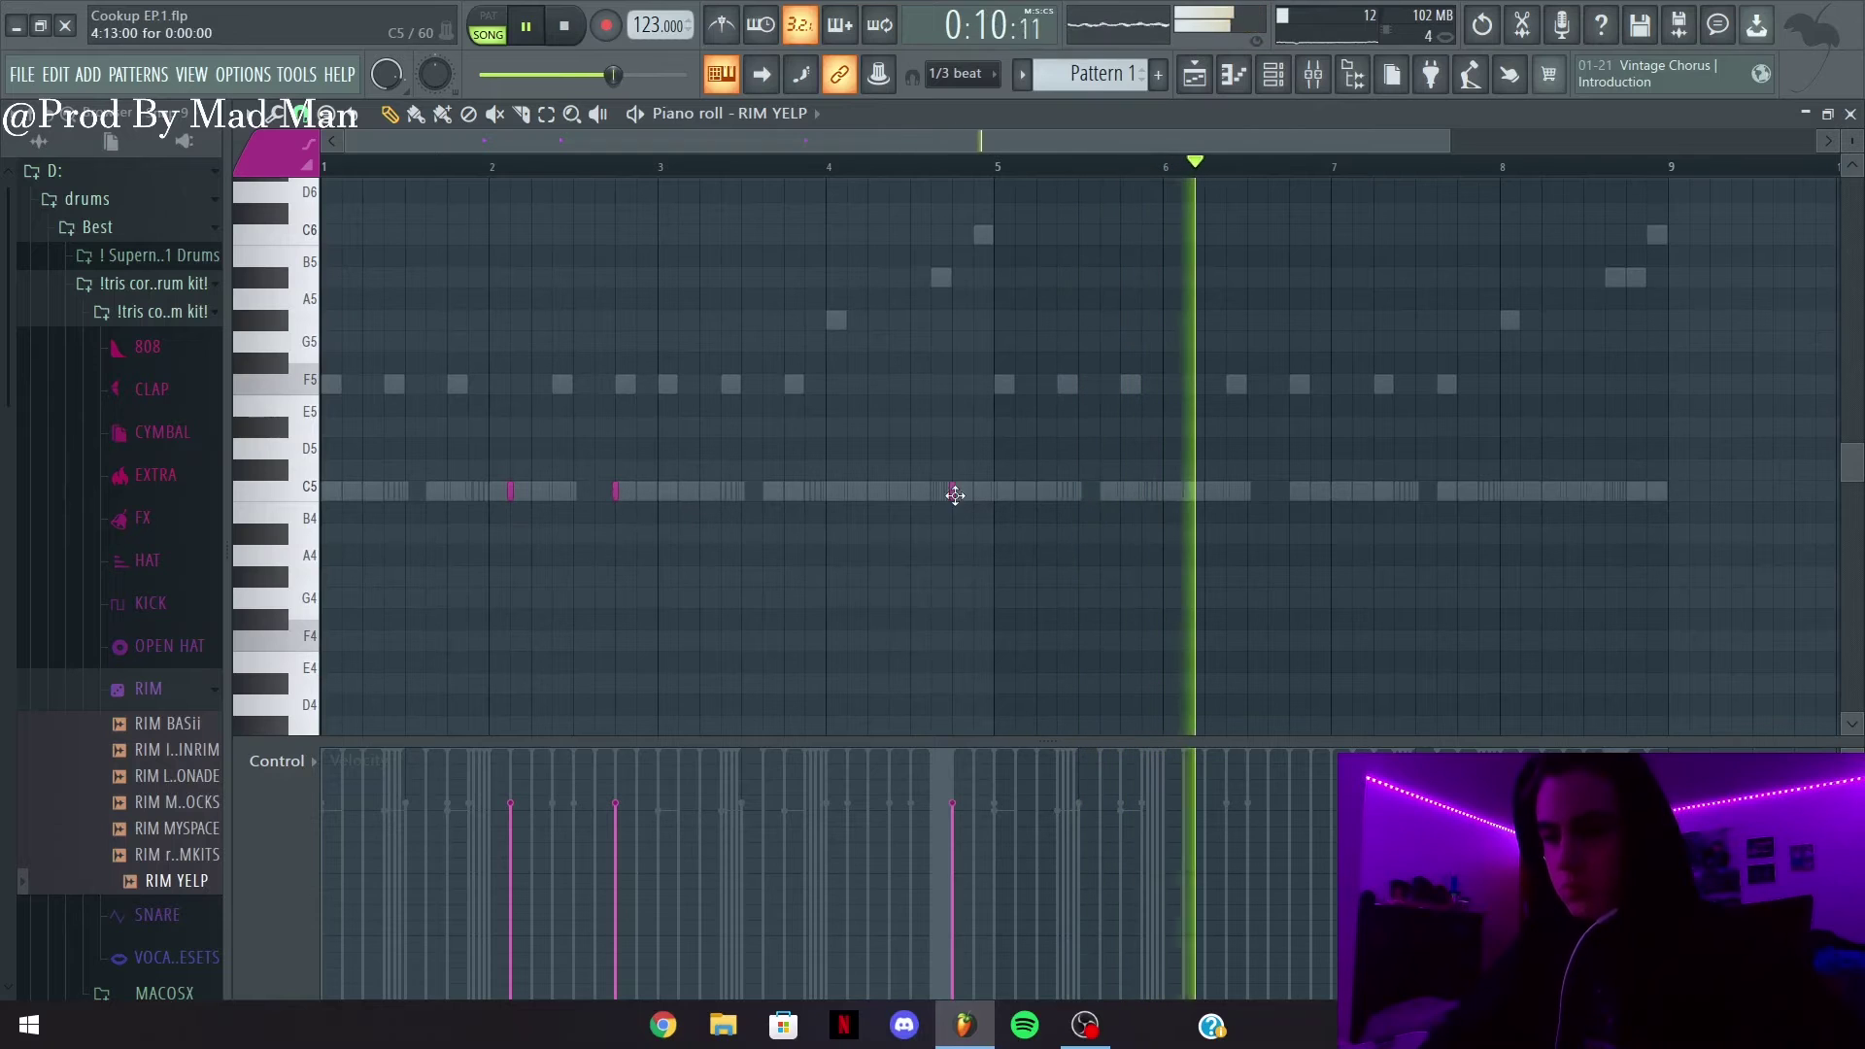
left_click(953, 491)
Duplicate the first four bars of RIM YELP notes into bars 5 to 8 and close the piano roll
left_click_drag(994, 170, 324, 168)
key("ctrl+b")
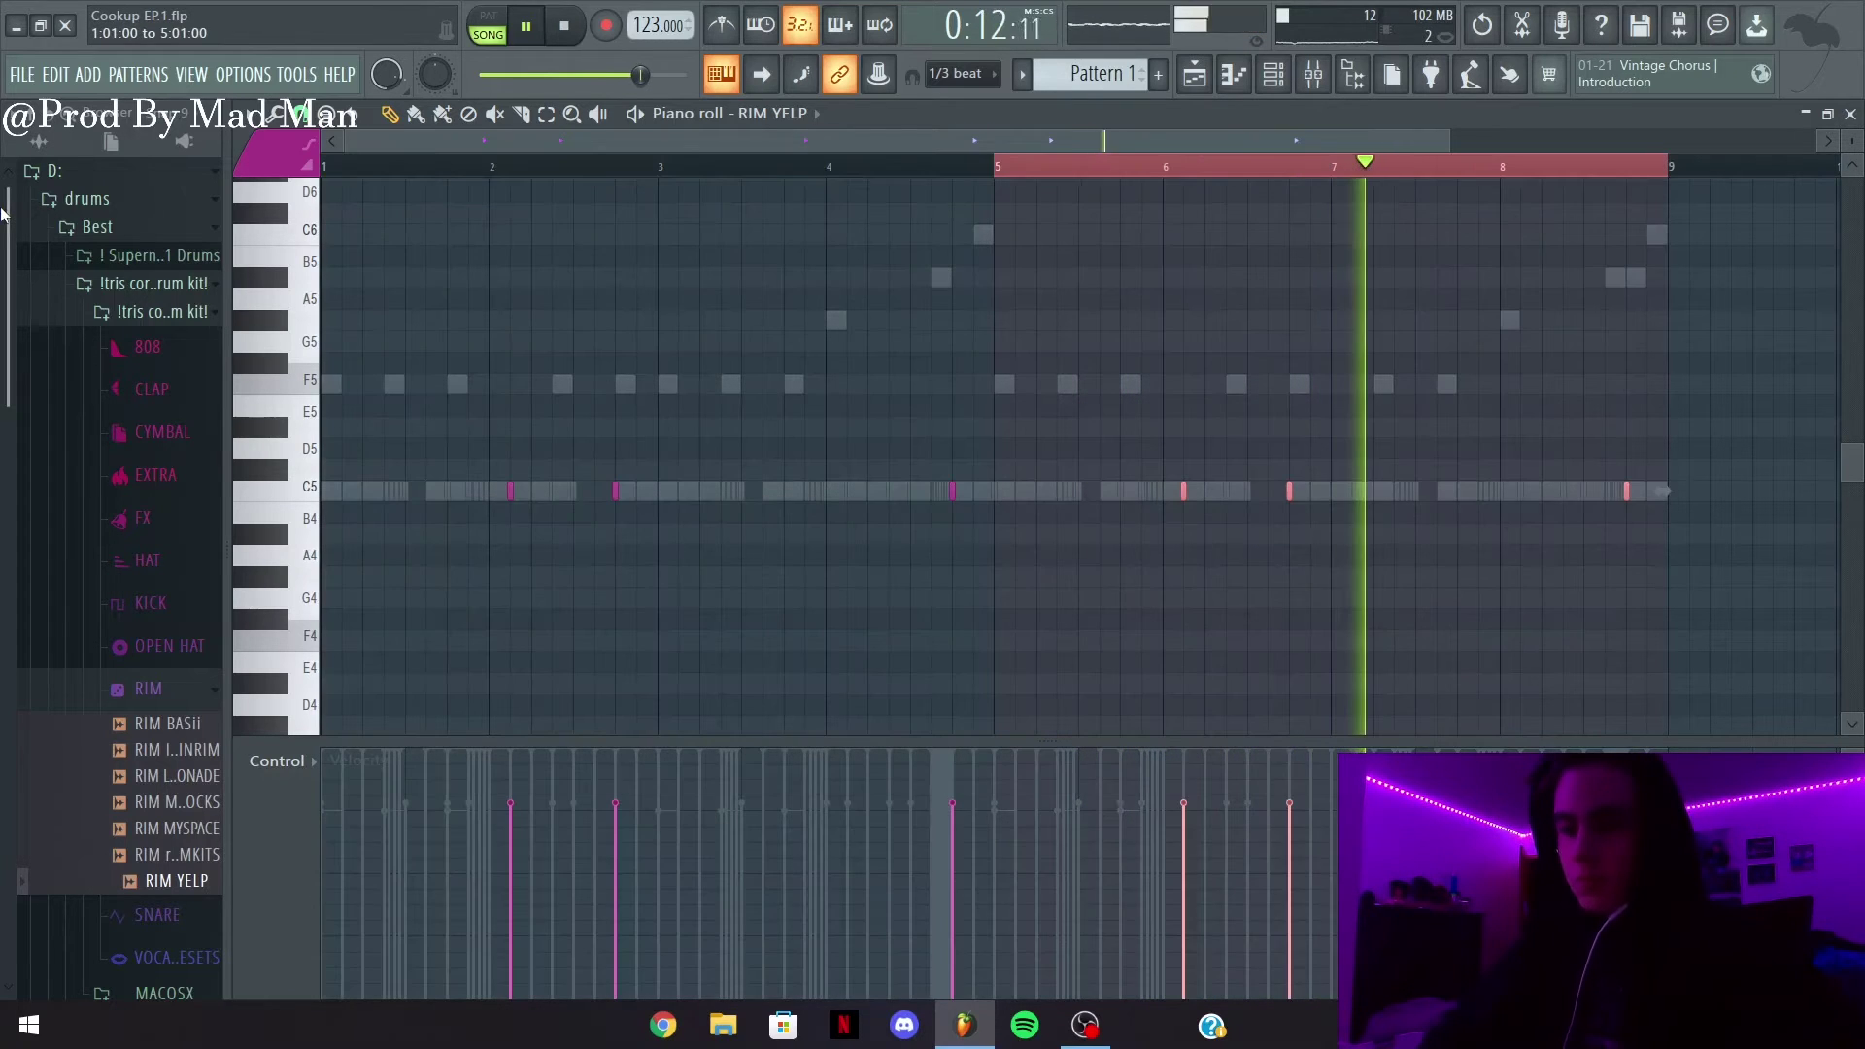
left_click(1373, 166, "ctrl")
left_click(1850, 114)
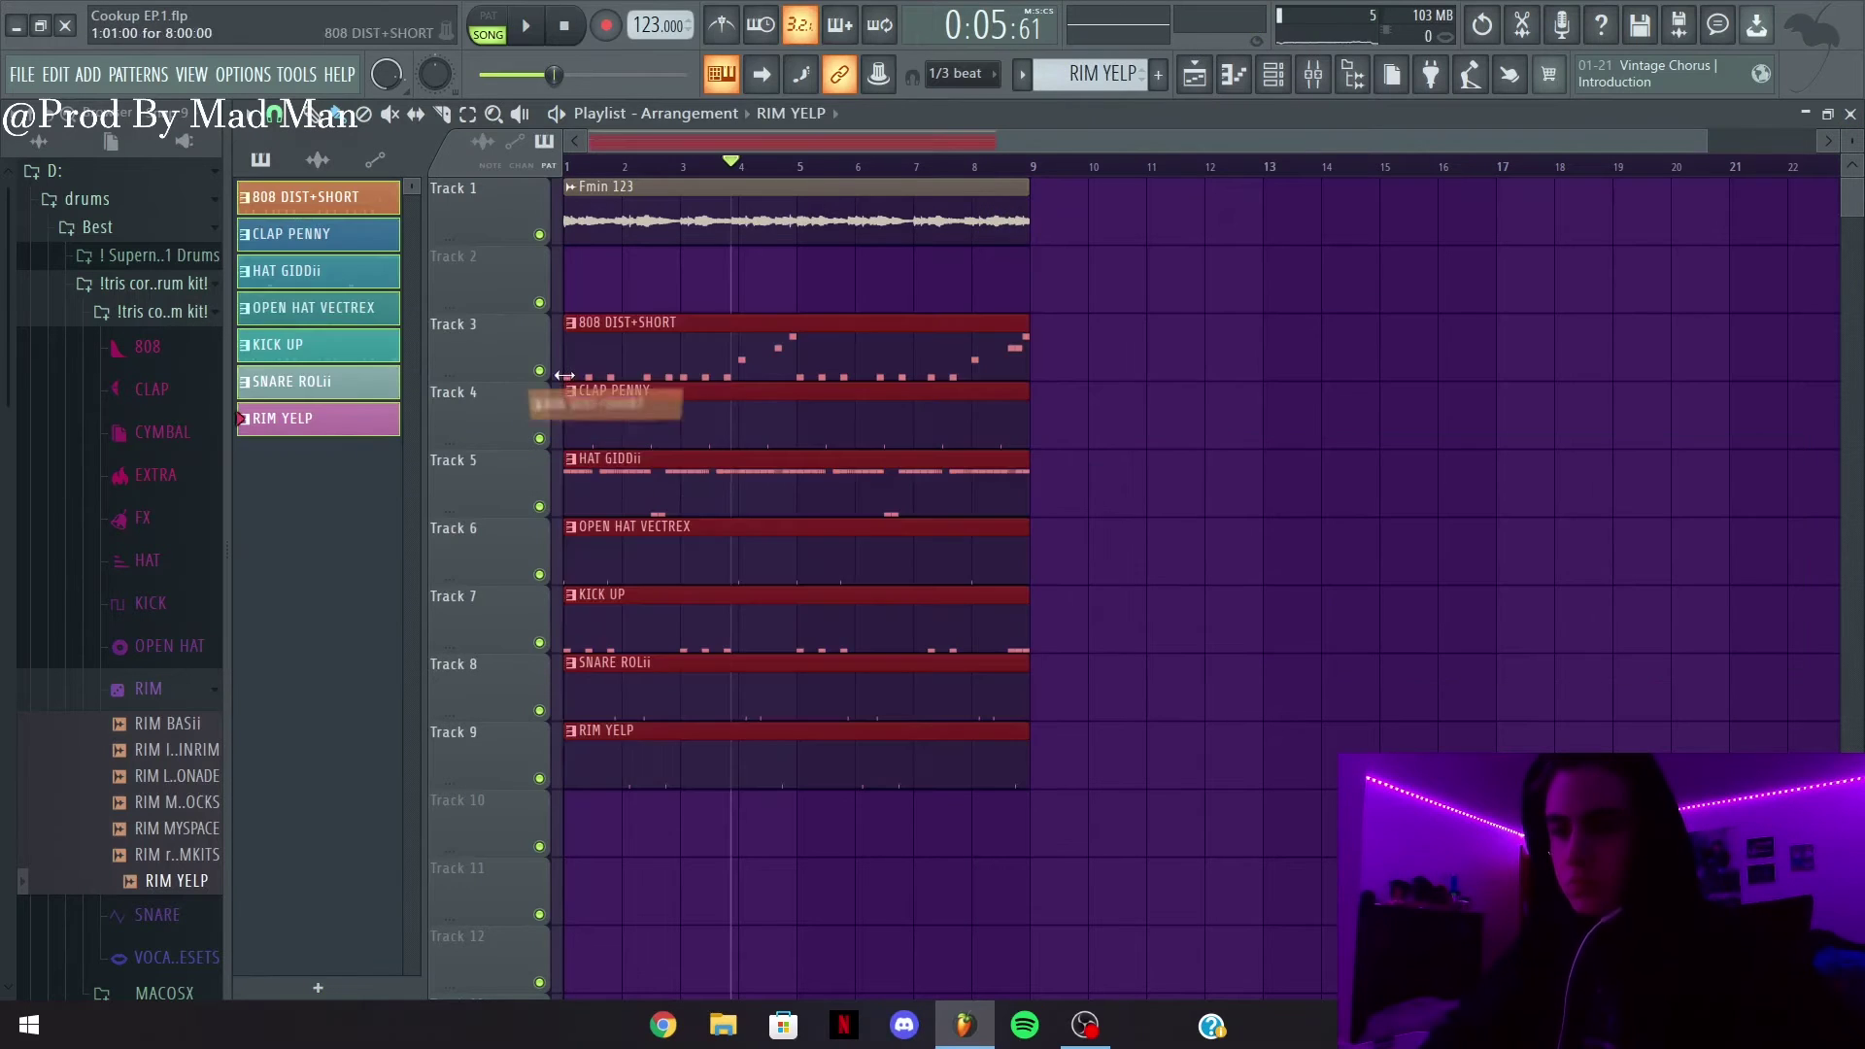
Duplicate all eight-bar playlist clips twice to fill bars 9 to 24
key("ctrl+a")
key("ctrl+b")
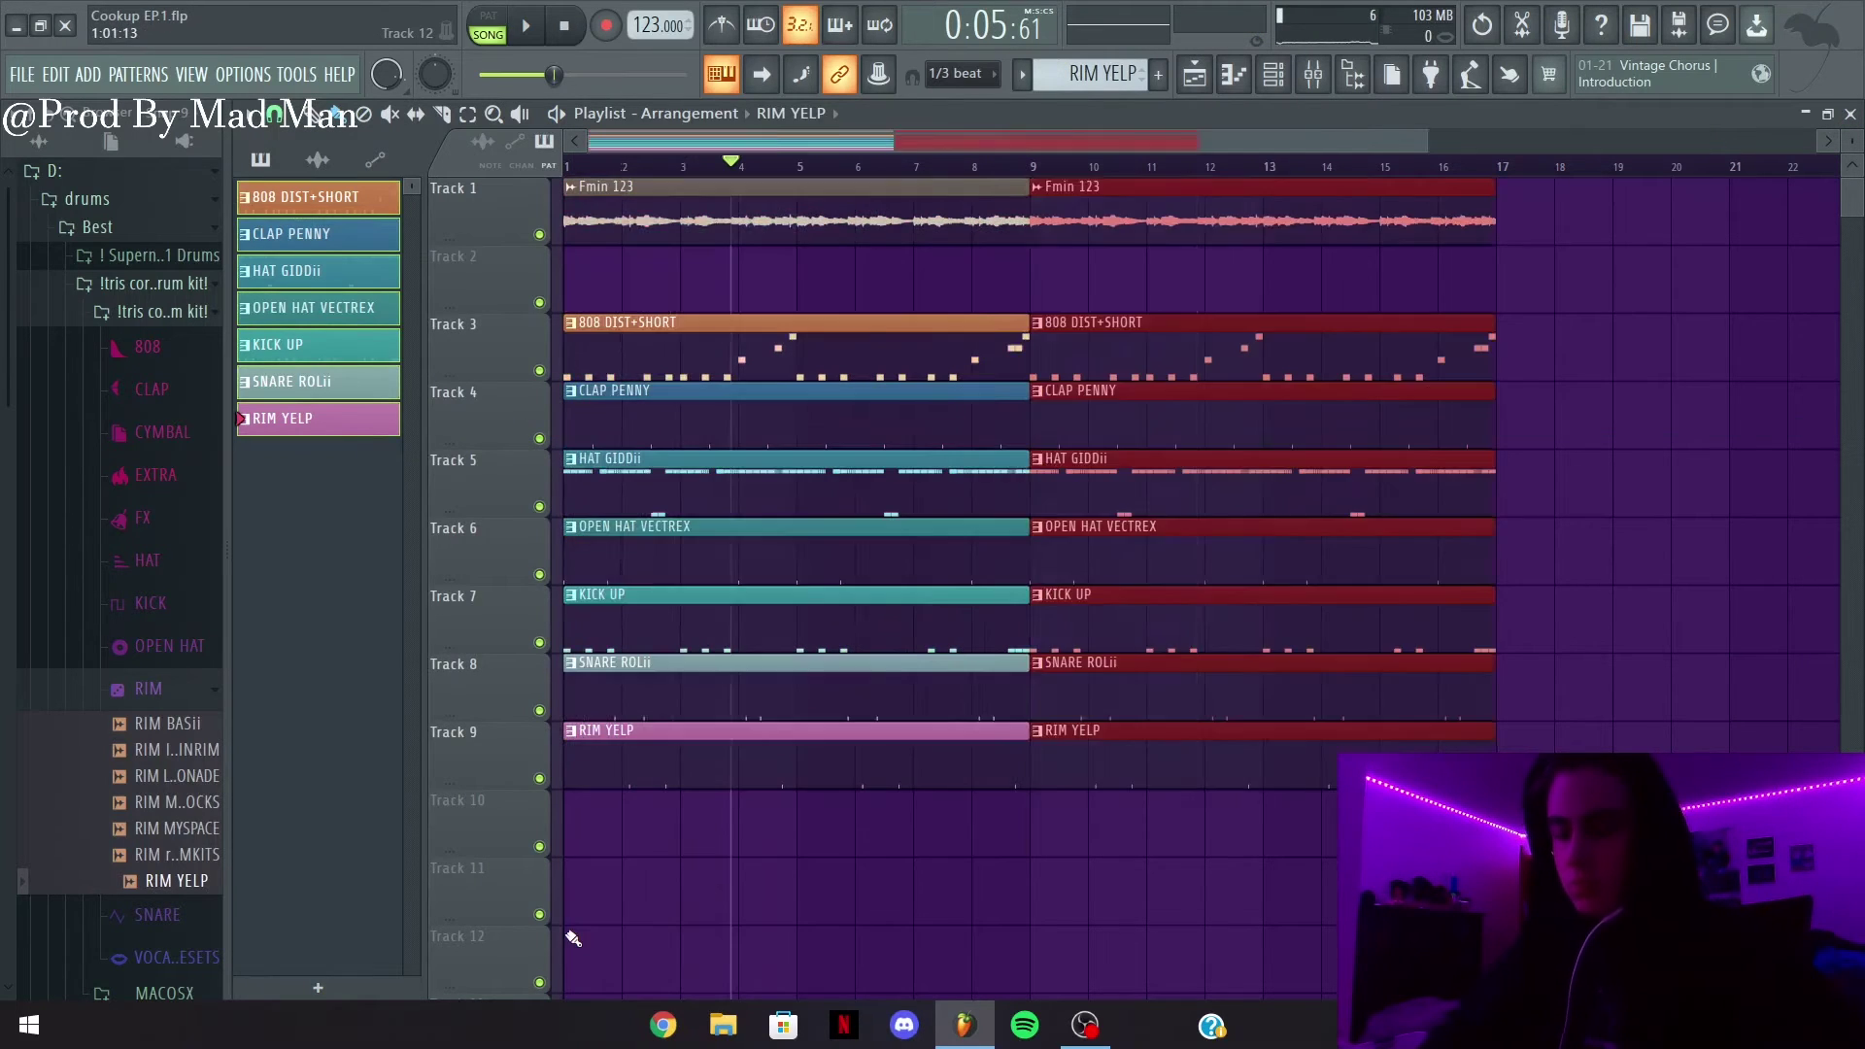
key("ctrl+b")
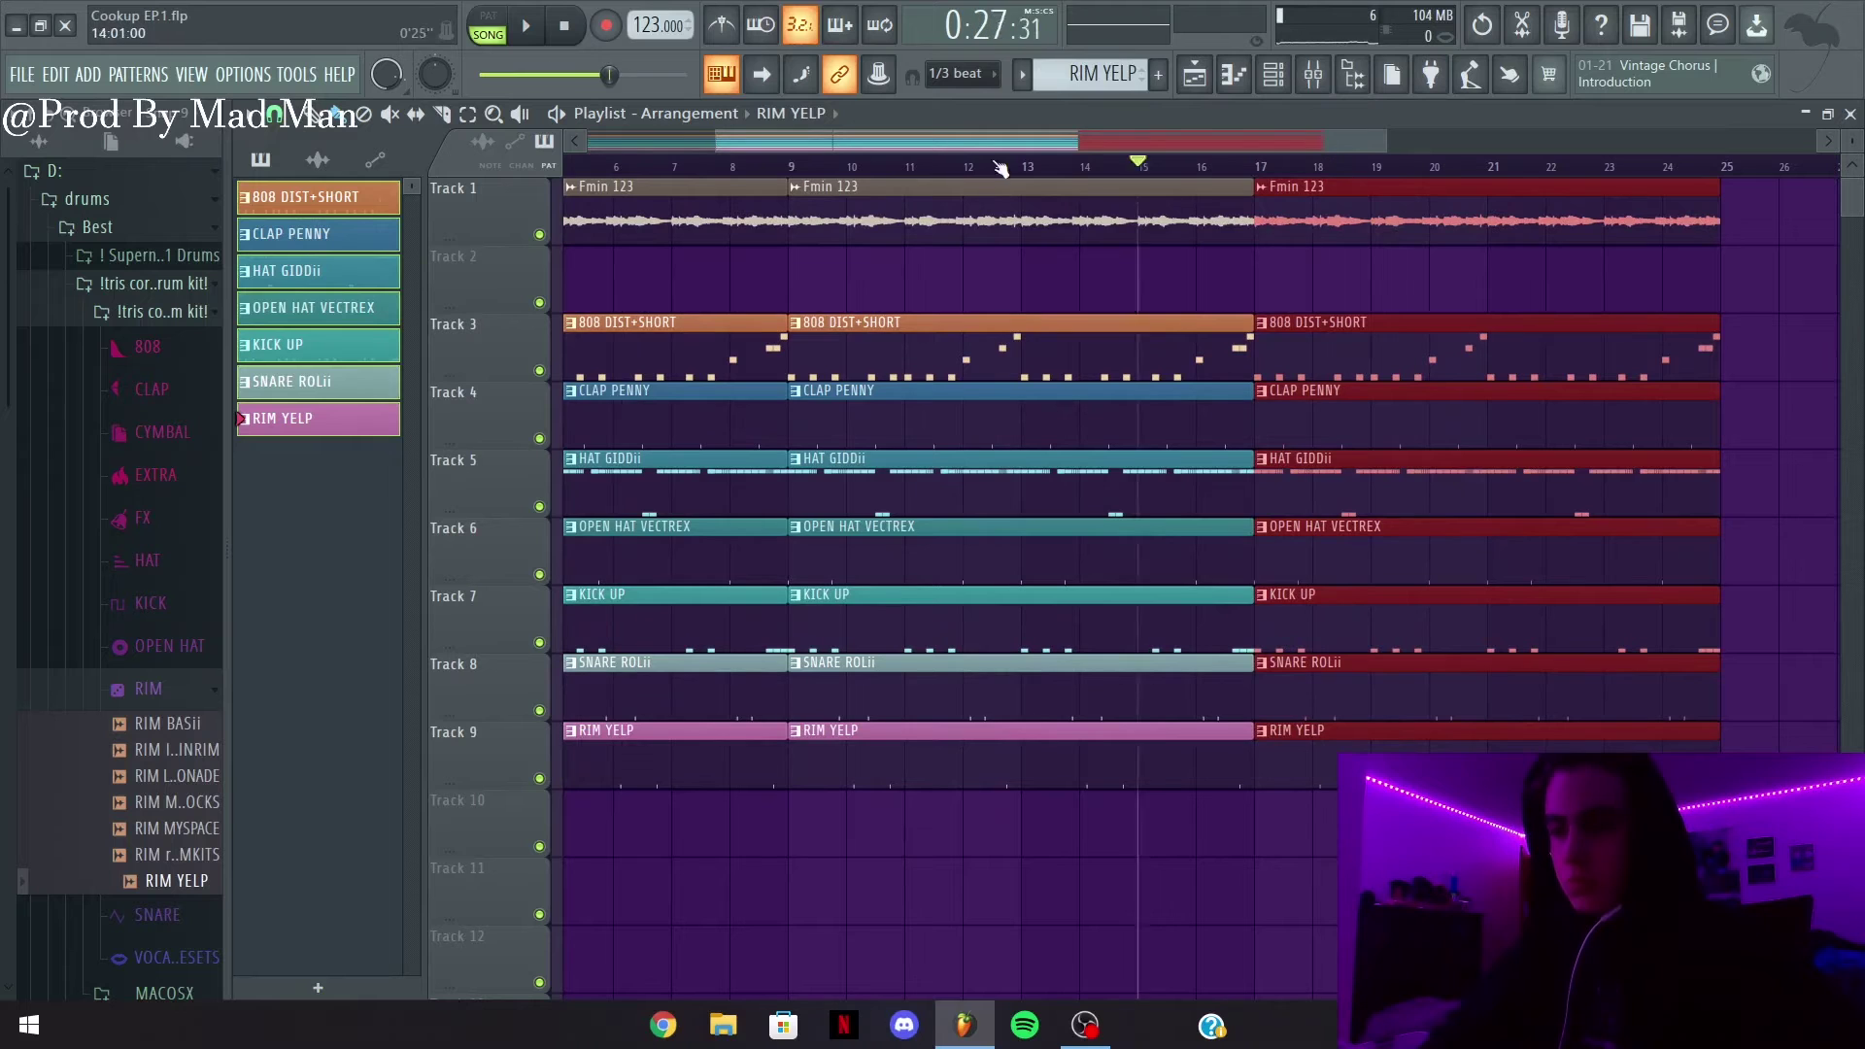
Start clap and hat at bar 5, 808, snare and rim at bar 9, kick at bar 17, and leave one open hat clip at bar 25
left_click_drag(1170, 142, 1047, 145)
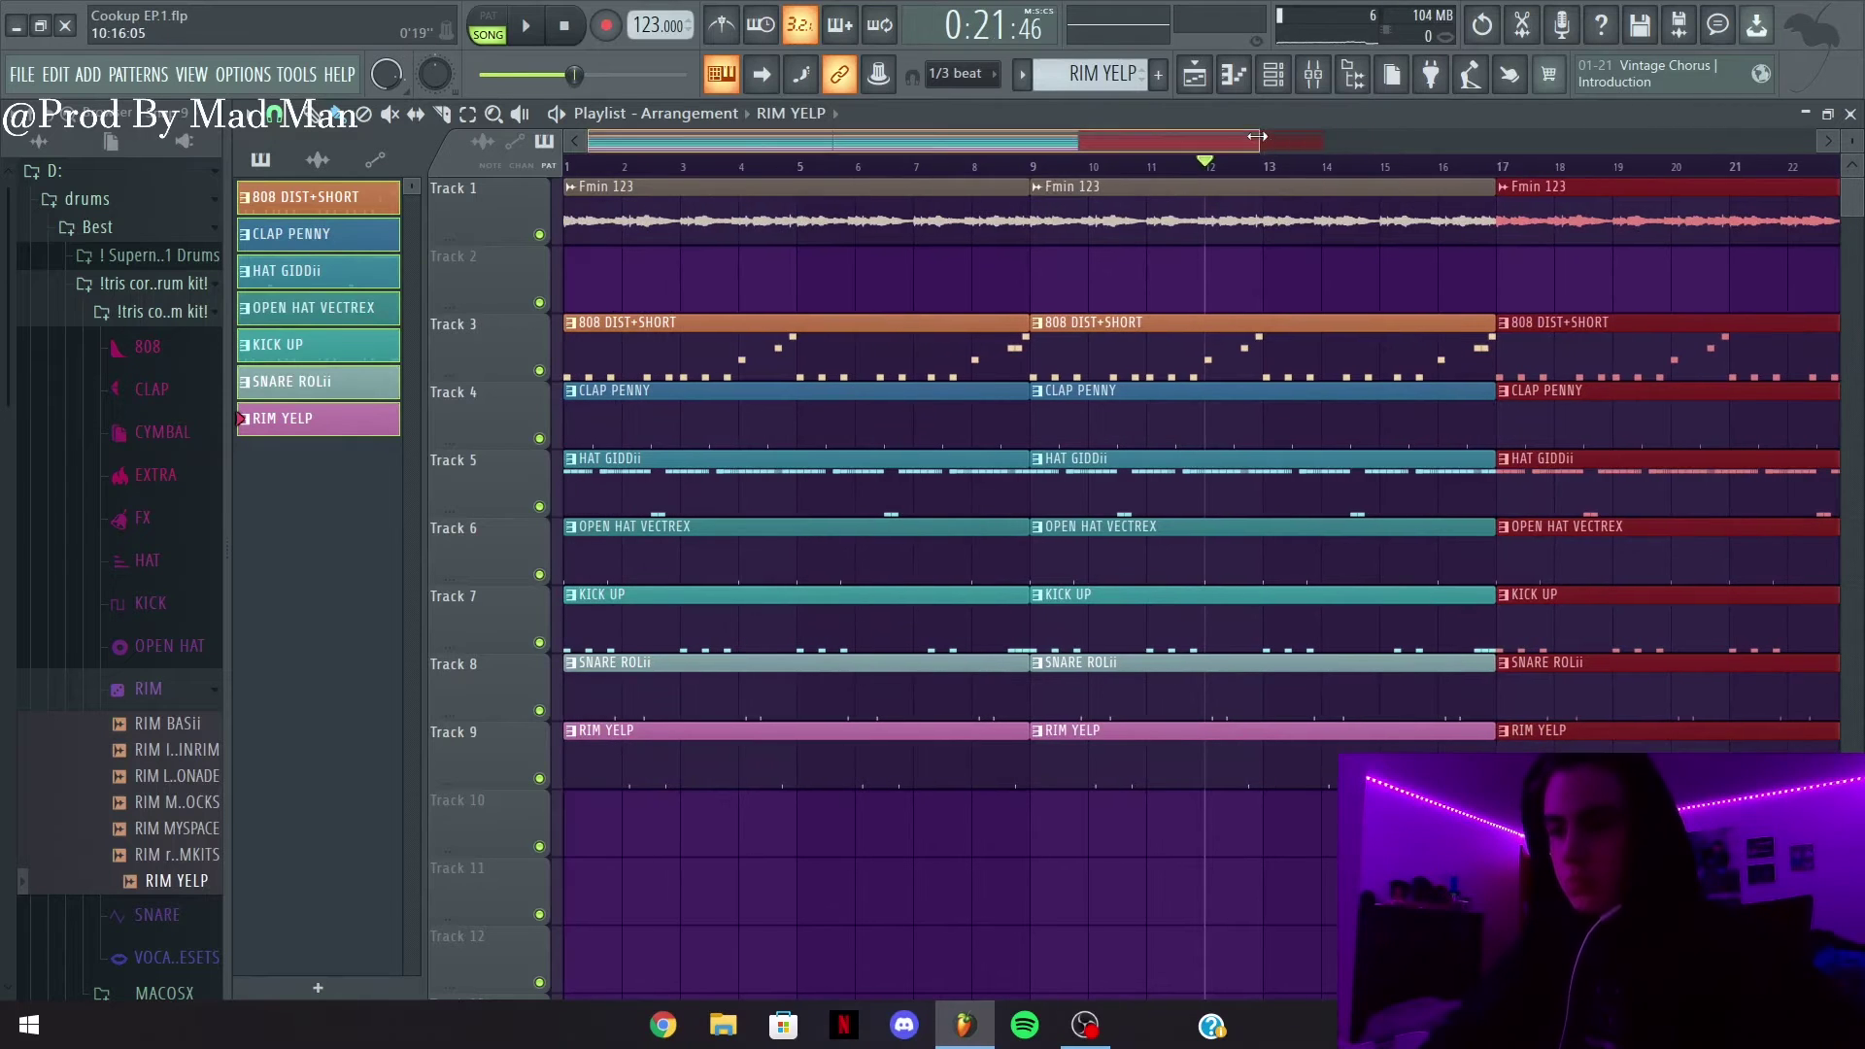
left_click_drag(1257, 136, 1634, 138)
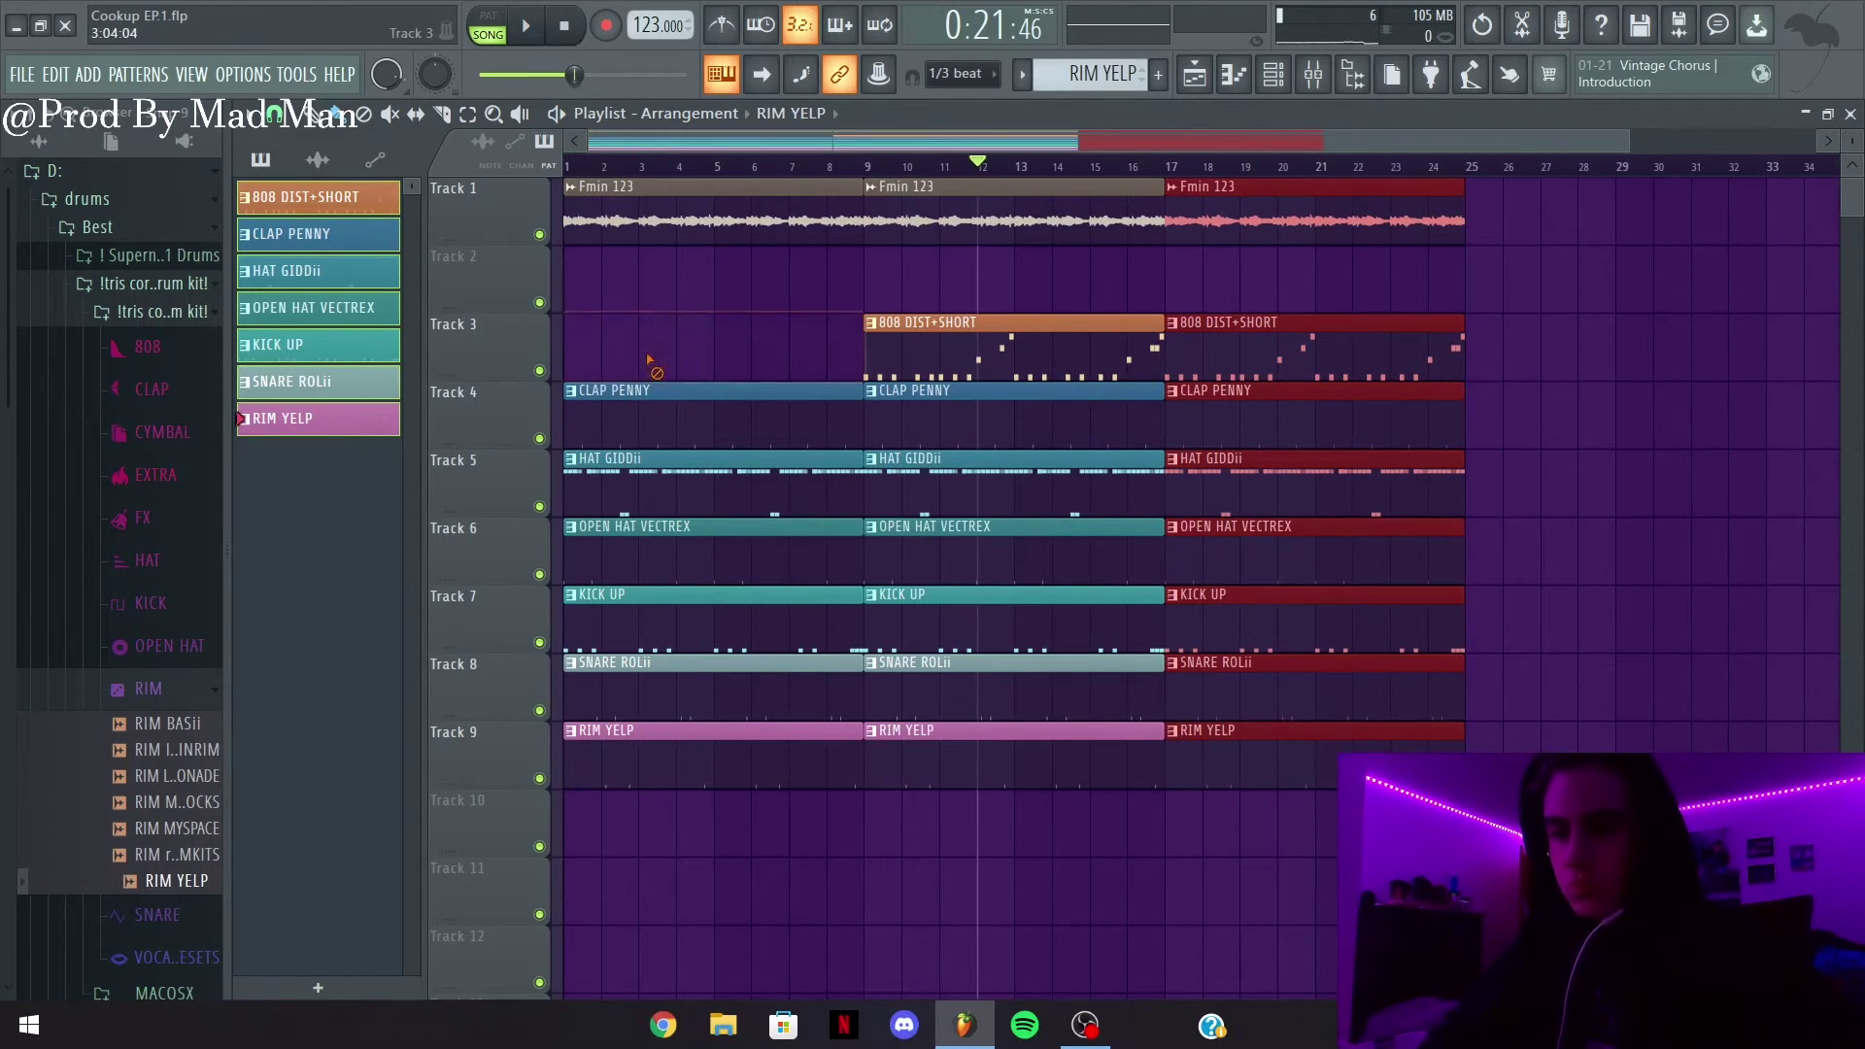
left_click_drag(649, 353, 575, 1000)
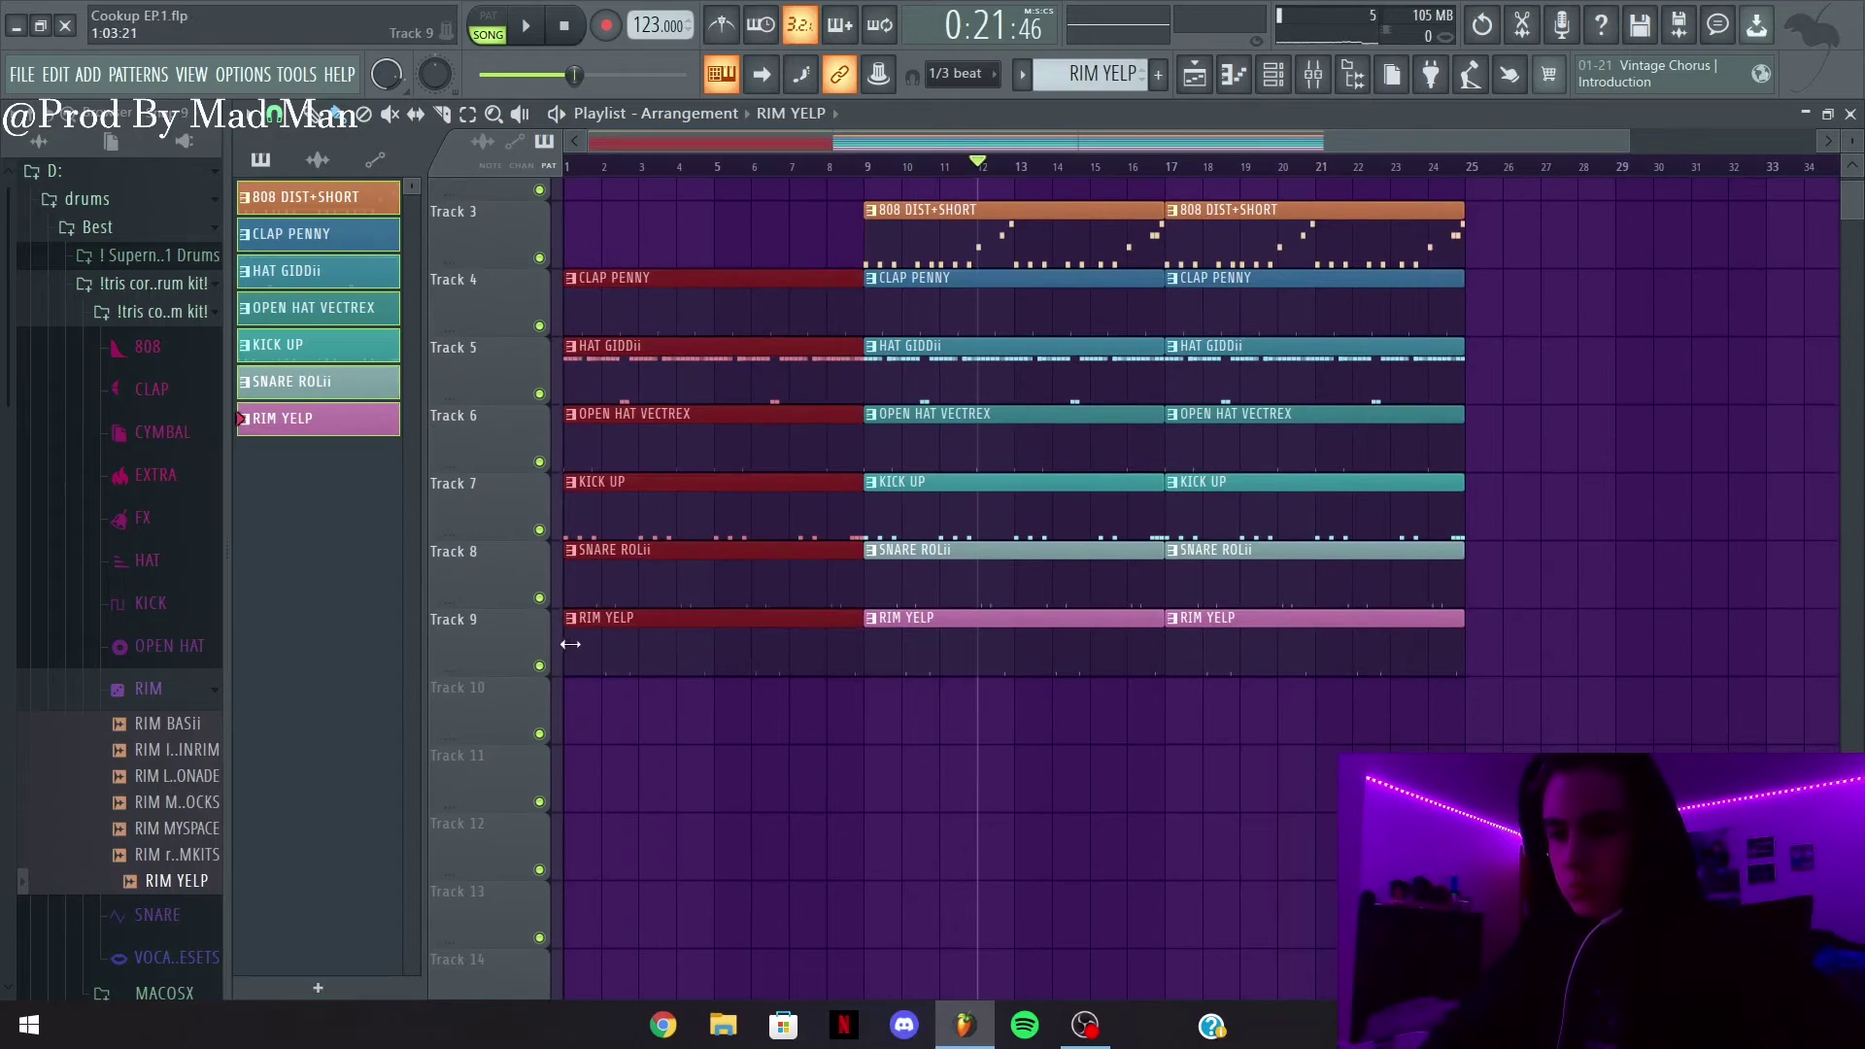
left_click_drag(696, 664, 716, 672)
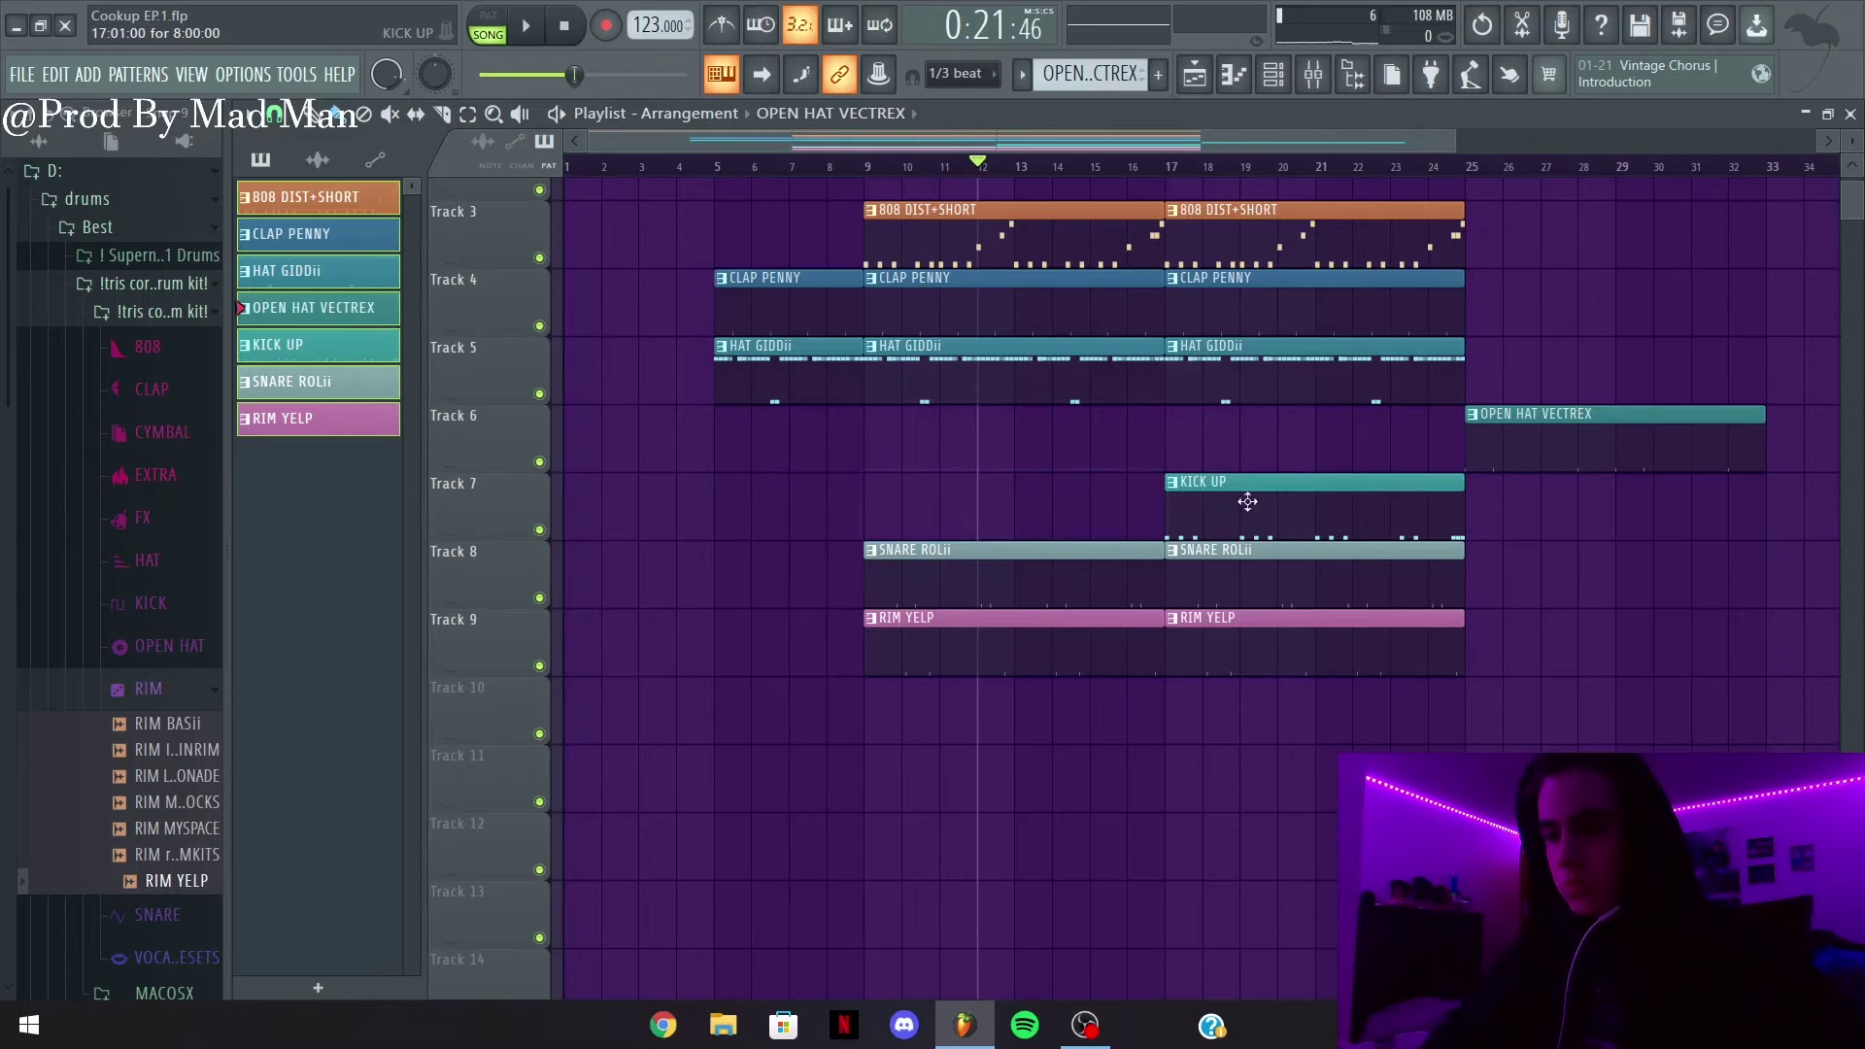
scroll(1253, 503, "up", 2)
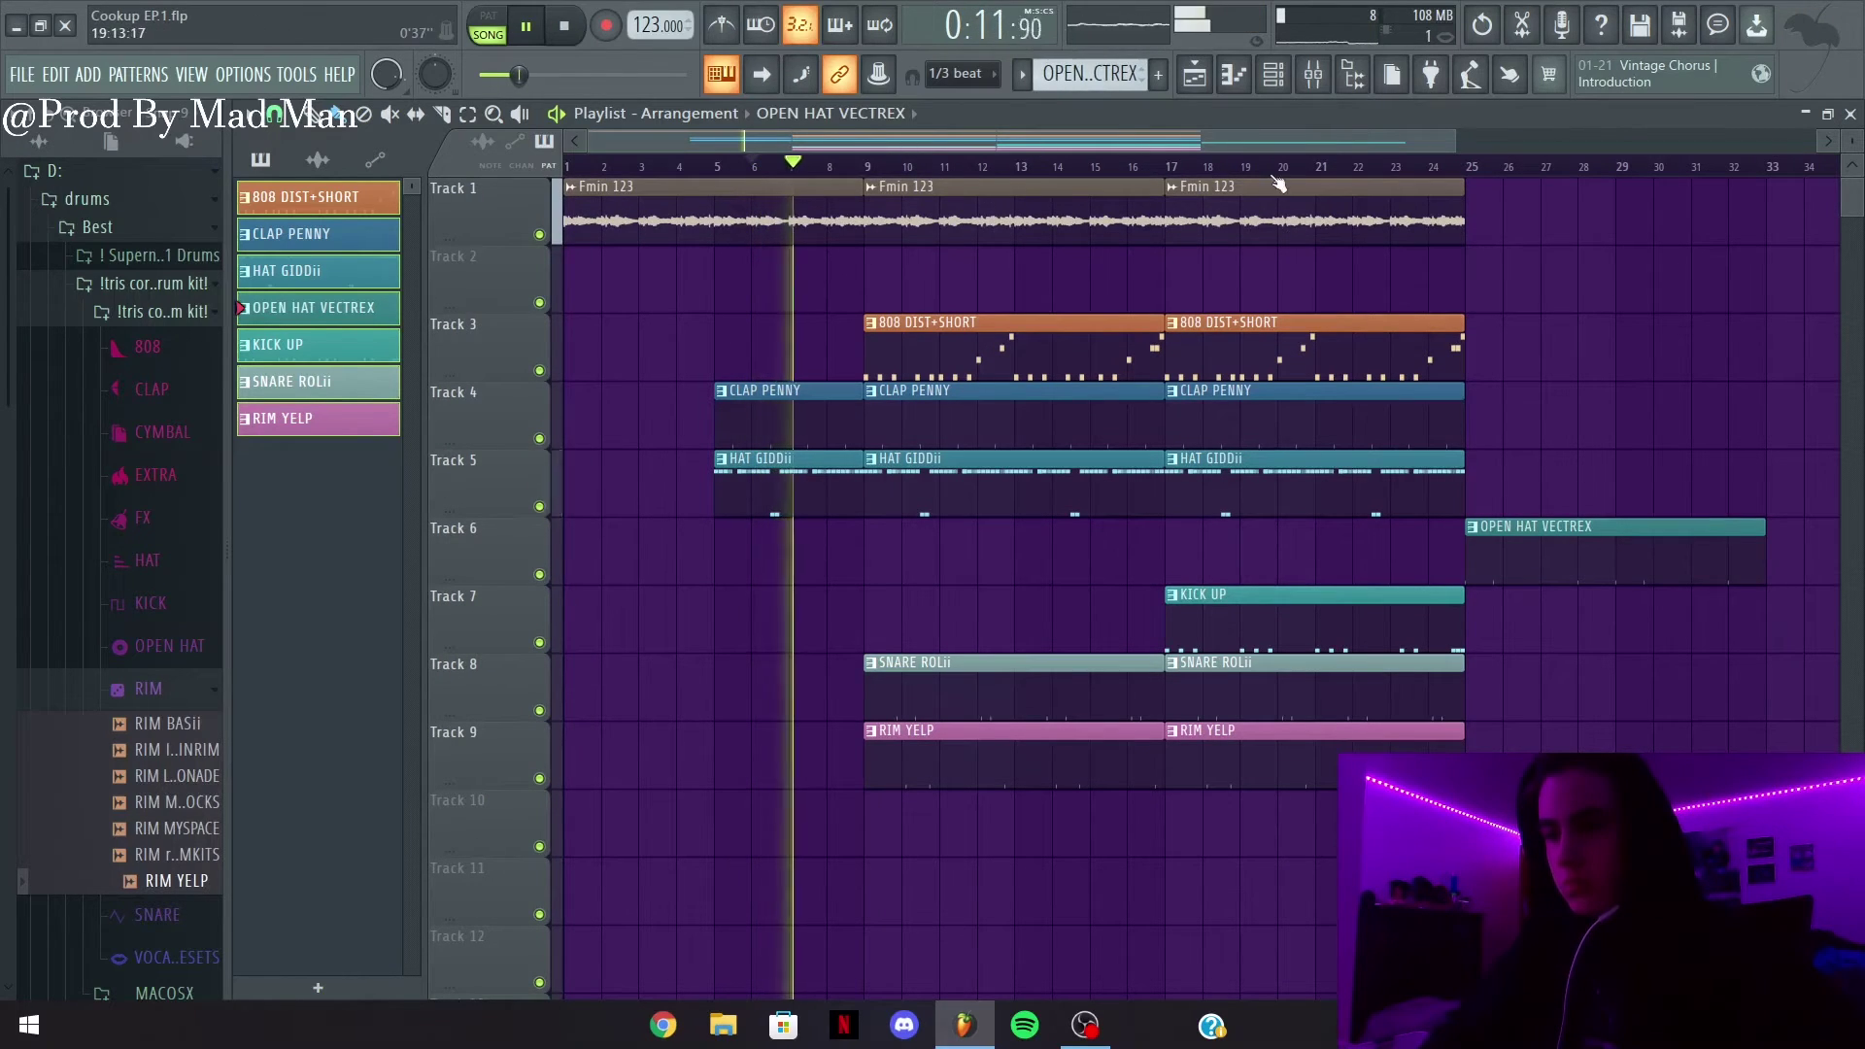
scroll(1471, 149, "down", 3)
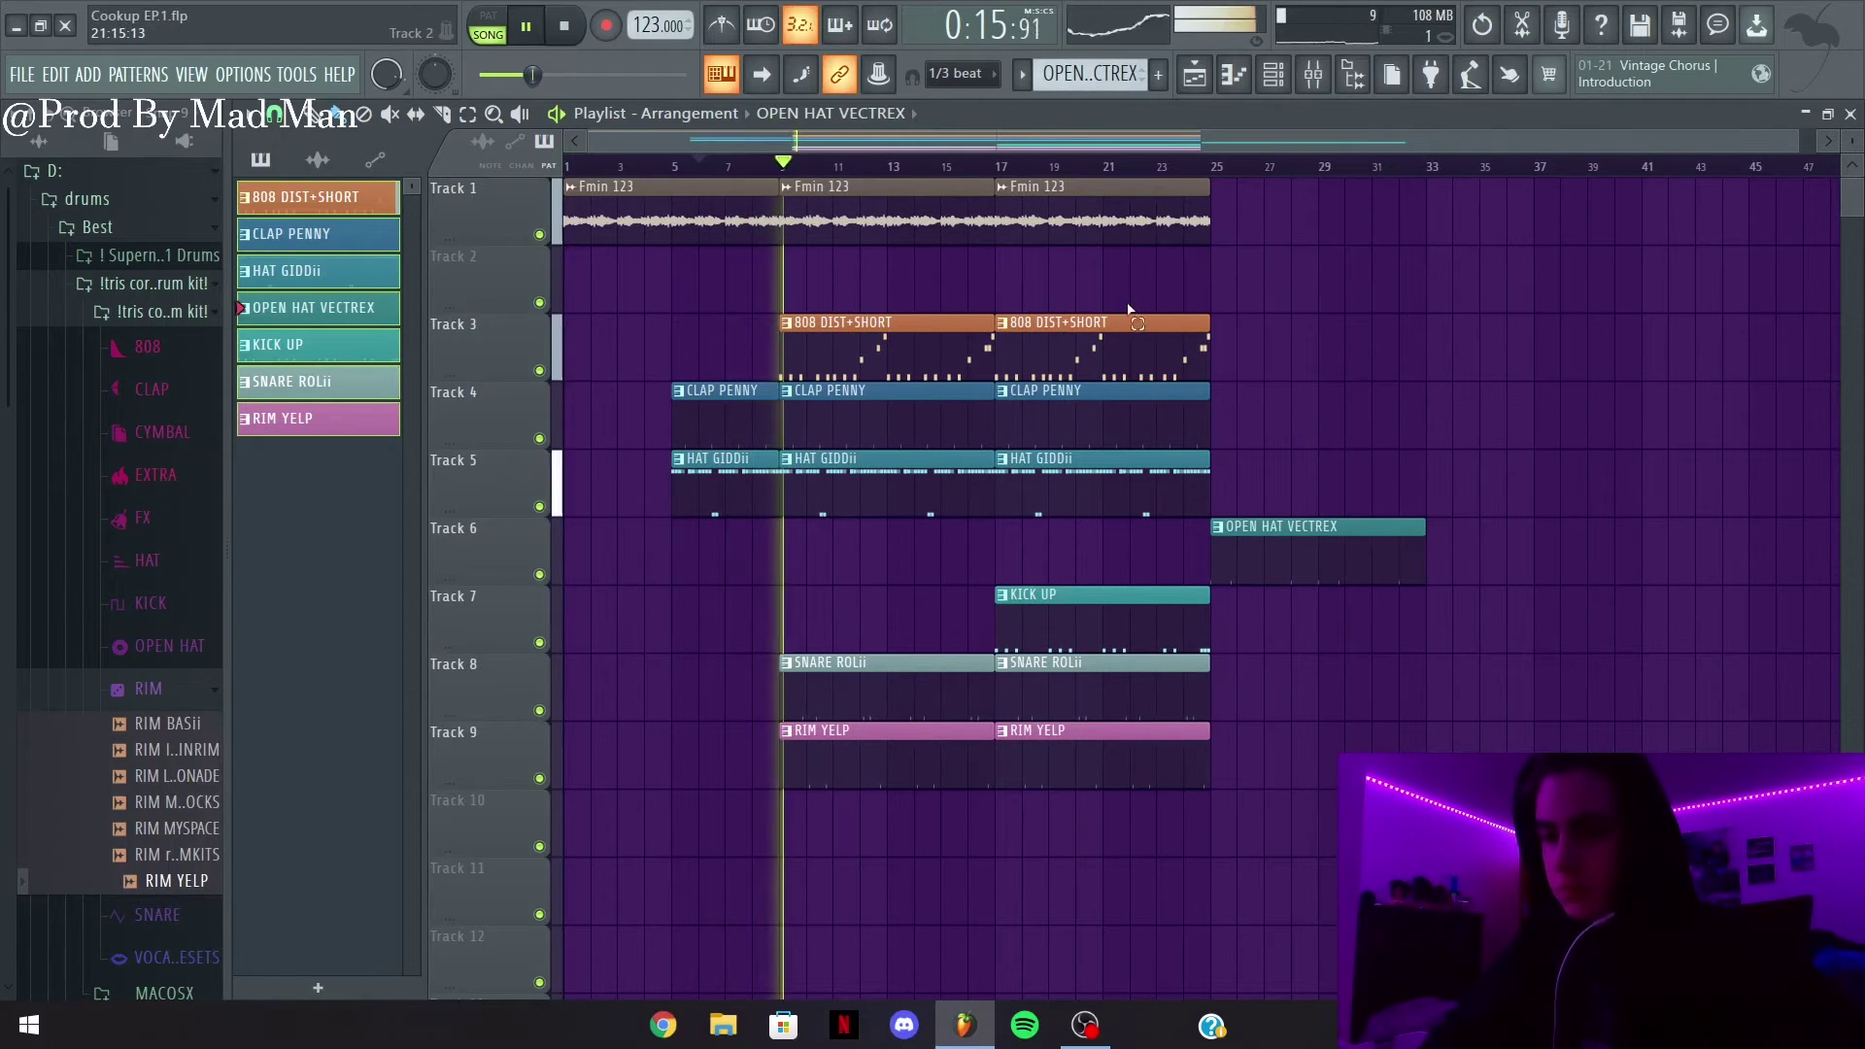
scroll(877, 596, "down", 2)
scroll(877, 597, "up", 2)
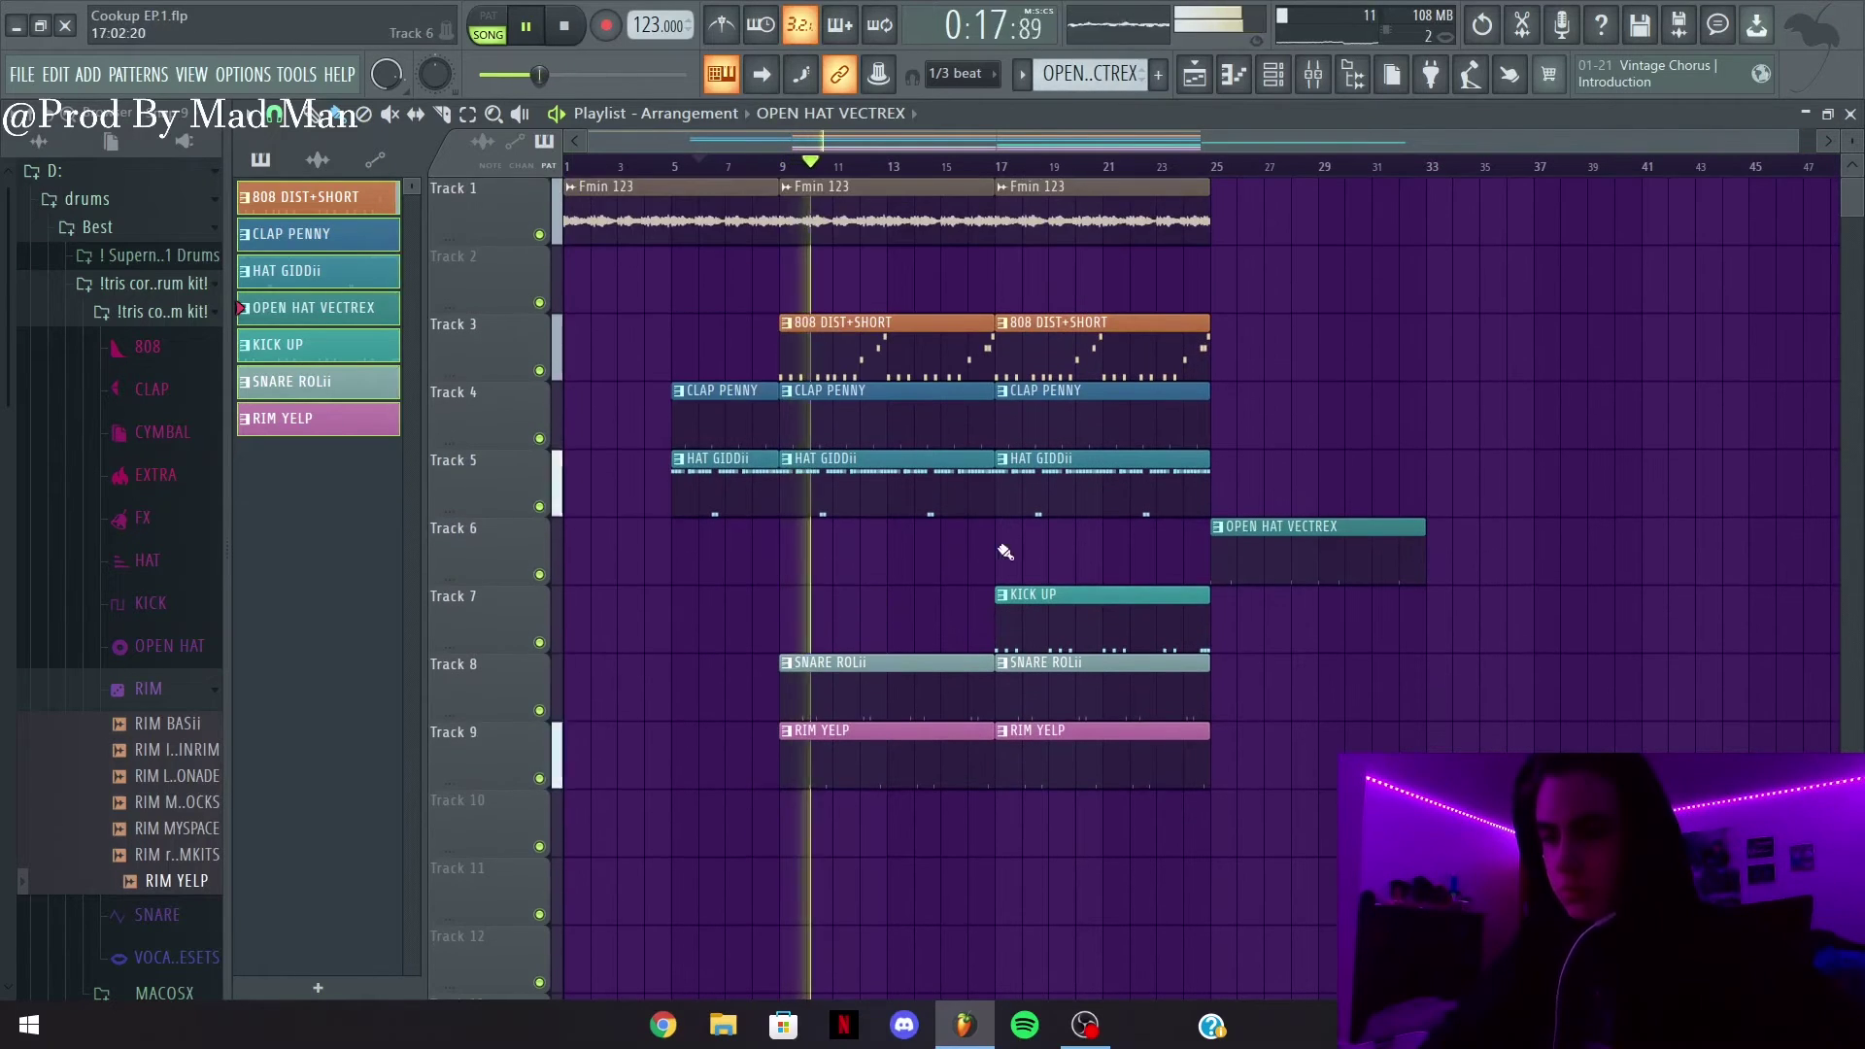
Place the Mad Man tag 2 sample at bar 1 on Track 6 and play the arrangement from the intro
left_click(160, 692)
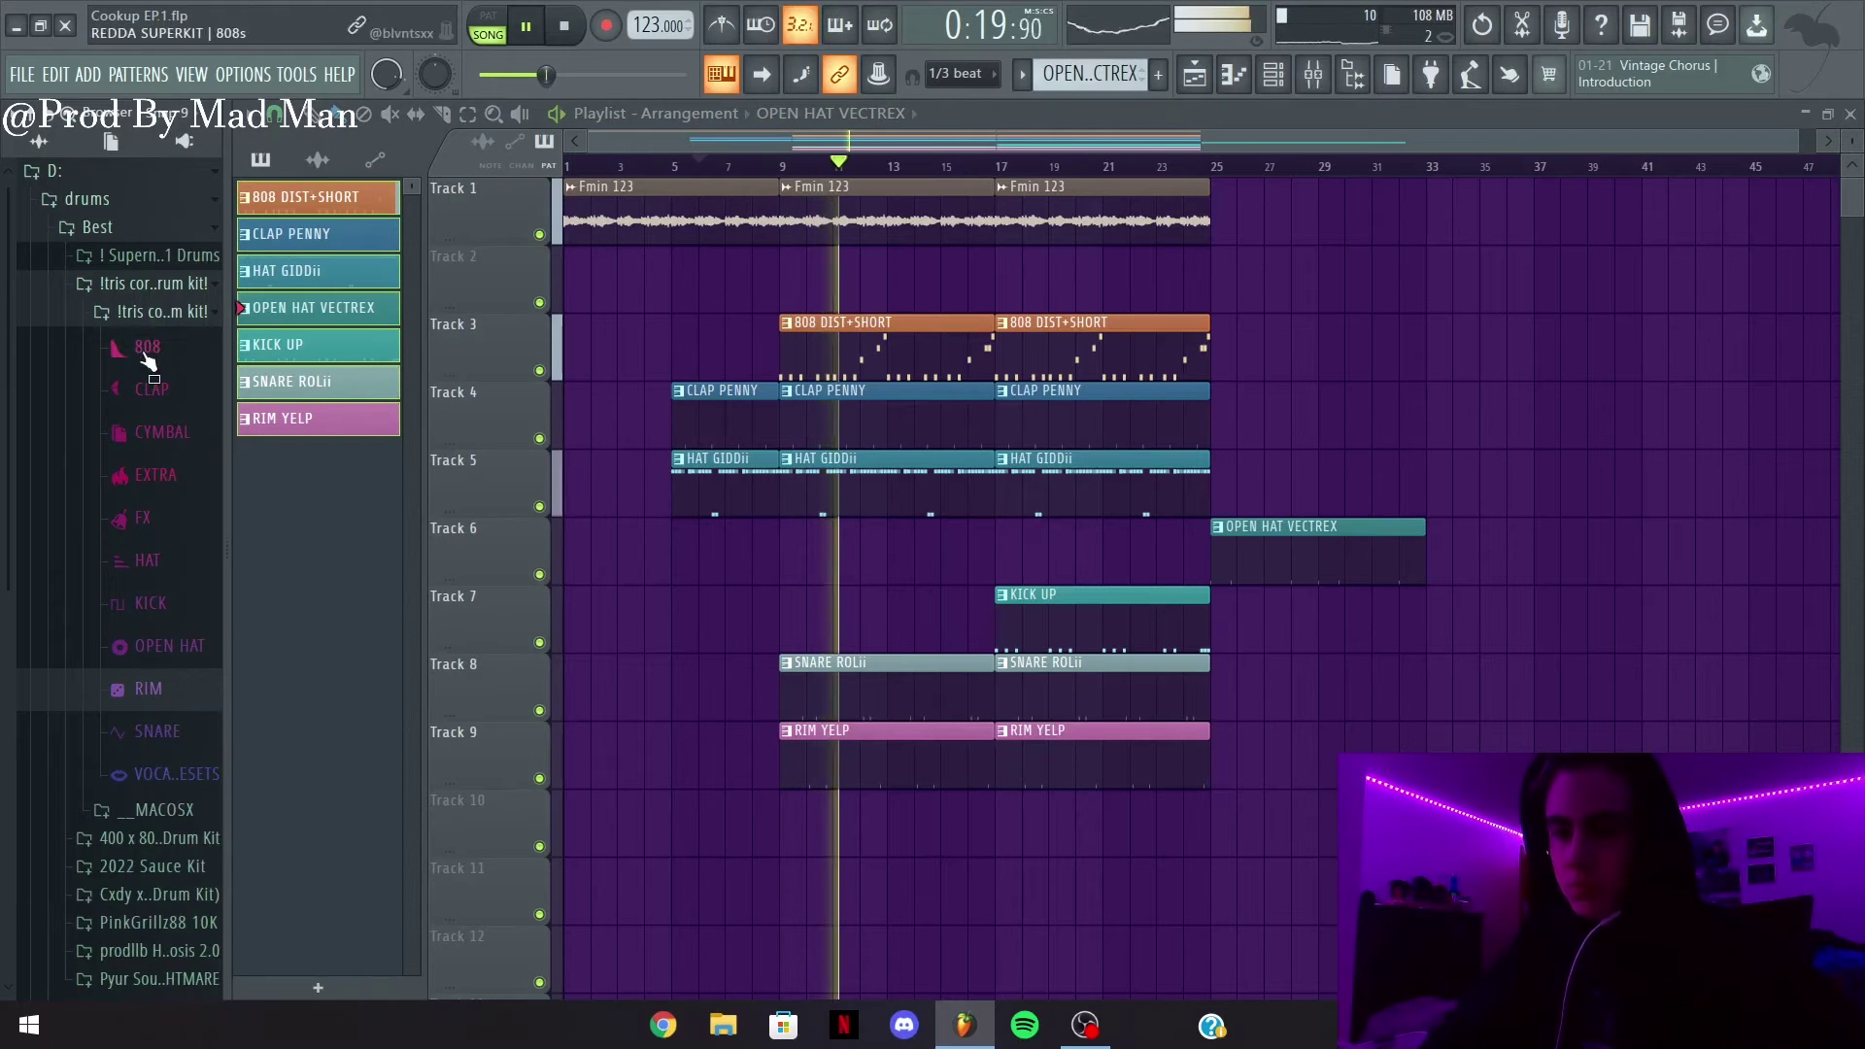
left_click(152, 285)
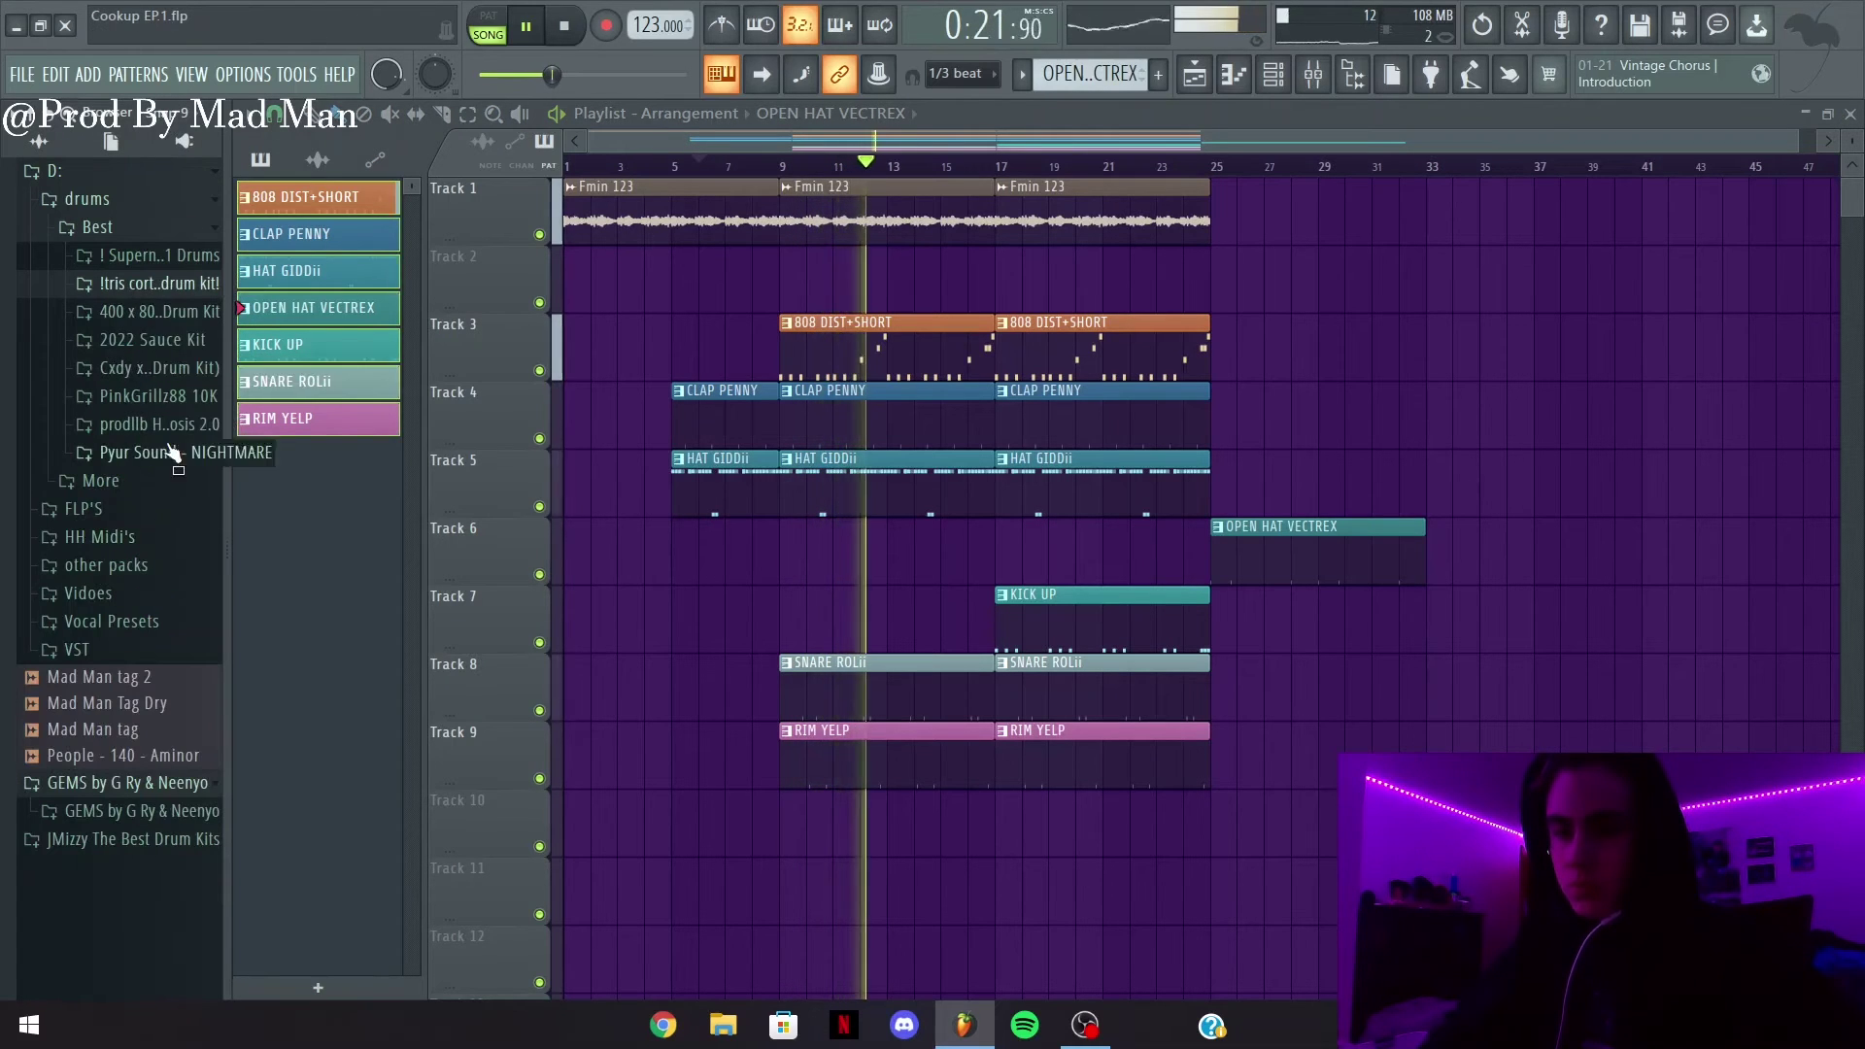
left_click(127, 199)
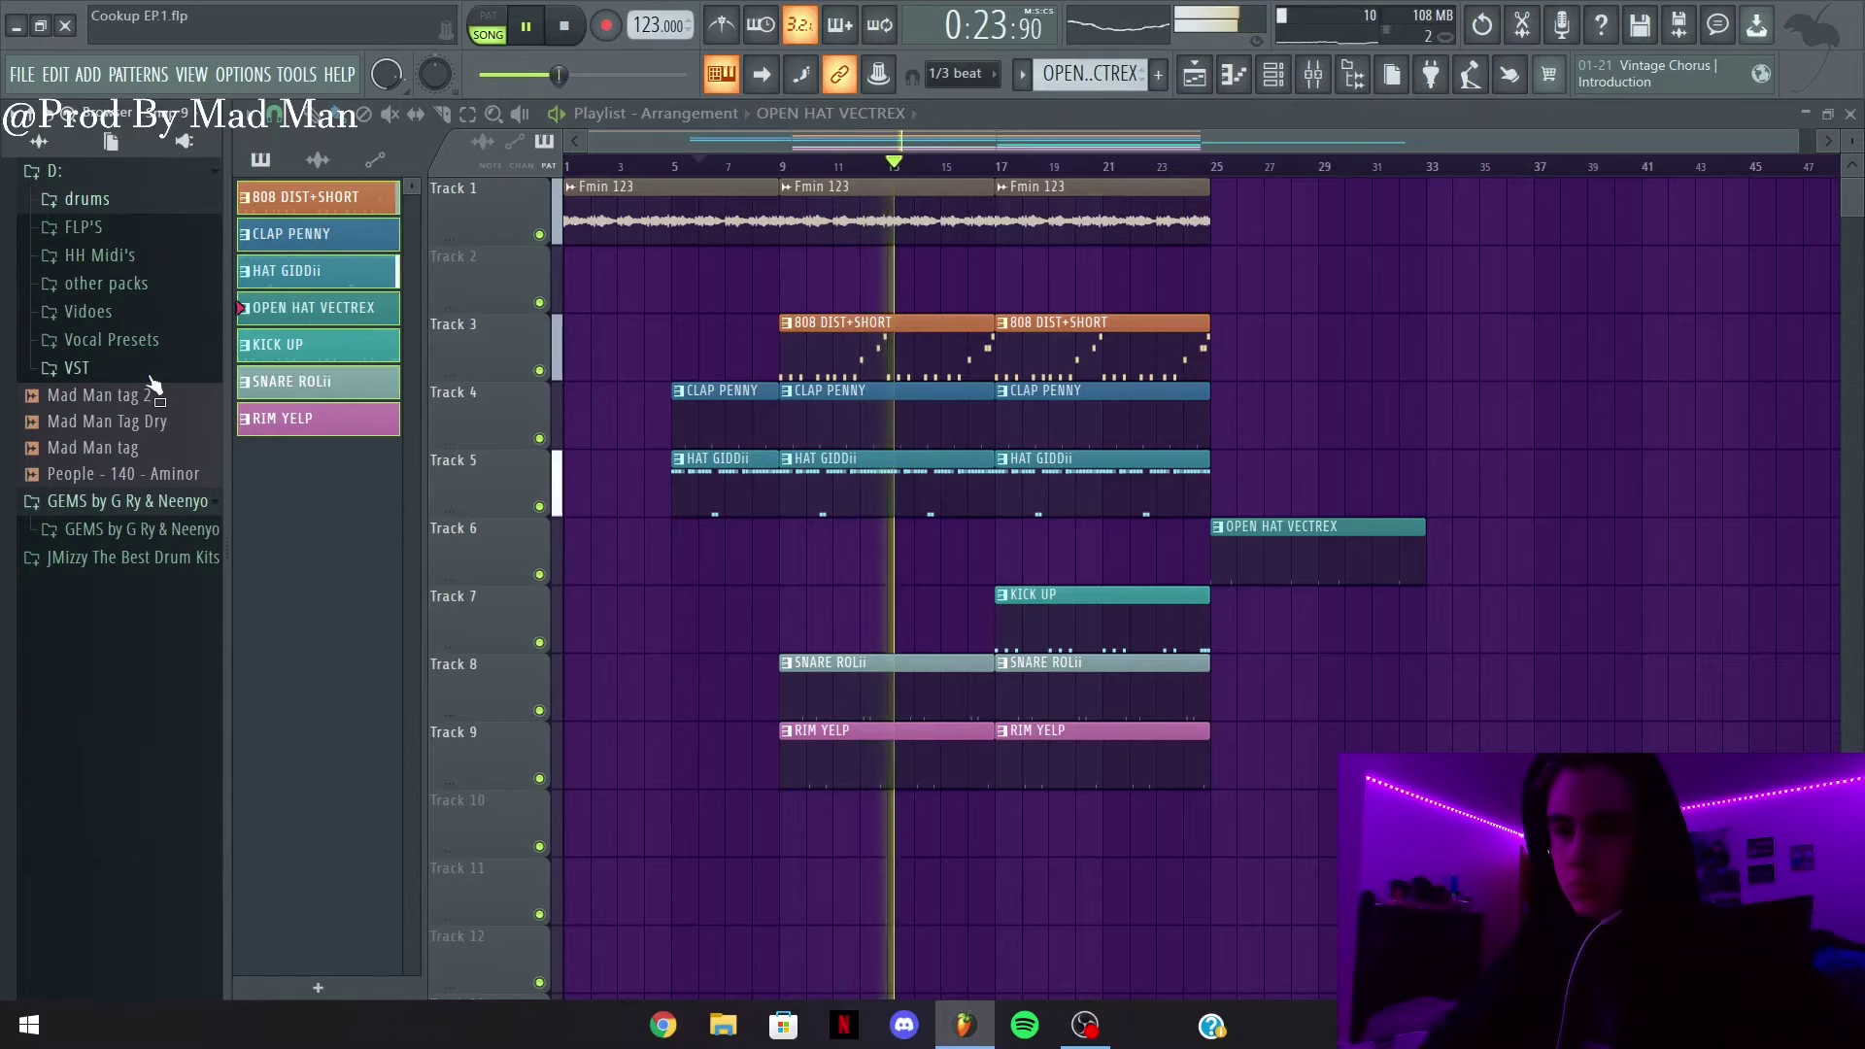
left_click(137, 396)
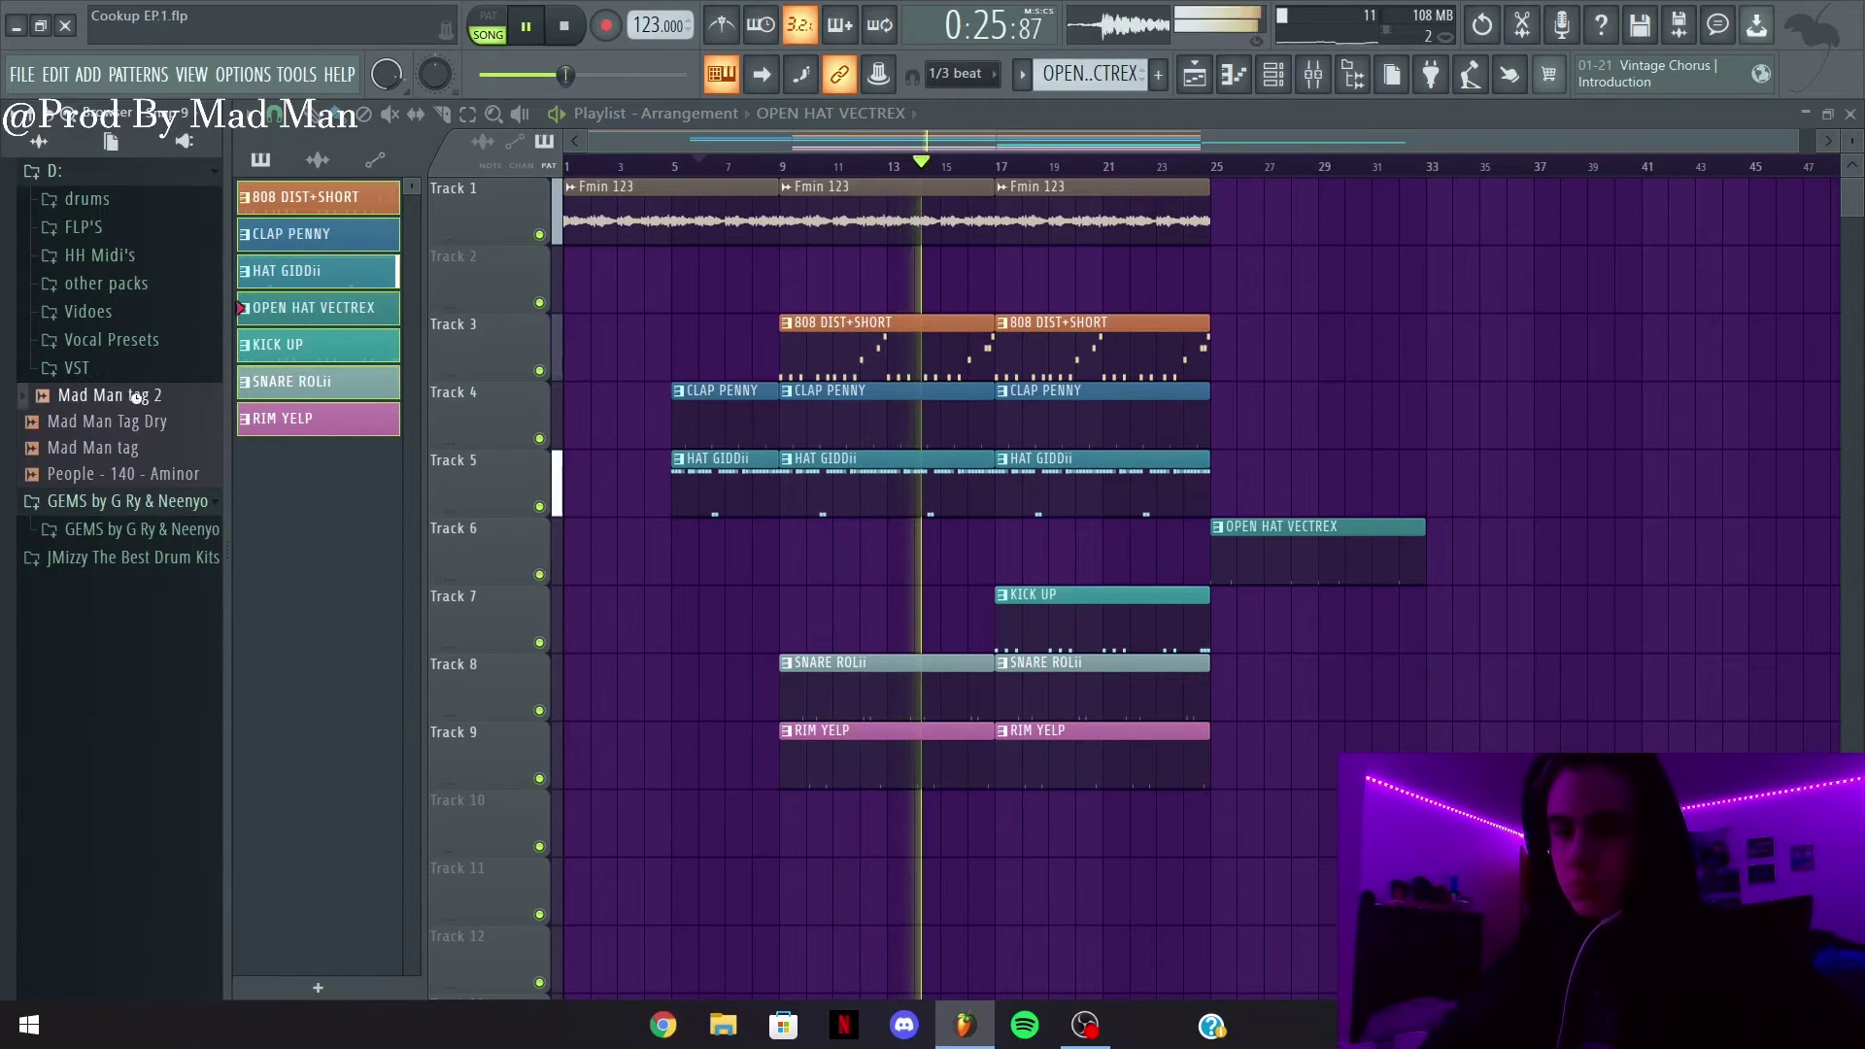
left_click_drag(632, 542, 567, 546)
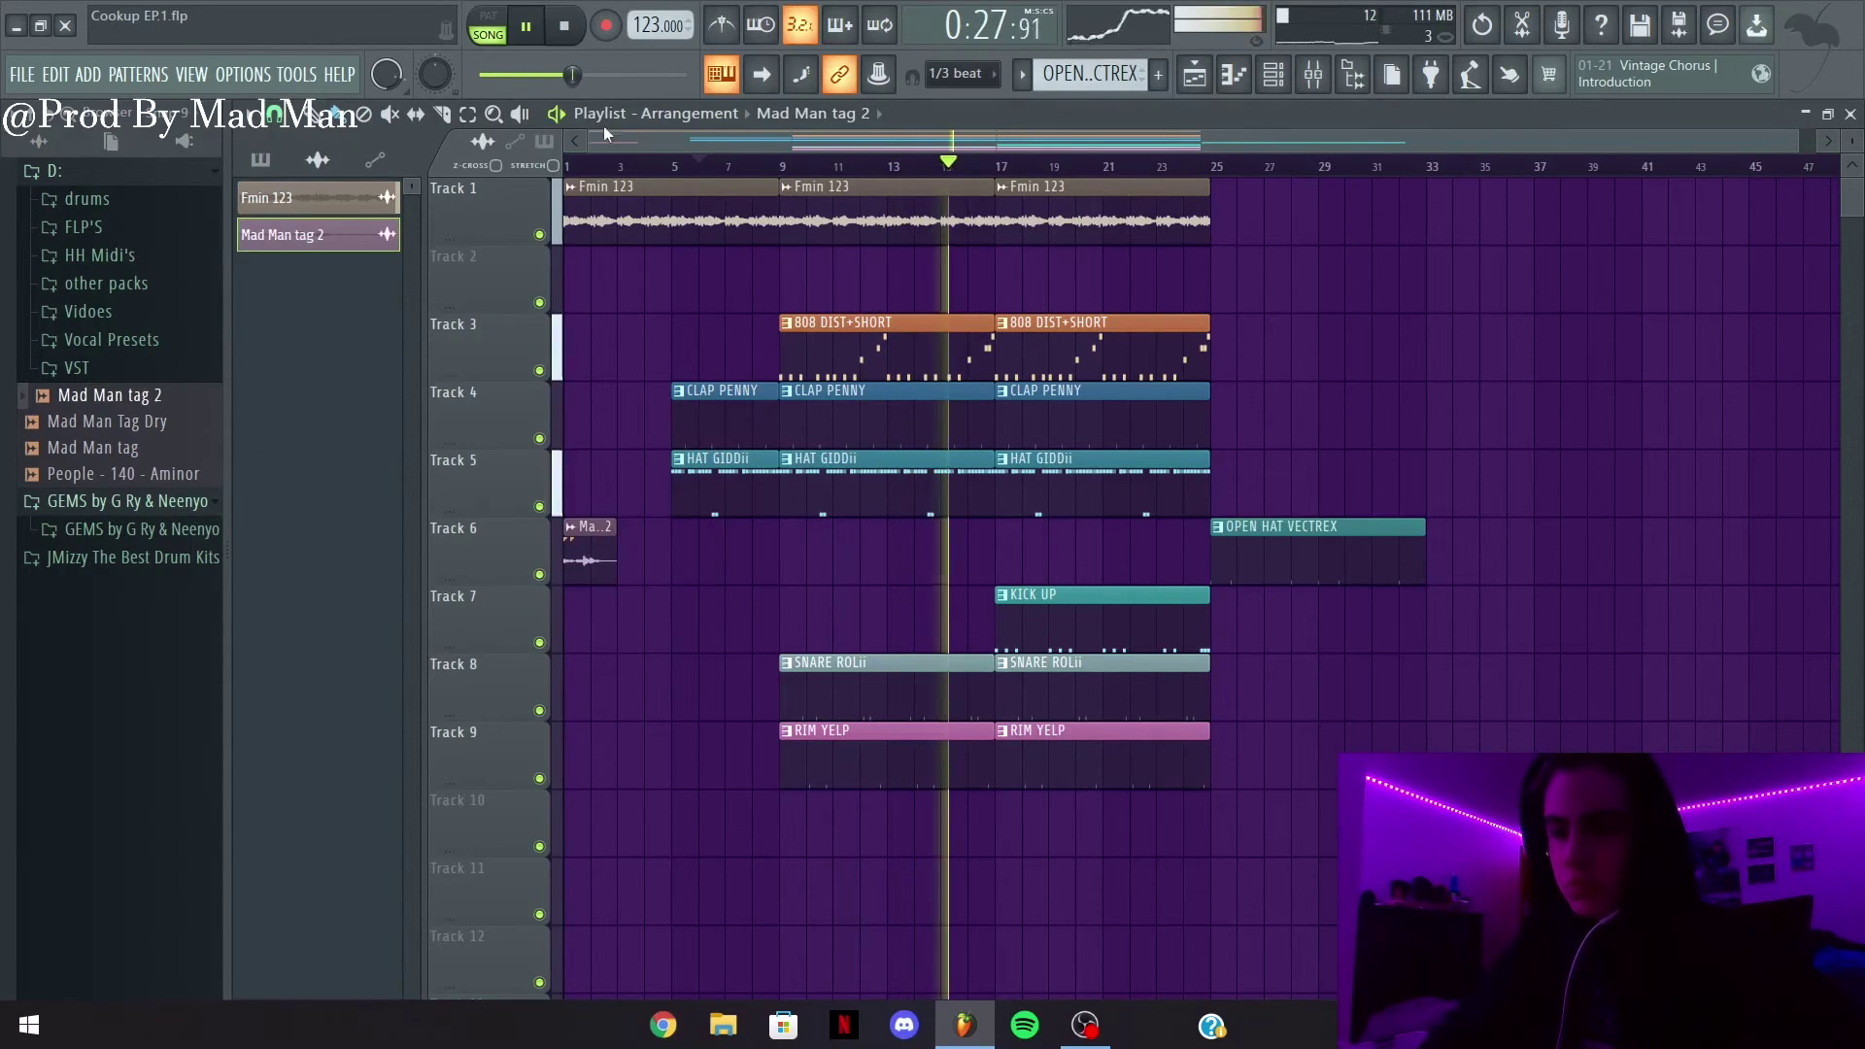
left_click(591, 165)
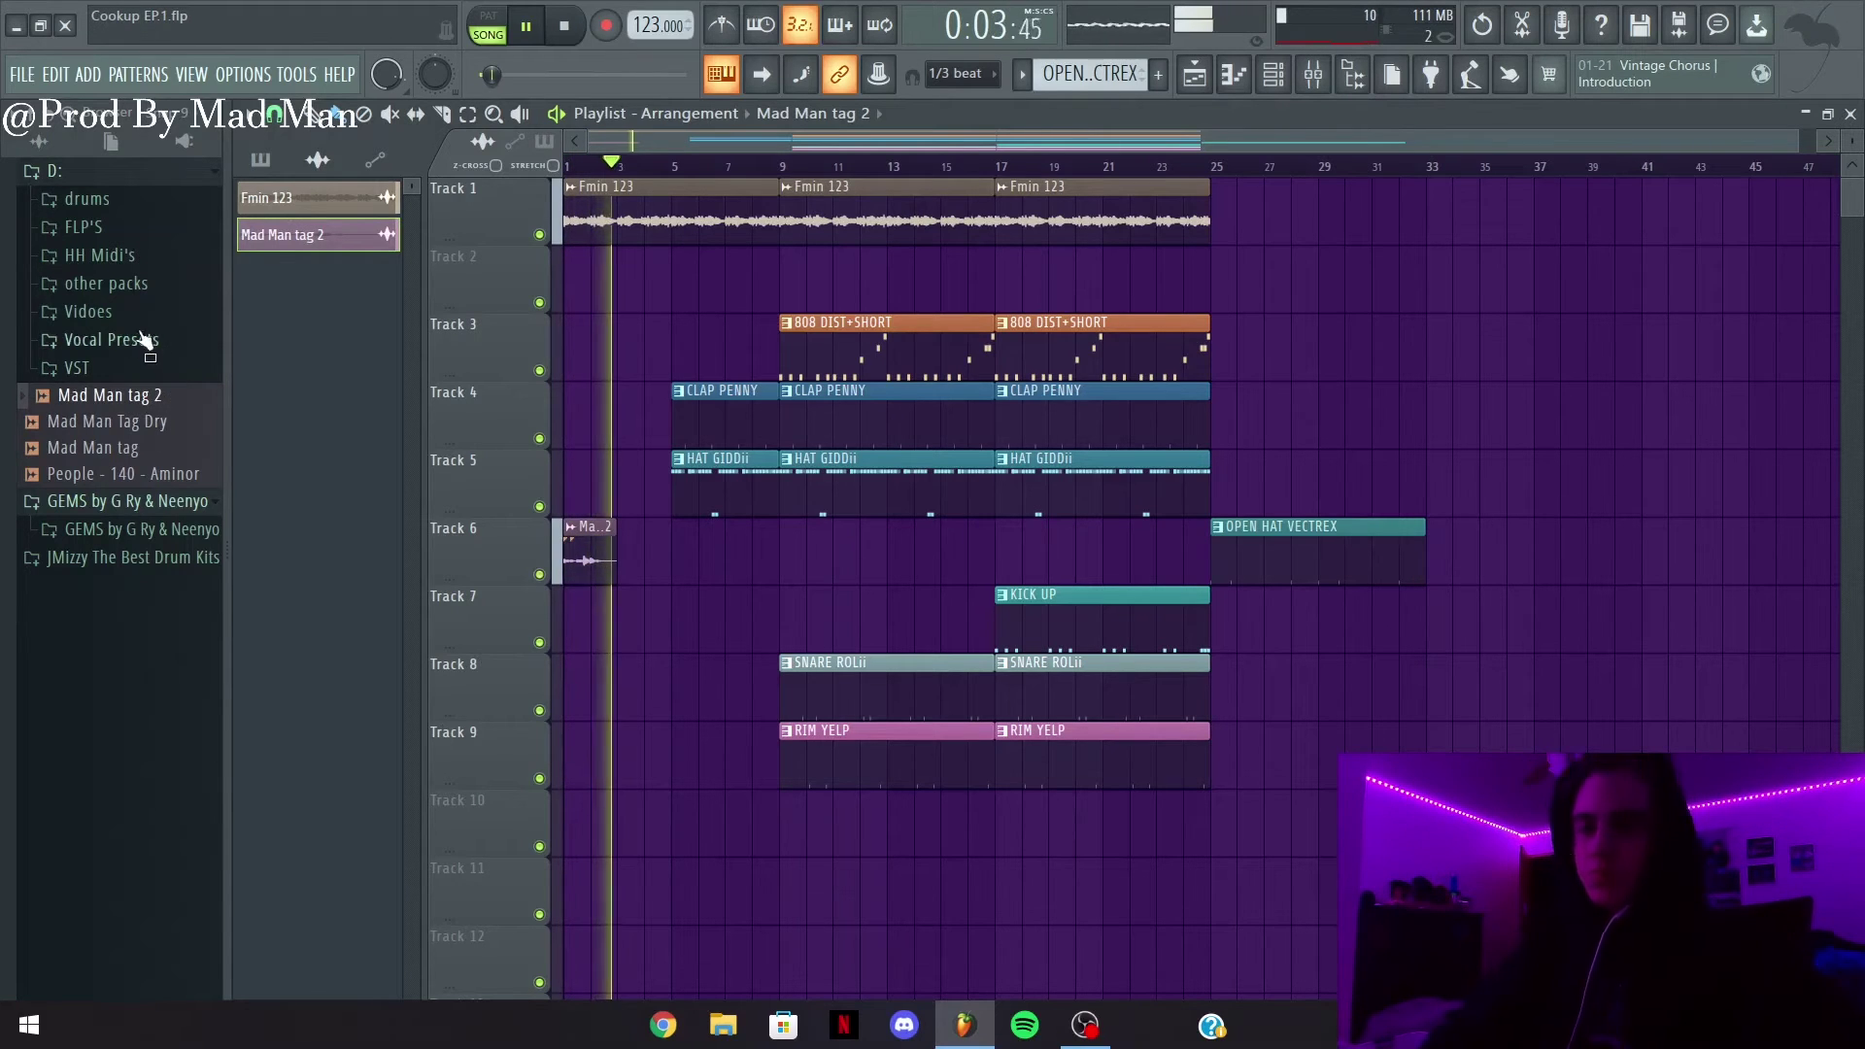
Add the Dynox - Cymbal Transition sample from the drum kit's Transitions folder on Track 7, leading into bar 9
left_click(90, 200)
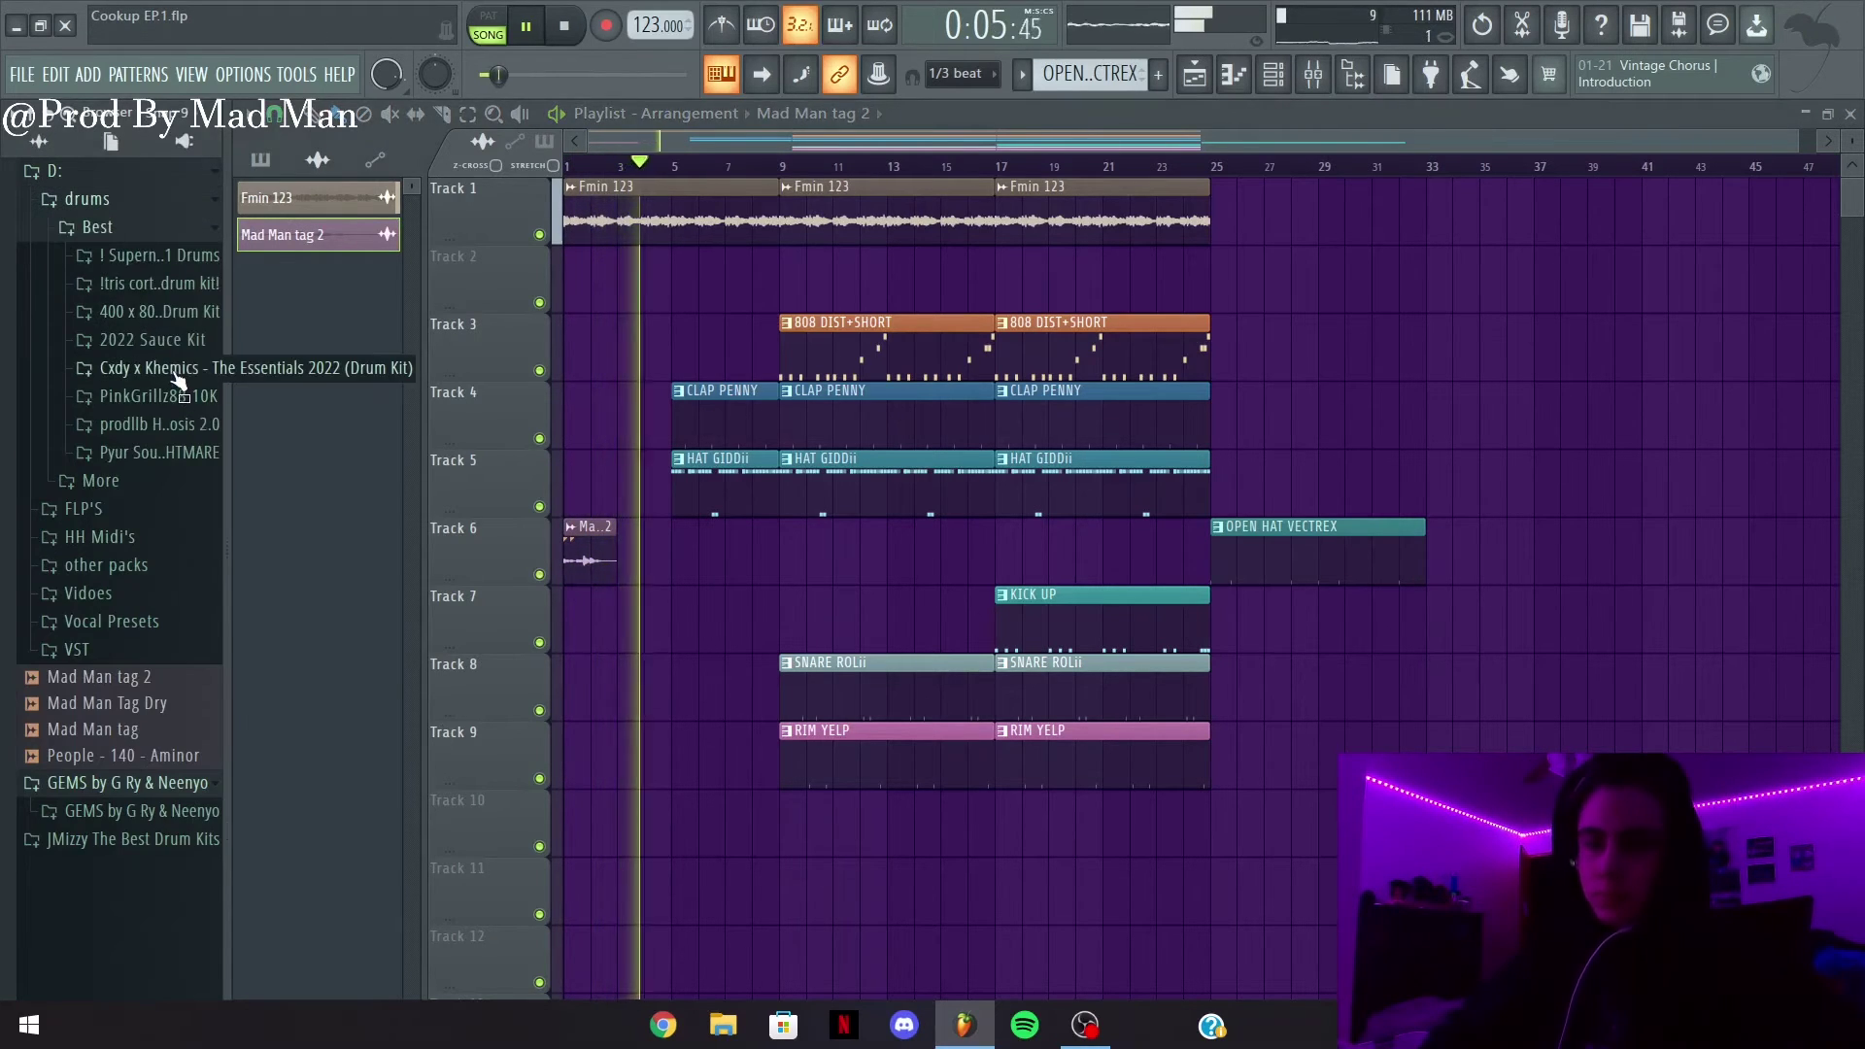
left_click(152, 258)
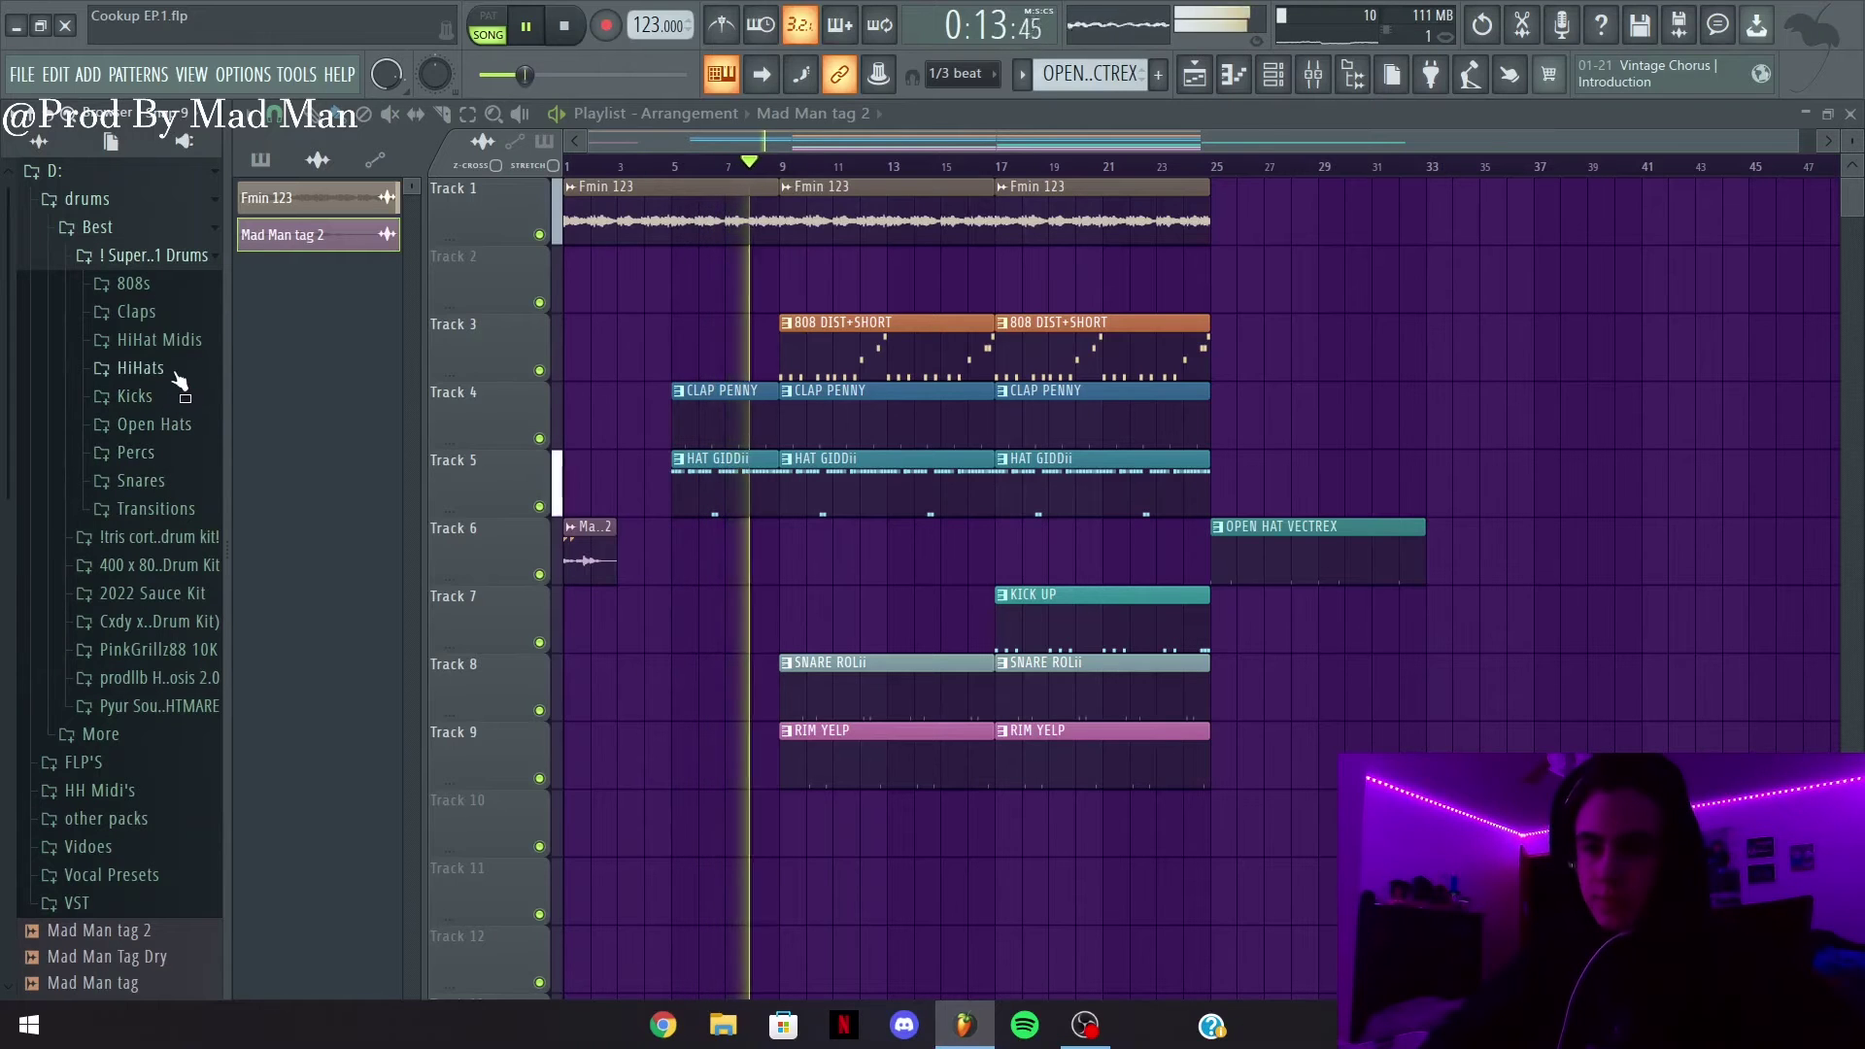
left_click(194, 509)
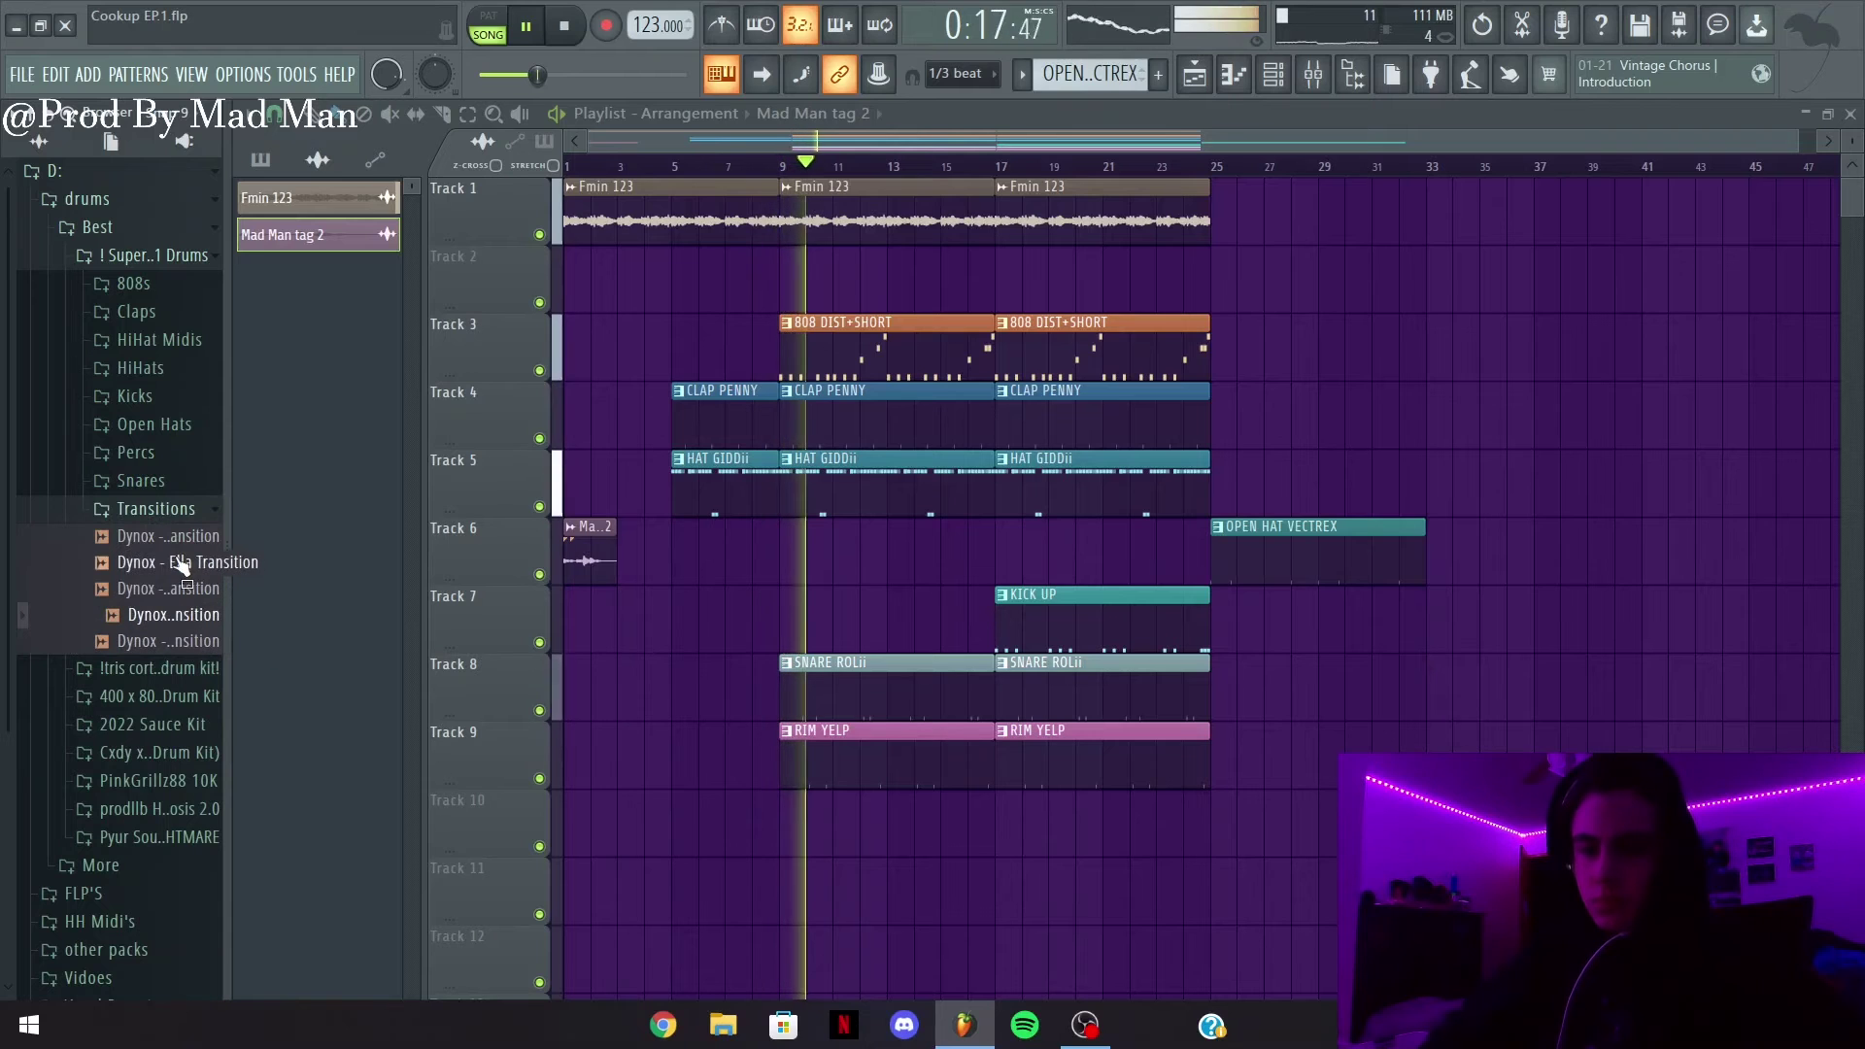
left_click_drag(175, 541, 653, 649)
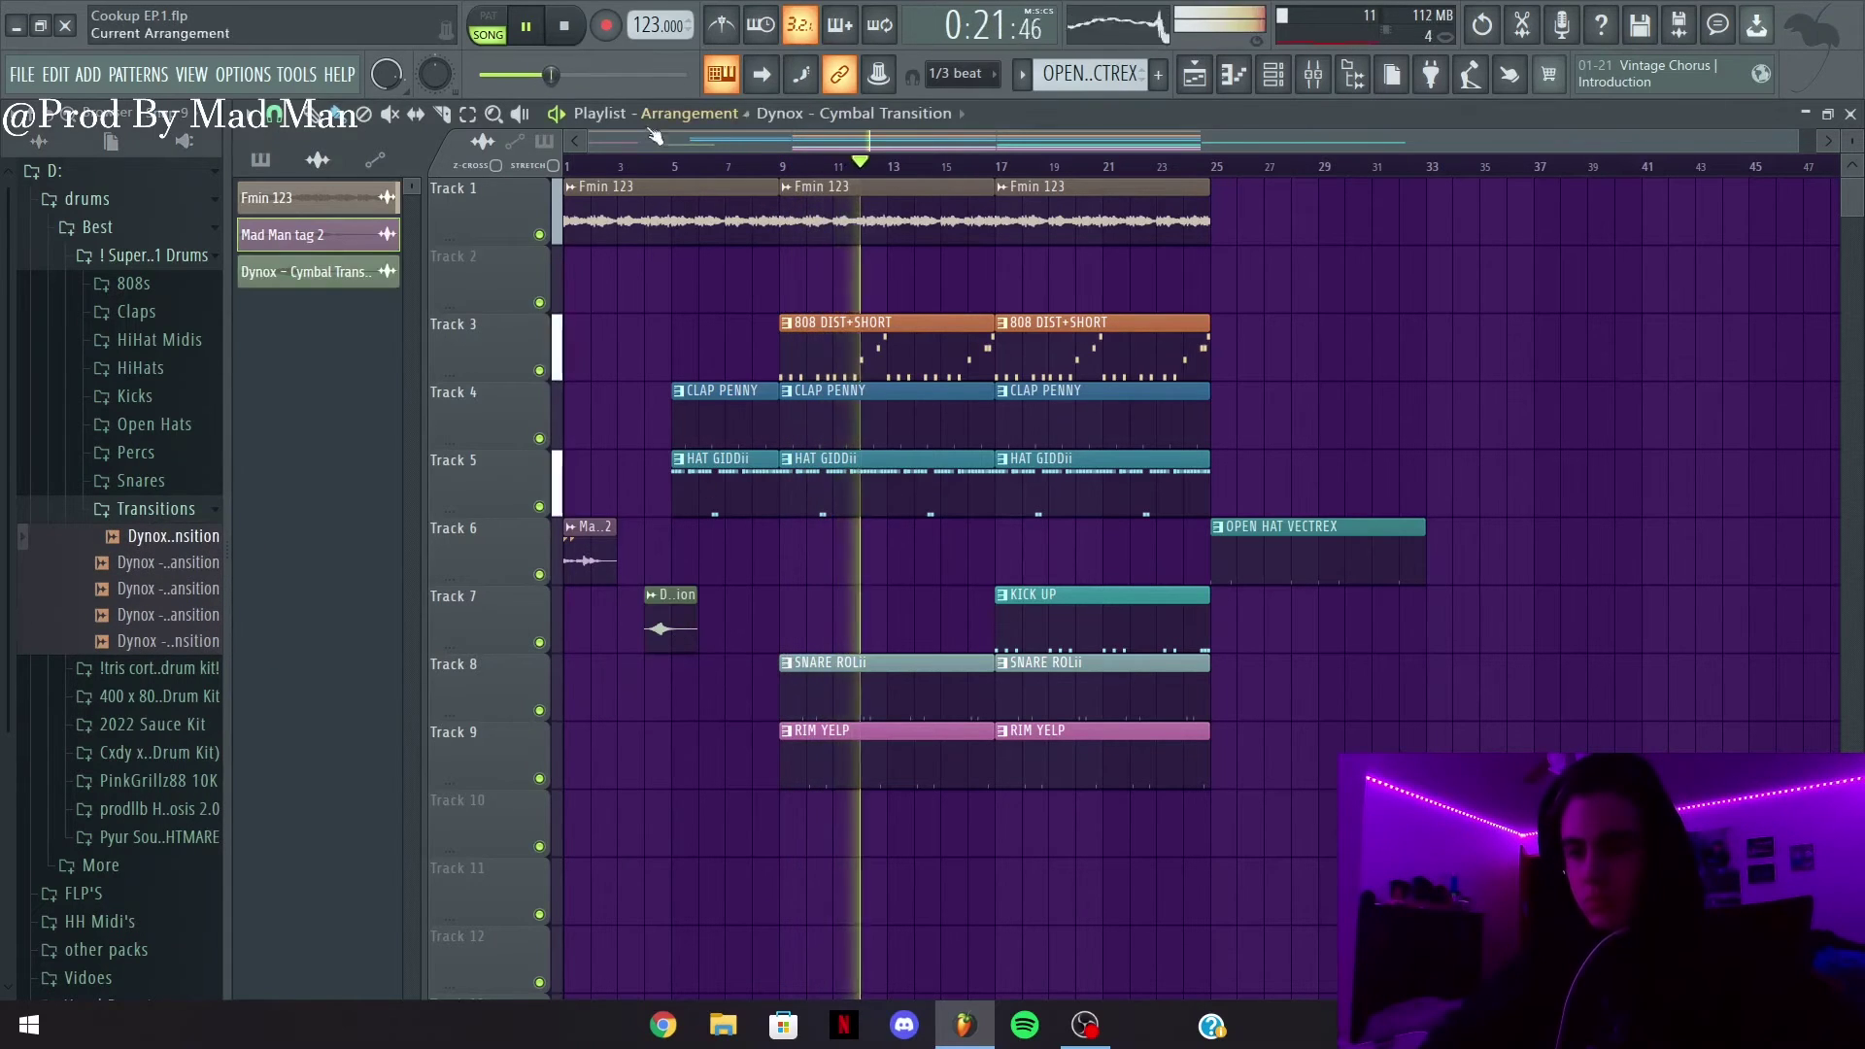
left_click(634, 166)
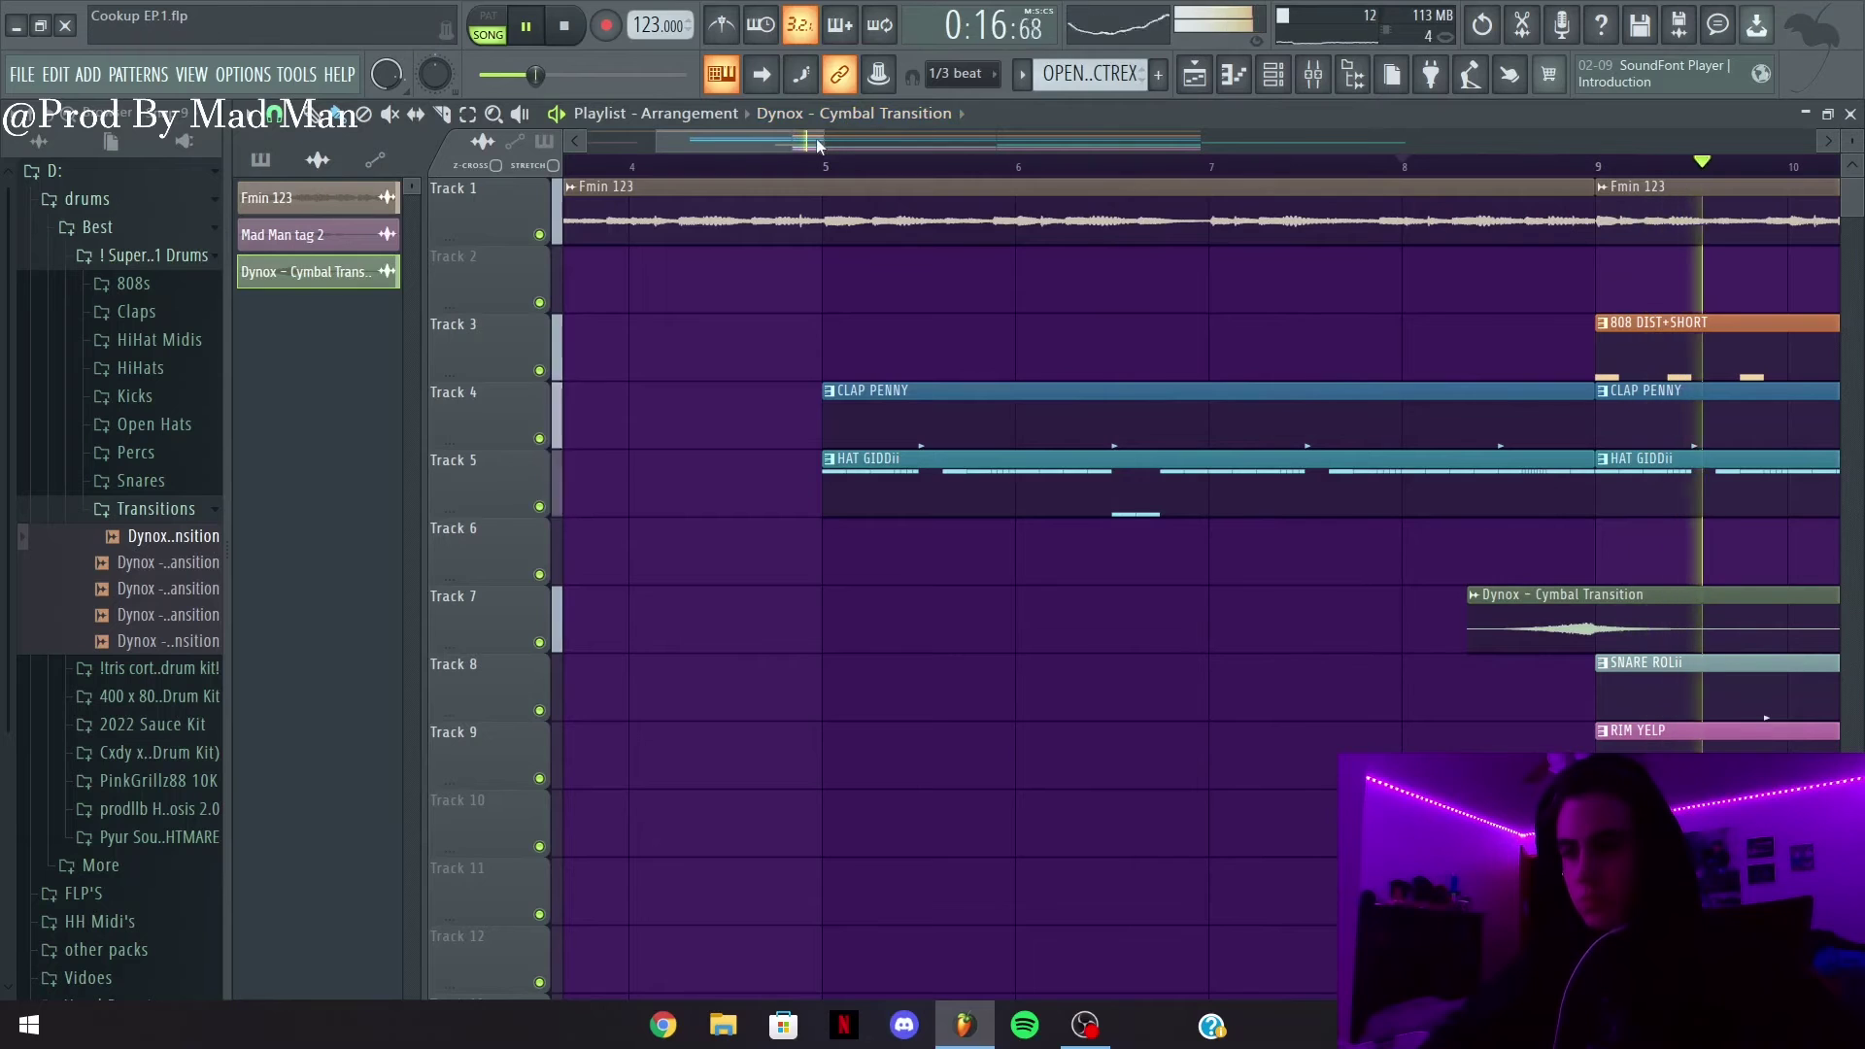
Move the cymbal transition clip down to Track 11 and place a copy of it leading into bar 25
left_click_drag(825, 141, 1430, 233)
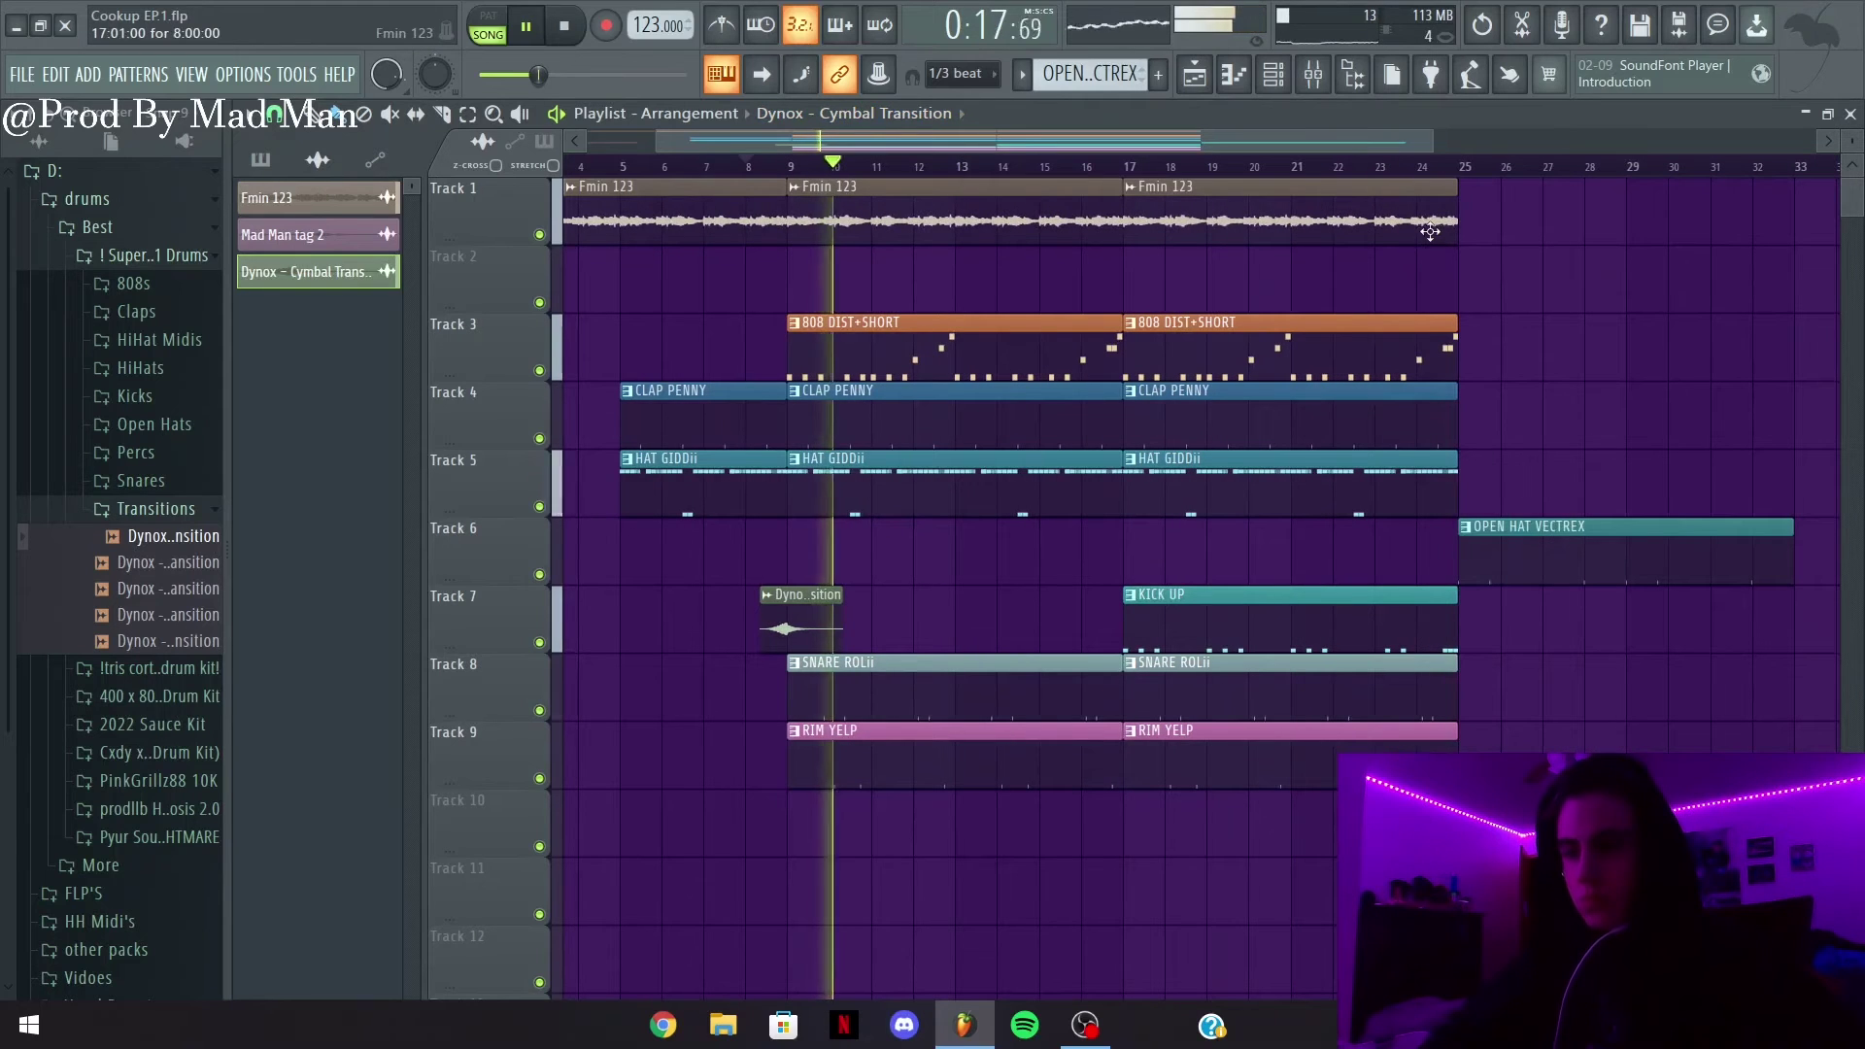
left_click(807, 604)
key("shift+Down")
key("shift+Down")
key("shift+Down")
key("shift+Down")
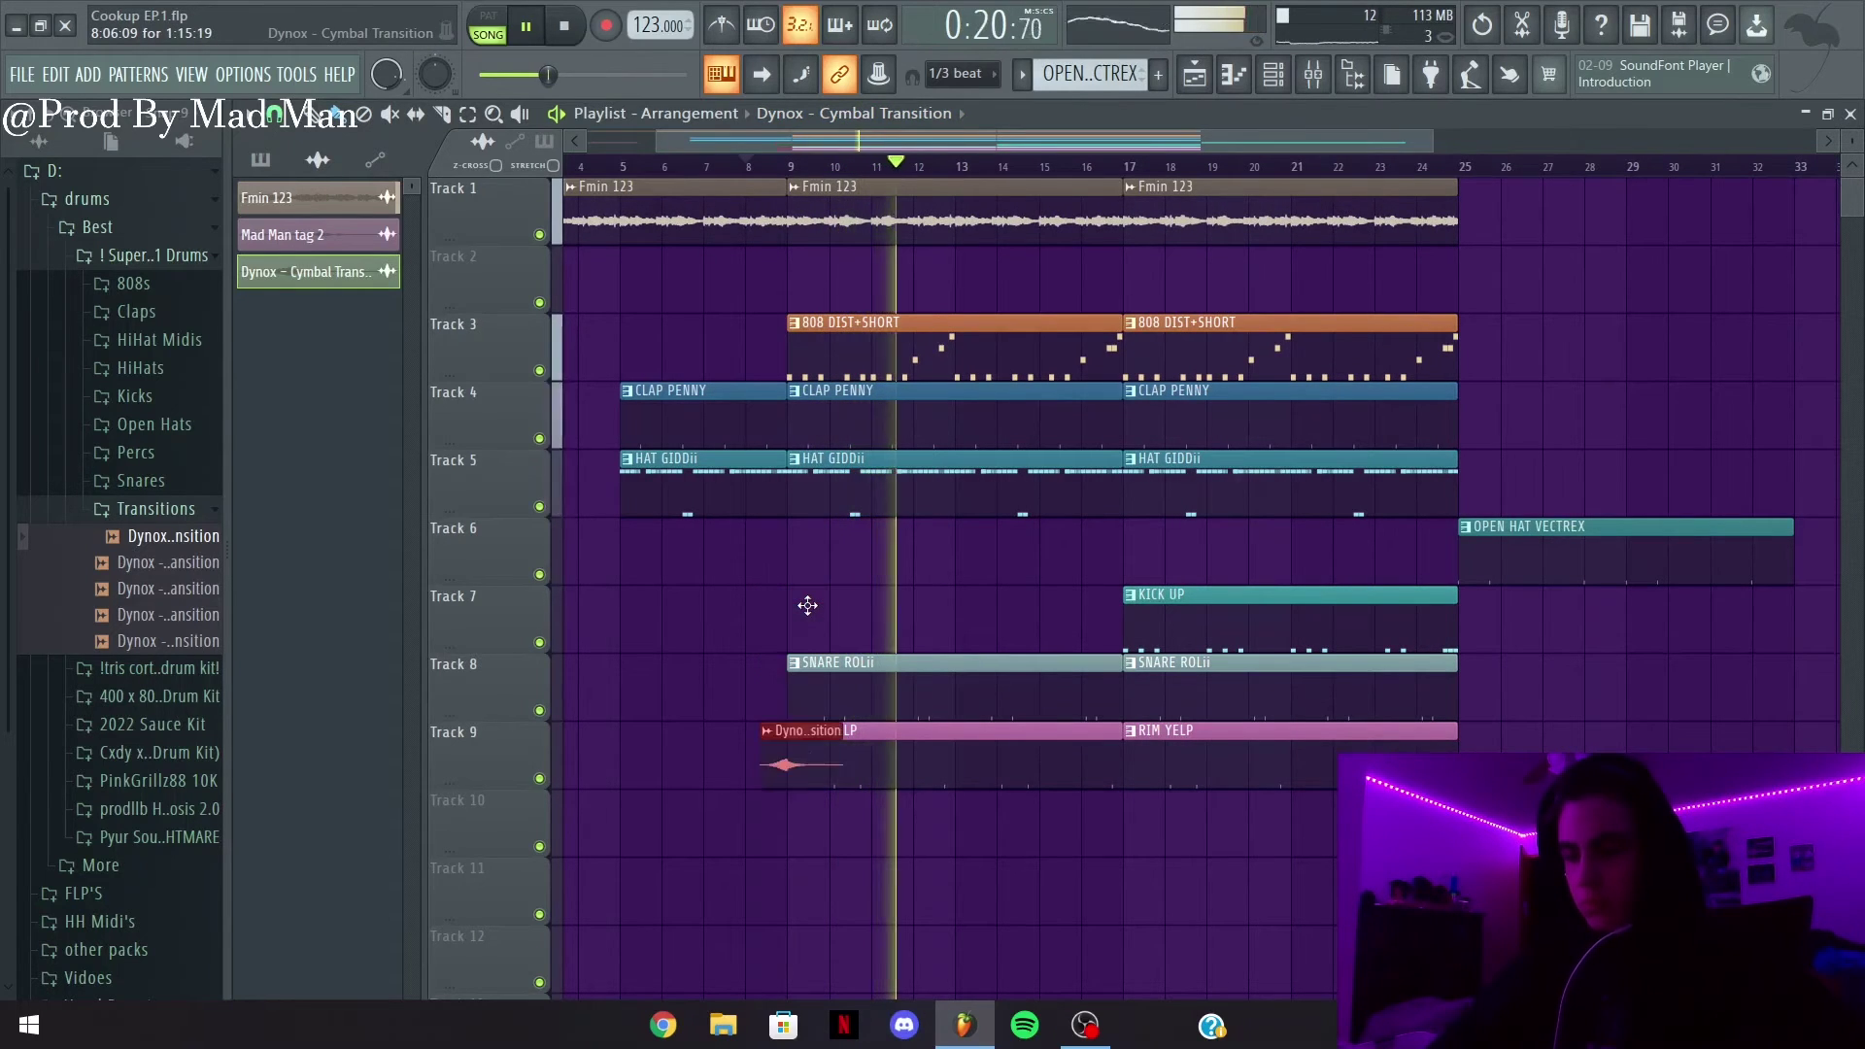
left_click_drag(824, 900, 1495, 903)
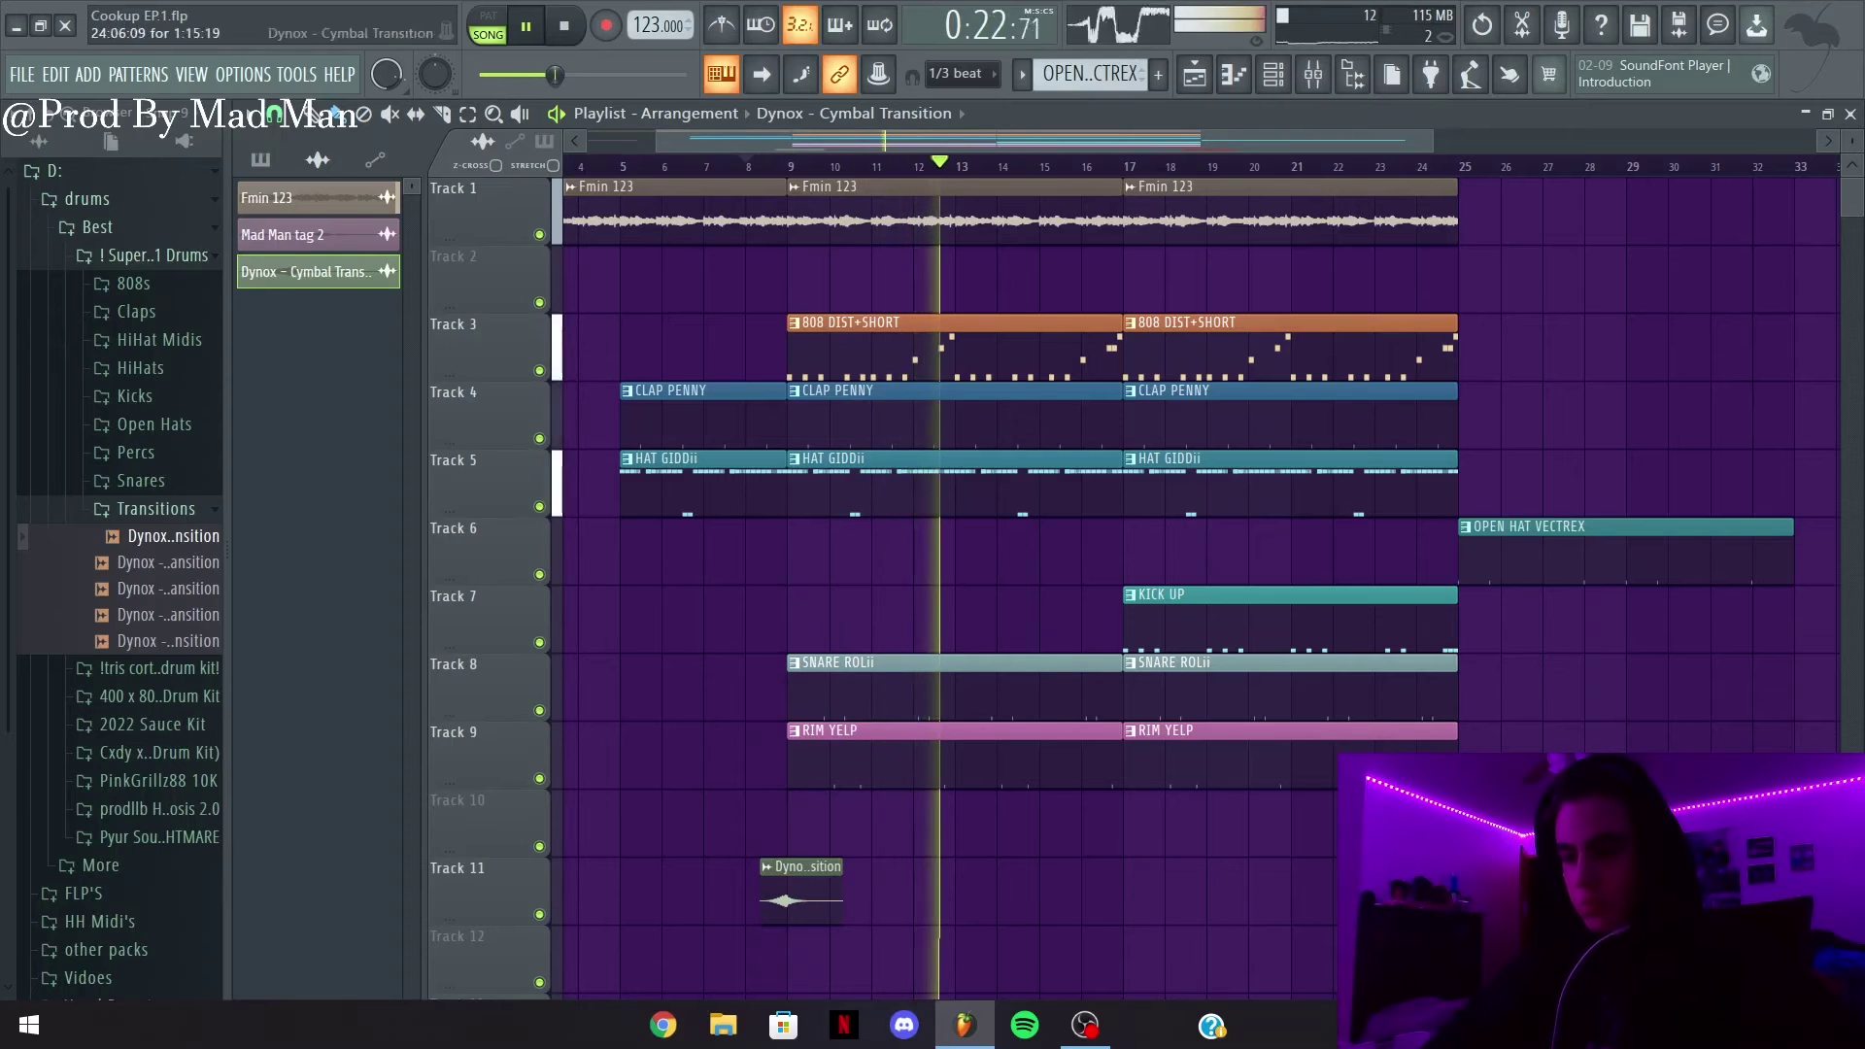
Move the Mad Man tag 2 clip from Track 6 down to Track 11 at bar 1
left_click_drag(657, 142, 584, 143)
left_click(600, 554)
key("shift+Down")
key("shift+Down")
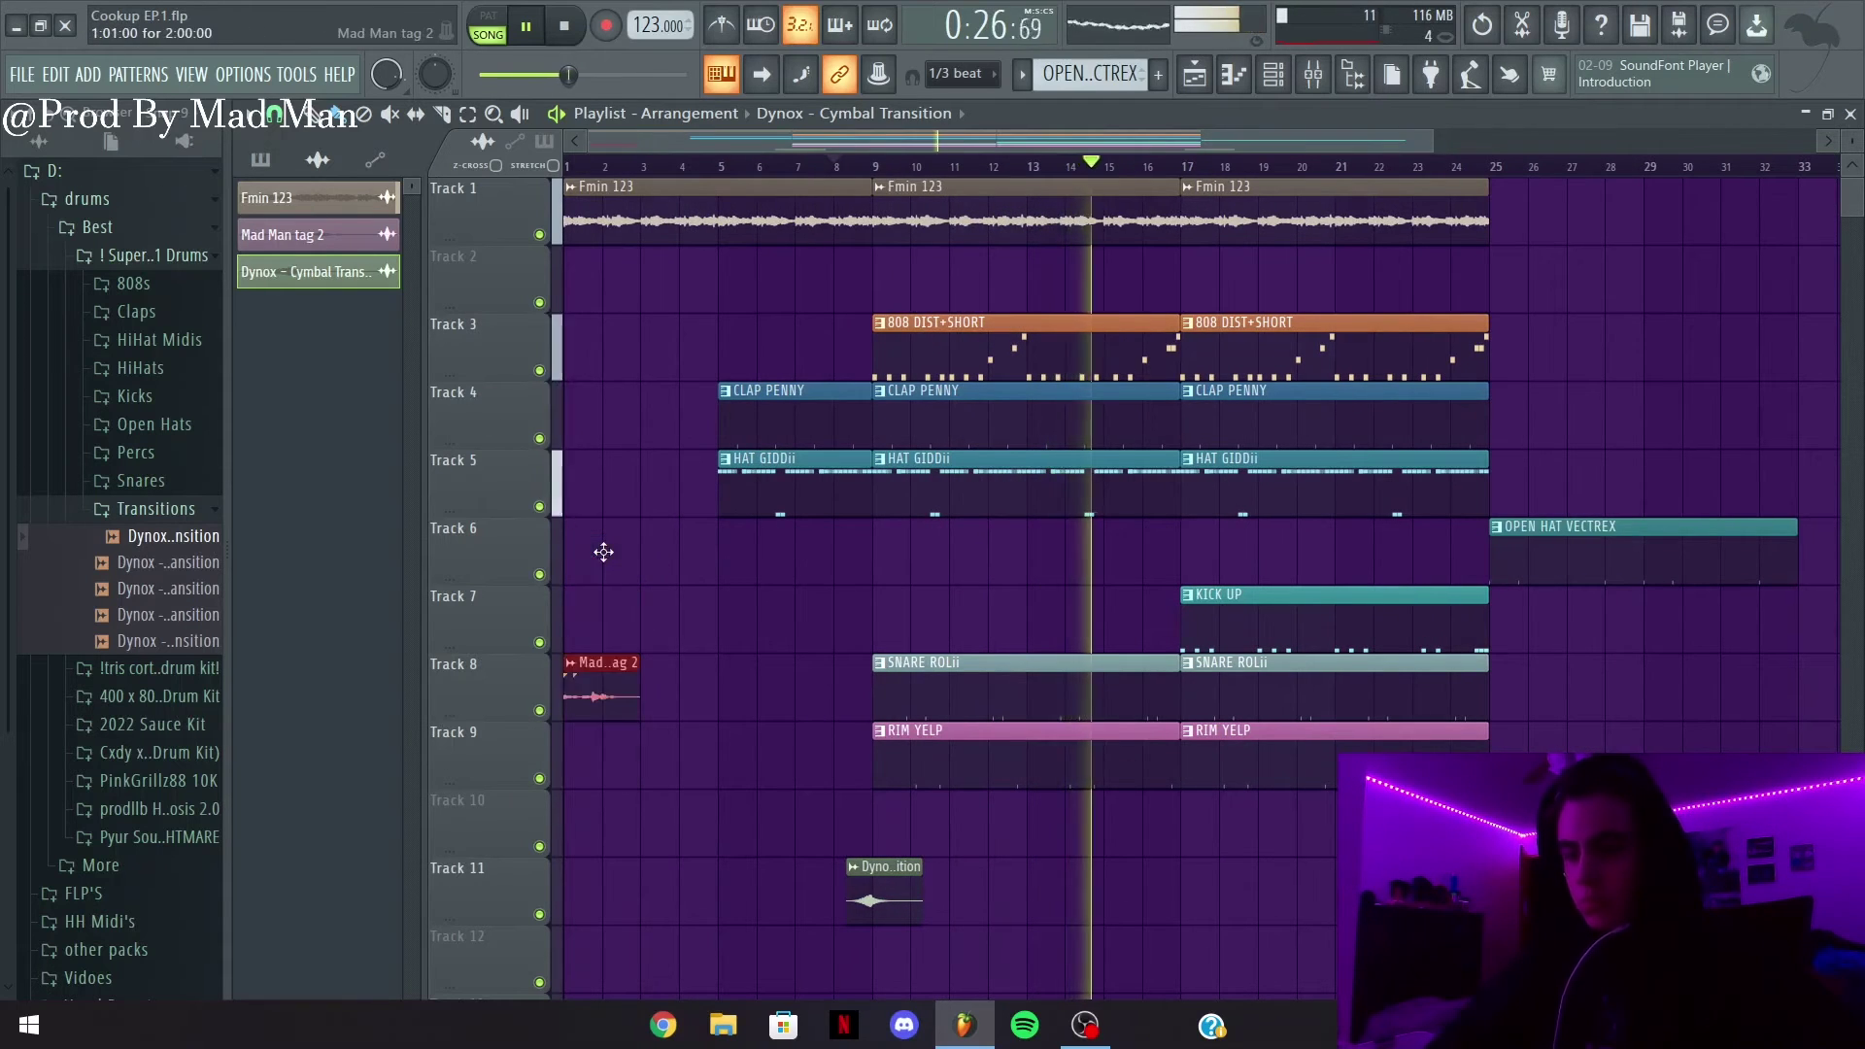
key("shift+Down")
key("shift+Down")
key("shift+Down")
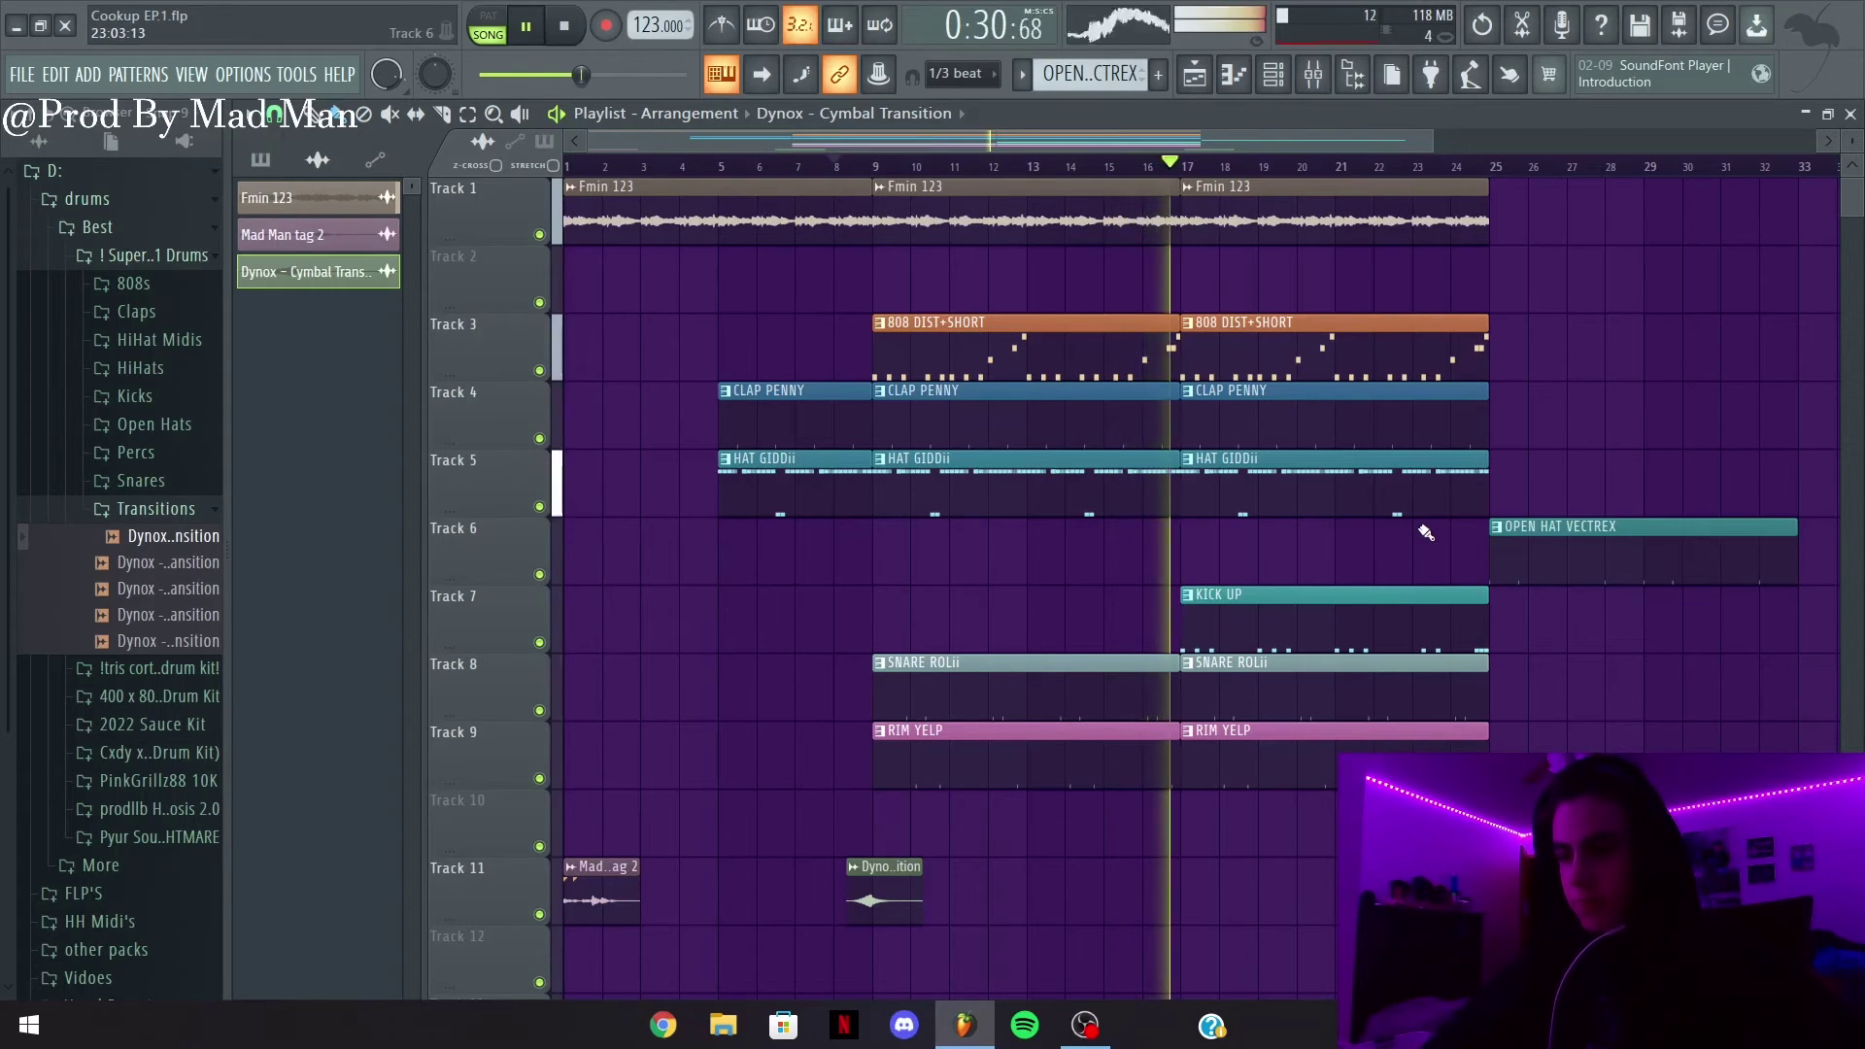
Duplicate the Fmin 123, 808, clap and hat clips of bars 17 to 24 into bars 25 to 32
scroll(1599, 654, "right", 2)
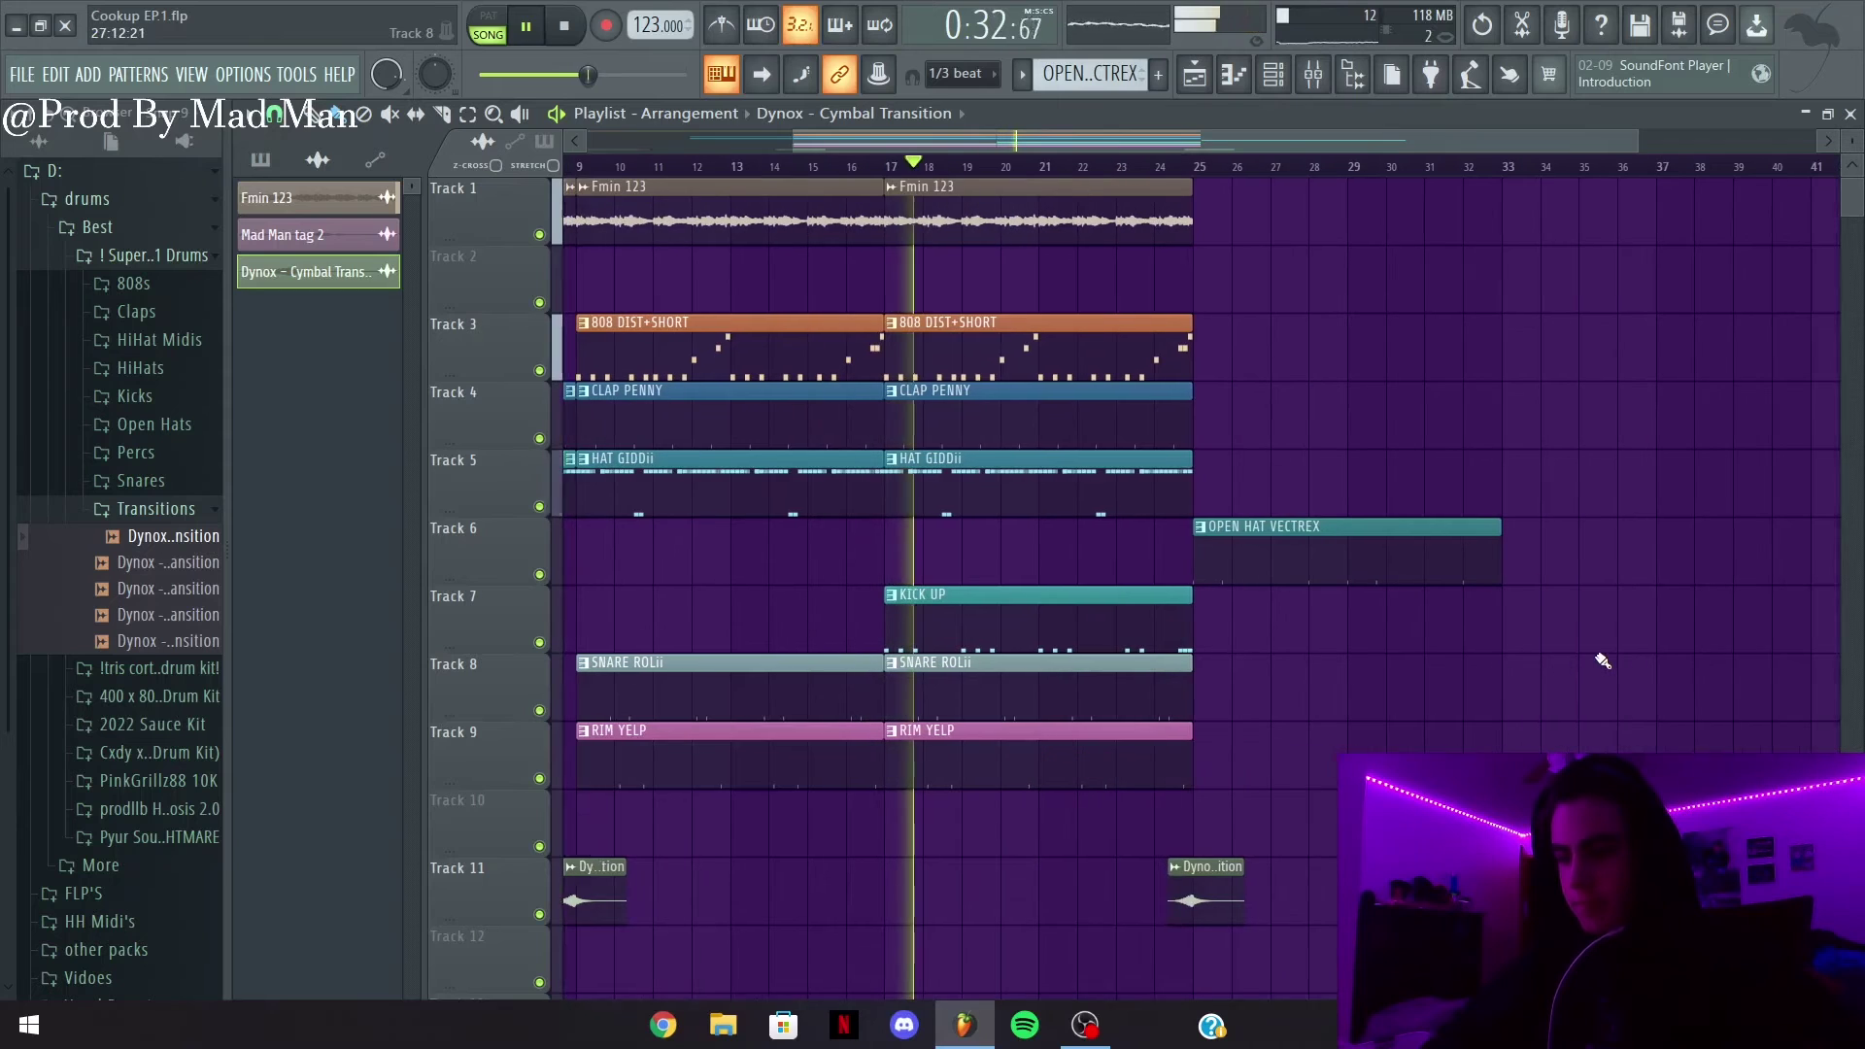
left_click_drag(1195, 231, 1120, 216)
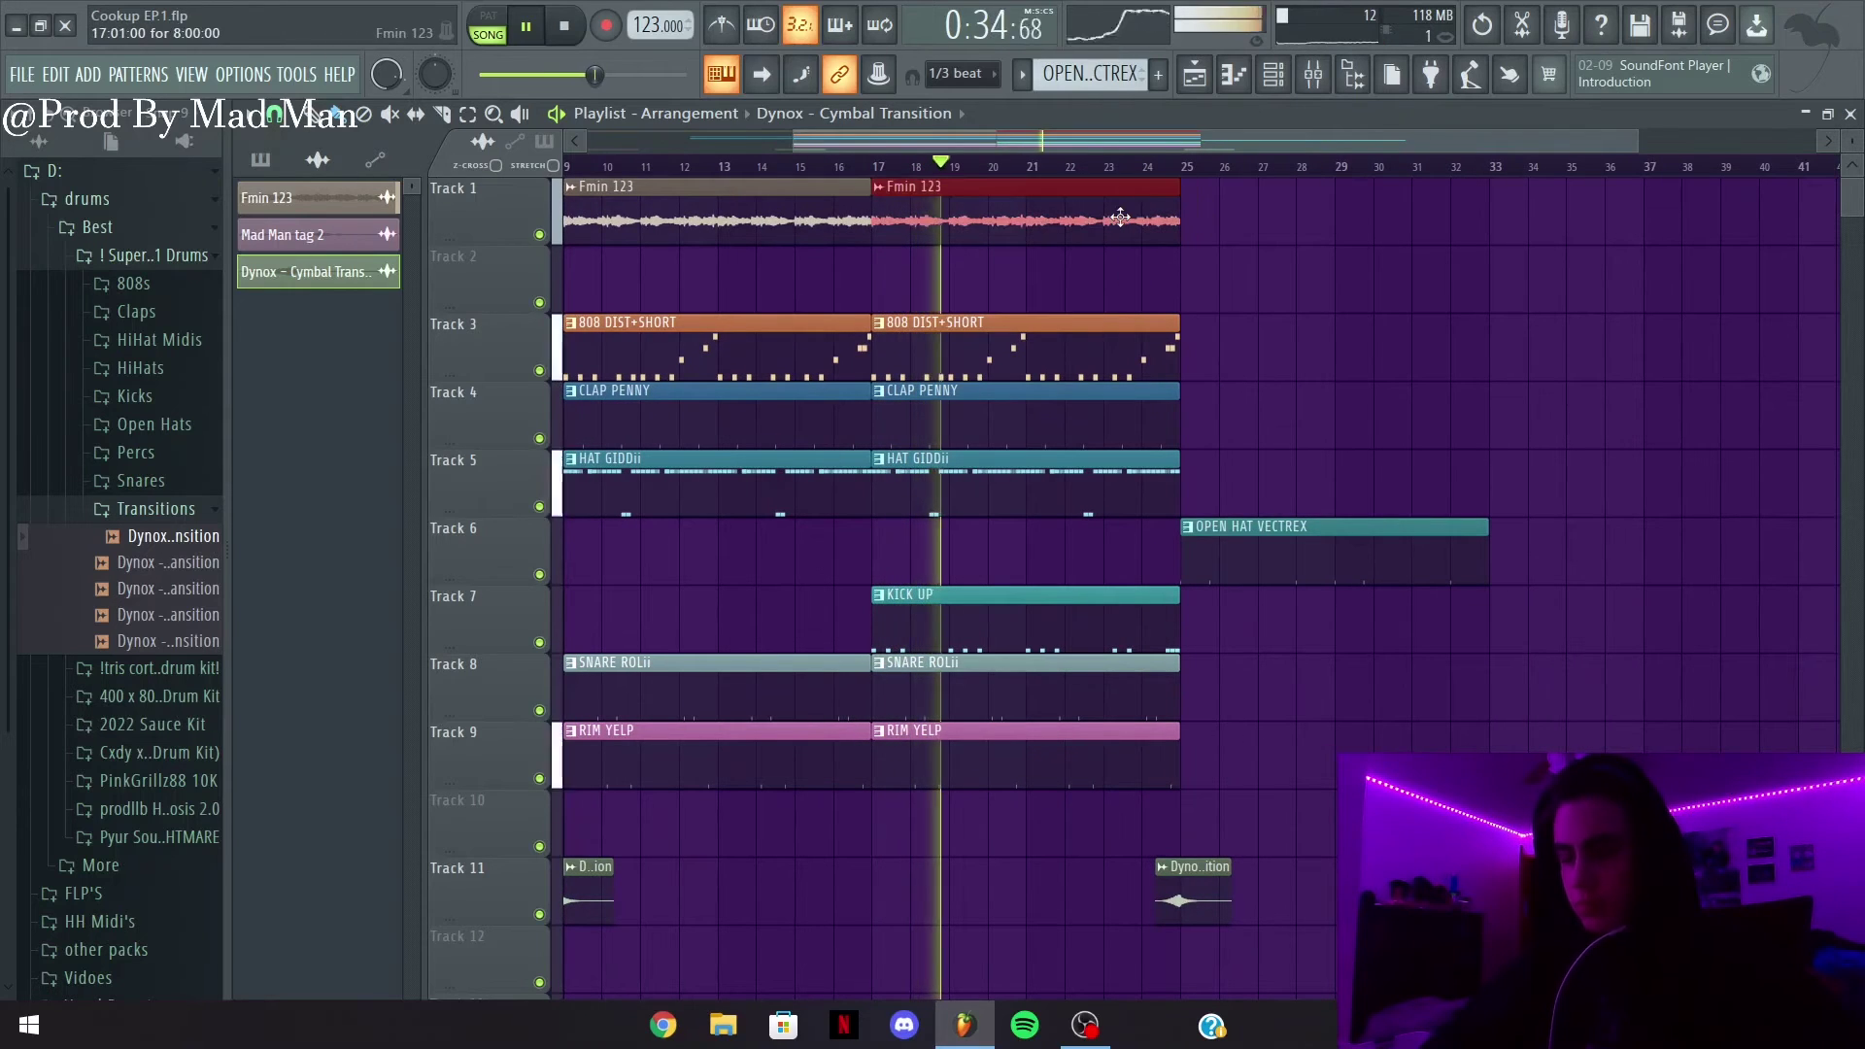
key("ctrl+b")
left_click(1469, 392, "ctrl")
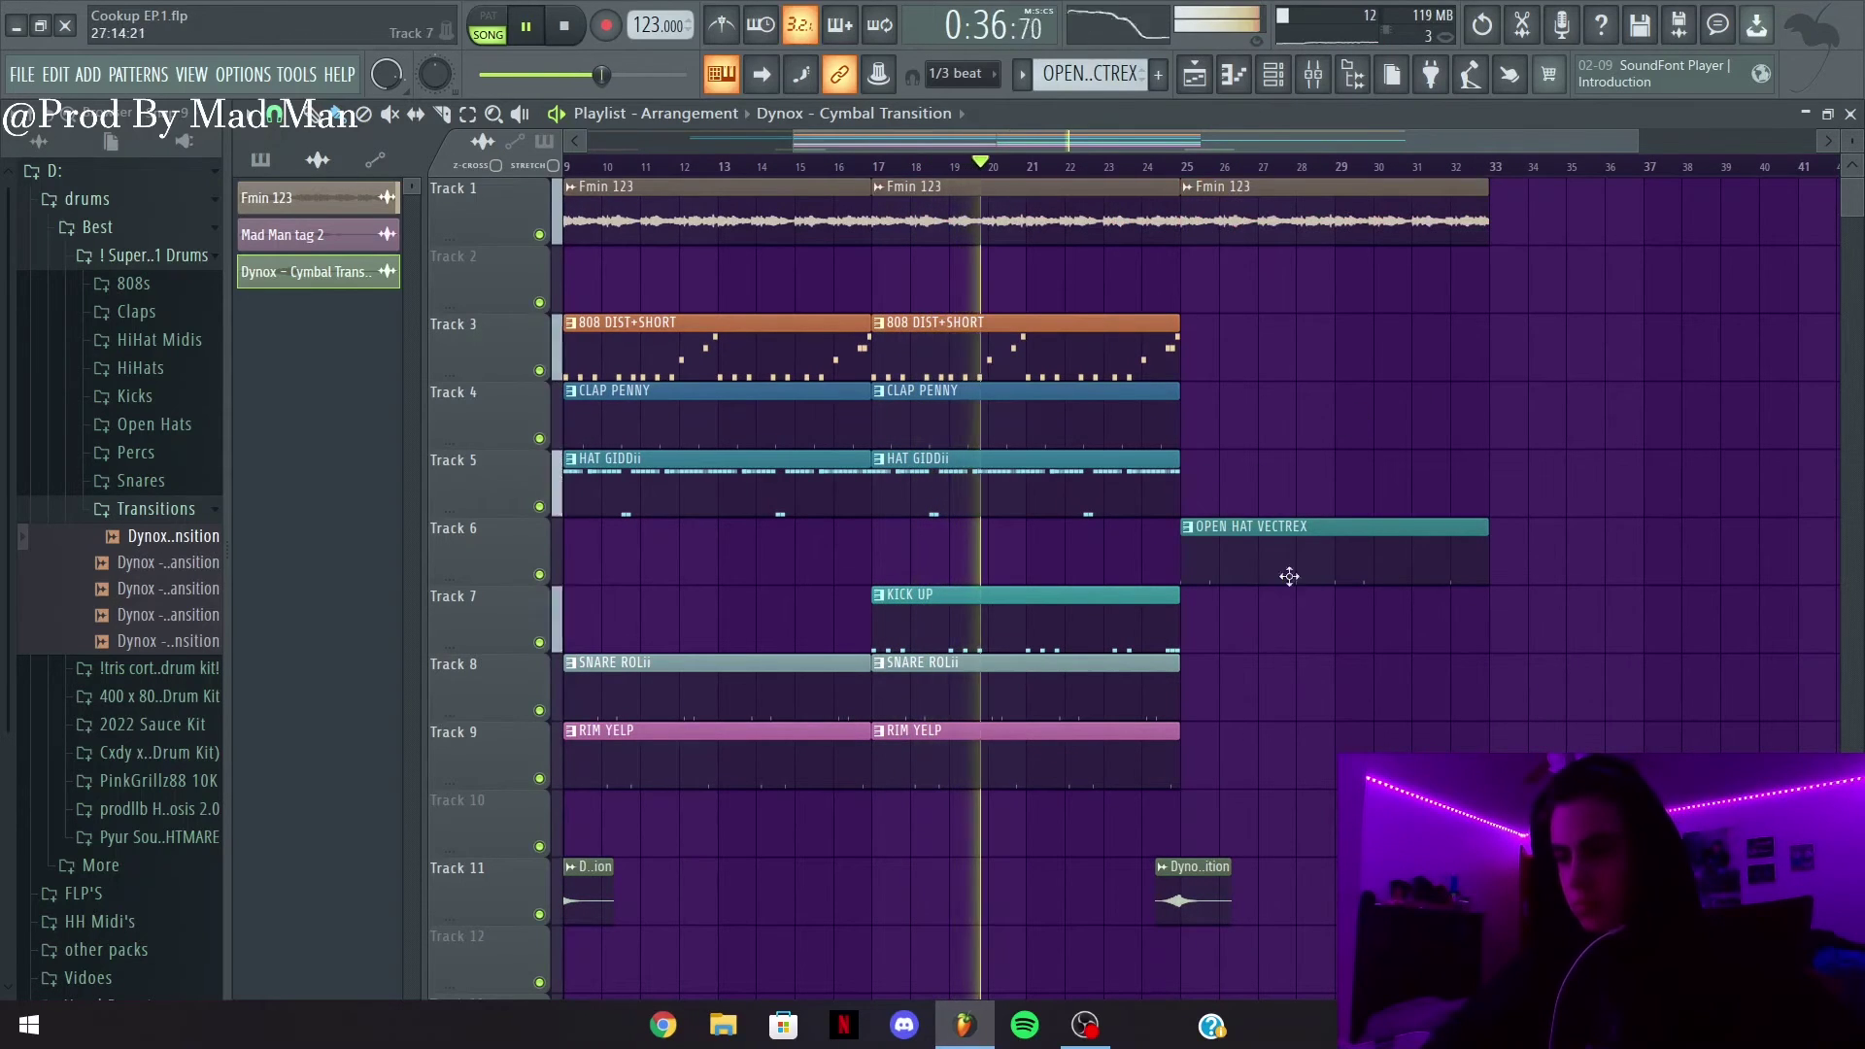
left_click_drag(1158, 272, 1075, 480)
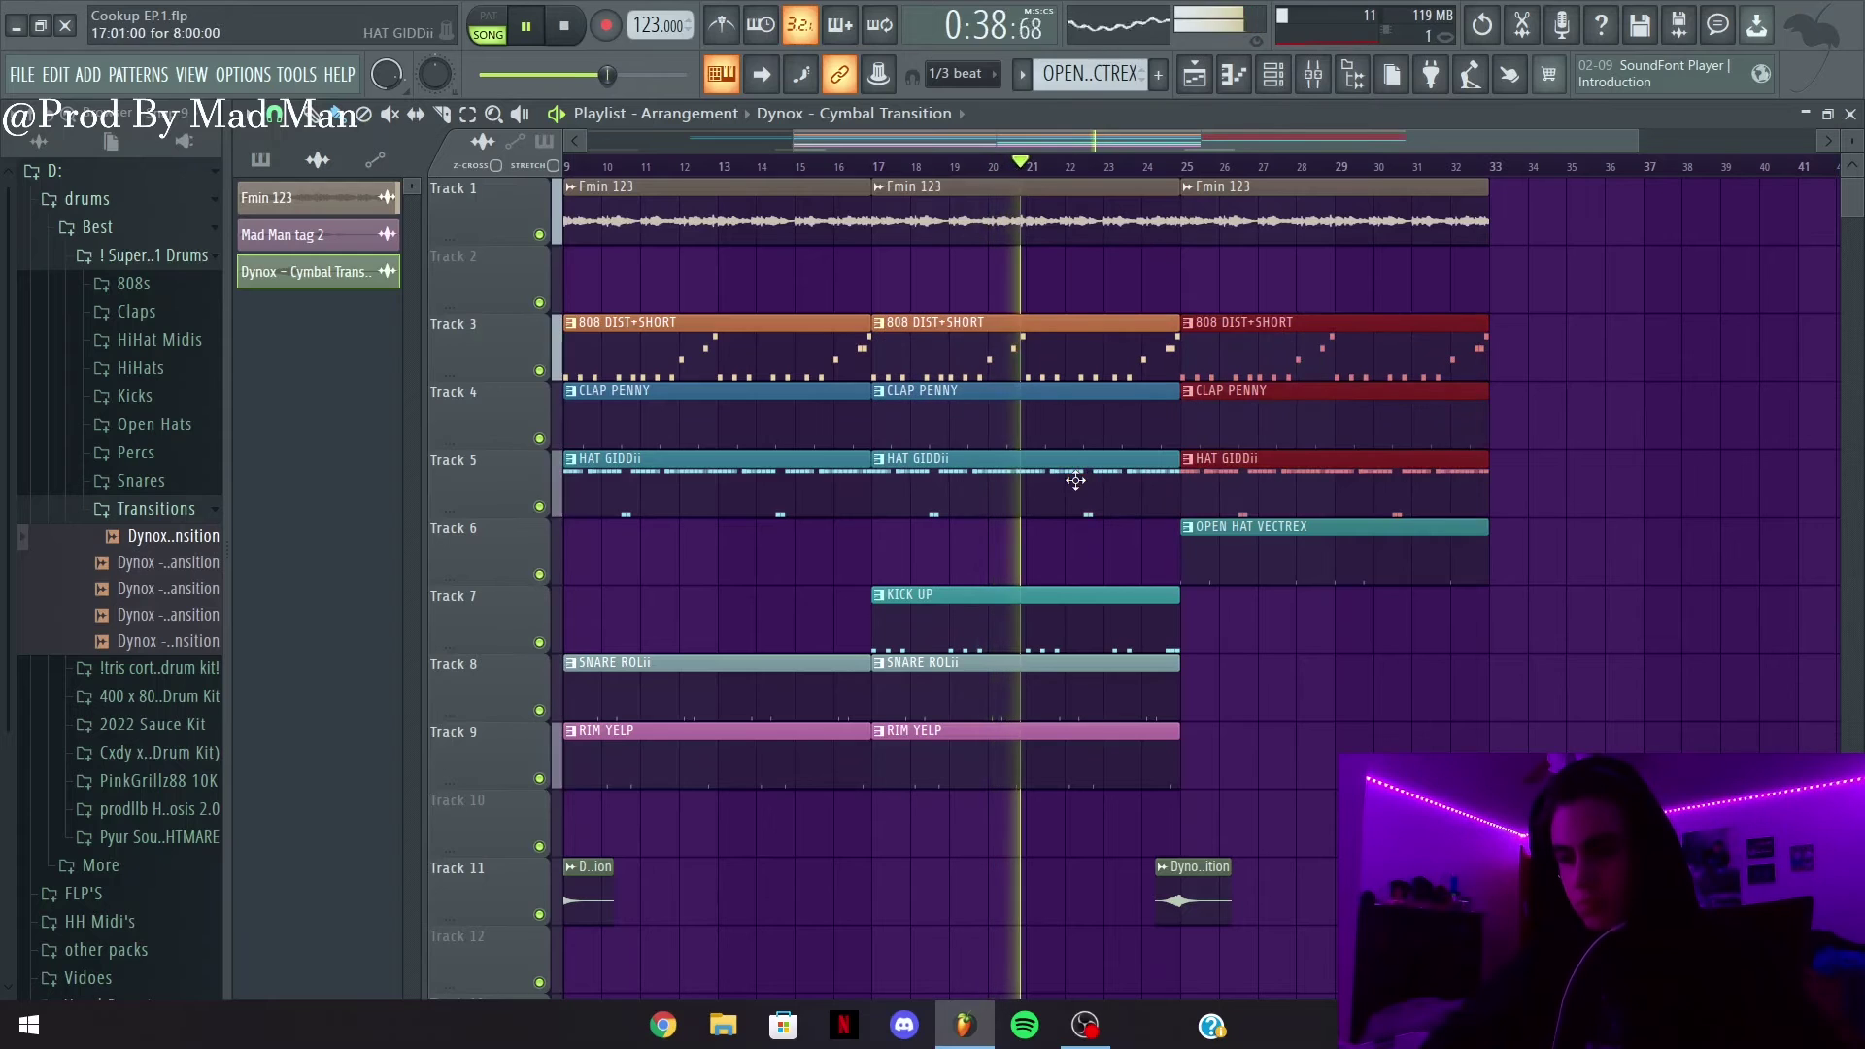
Trim the start of the bar 25 808, clap, hat and open hat clips so they begin at bar 27
key("ctrl+b")
left_click_drag(1183, 557, 1260, 559)
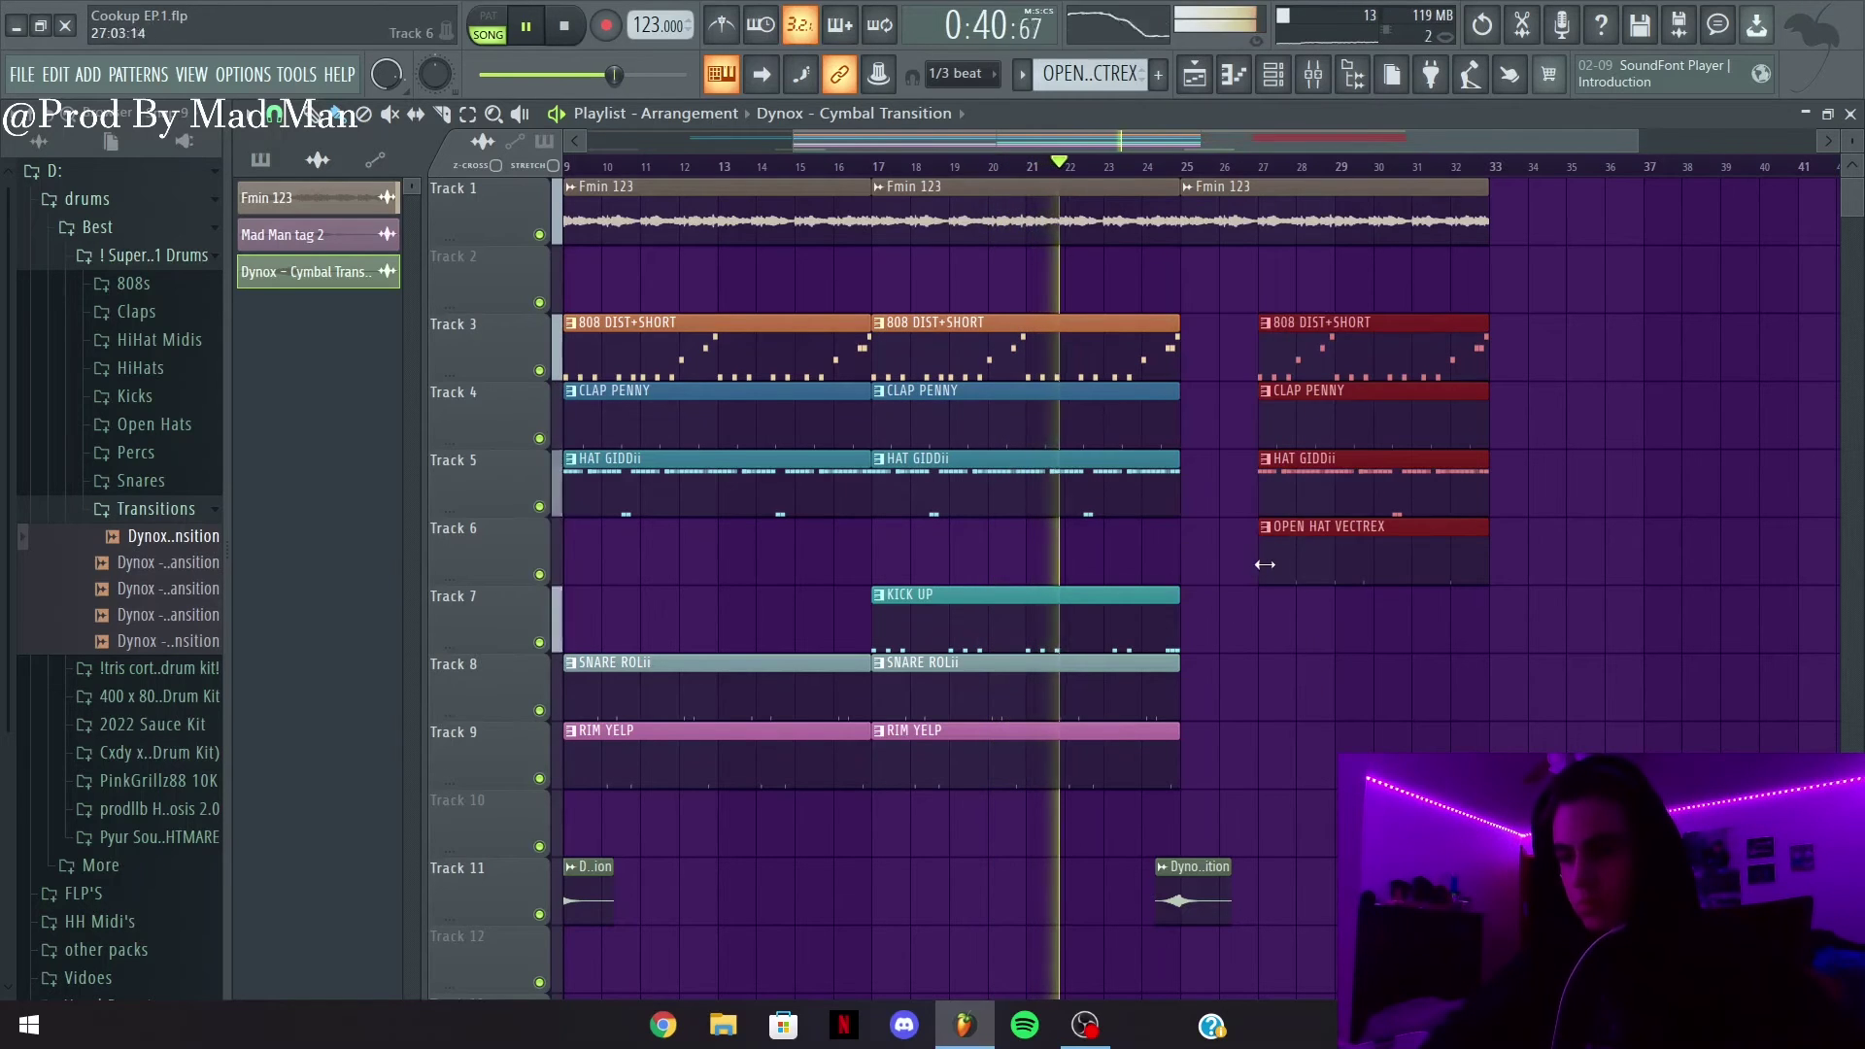
left_click(1244, 625, "ctrl")
Duplicate the snare roll and rim clips of bars 17 to 24 after themselves and trim the copies to begin at bar 27
left_click(1057, 659, "ctrl")
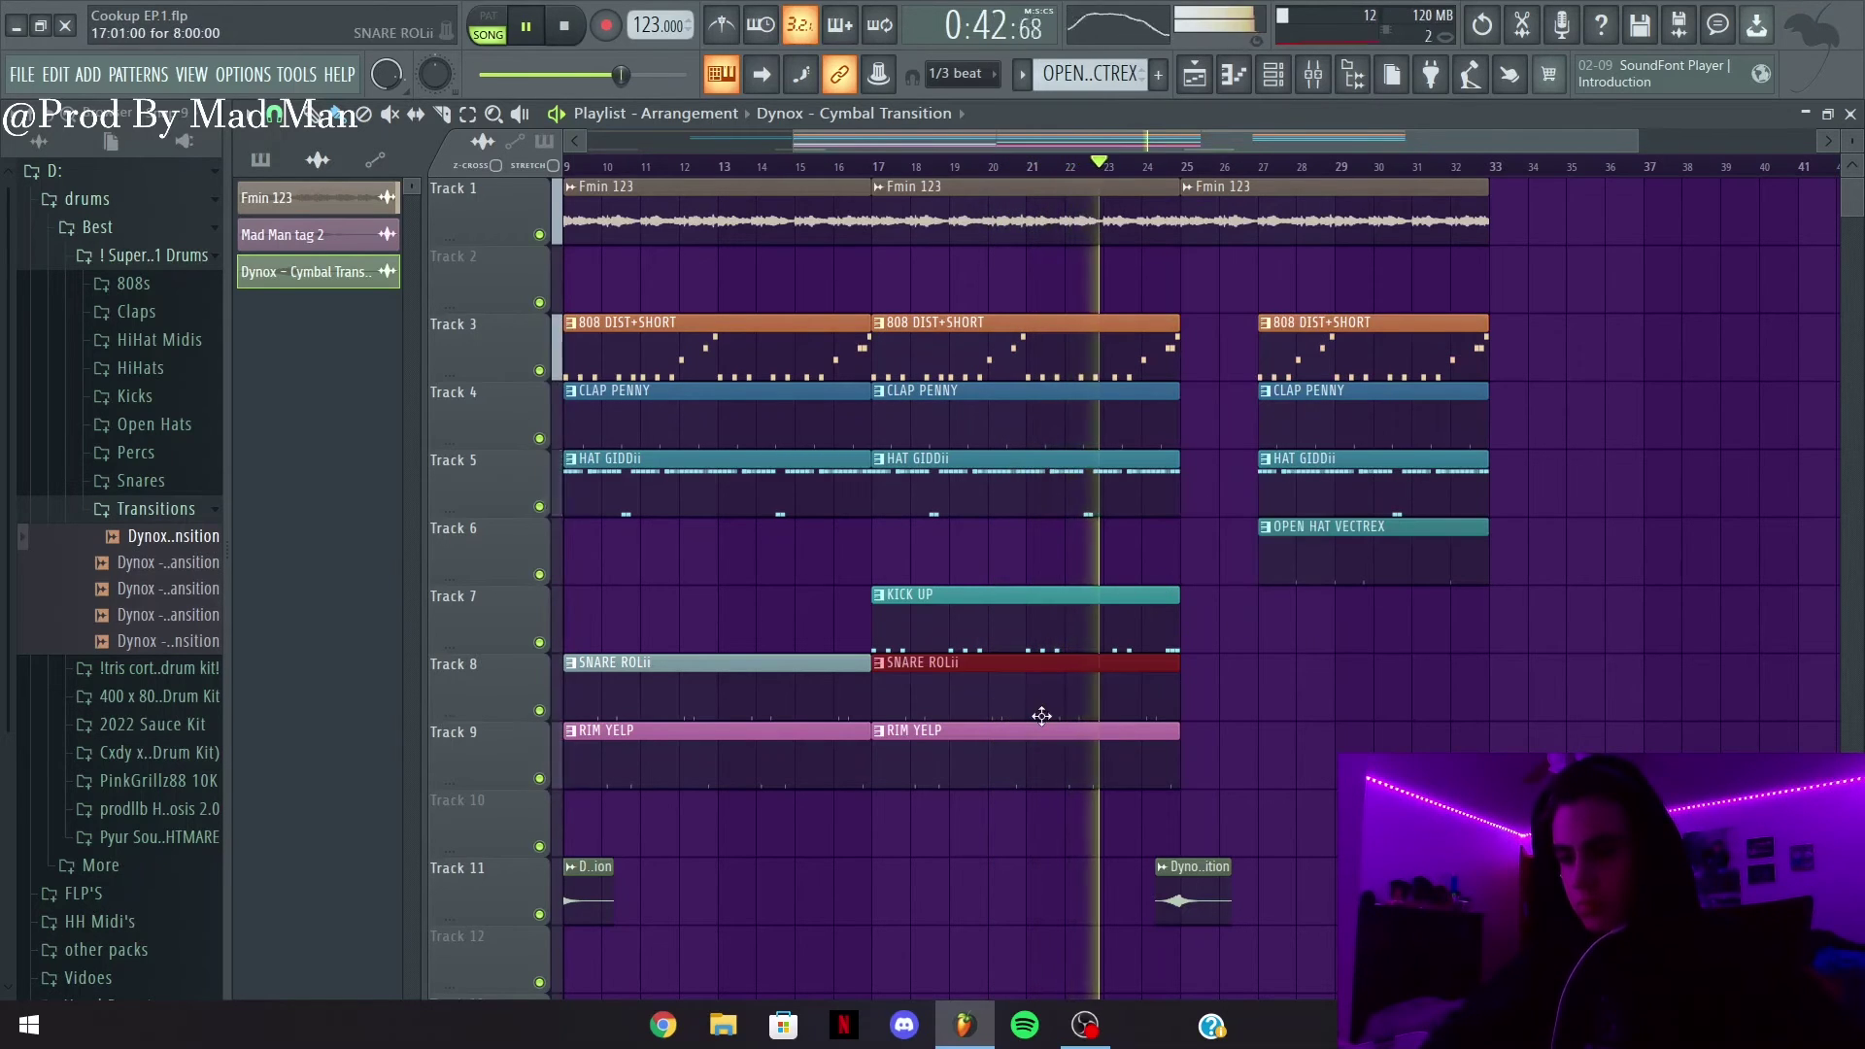
left_click(1025, 767, "ctrl")
key("ctrl+b")
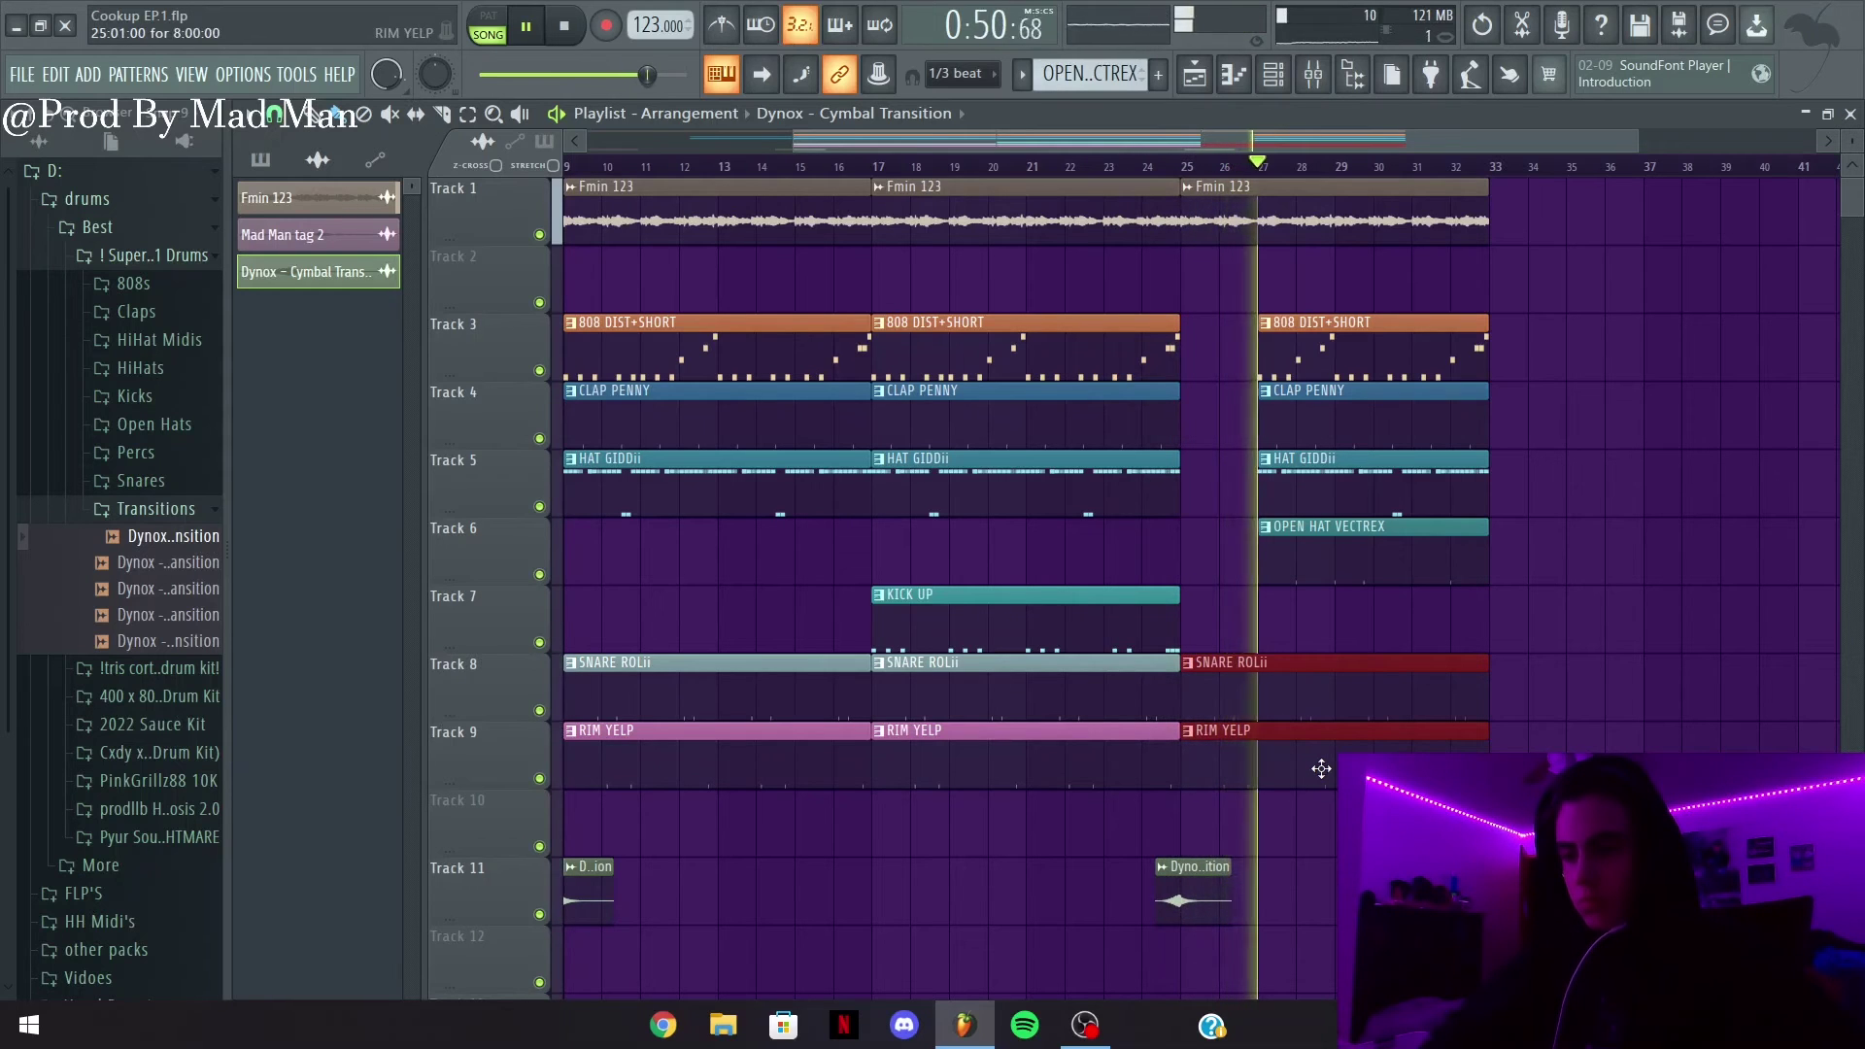
left_click_drag(1190, 773, 1262, 777)
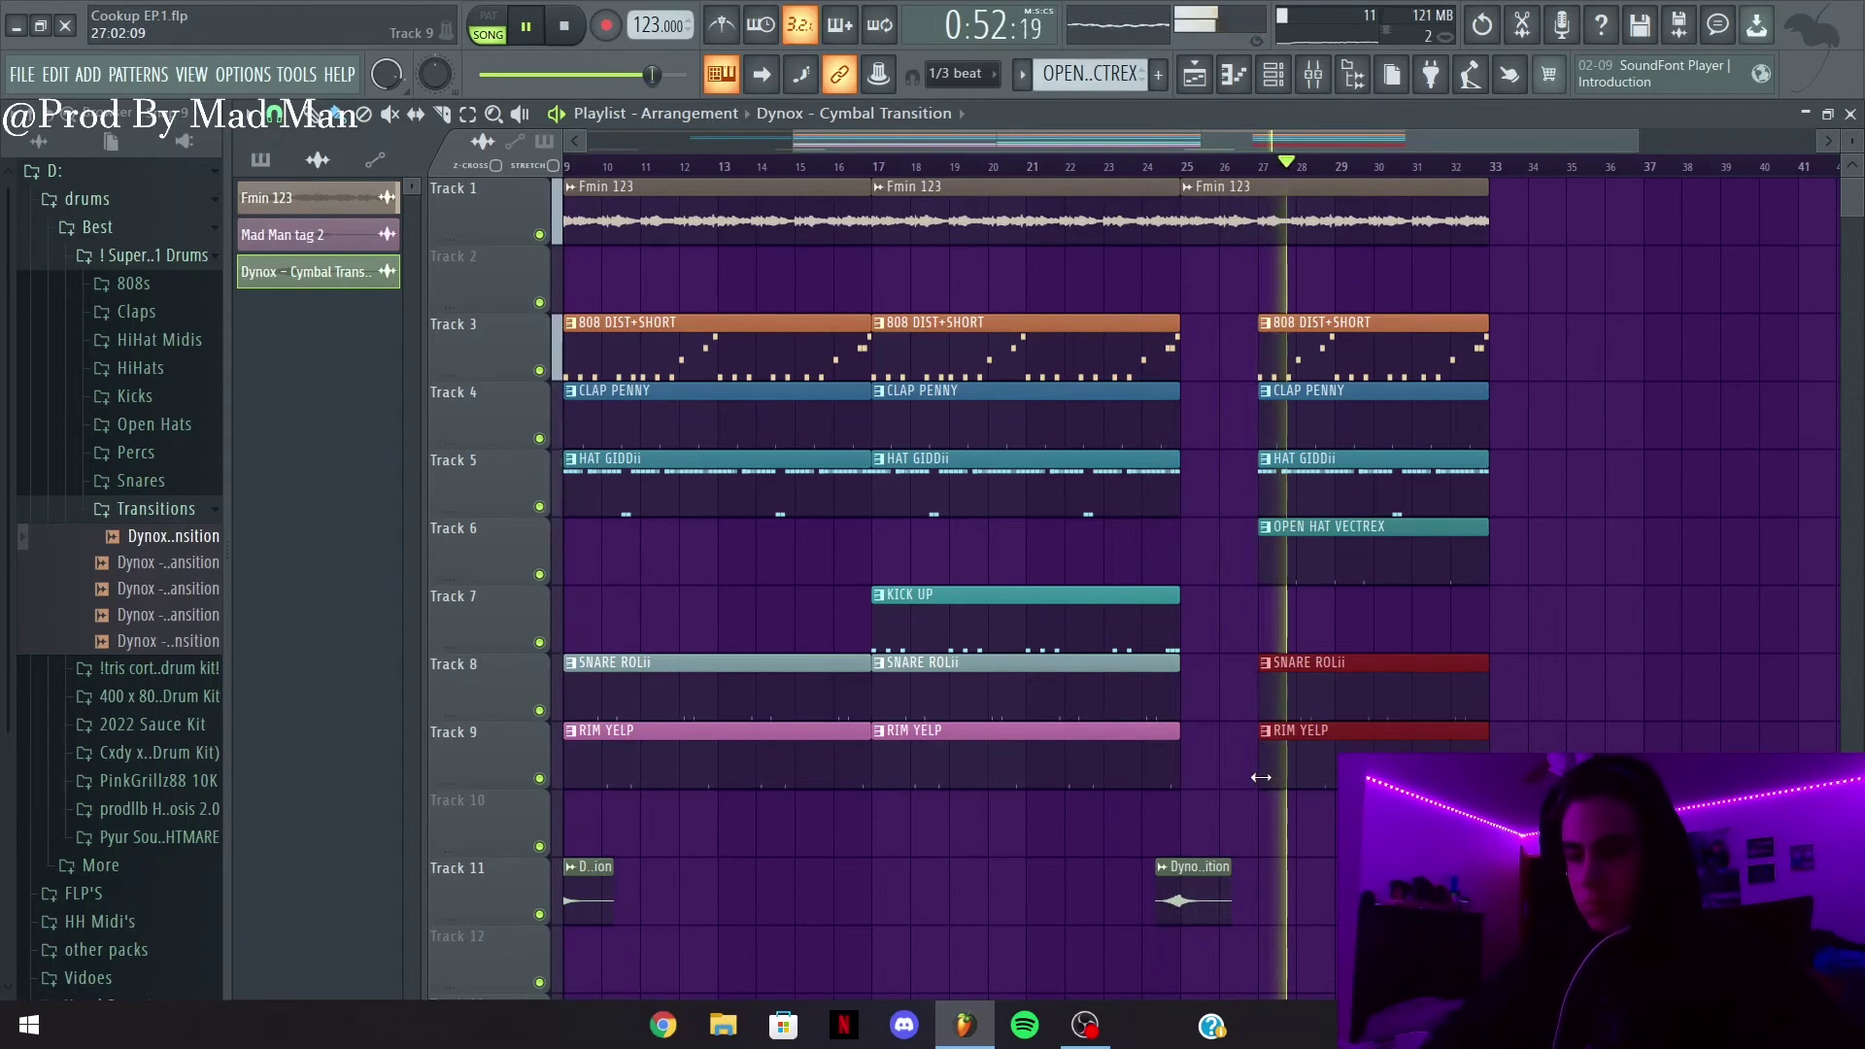
left_click(1249, 670, "ctrl")
left_click(1258, 199, "ctrl")
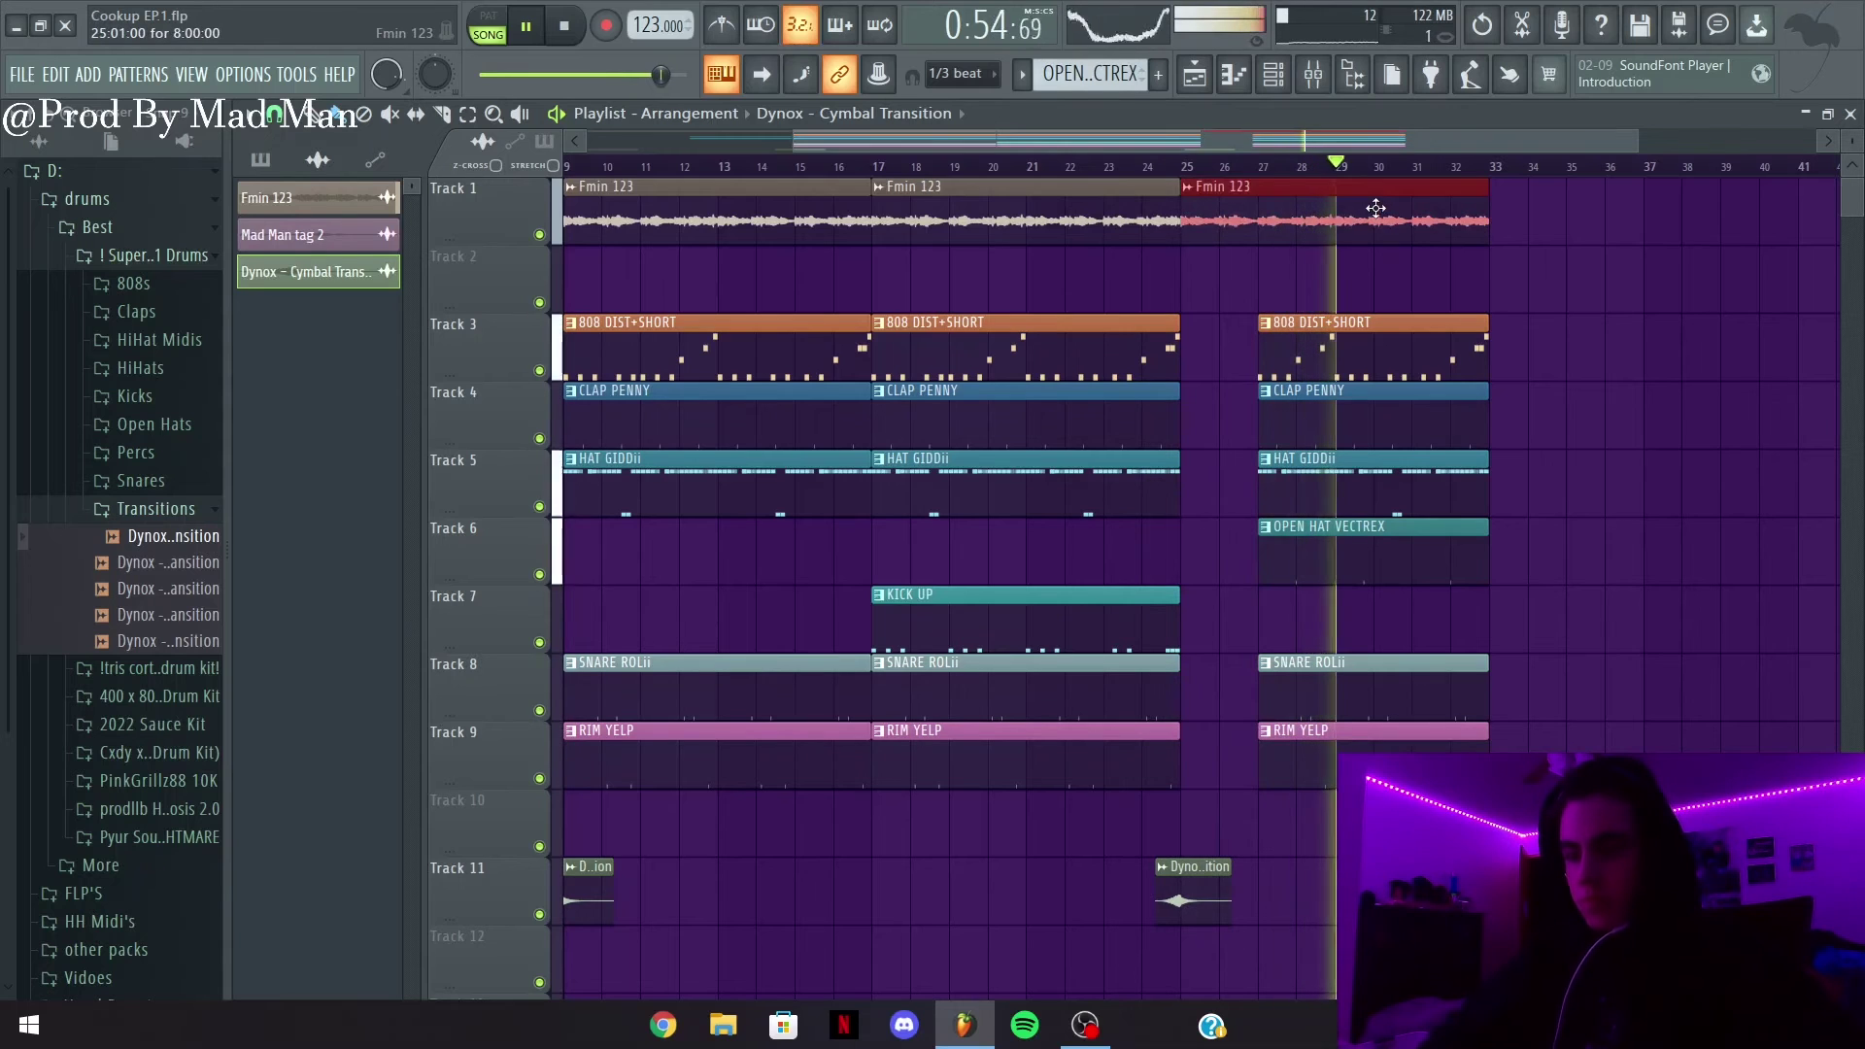
key("ctrl+b")
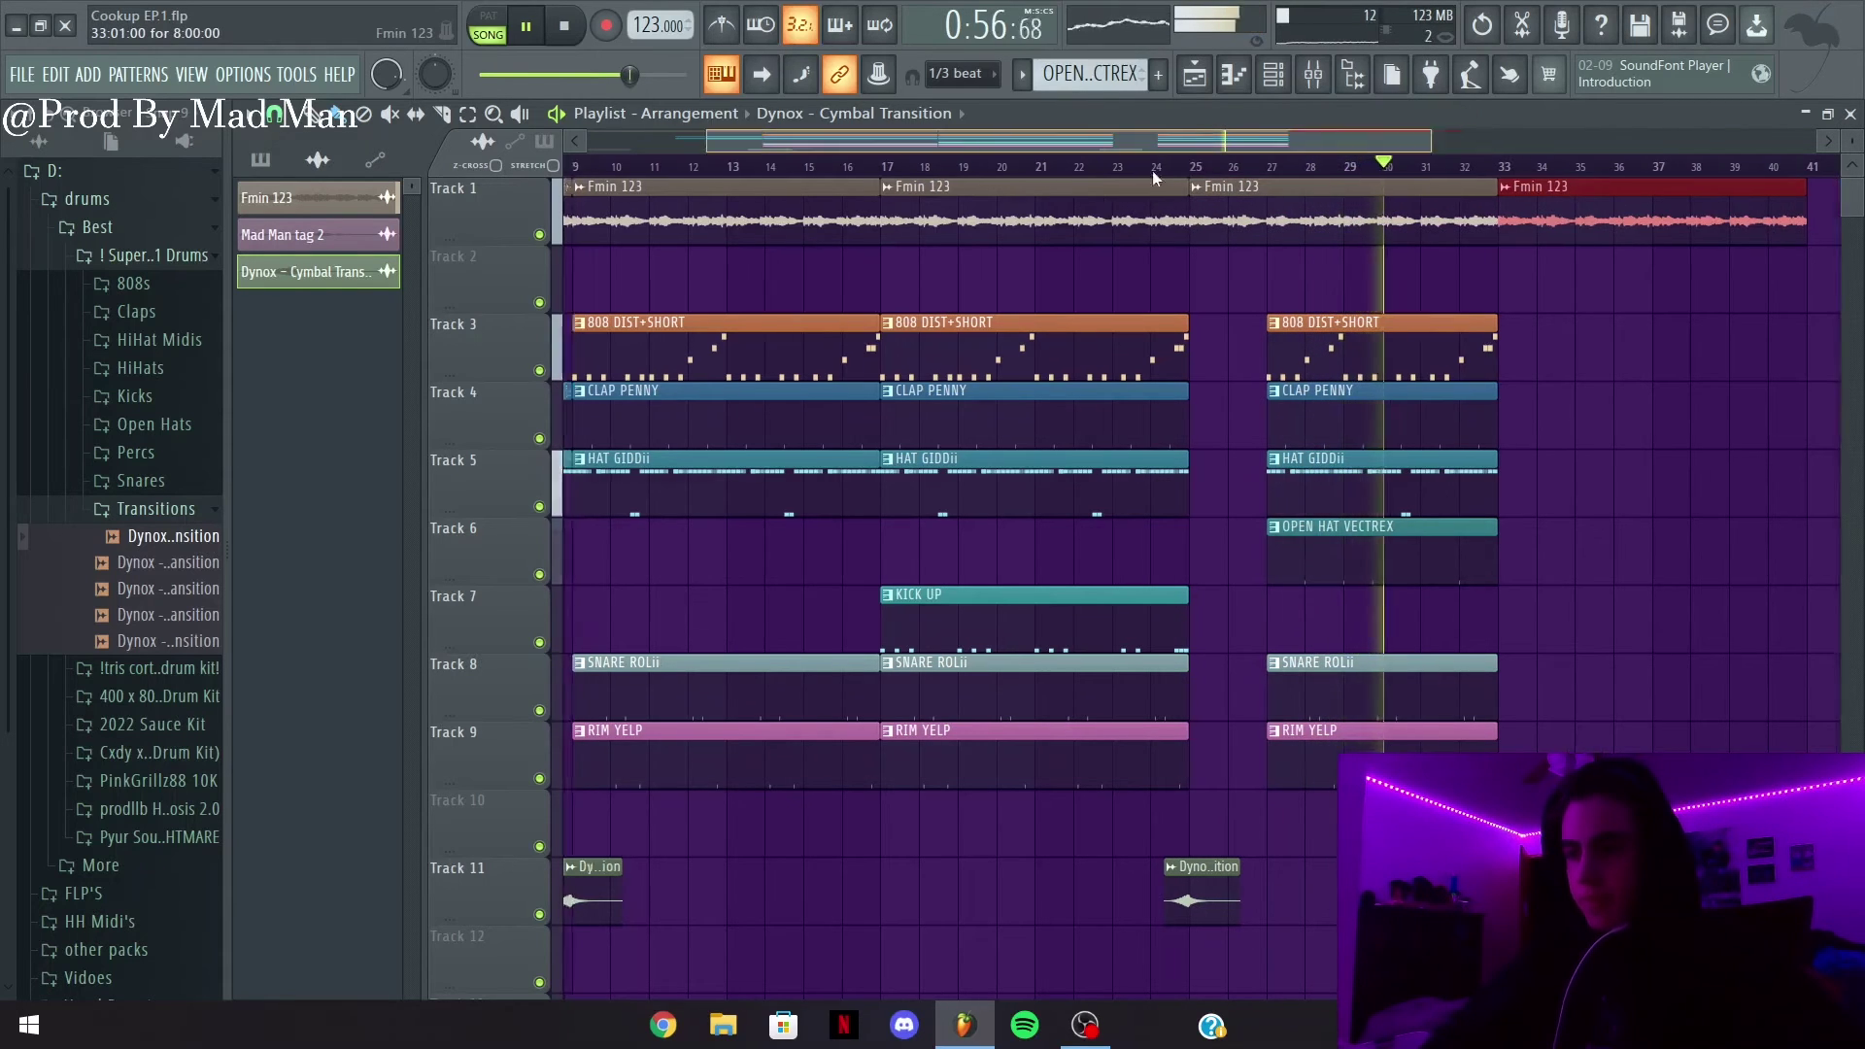
scroll(1380, 178, "left", 4)
left_click_drag(1315, 141, 1816, 146)
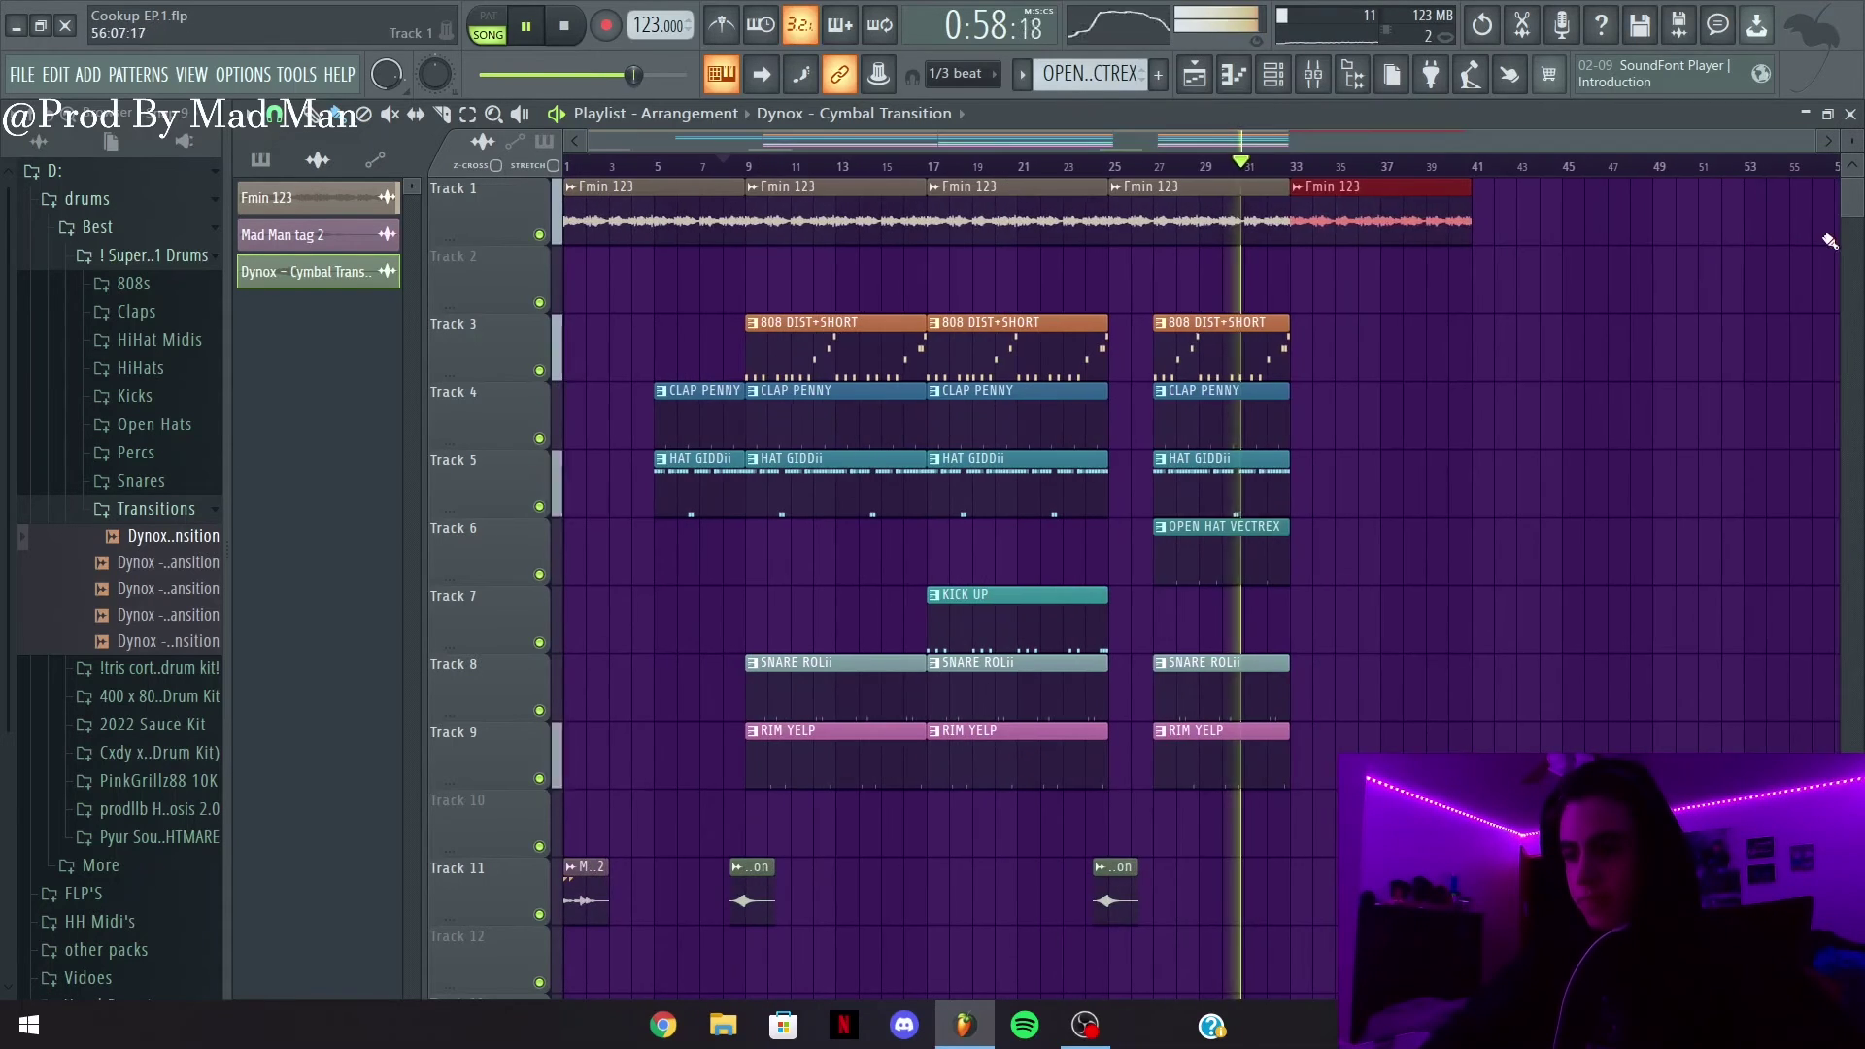
right_click(1387, 209)
Duplicate all clips of bars 25 to 32 into bars 33 to 40, extending every drum and 808 copy except the hat back to bar 33
left_click_drag(1384, 209, 1255, 933)
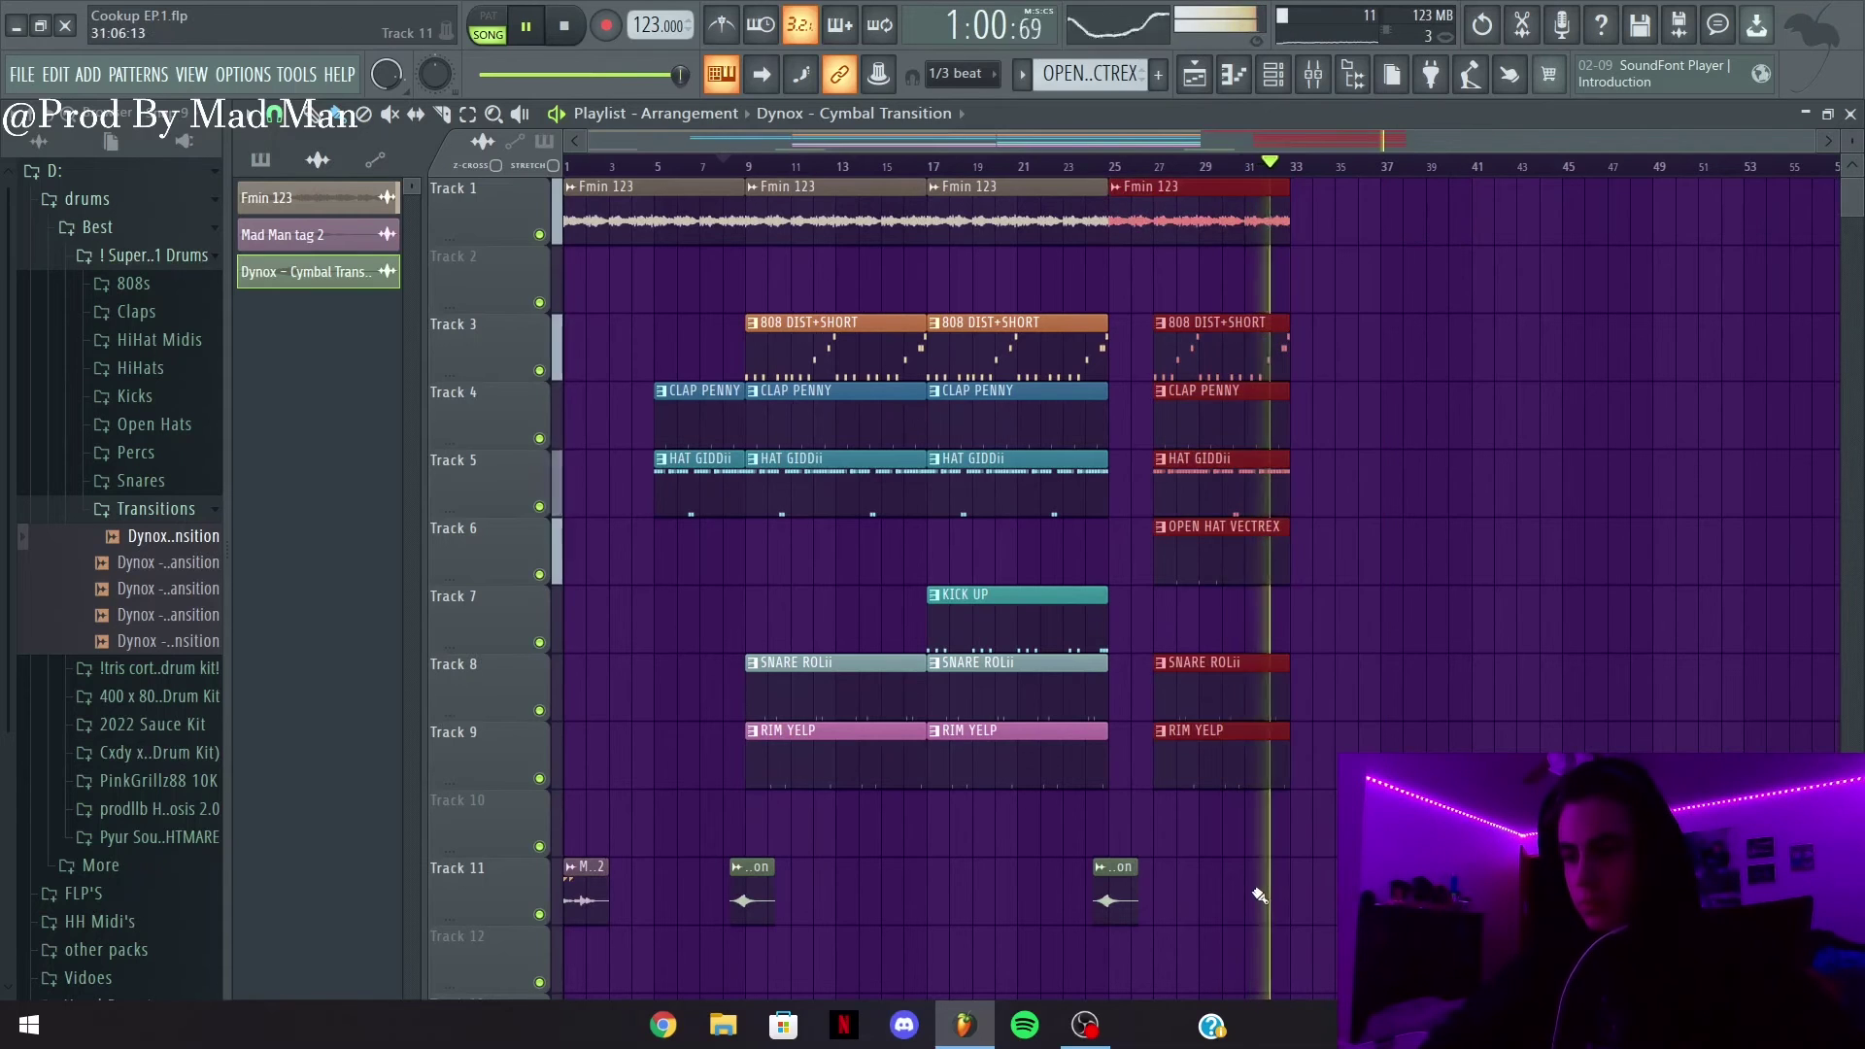
key("ctrl+b")
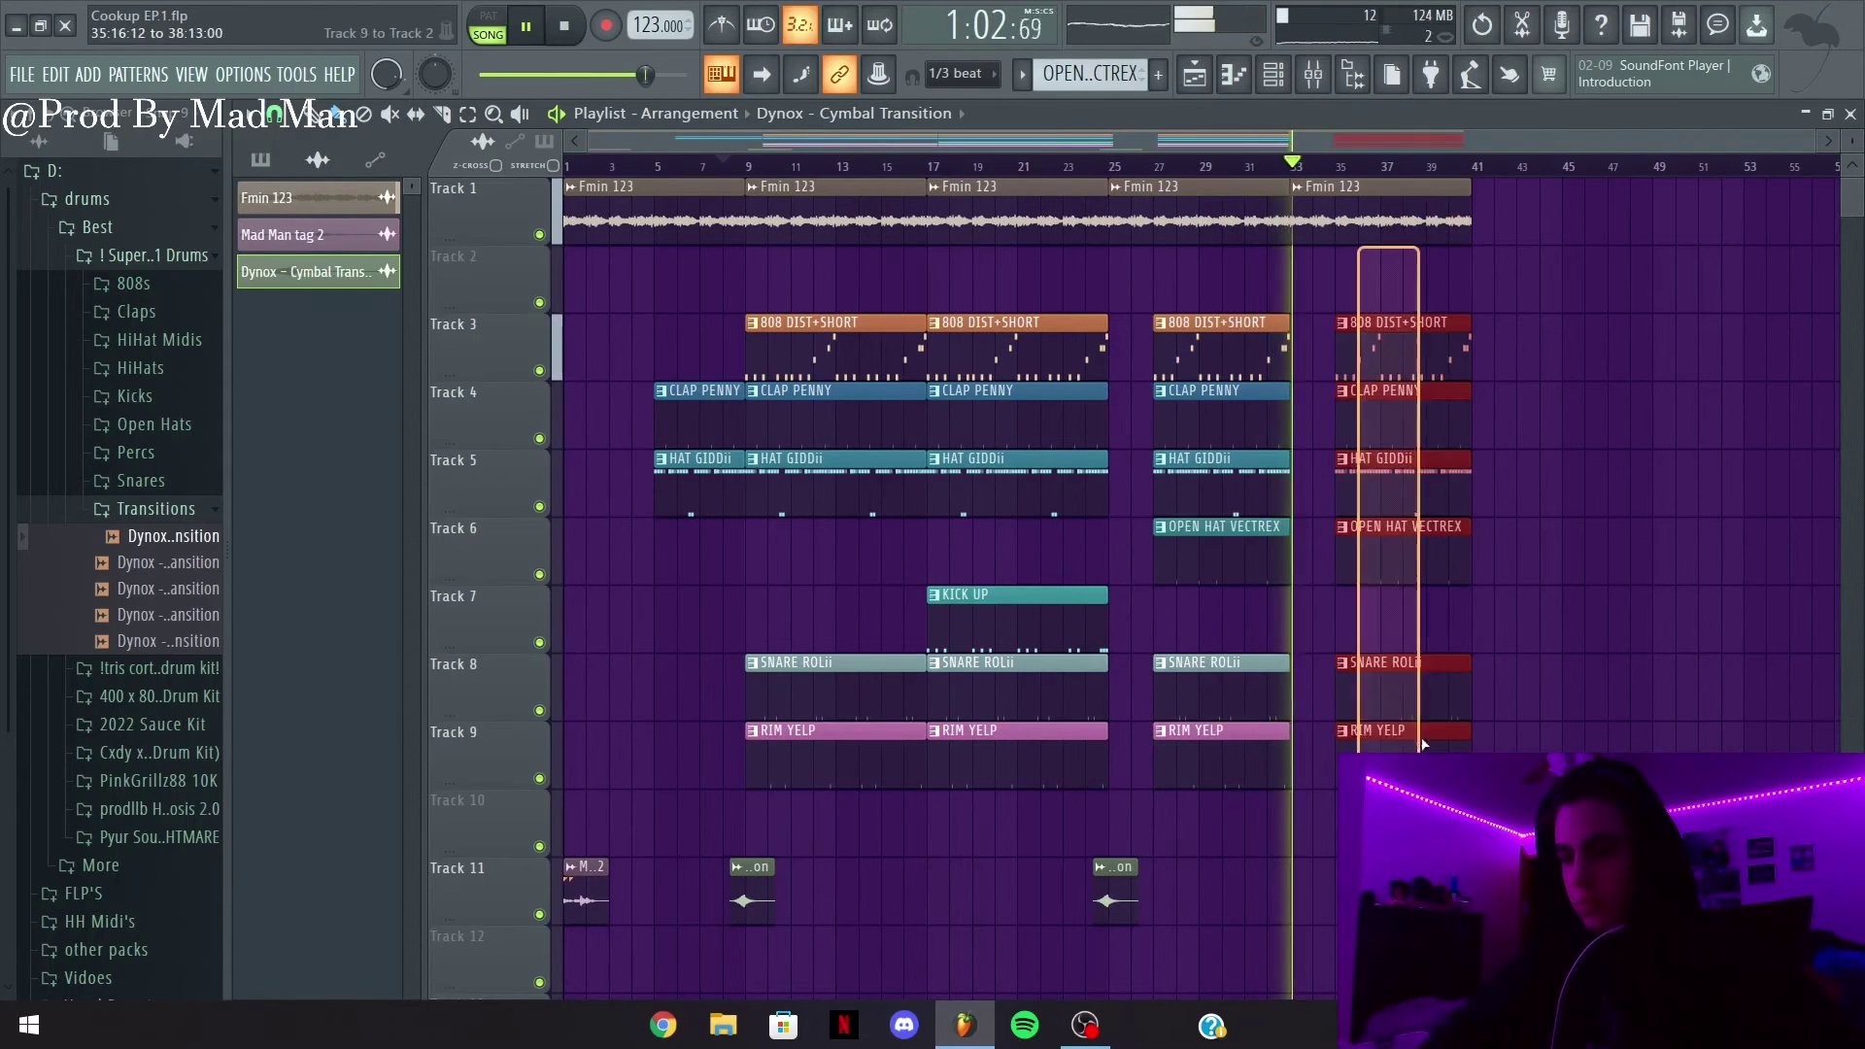
left_click_drag(1337, 750, 1294, 752)
left_click(1315, 631)
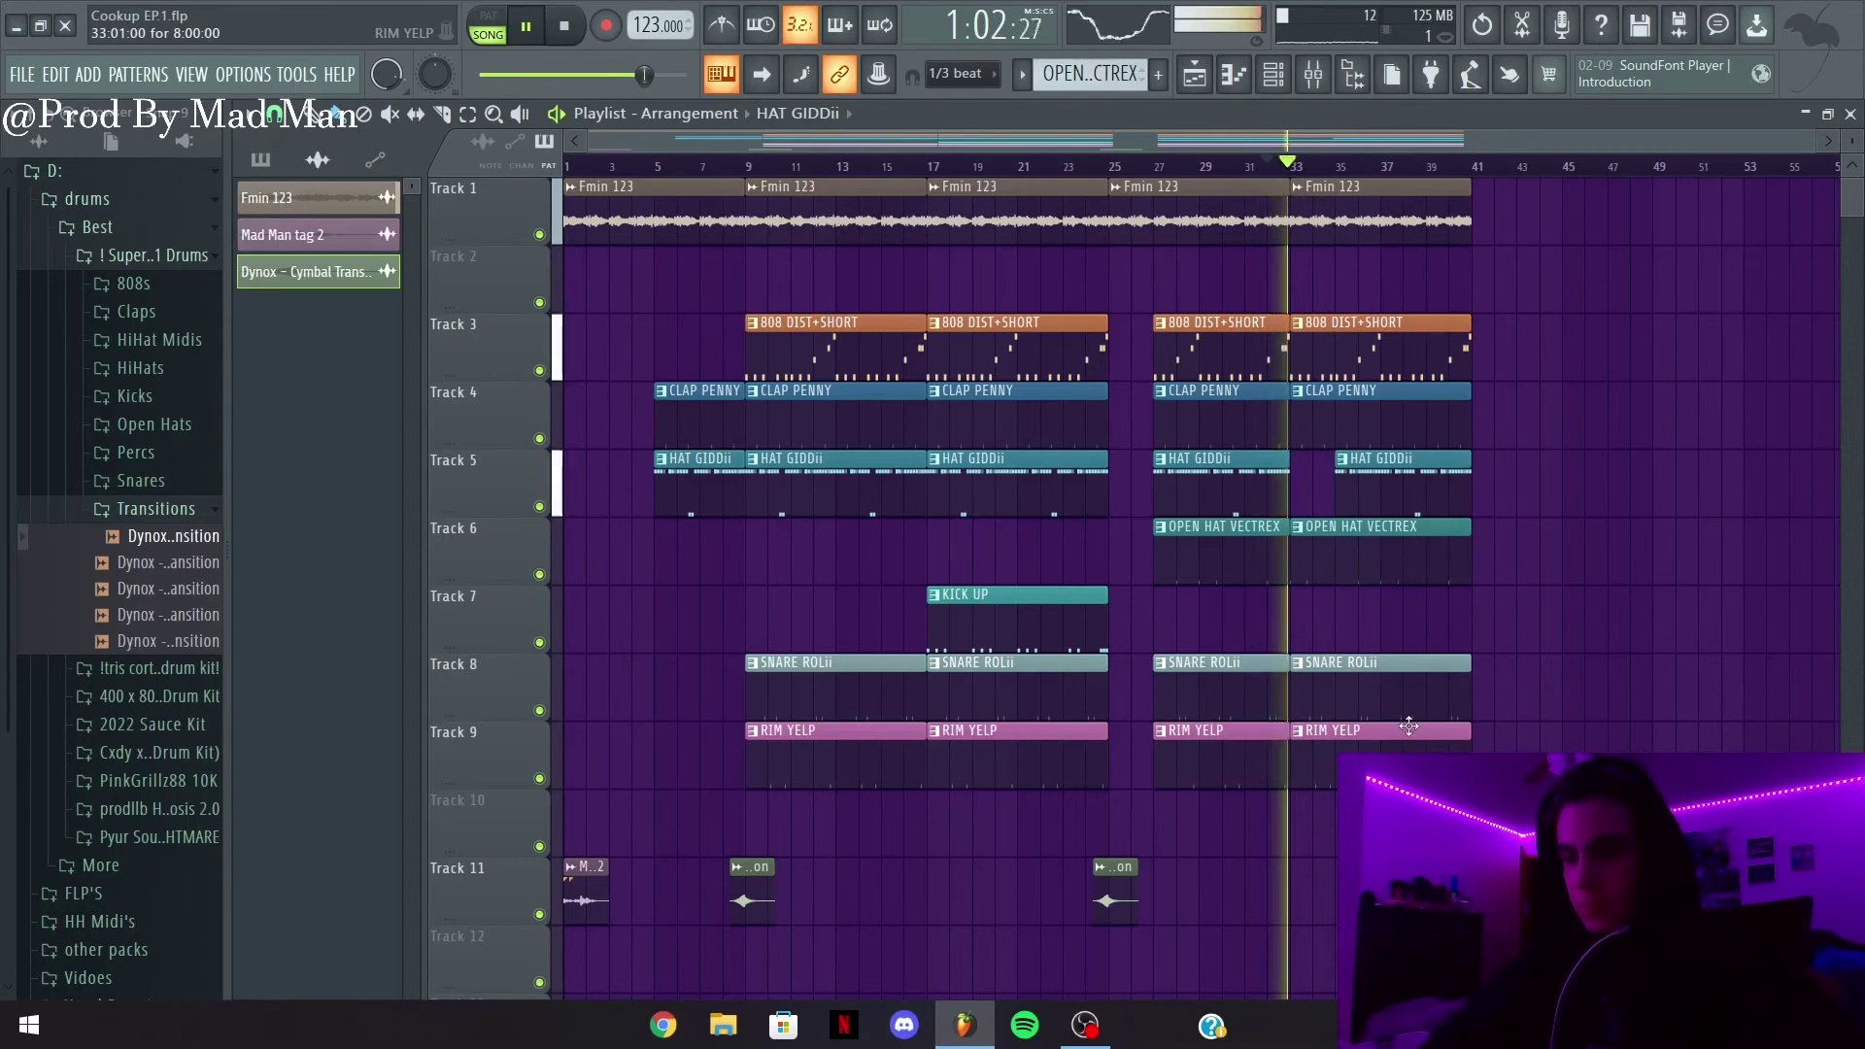
Place a copy of the KICK UP clip on Track 7 at bars 33 to 40 and play the section from about bar 37
left_click_drag(1002, 612, 1364, 614)
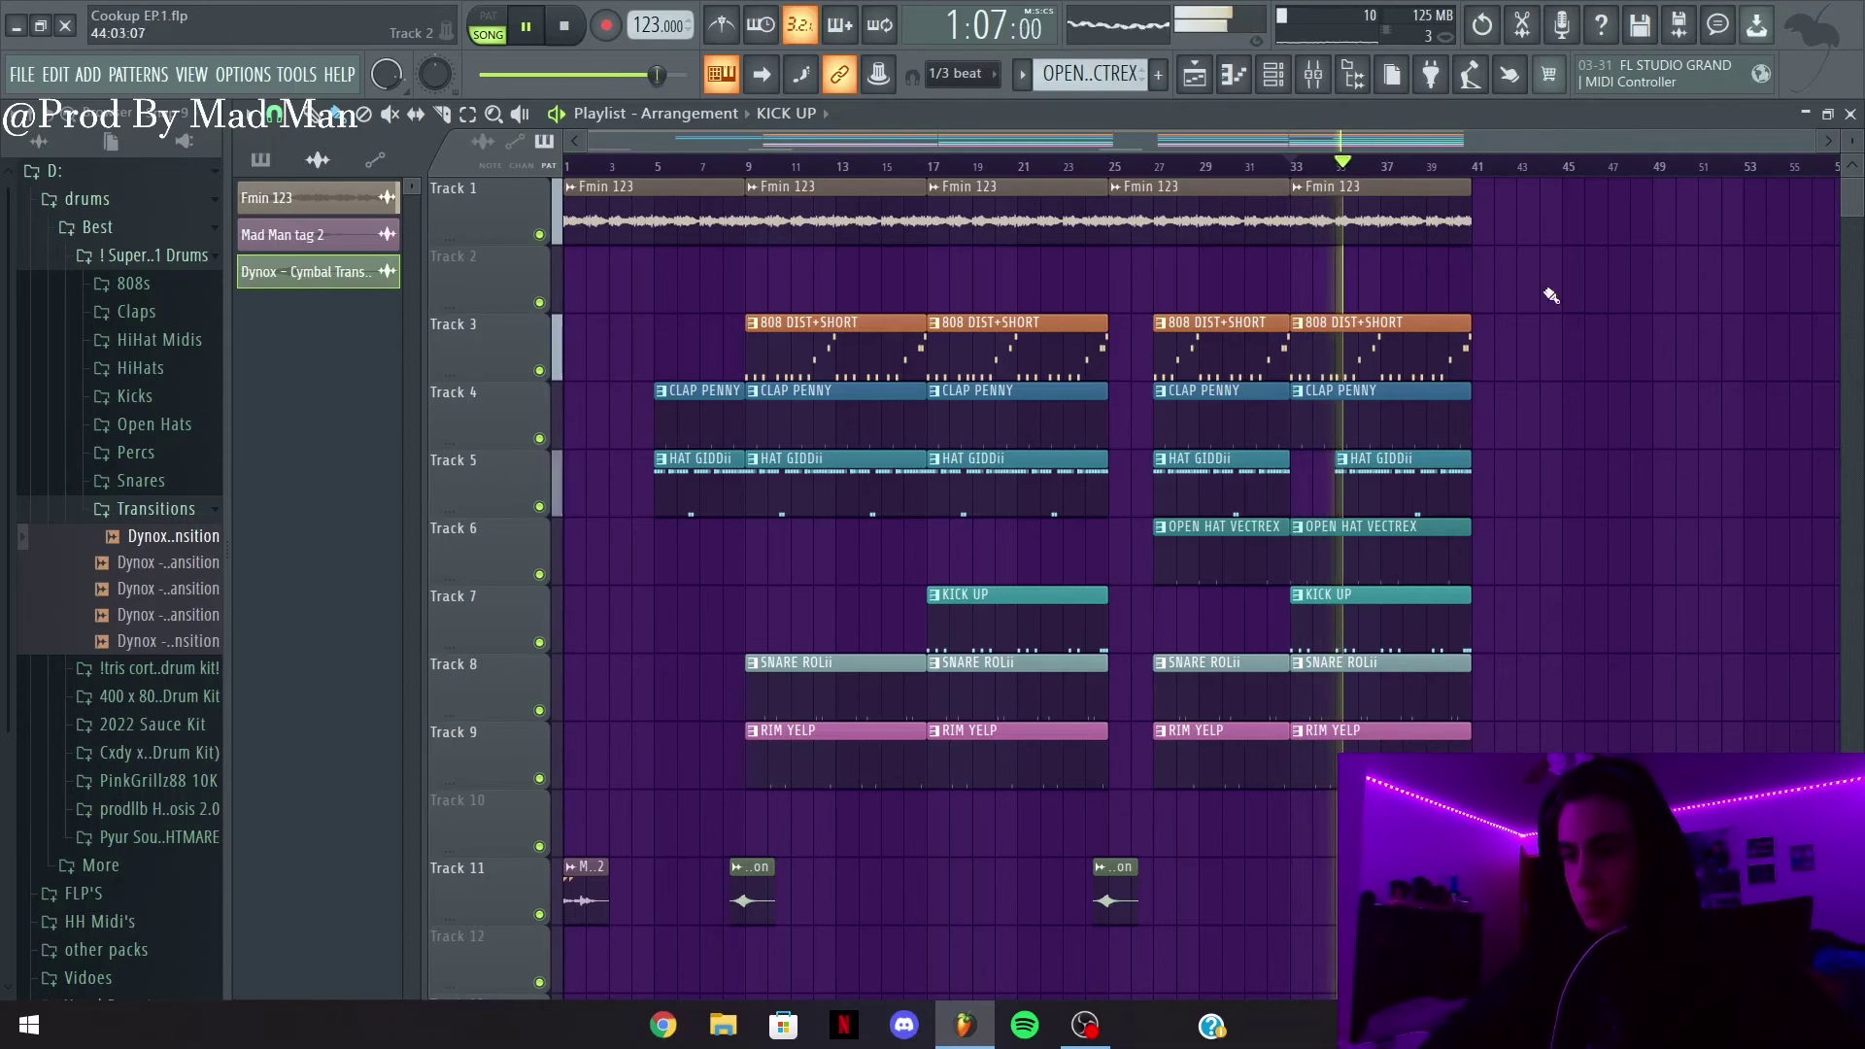
left_click(1383, 171)
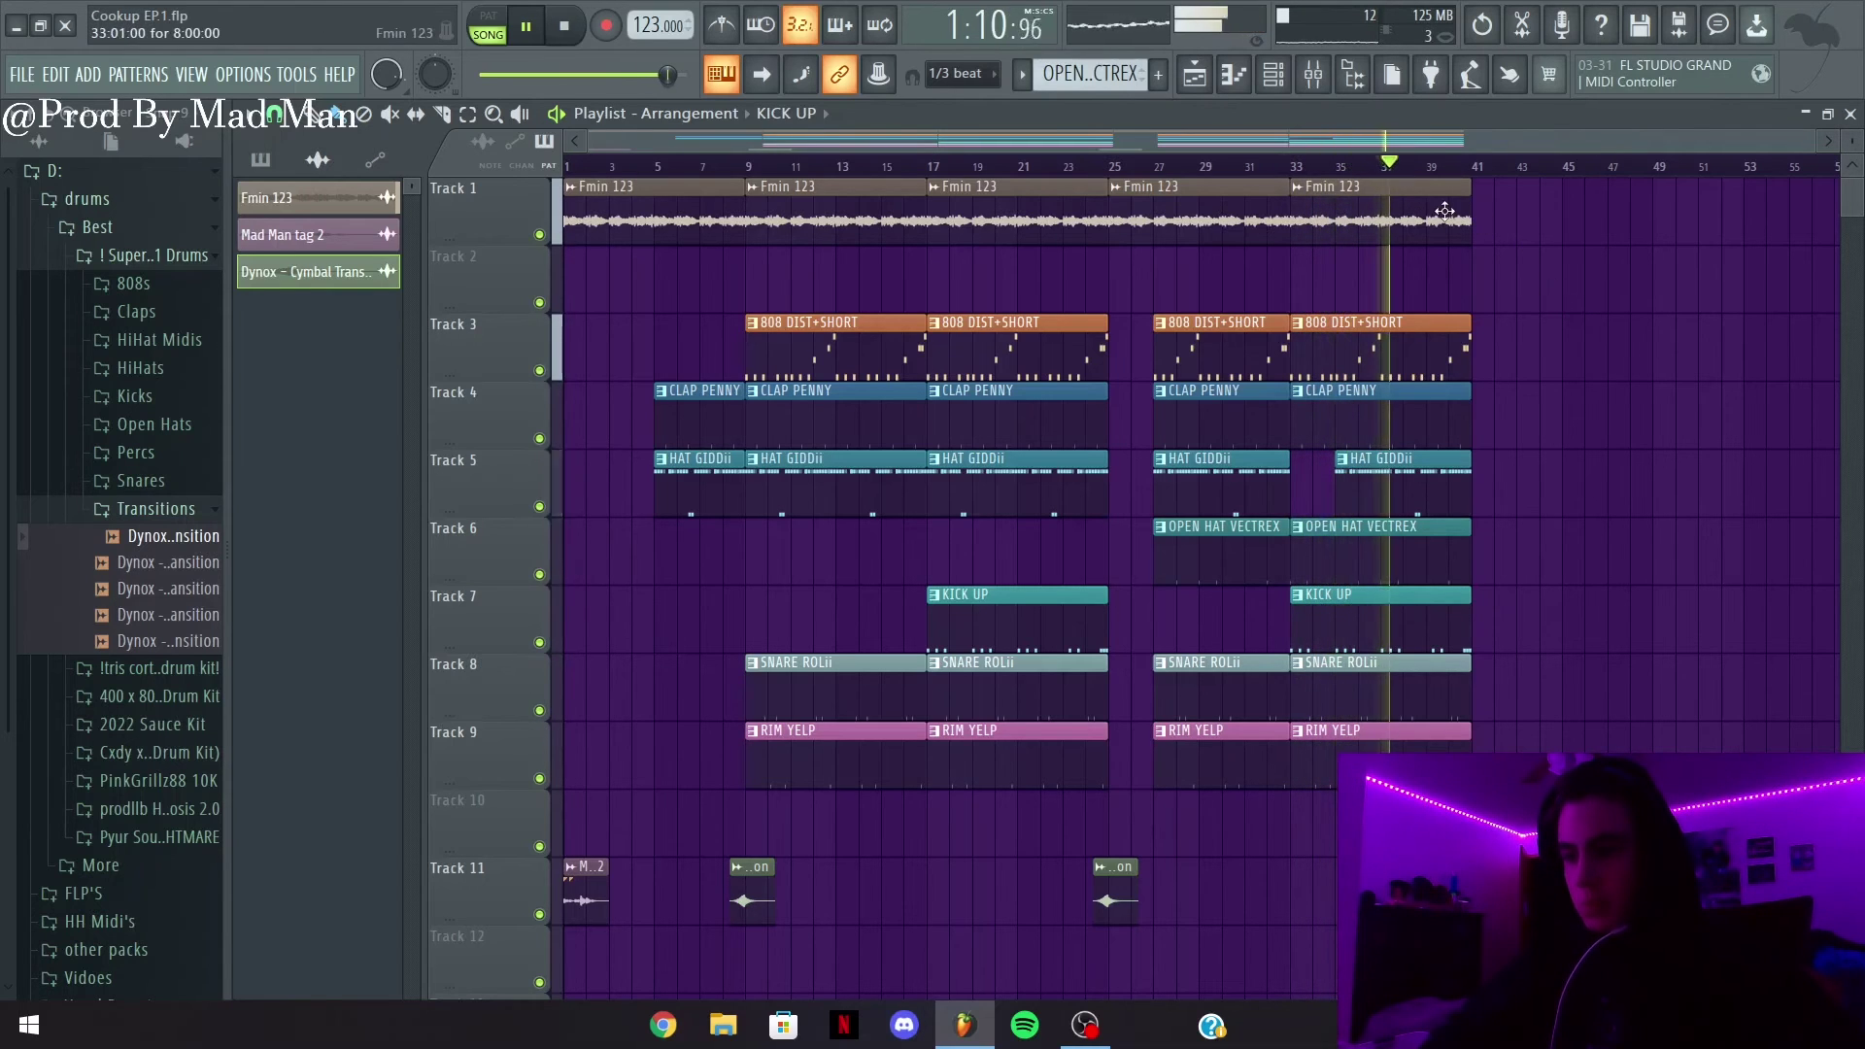
Duplicate the whole arrangement of bars 9 to 40 twice so that it fills bars 41 to 104
left_click_drag(1476, 171, 757, 278)
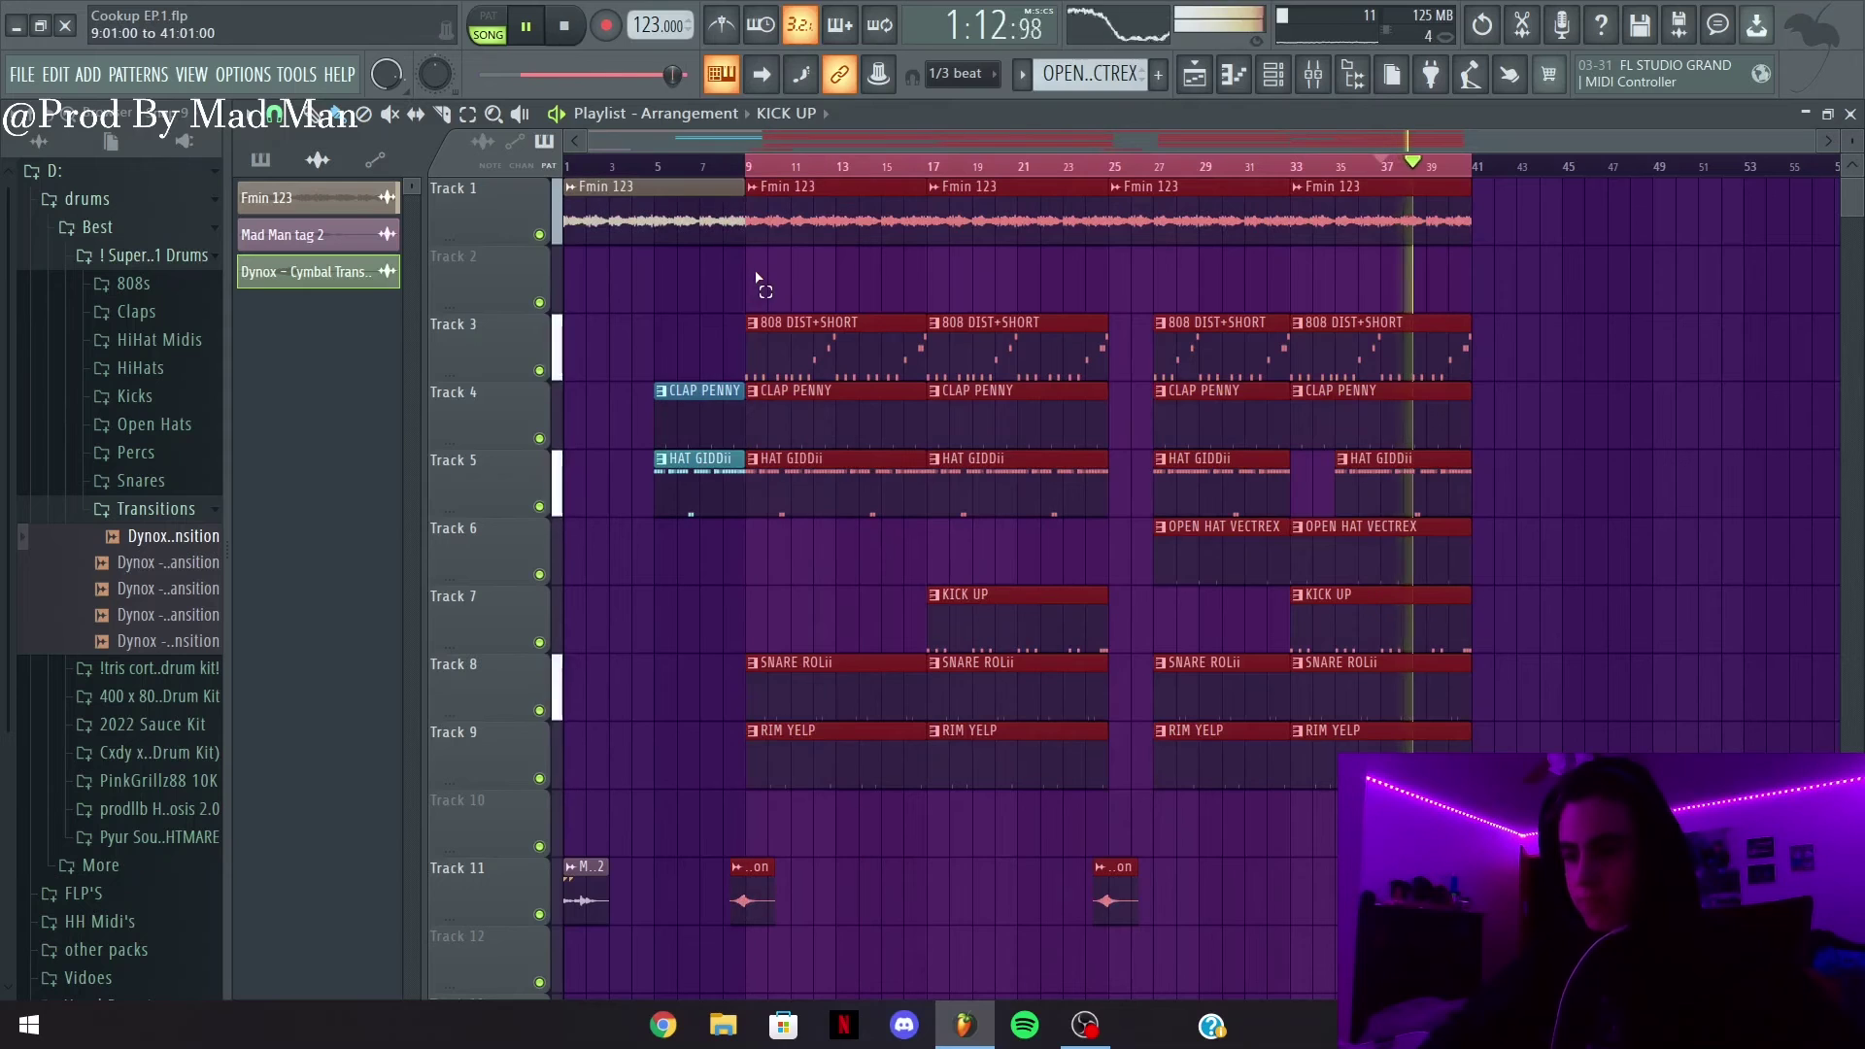
key("ctrl+b")
key("ctrl+b")
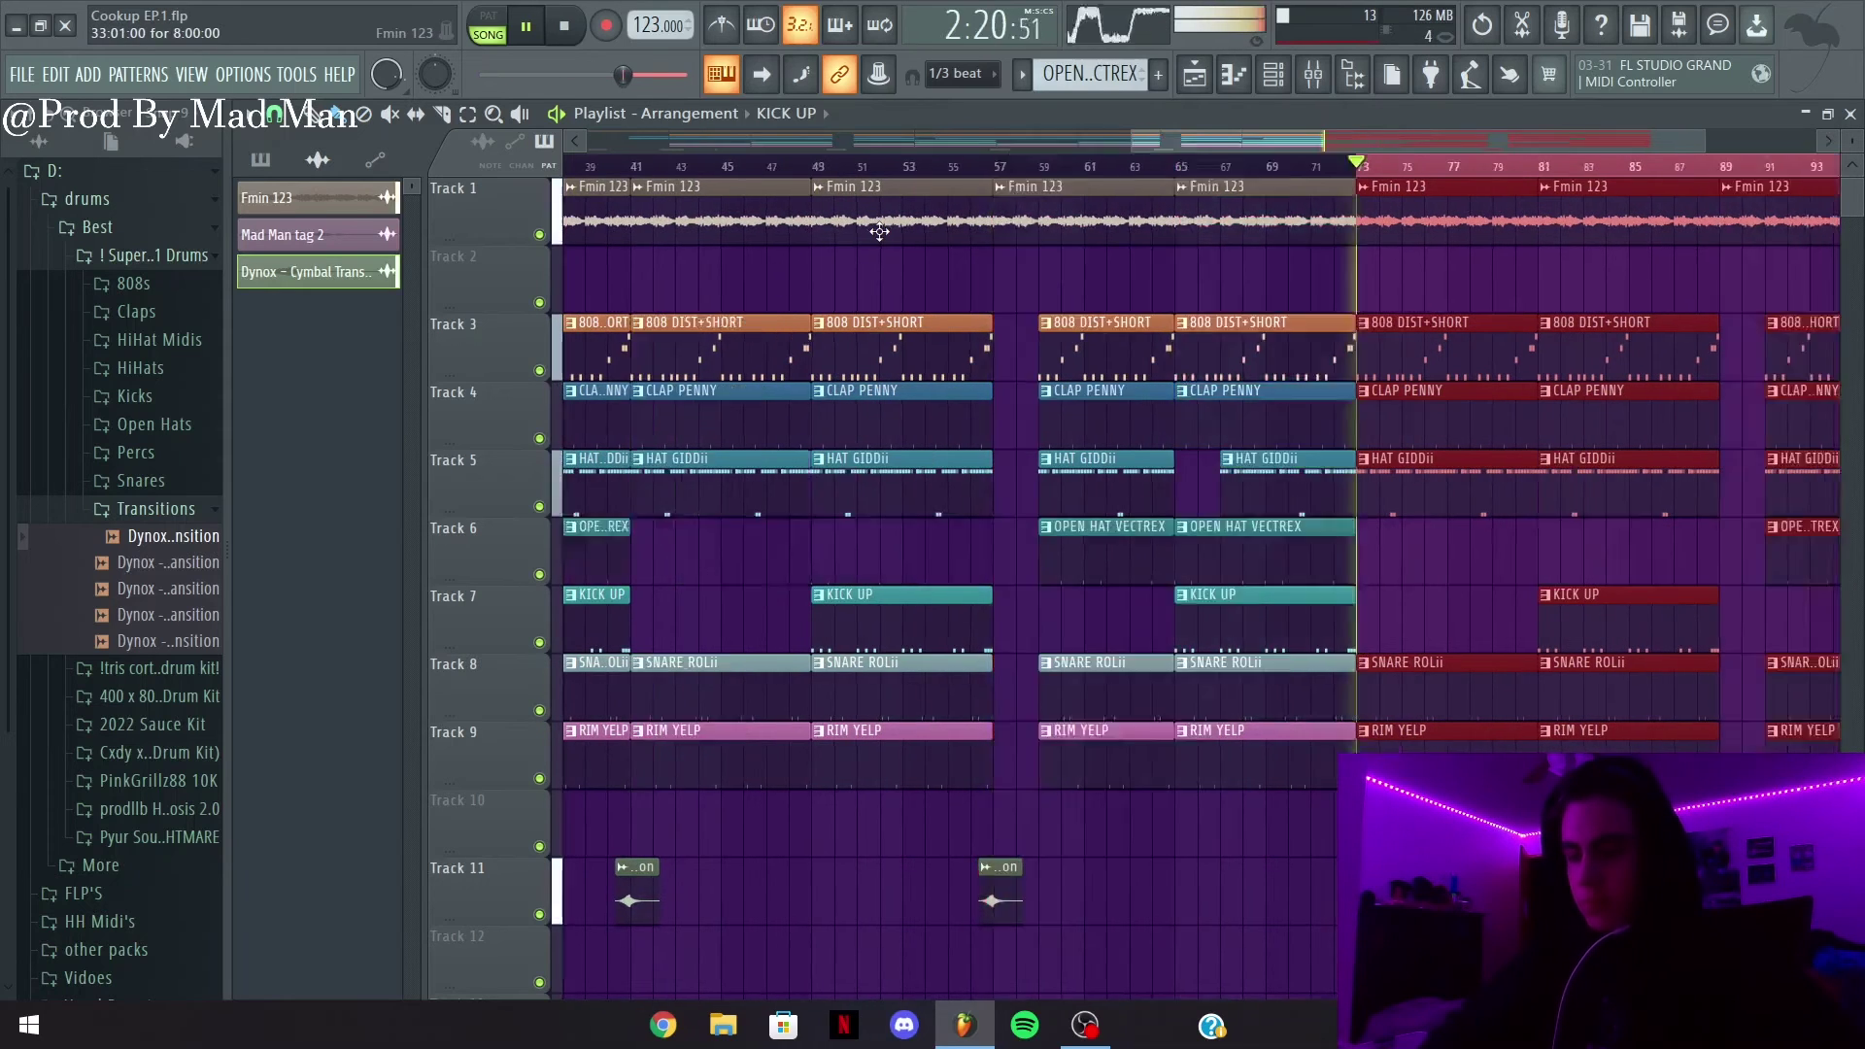
left_click(1037, 175, "ctrl")
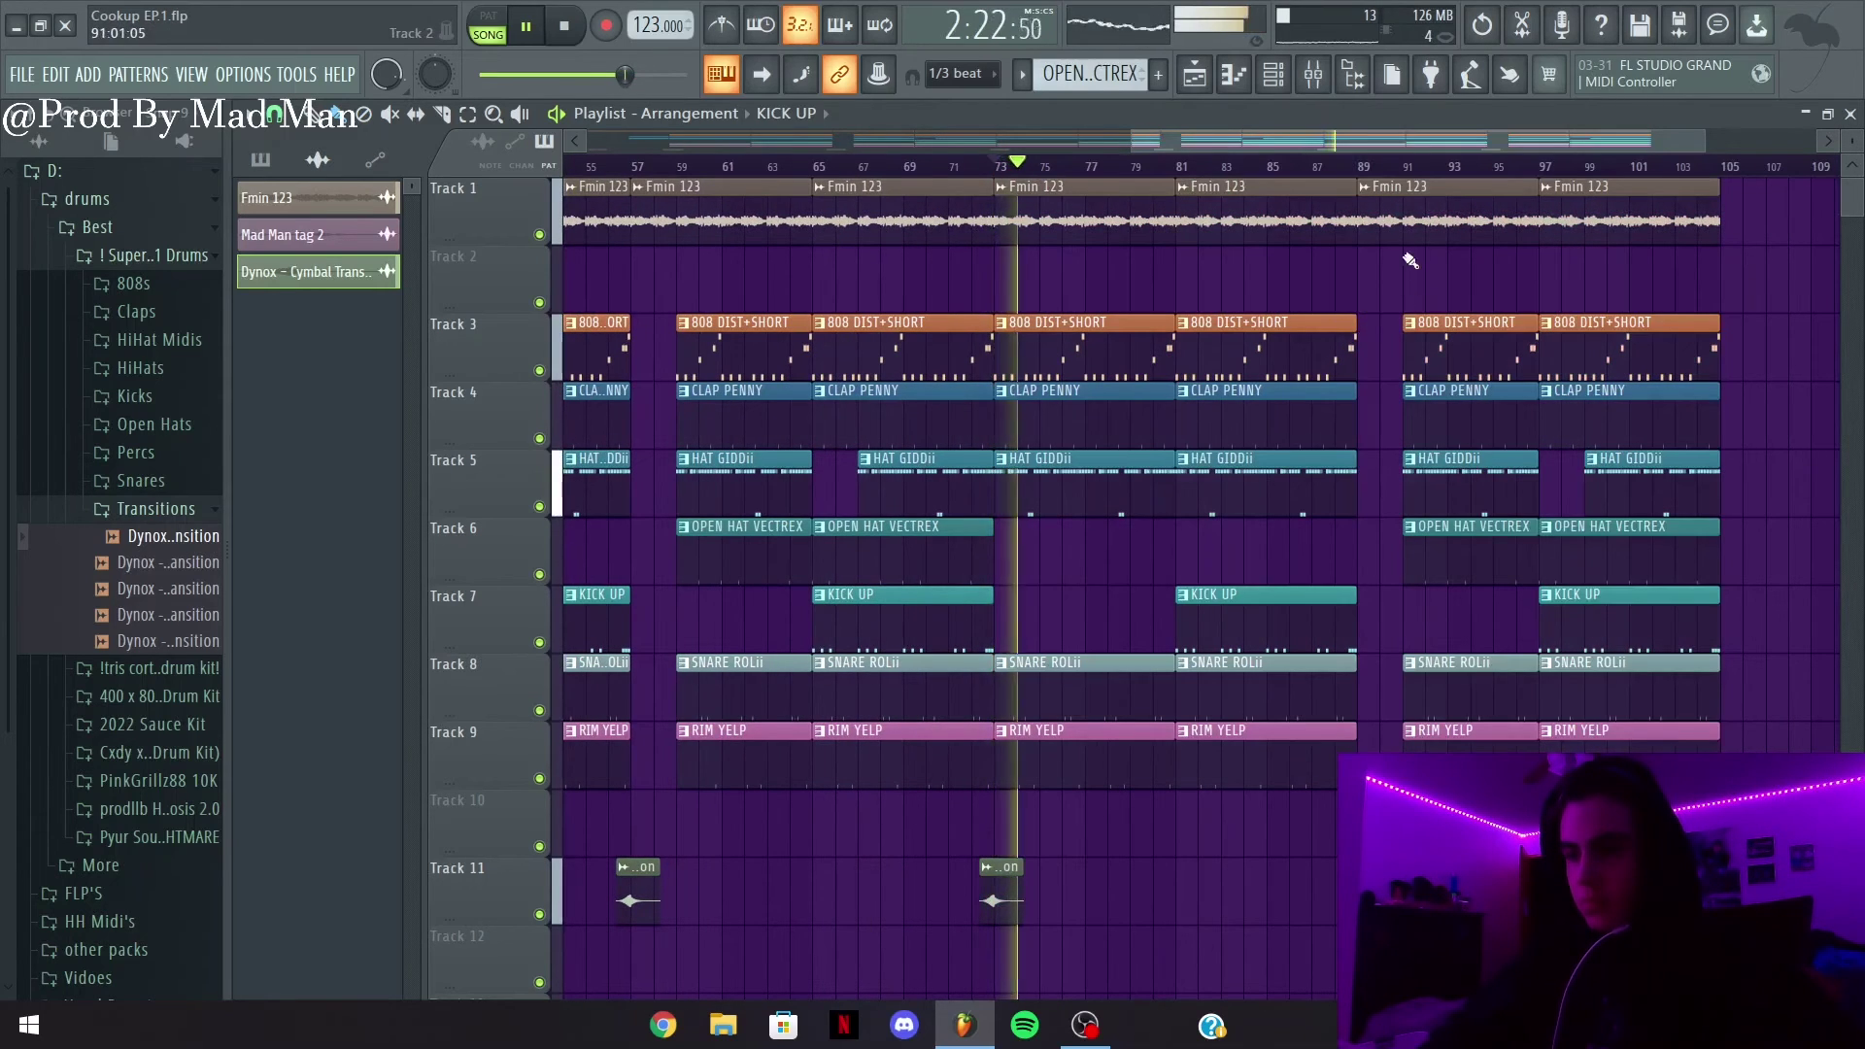
Delete all 808 and drum clips from bar 91 onward and the last Fmin 123 clip at bar 97
left_click_drag(1419, 248, 1734, 733)
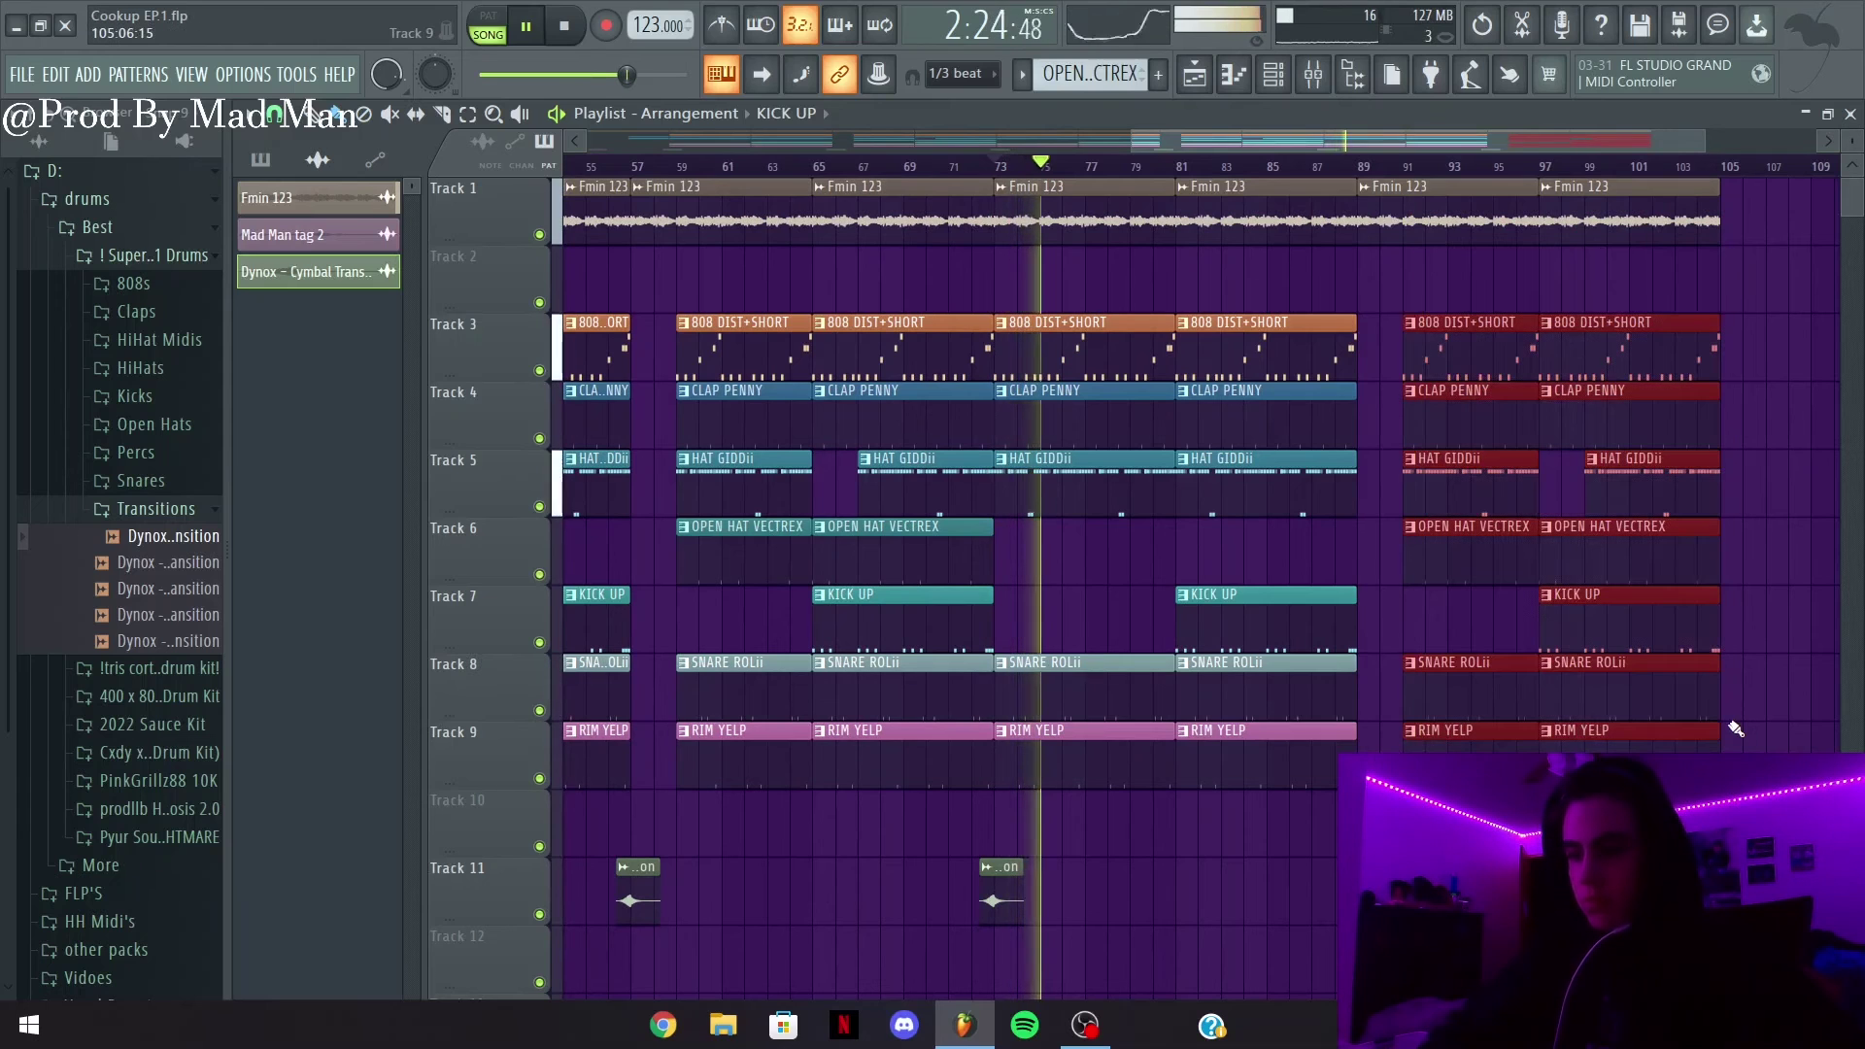
key("Delete")
right_click(1637, 184)
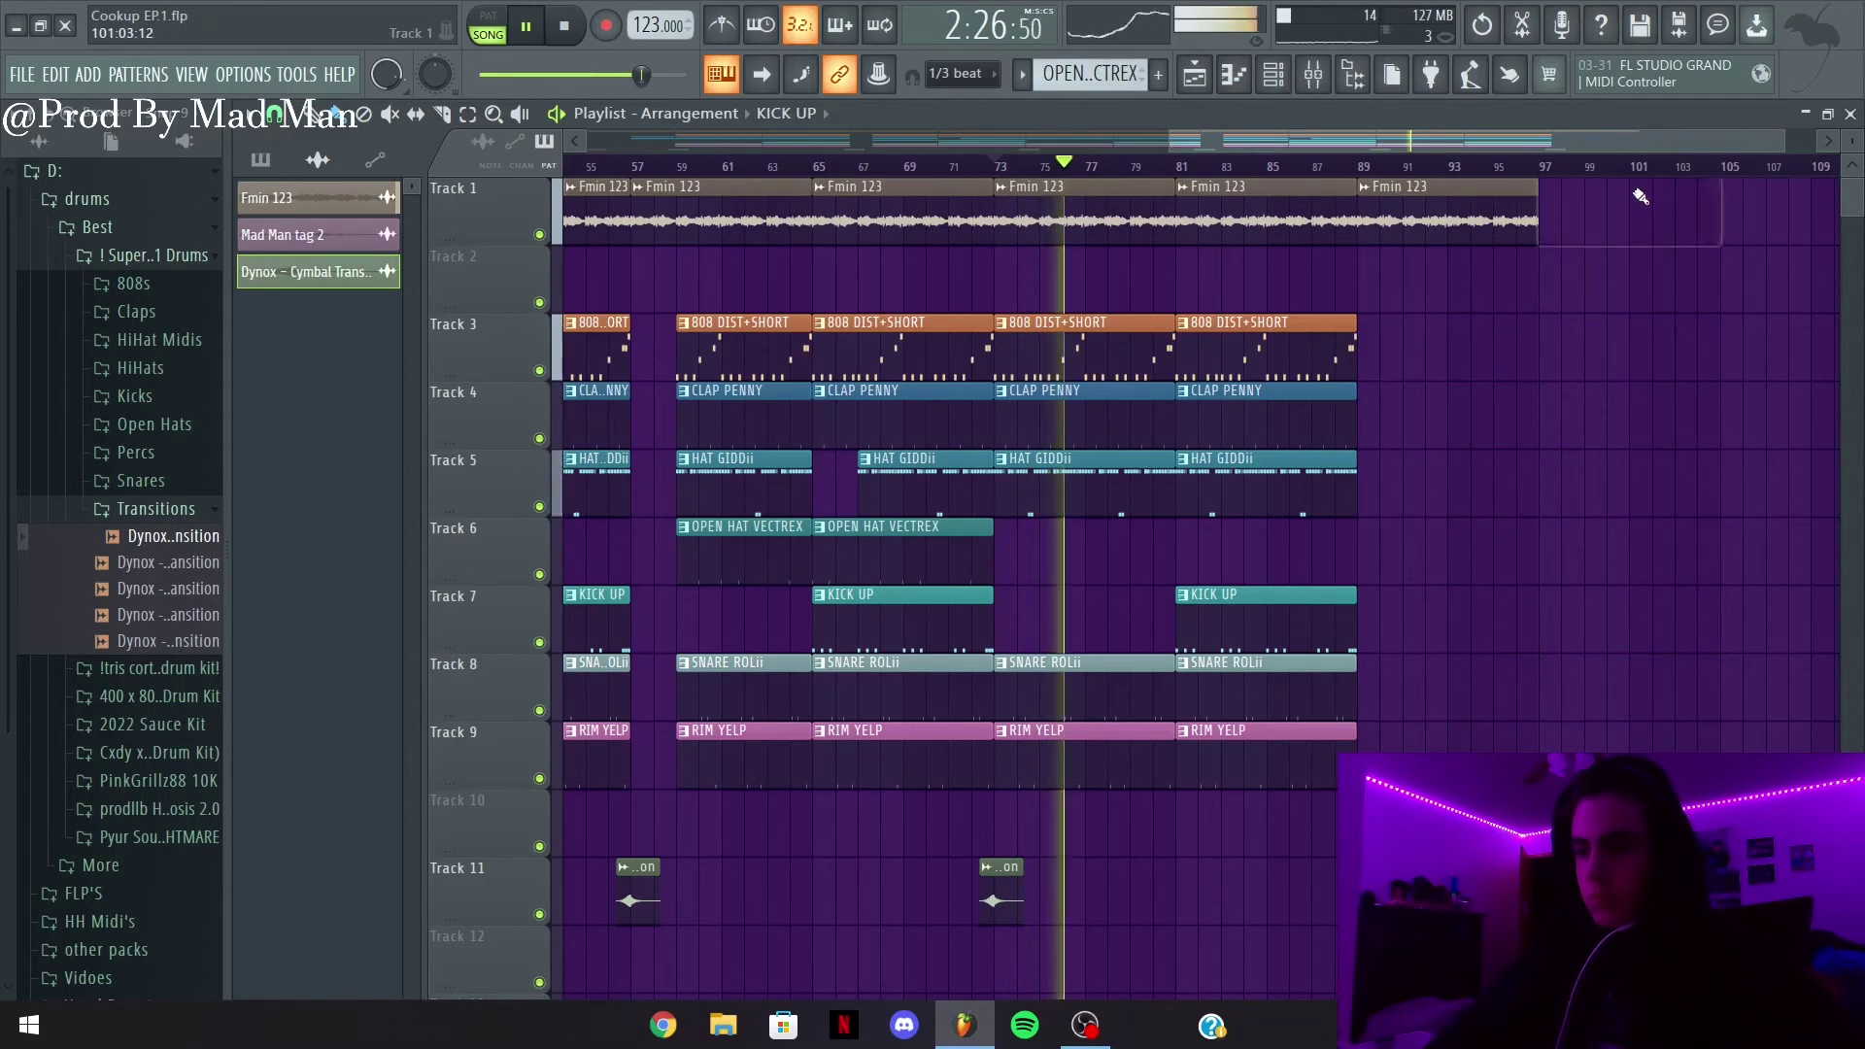
Shorten the 808 and drum clips of bars 33 to 40 and 65 to 72 so they end at bars 39 and 71
scroll(1172, 165, "down", 3)
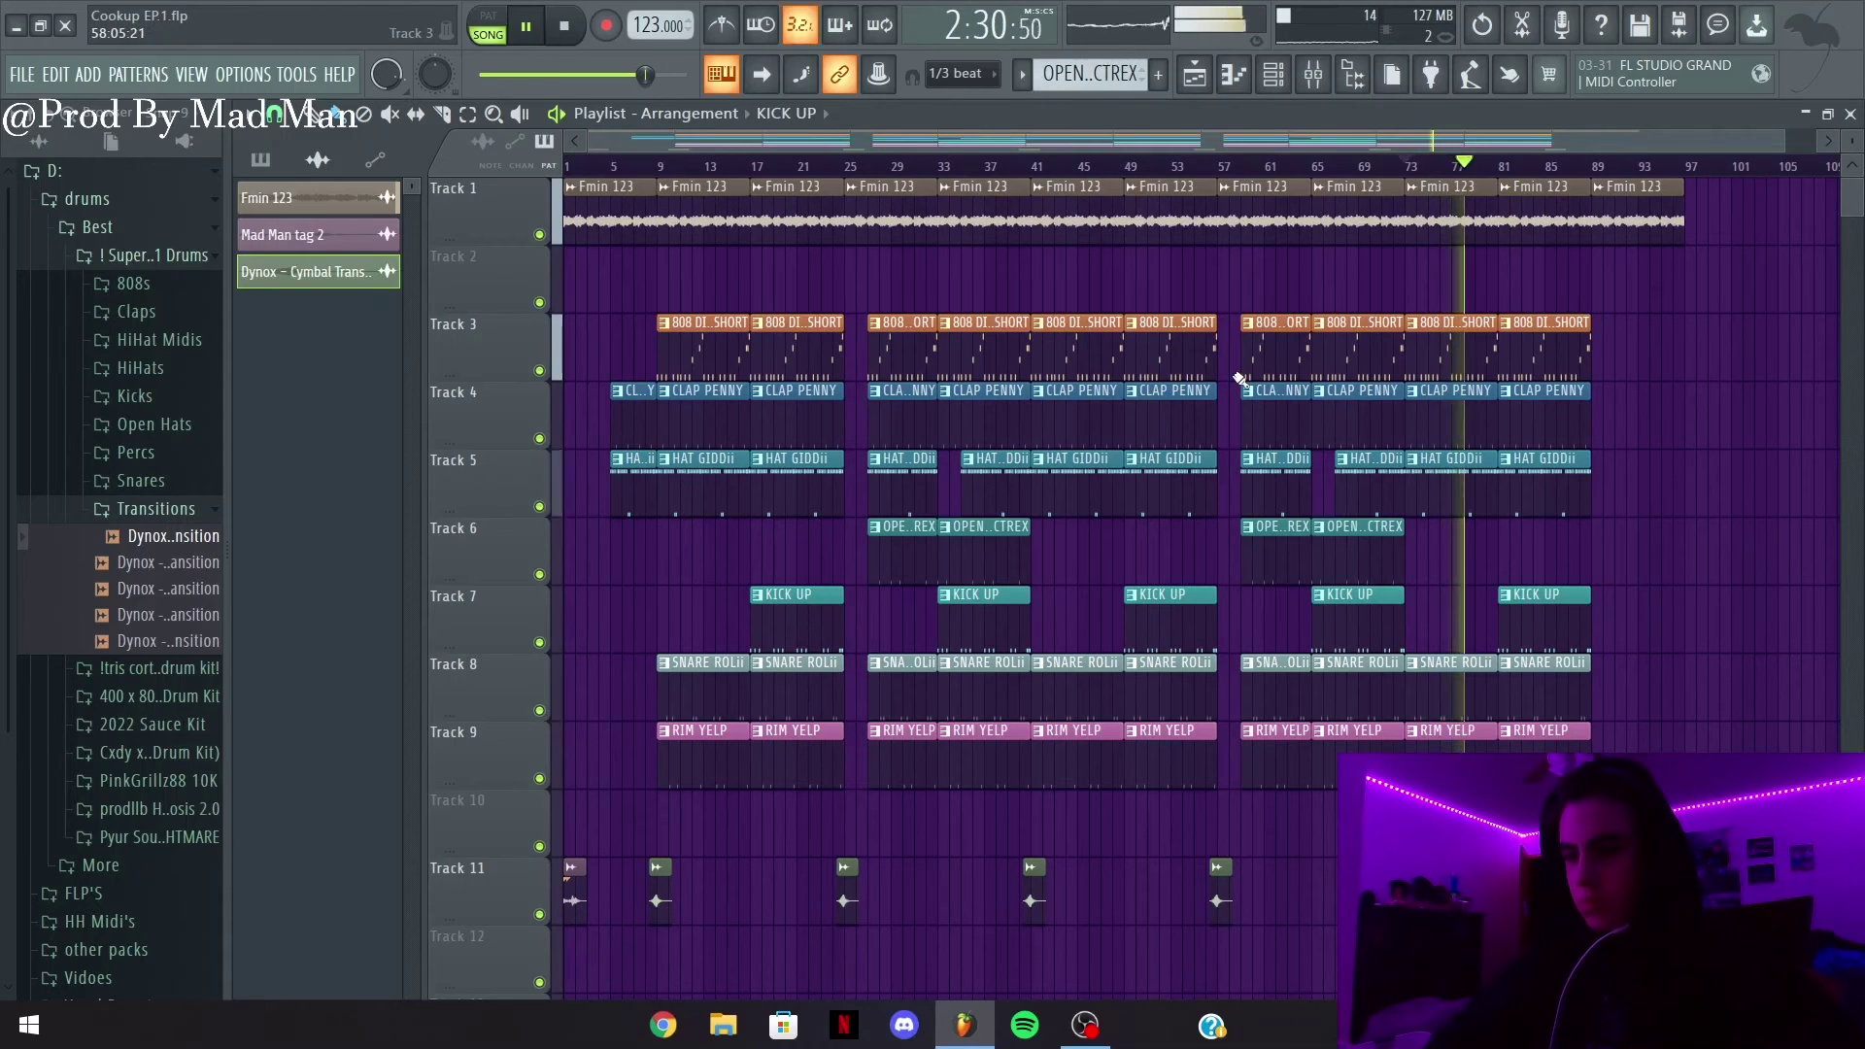
left_click_drag(1040, 359, 1017, 682)
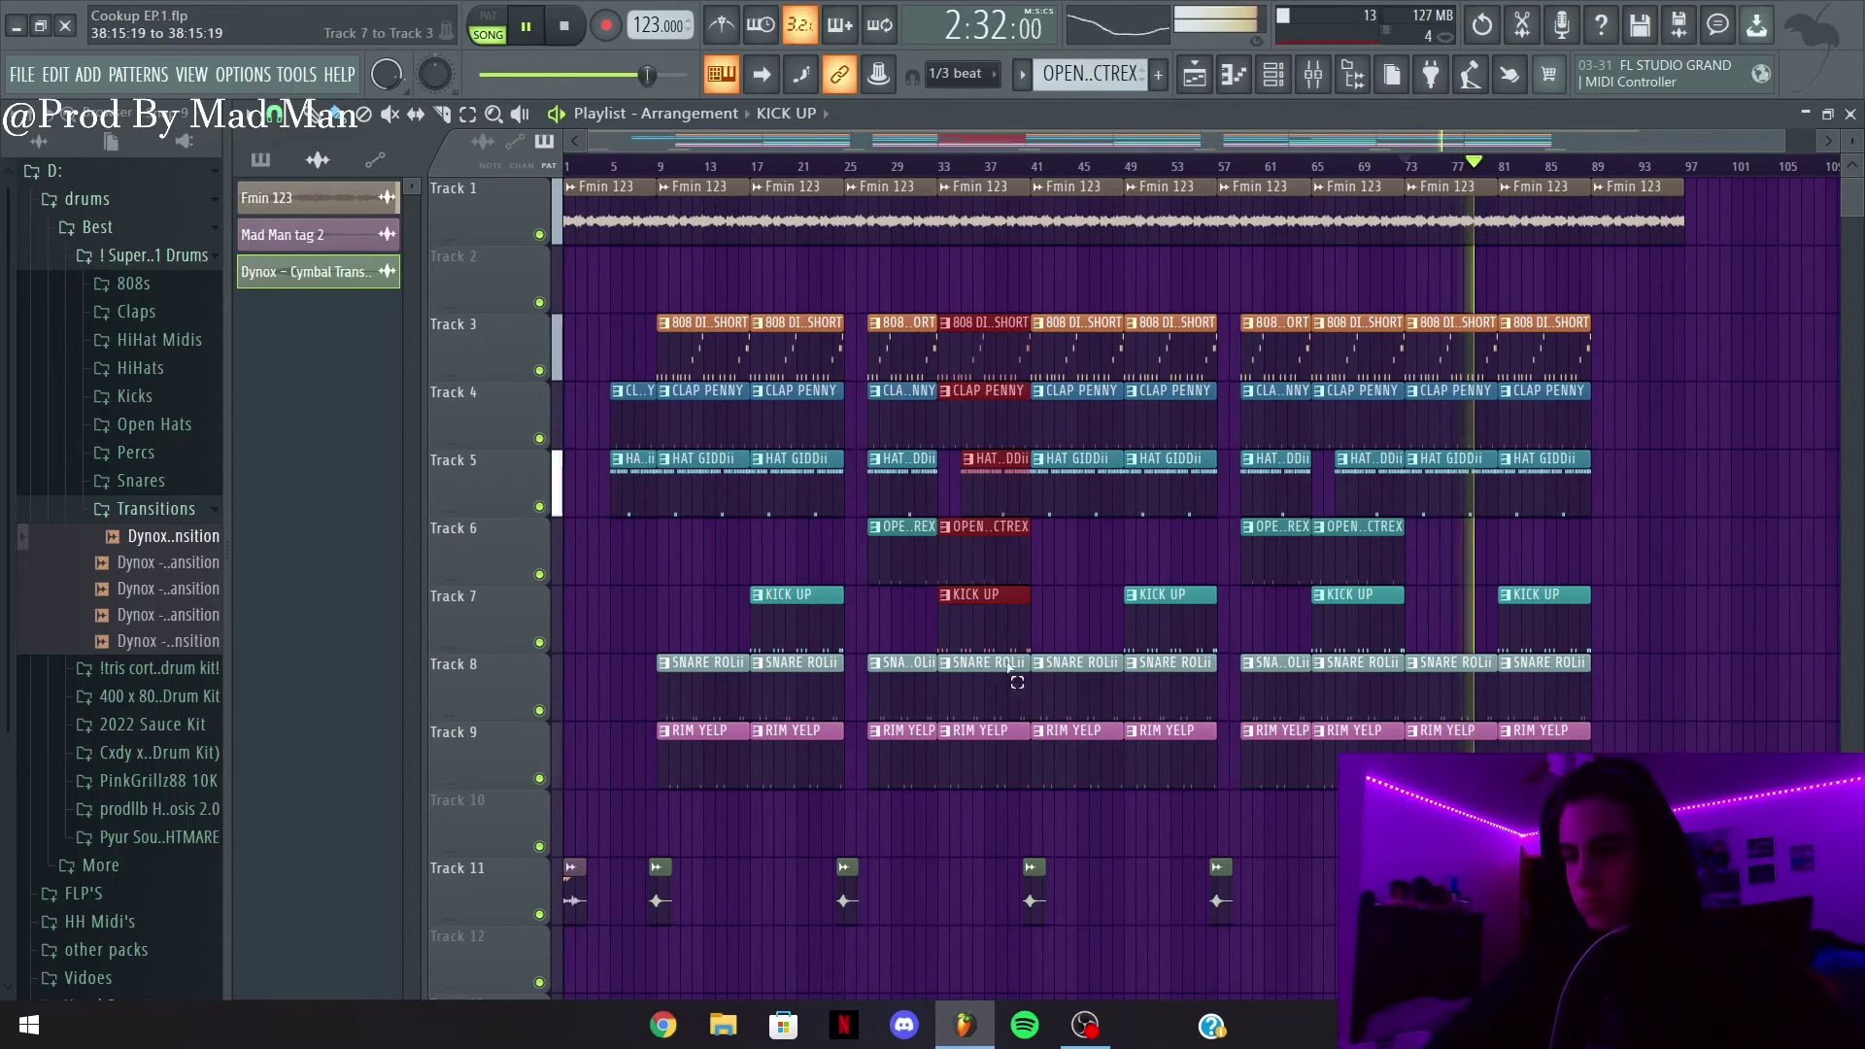
left_click(1025, 796)
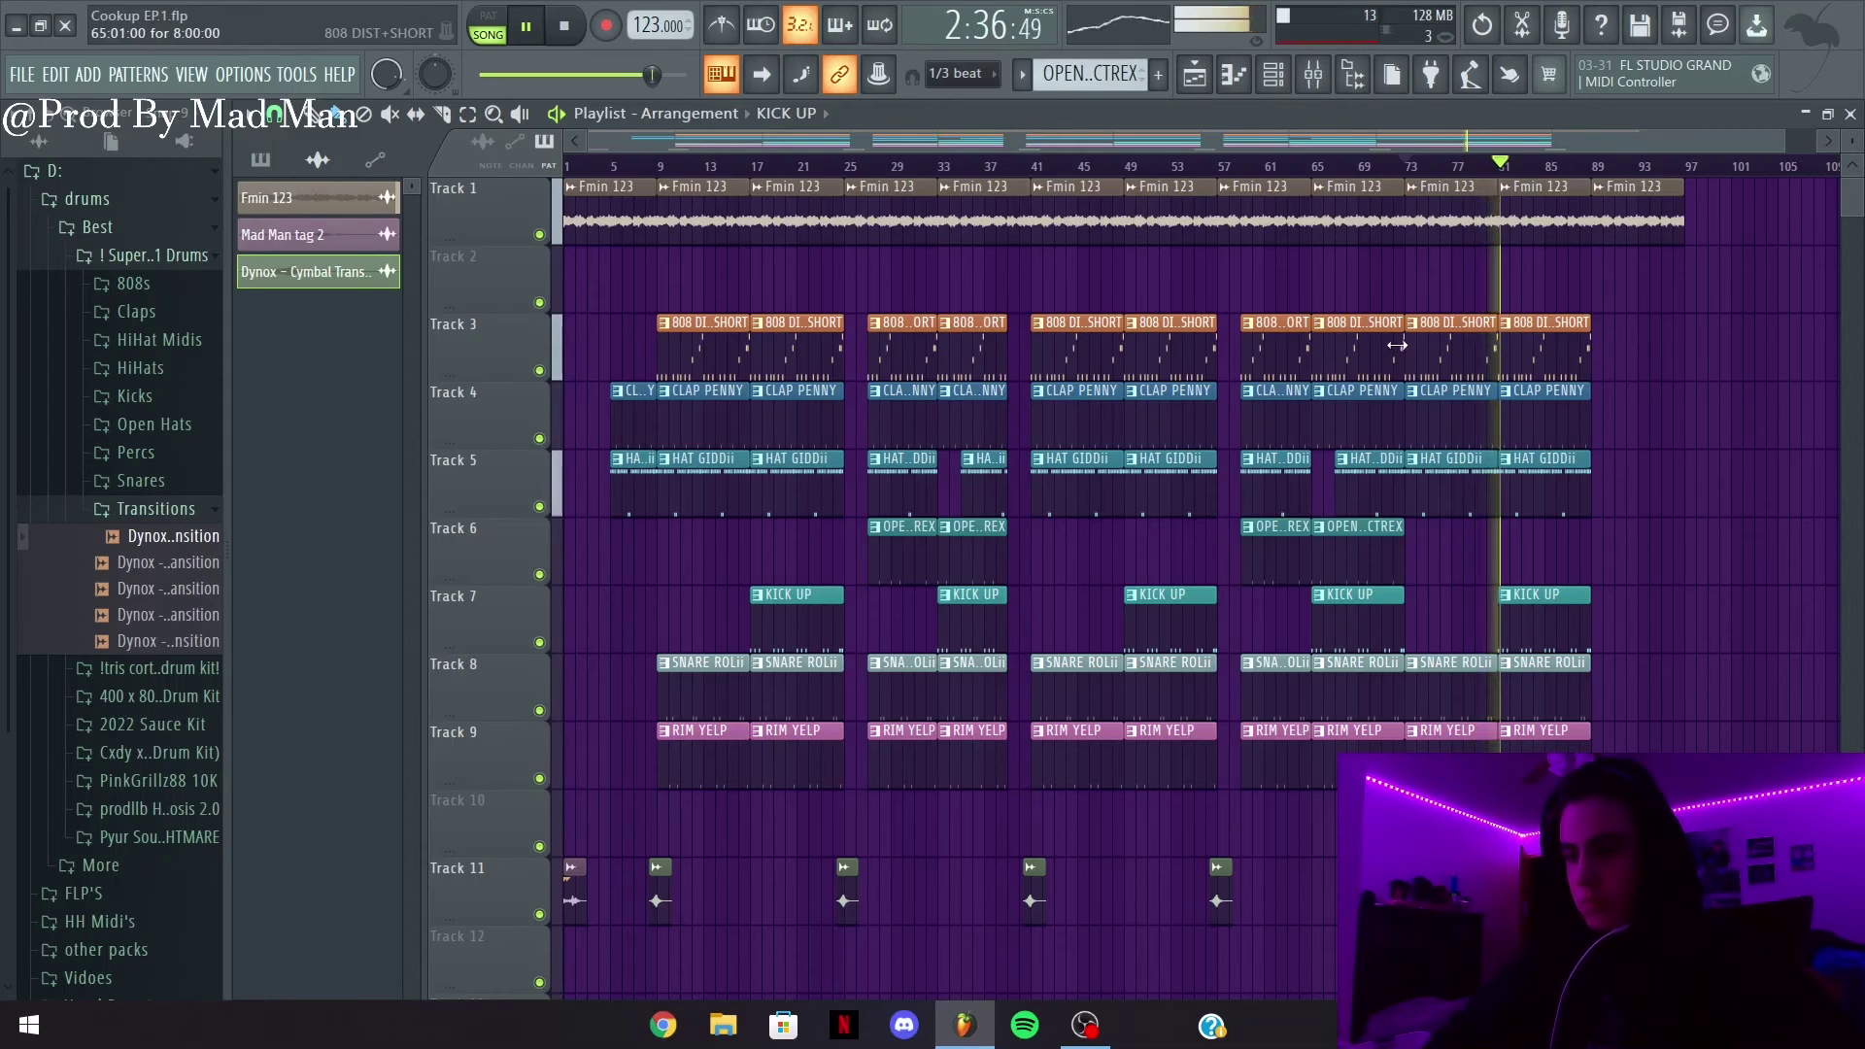
left_click_drag(1369, 345, 1367, 806)
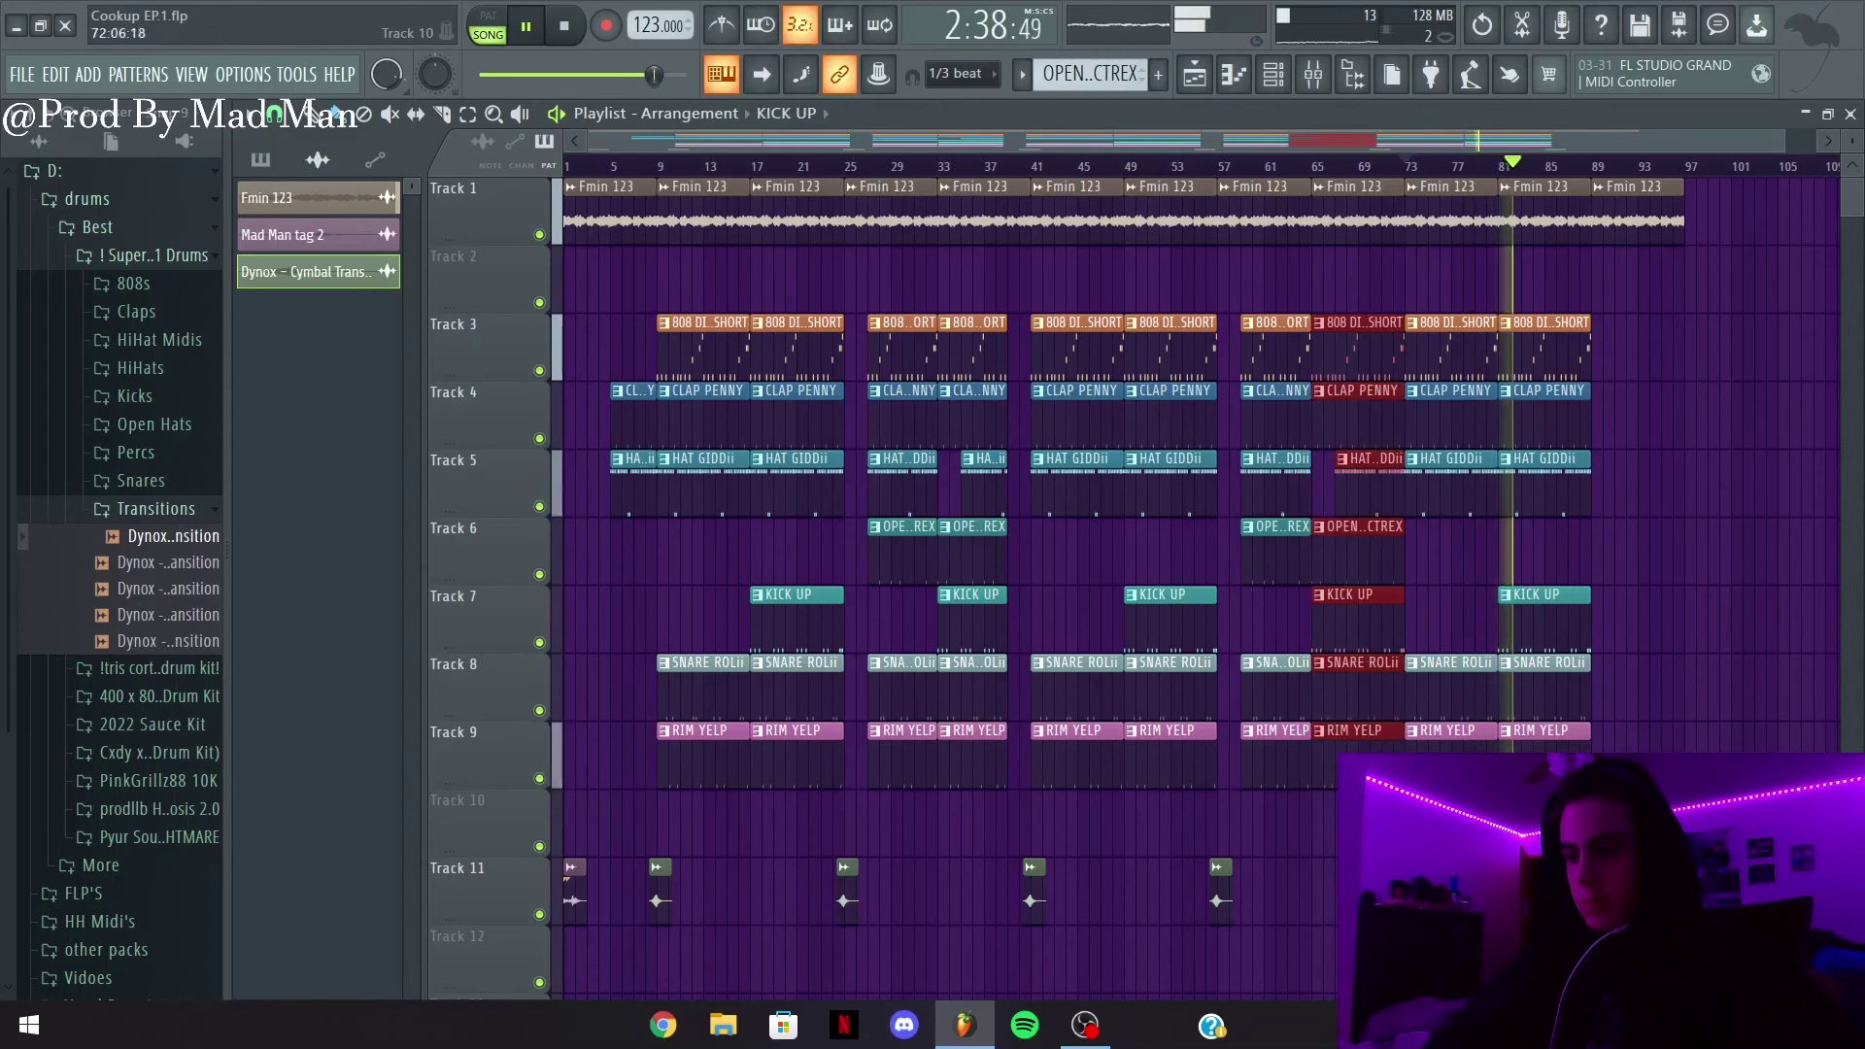
left_click(1378, 808, "ctrl")
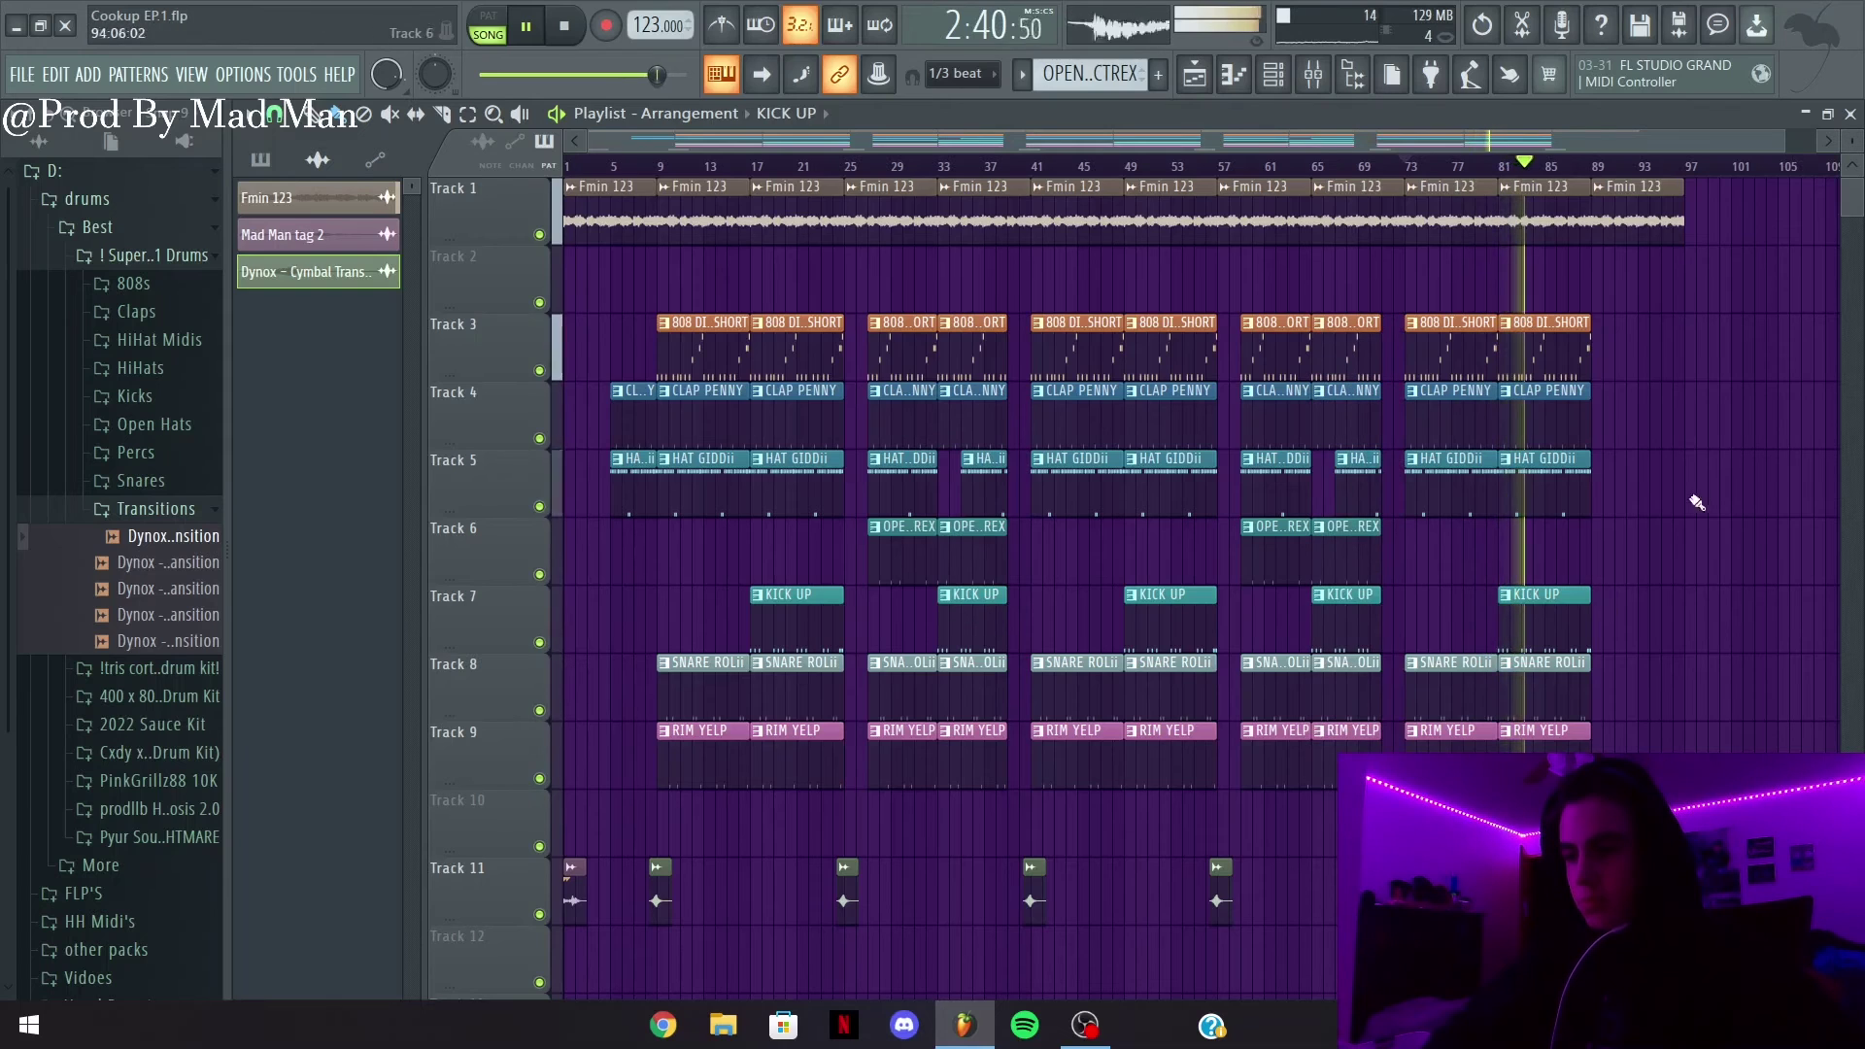
Create a Master volume automation clip on Track 2 over the final Fmin 123 clip, bars 89 to 96, shaped as a fade-out to zero
left_click_drag(1601, 169, 1652, 175)
left_click(1701, 175, "ctrl")
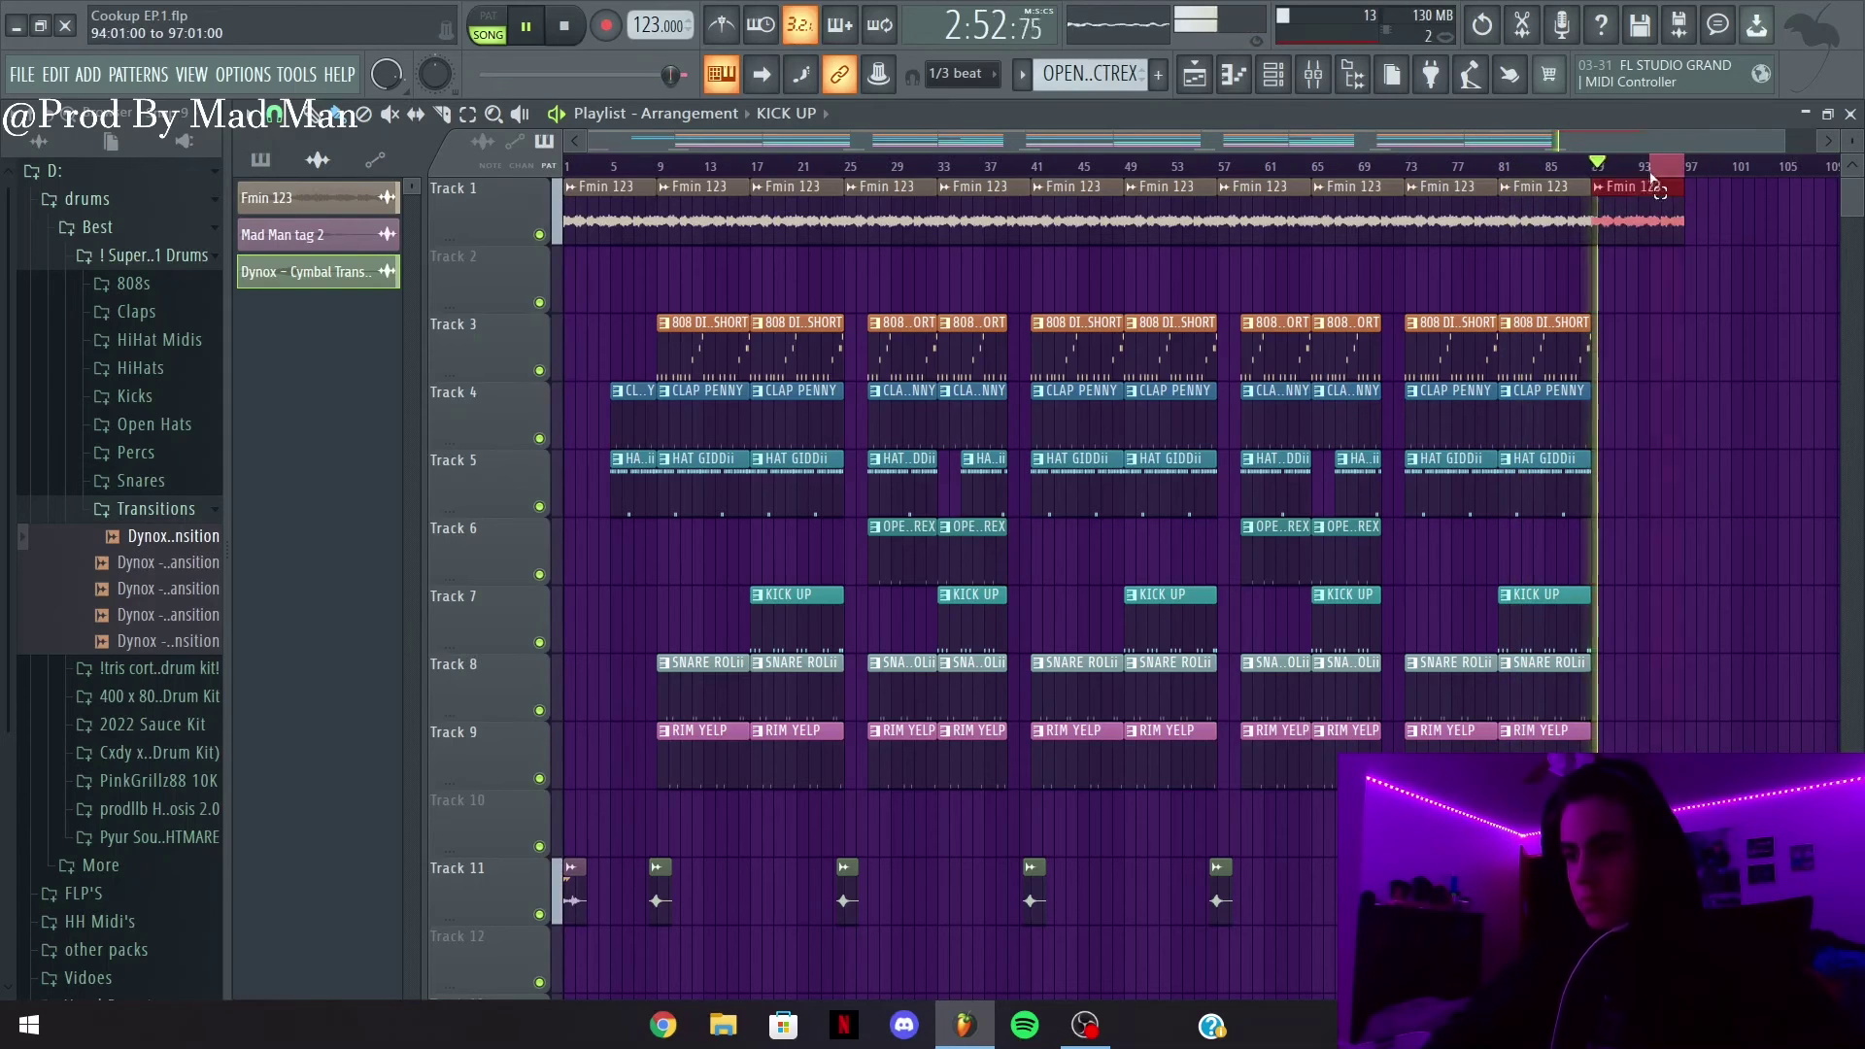
left_click(1315, 77)
left_click(335, 400)
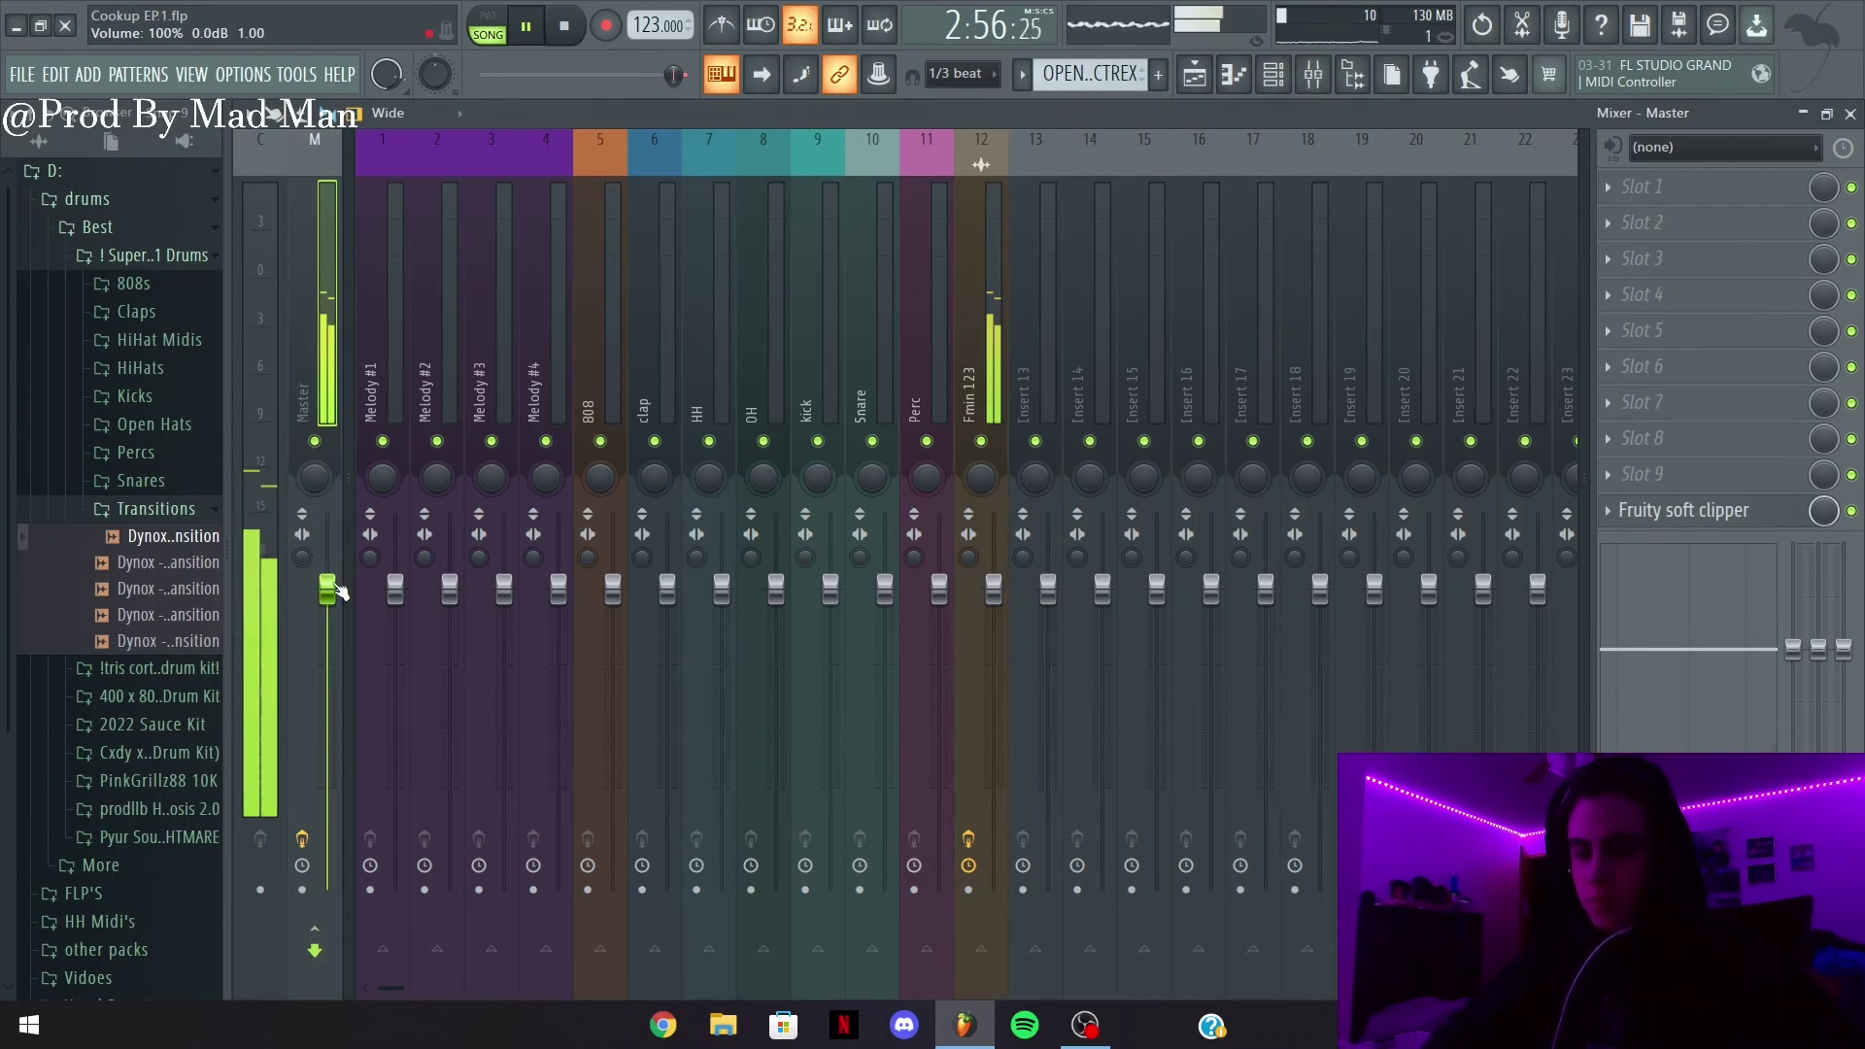
right_click(329, 586)
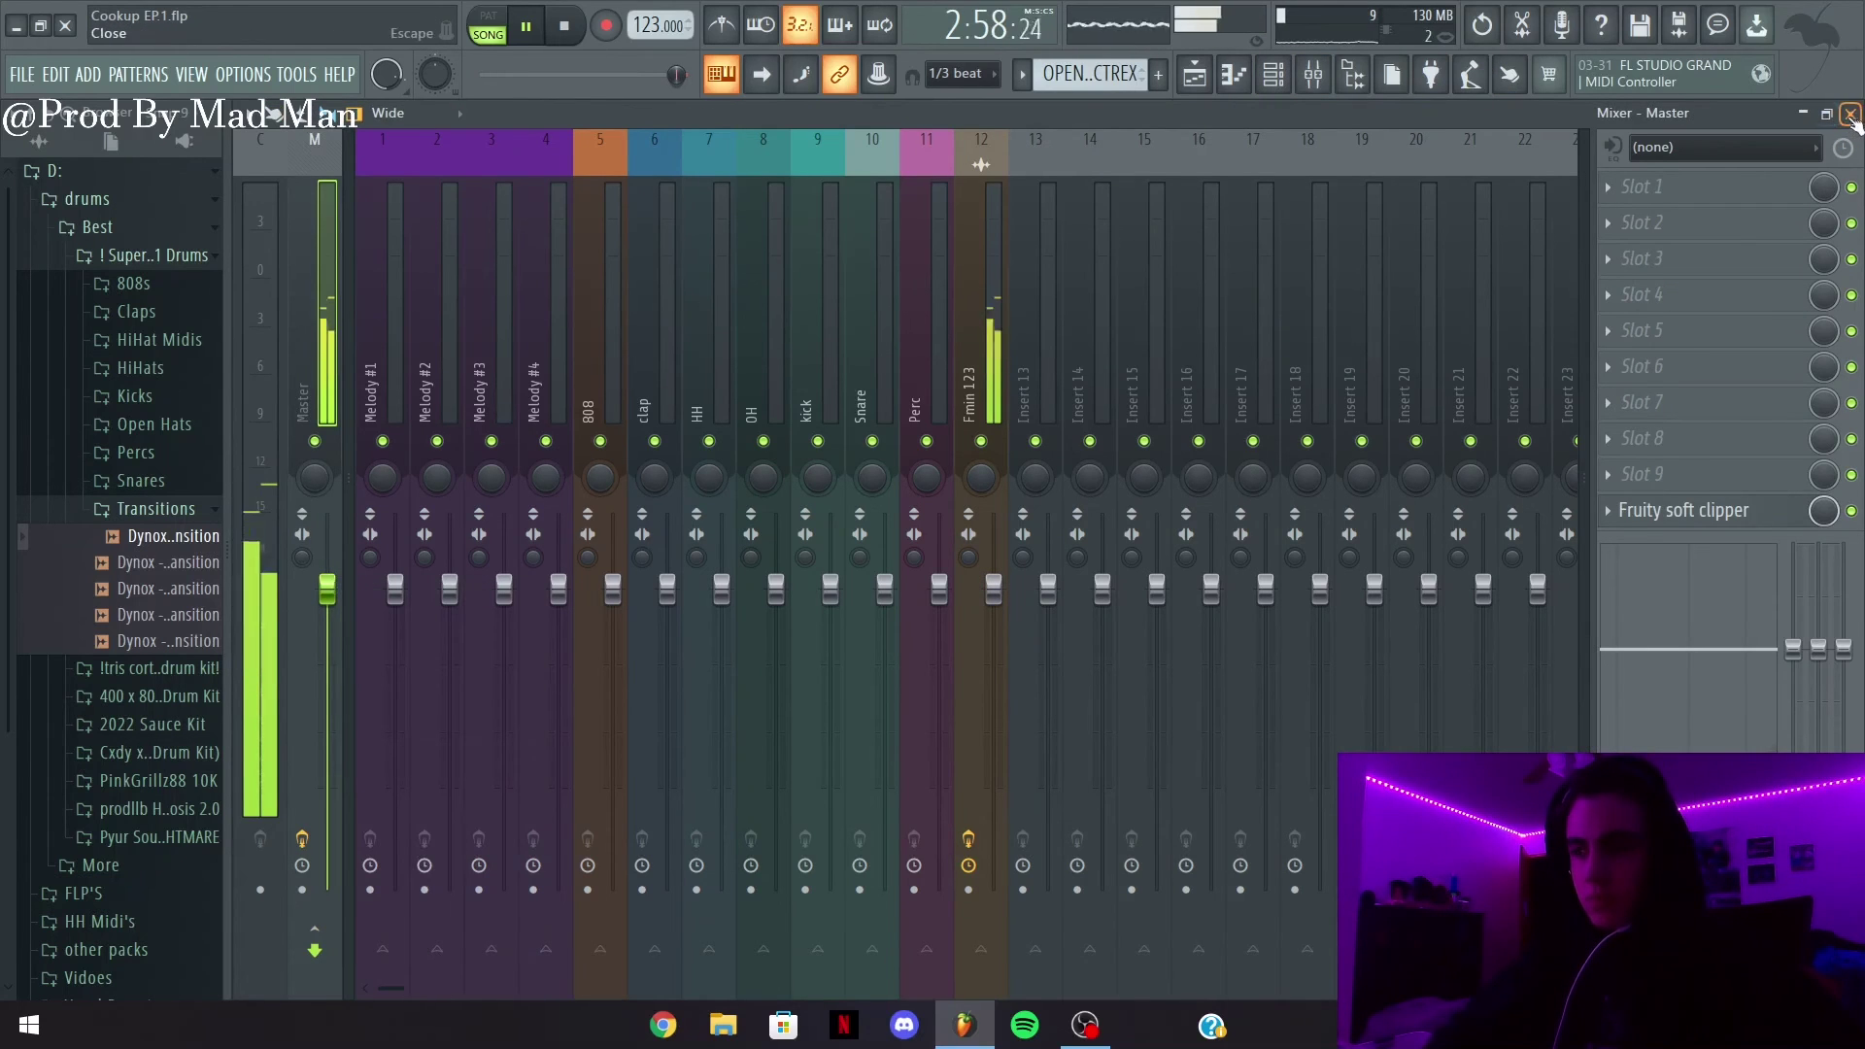
left_click(1850, 115)
left_click_drag(1688, 283, 1690, 342)
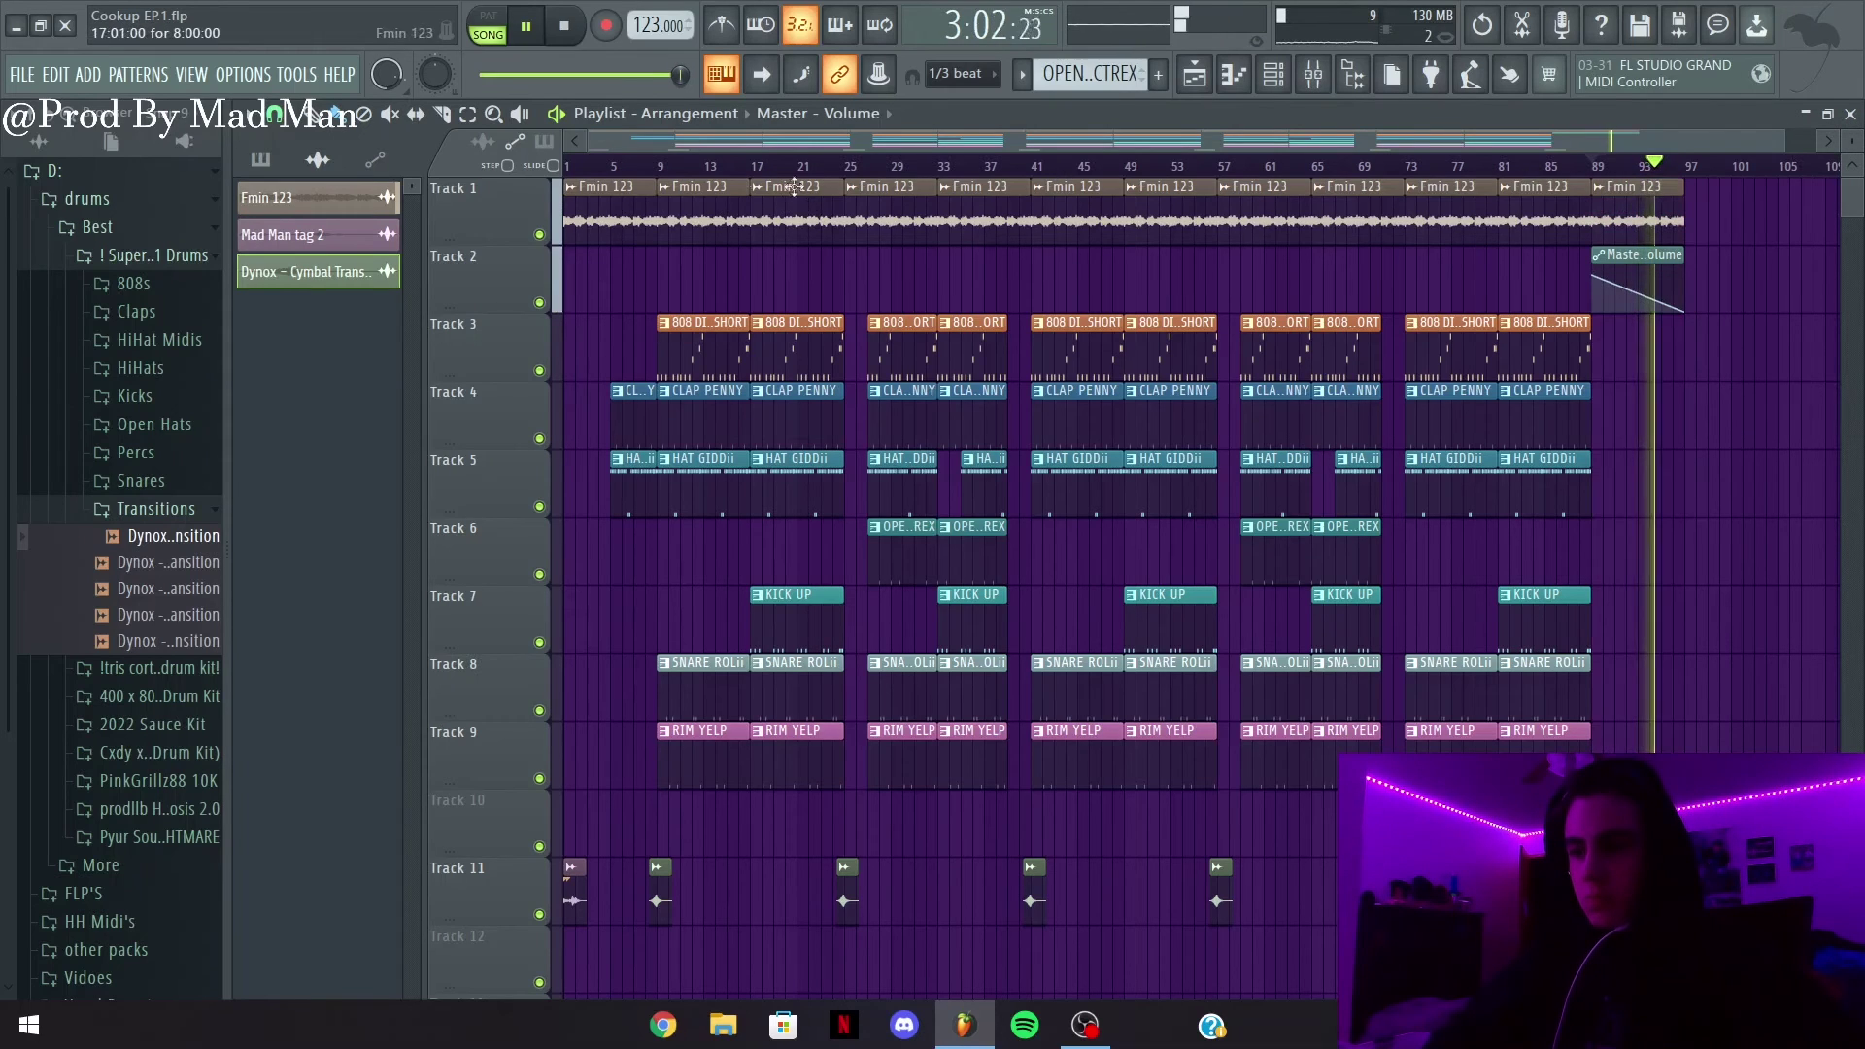
Select bars 1 to 8 in the playlist, load HalfTime into slot 4 of the Fmin 123 mixer track and run its demo
left_click_drag(668, 170, 566, 170)
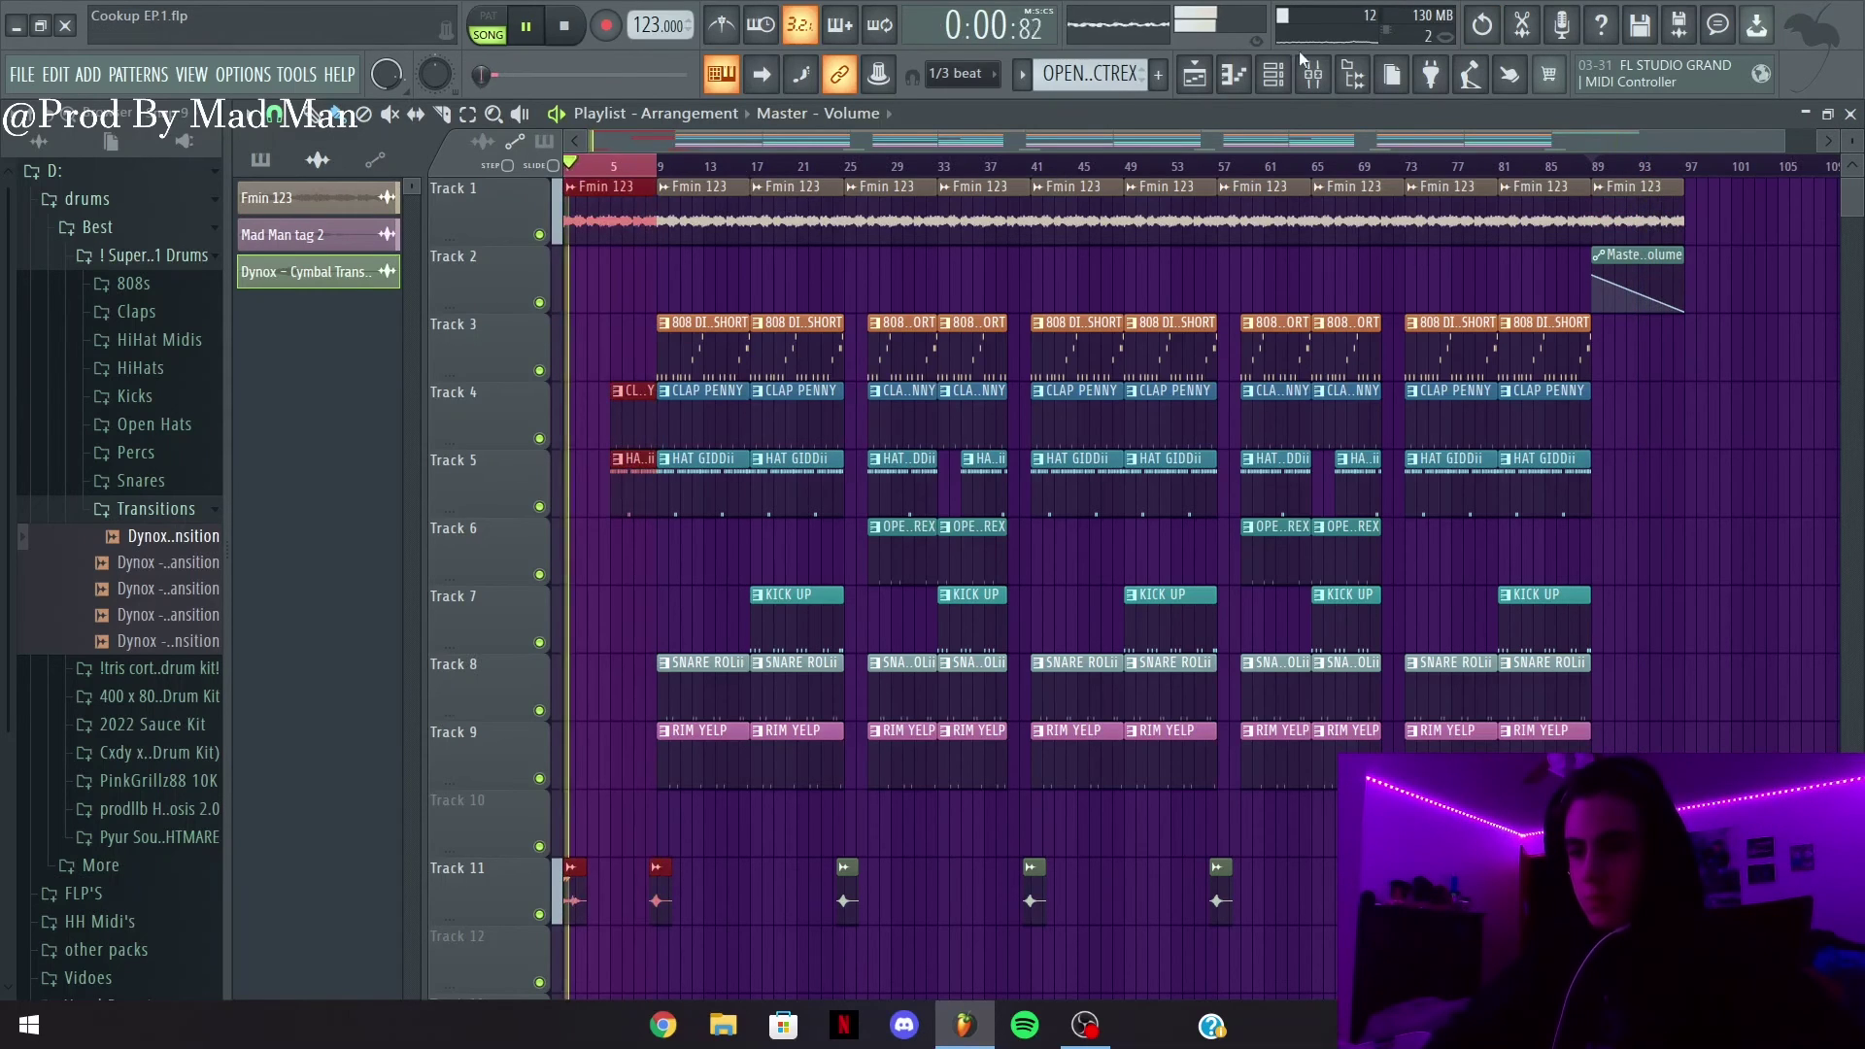
left_click(1313, 74)
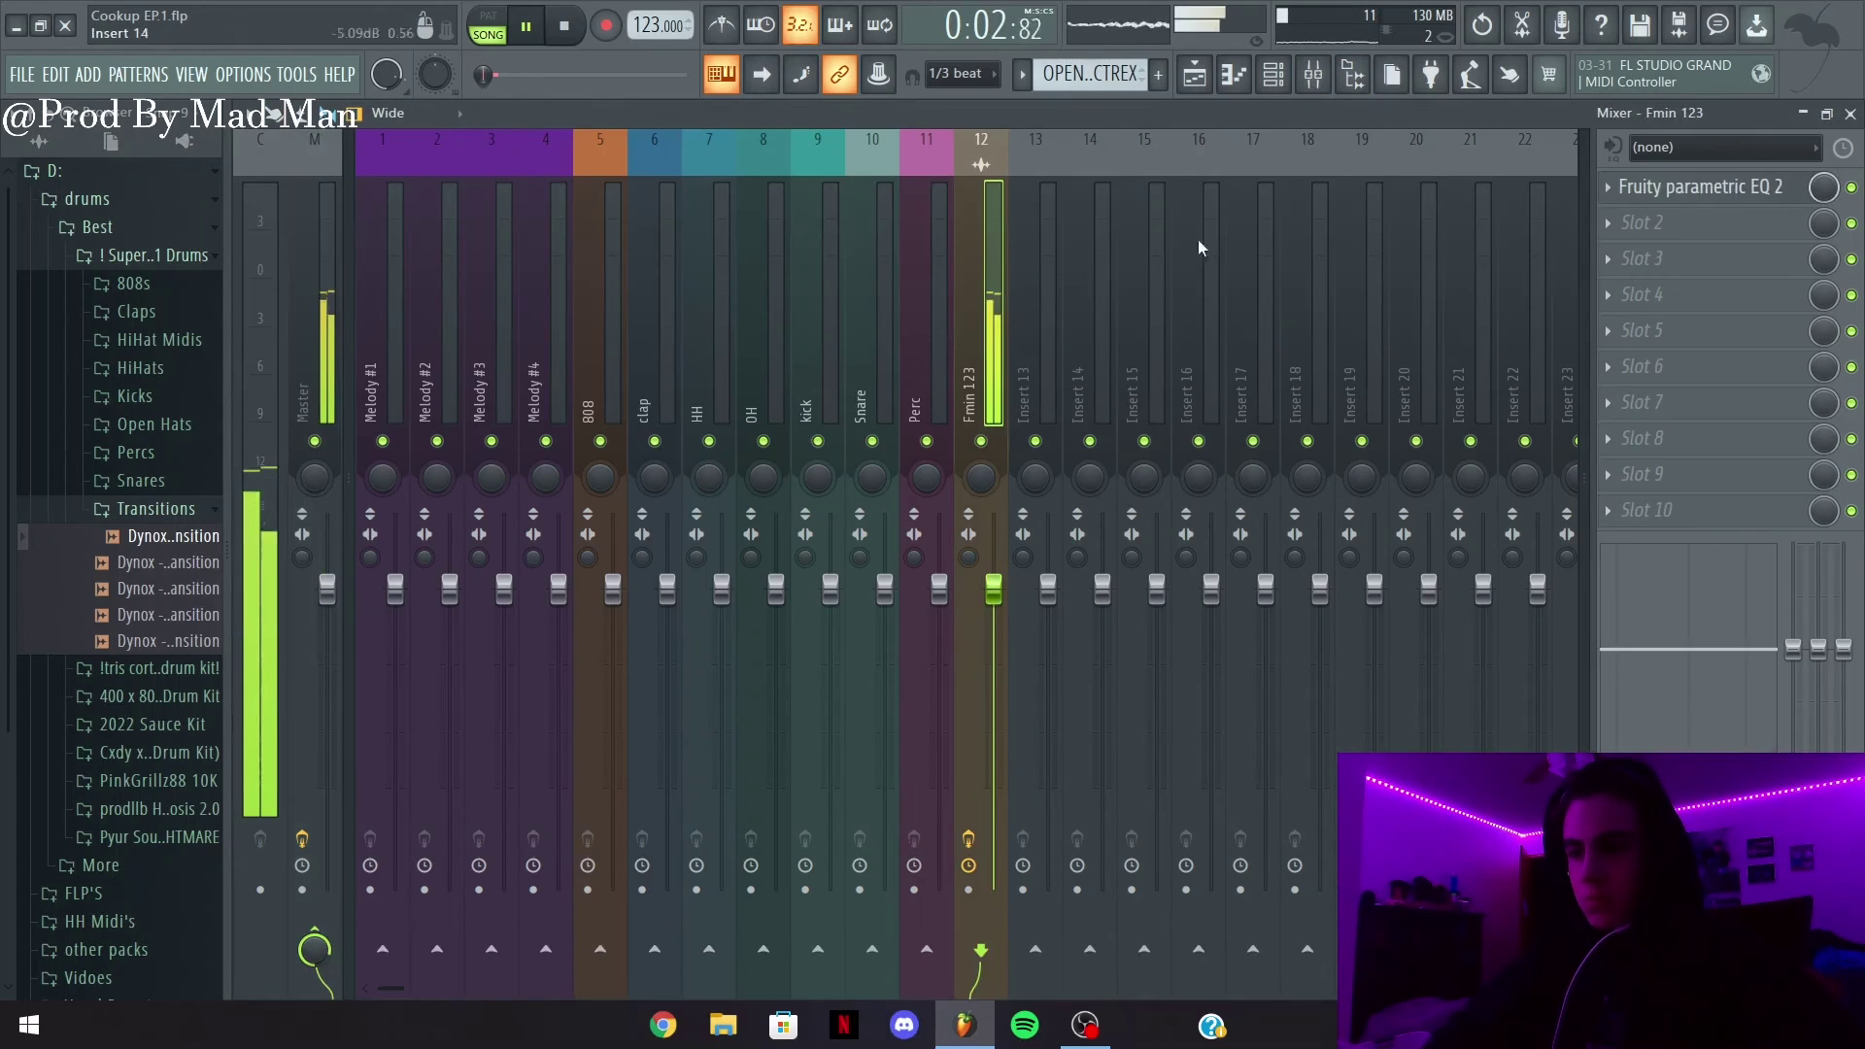
left_click(1680, 296)
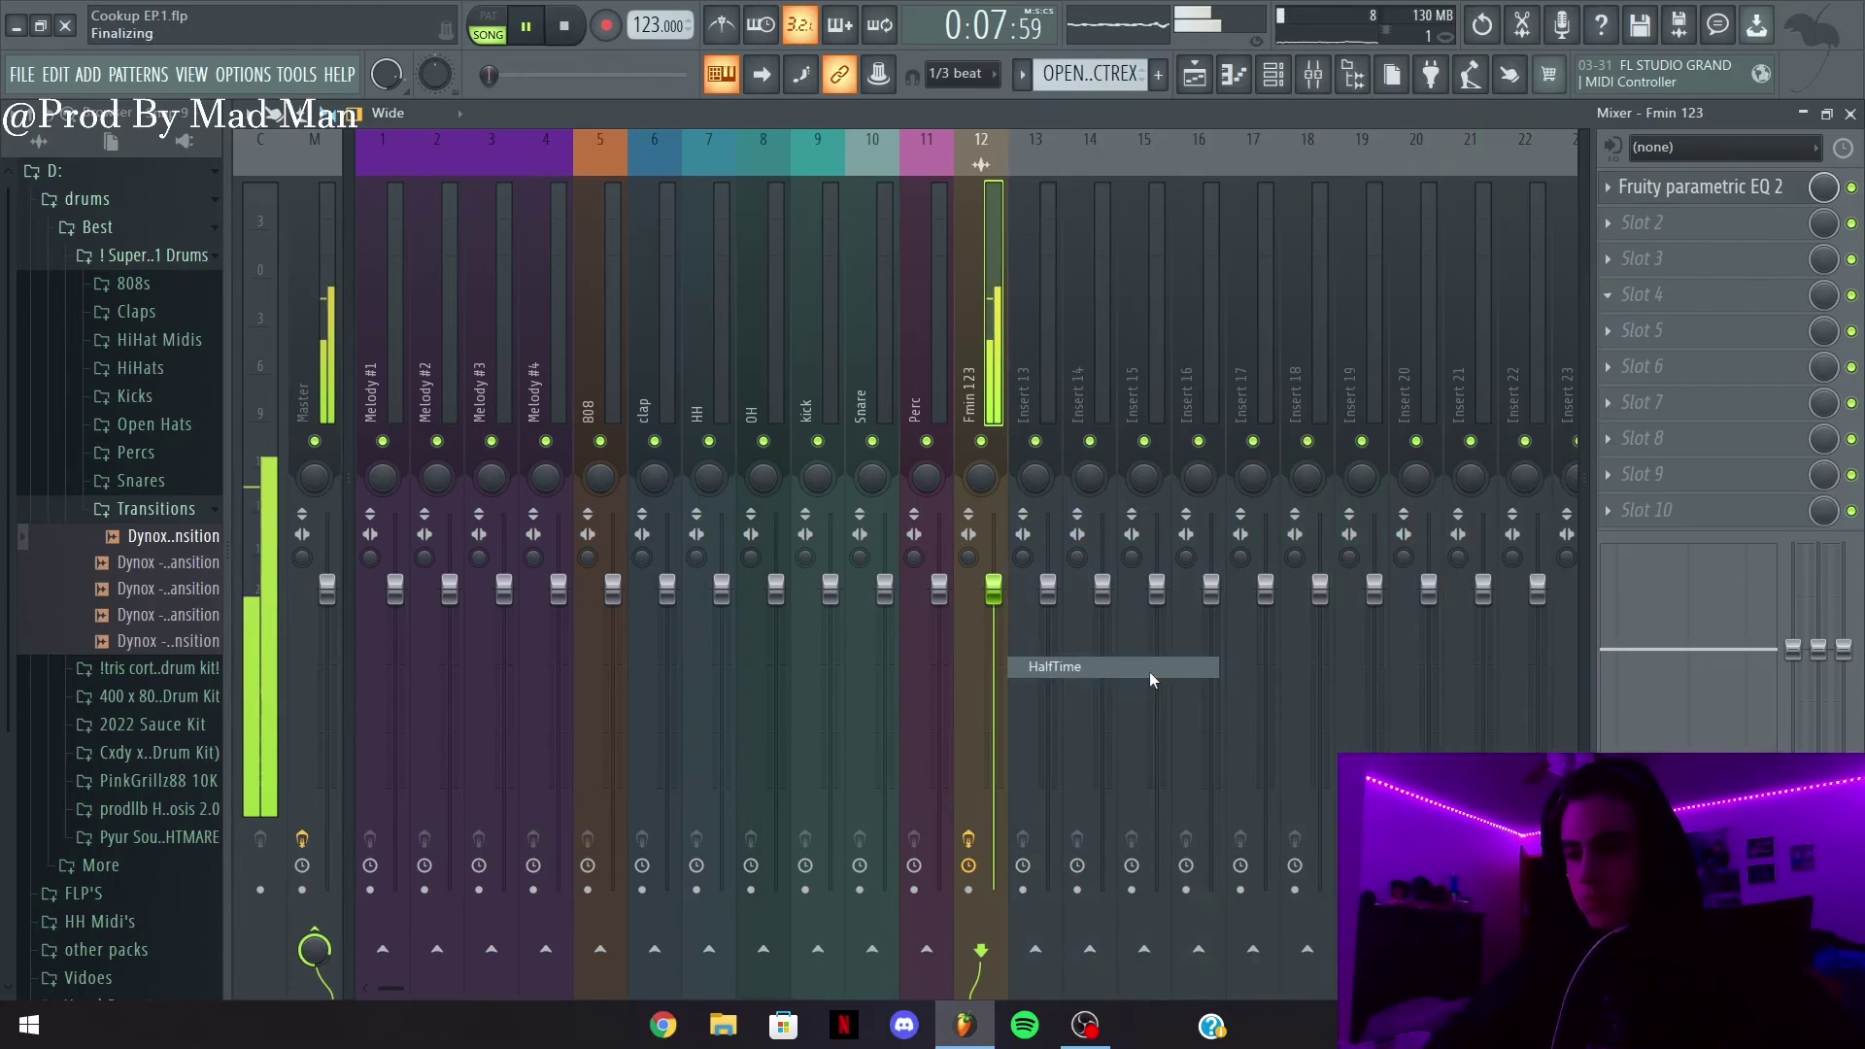
left_click(1150, 672)
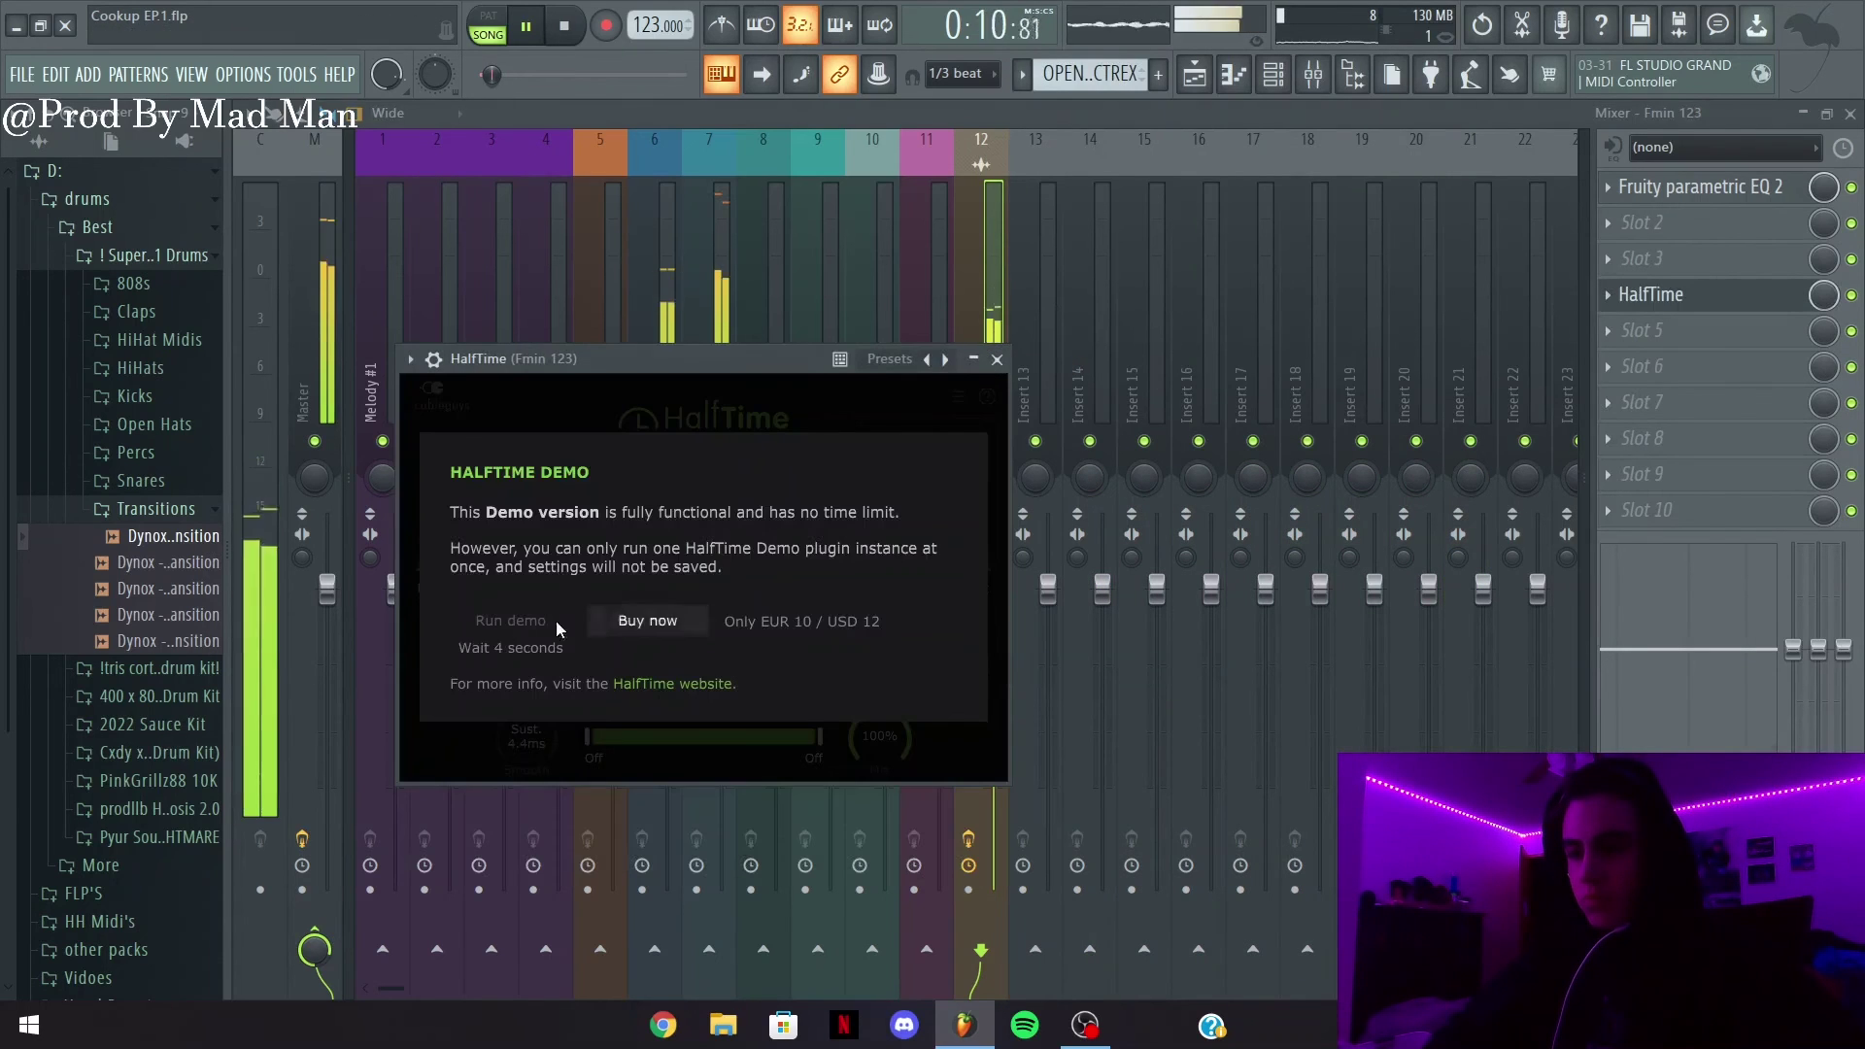
left_click(497, 626)
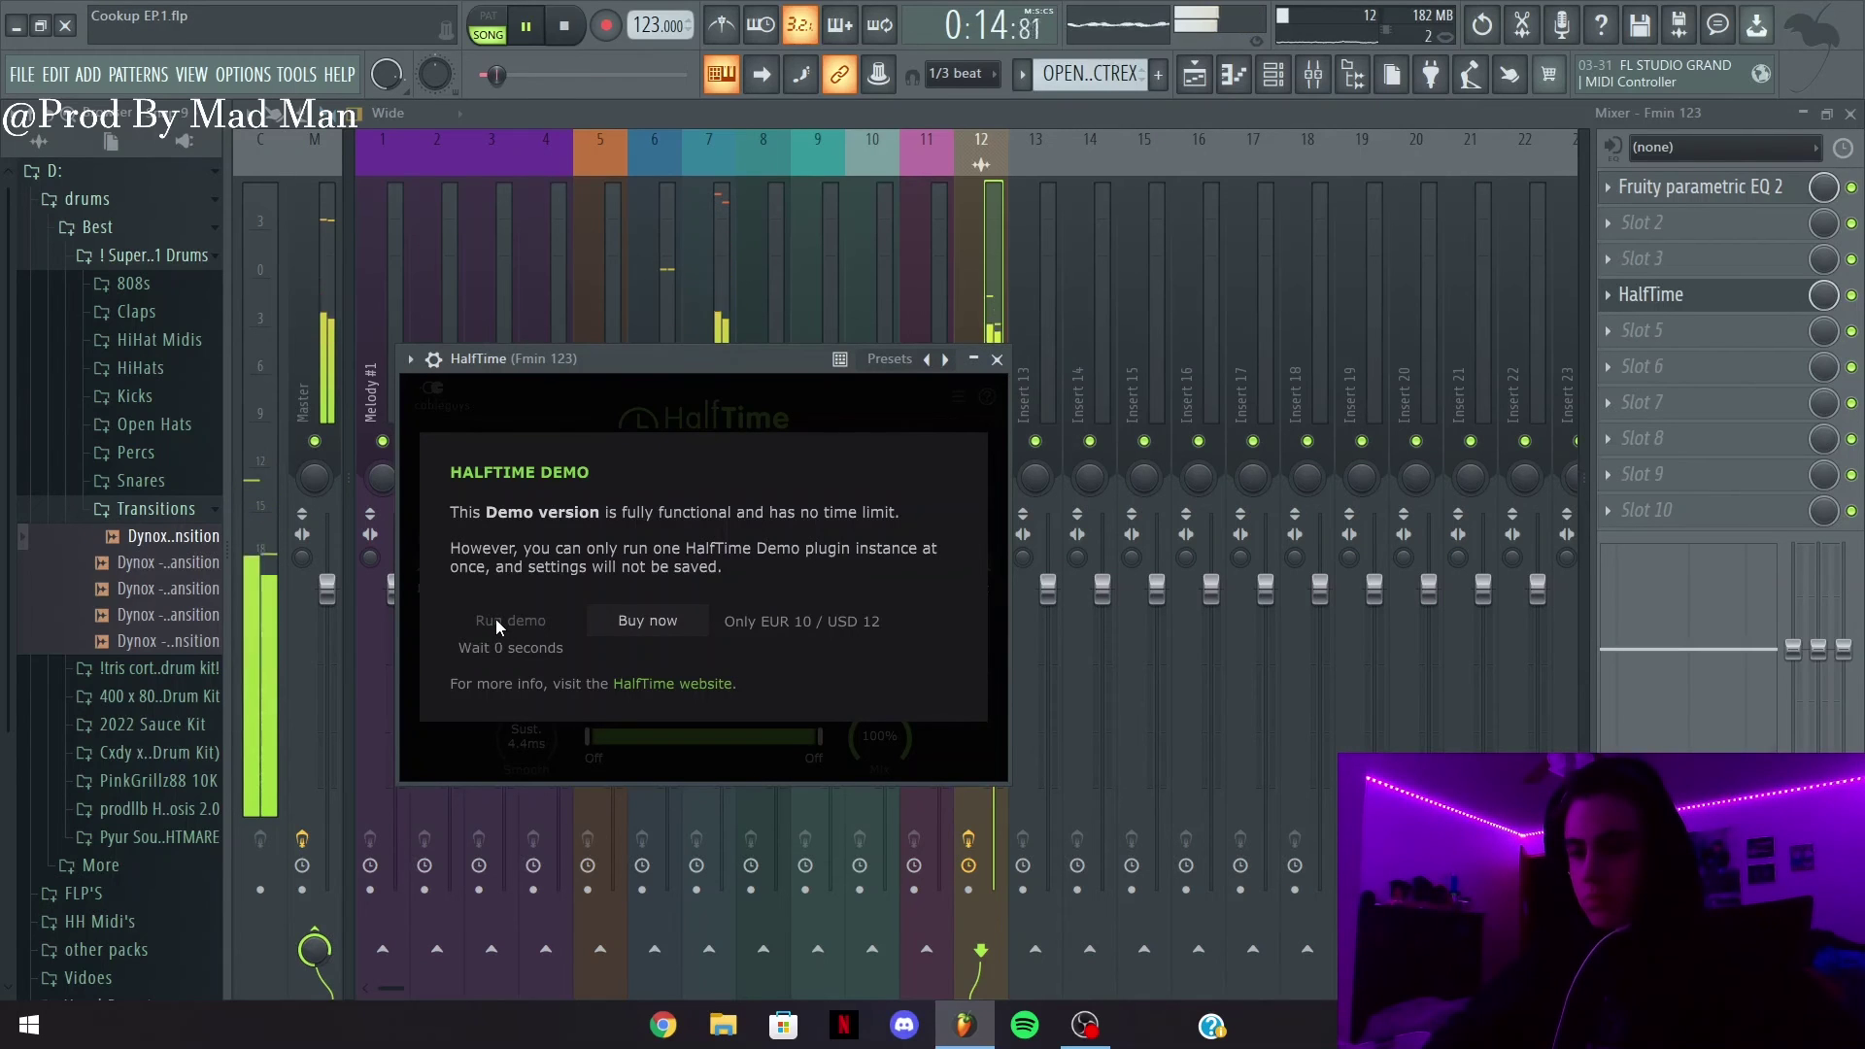
left_click(496, 619)
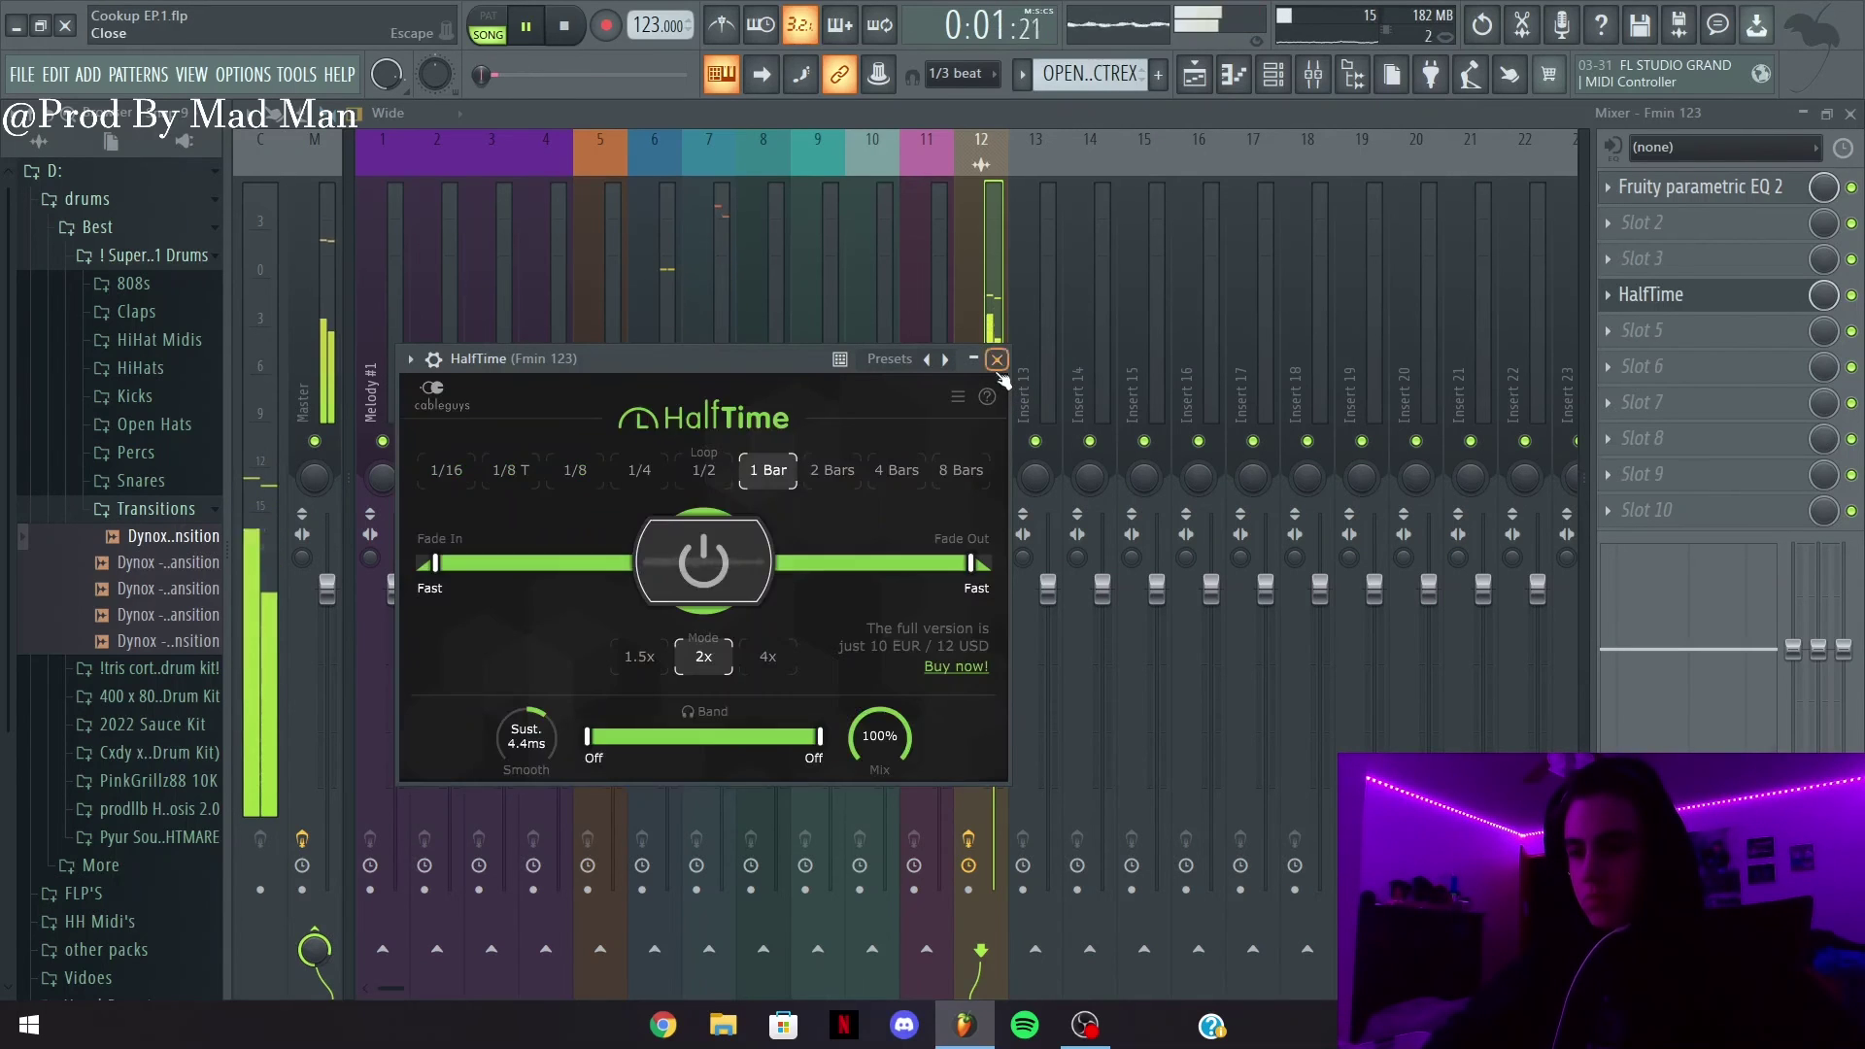
Create a HalfTime mix level automation clip on Track 2 from bar 1, holding the level high until bar 9 and dropping it to zero there
left_click(996, 359)
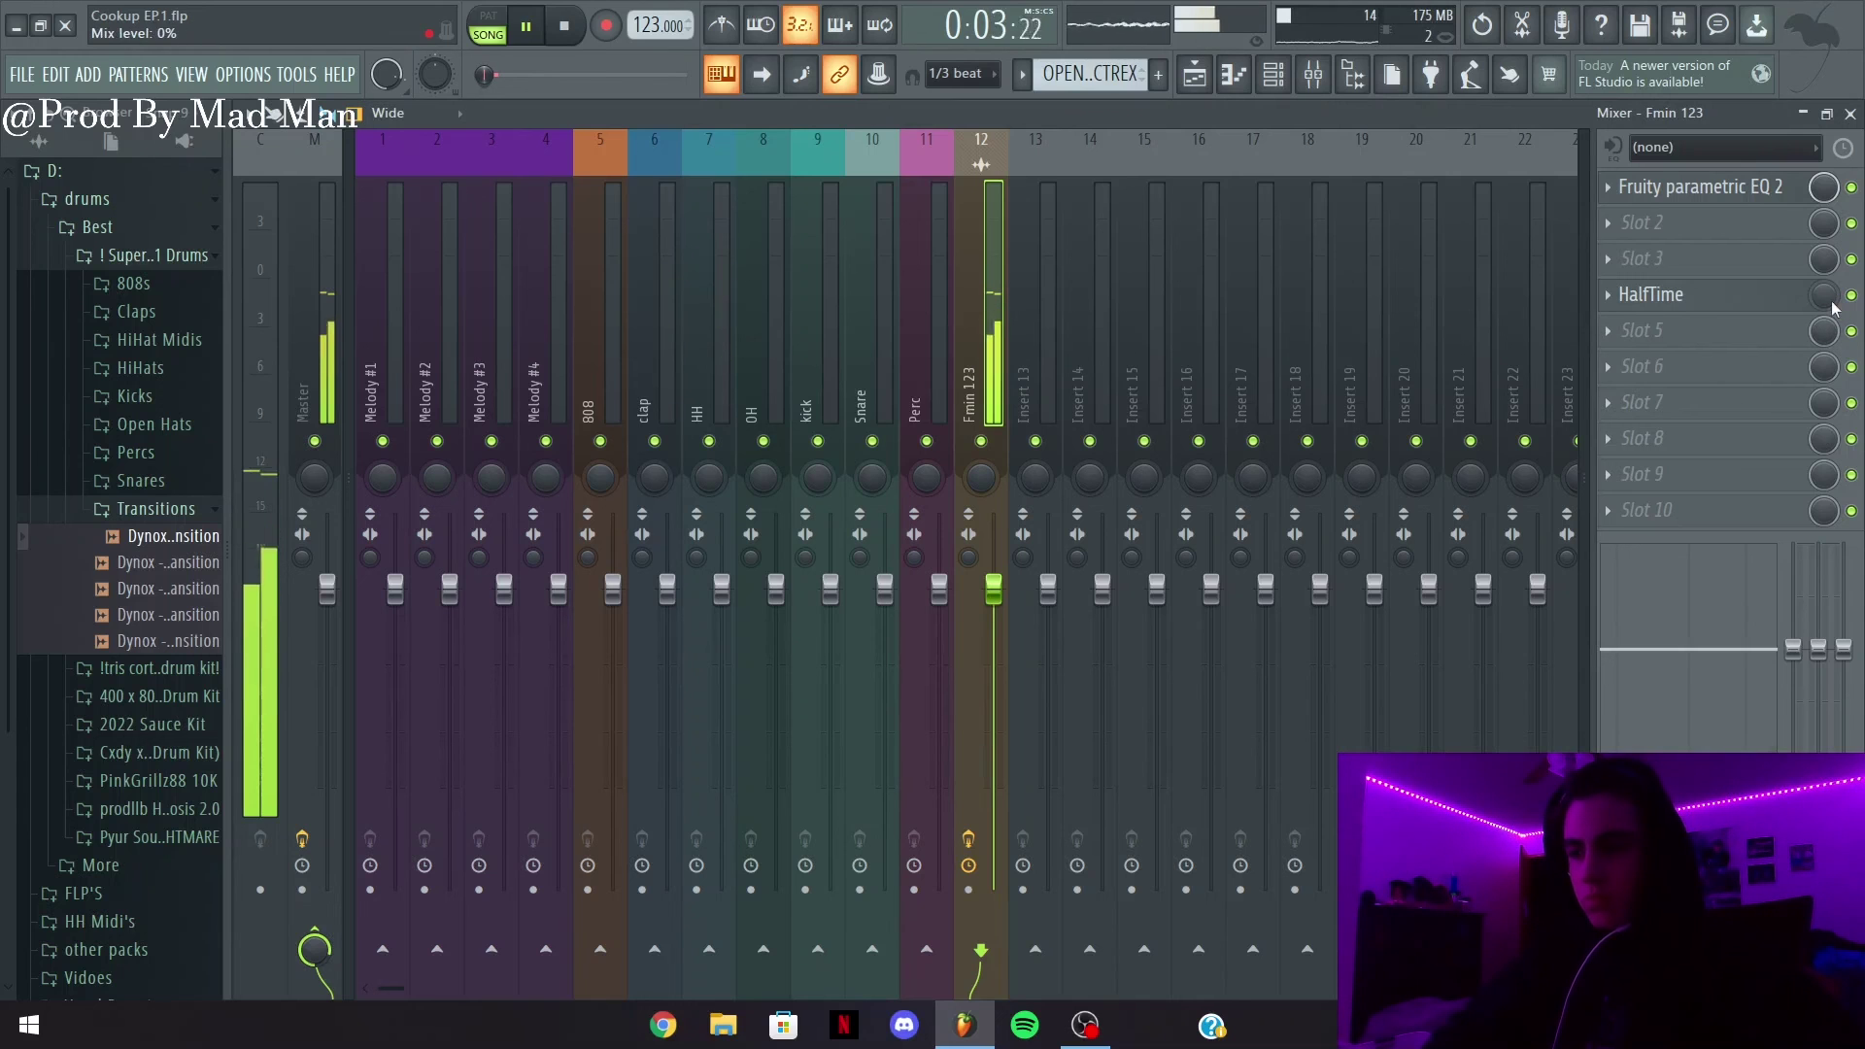
left_click(1849, 112)
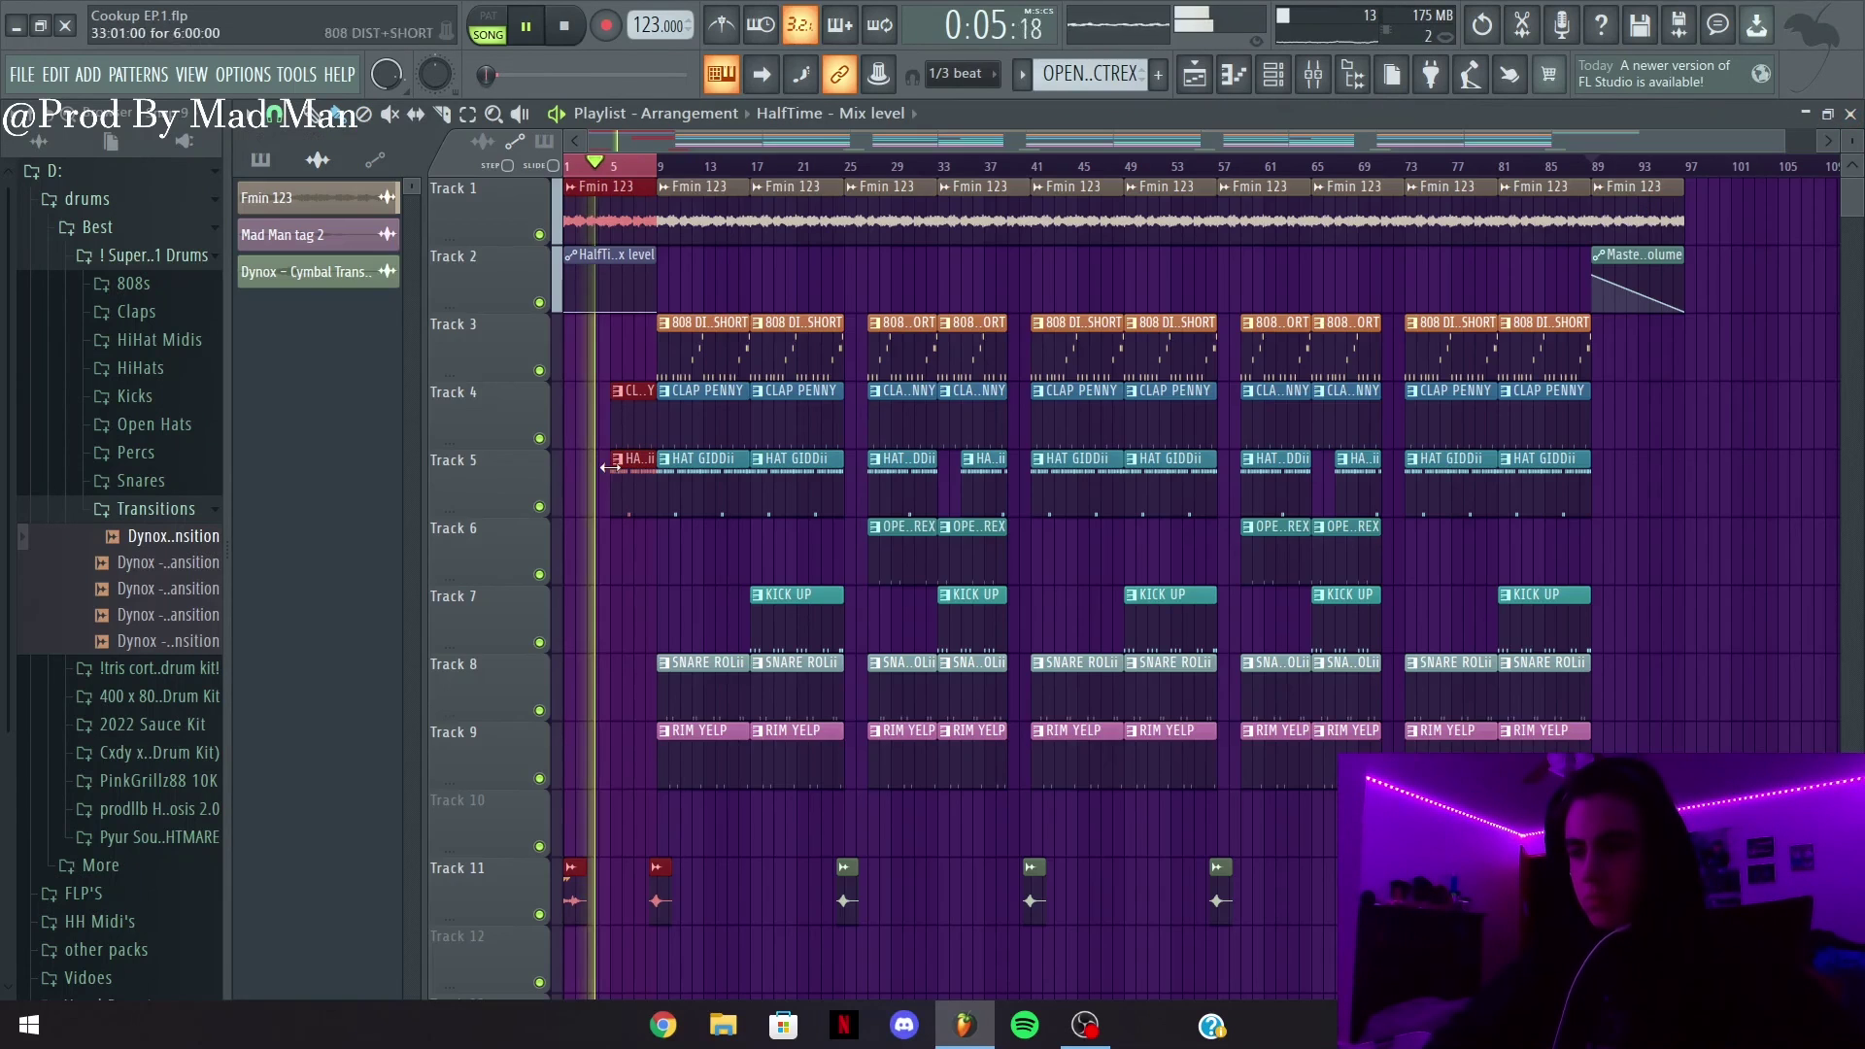
left_click_drag(587, 312, 663, 233)
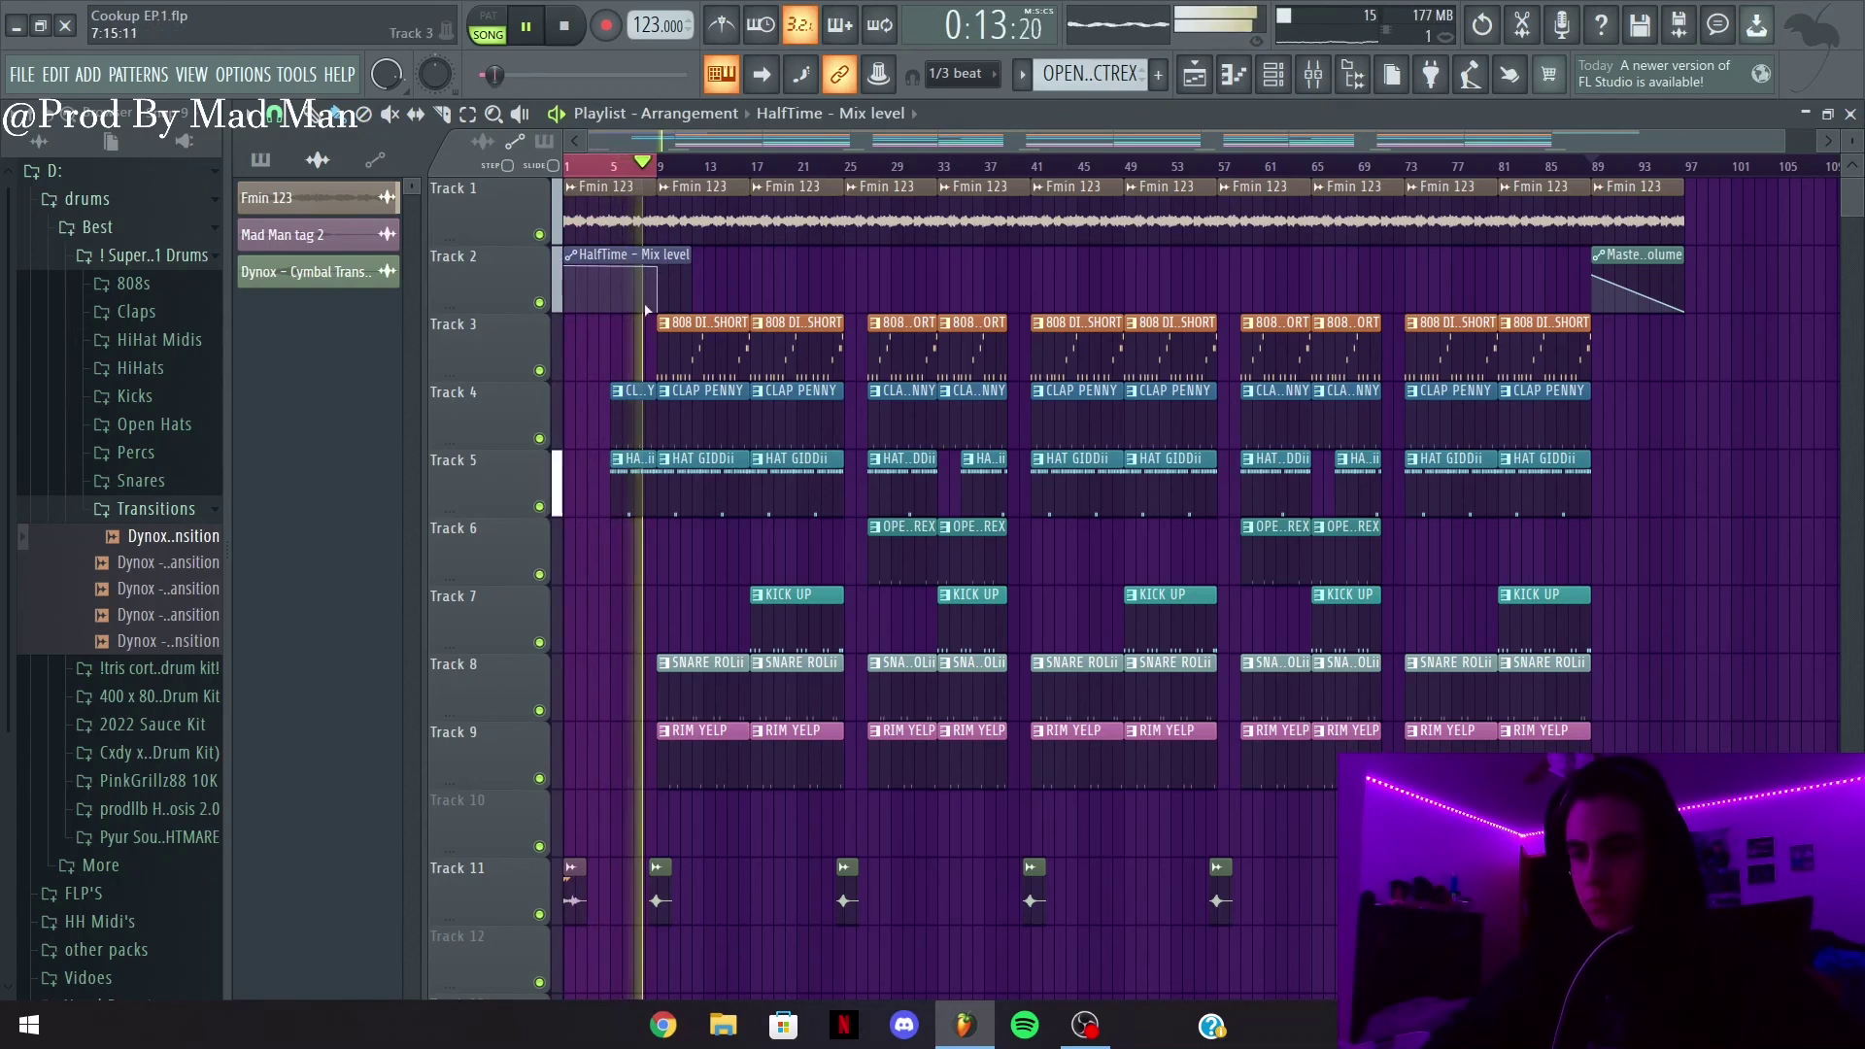
left_click(647, 175)
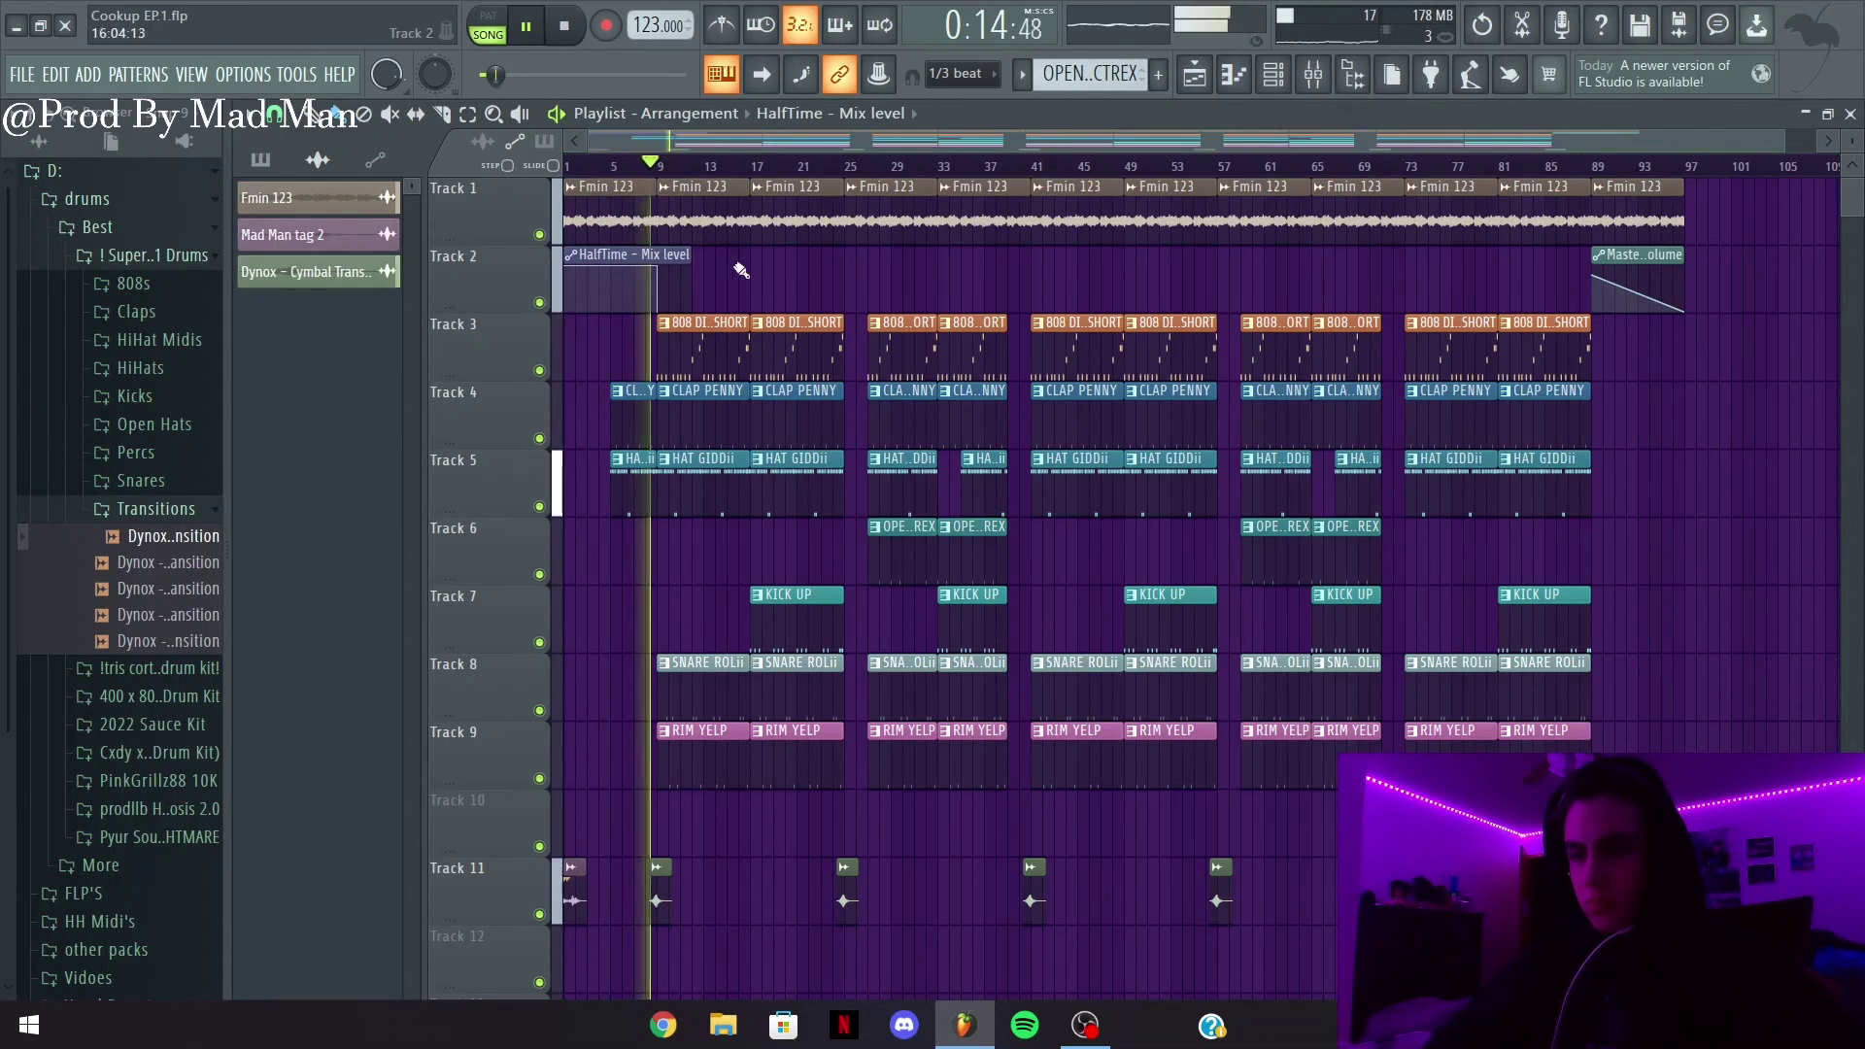